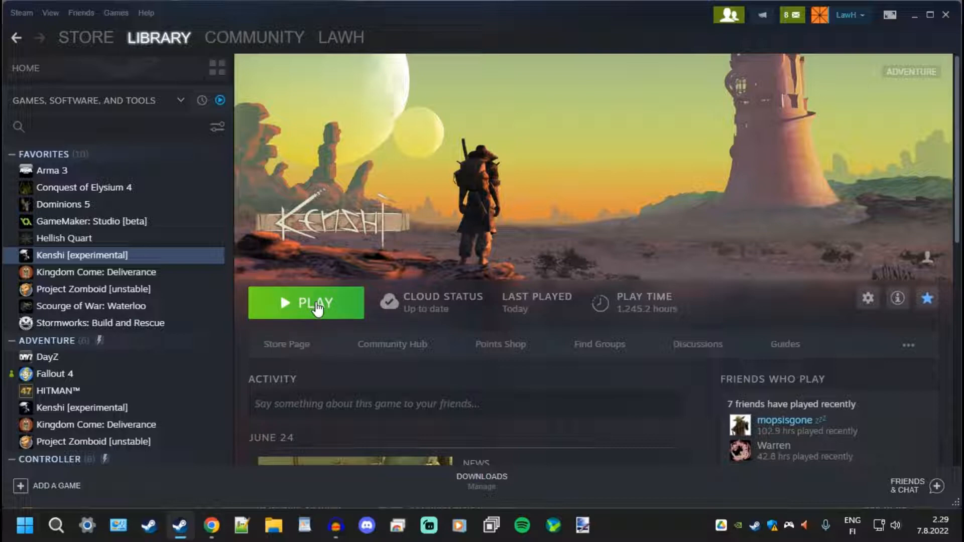
Launch Kenshi from the Steam library with the Launch Modding tool option.
click(316, 307)
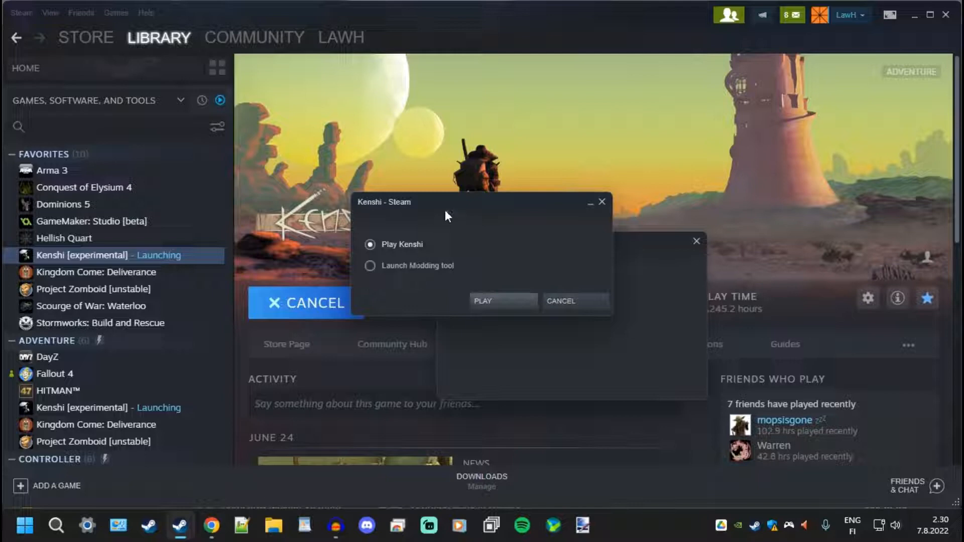
click(401, 266)
click(492, 300)
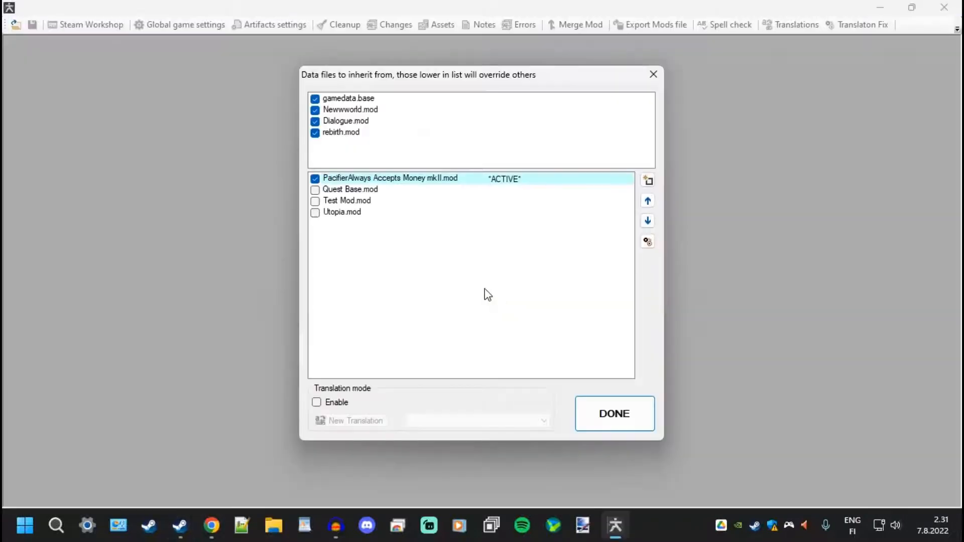
Deactivate PacifierAlways Accepts Money mkII.mod and create a new mod named Test Population.
click(316, 180)
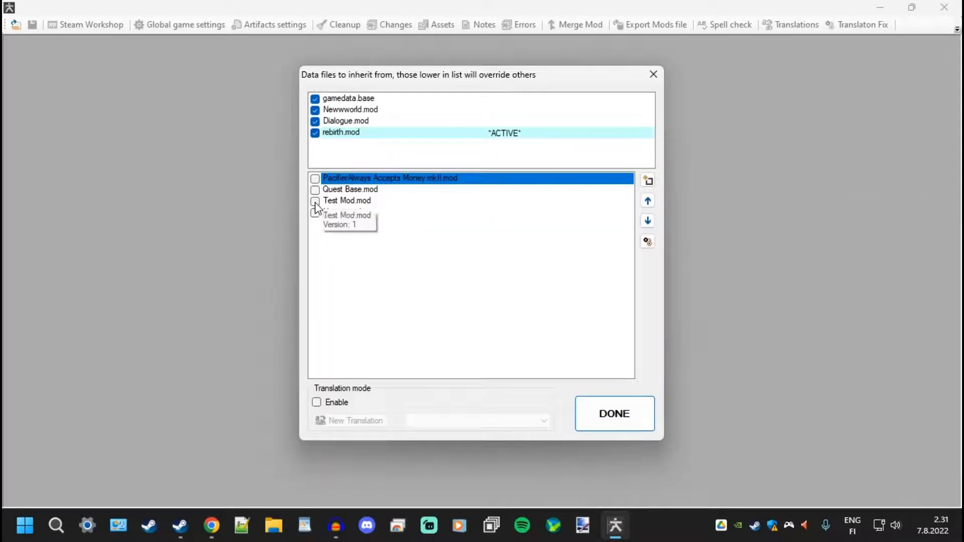
click(654, 183)
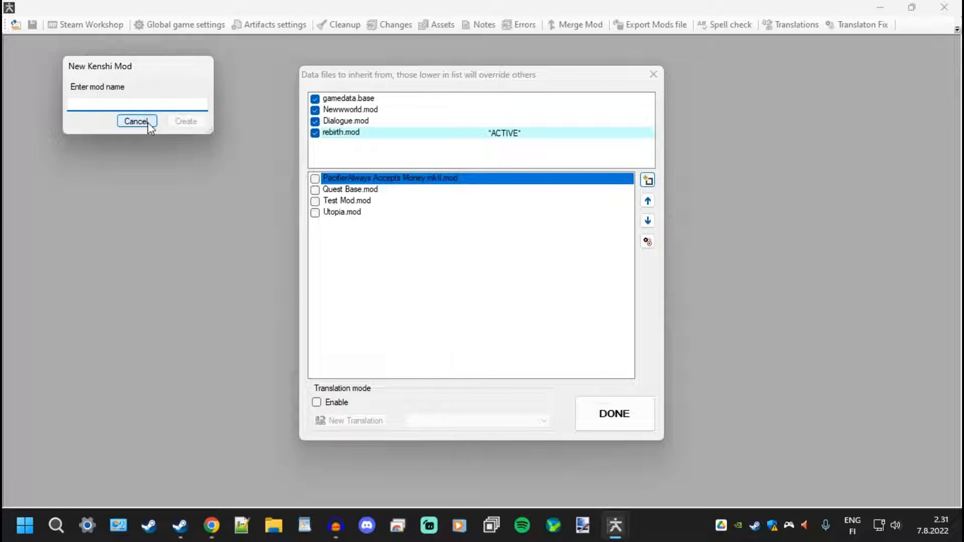
text(Test Population)
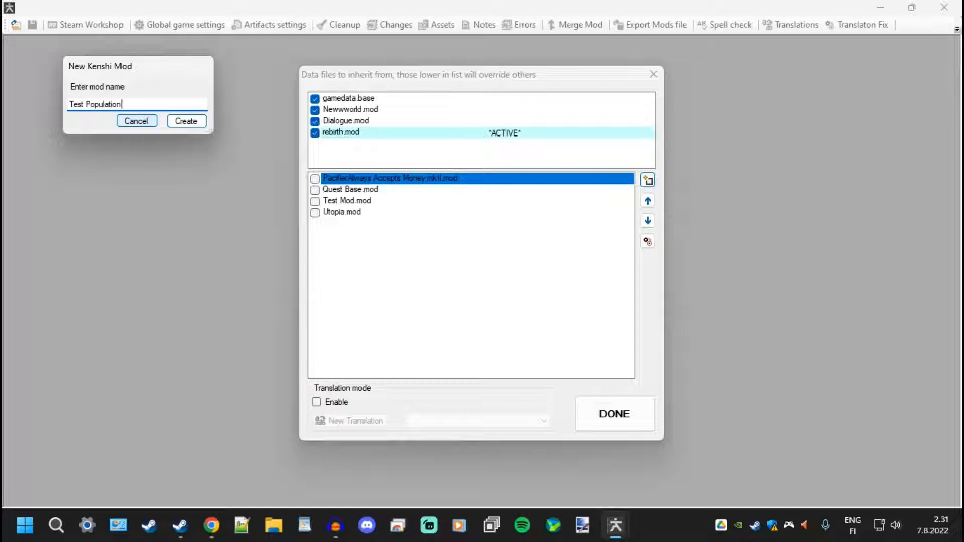
click(187, 121)
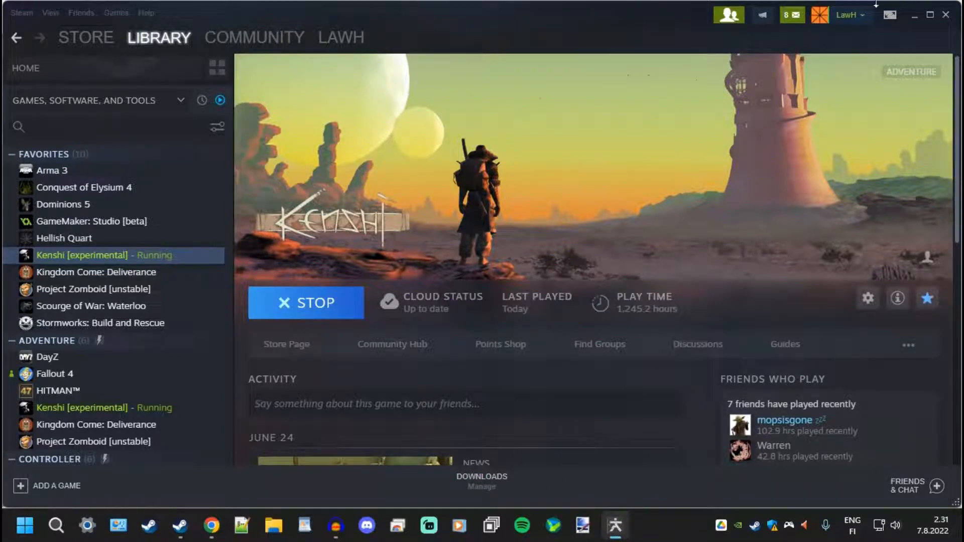
Minimise Steam and load the base data files with Test Population.mod as the active mod.
click(914, 15)
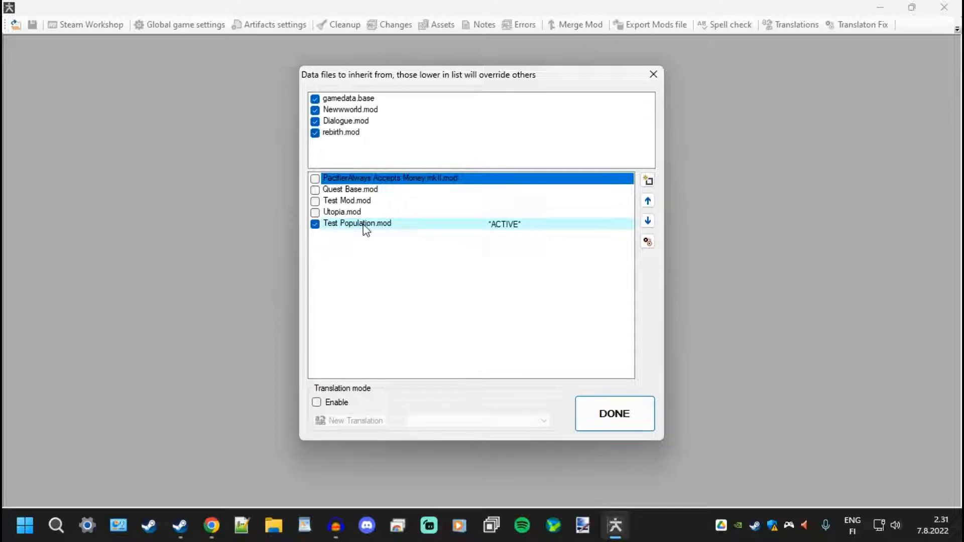
mouse_move(350, 194)
click(627, 424)
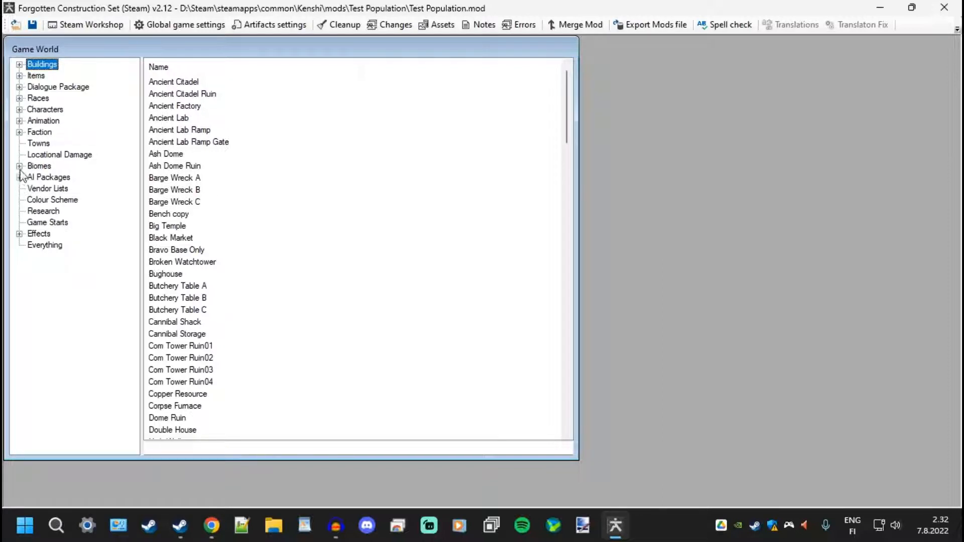
Create a new item in the Characters category.
click(20, 132)
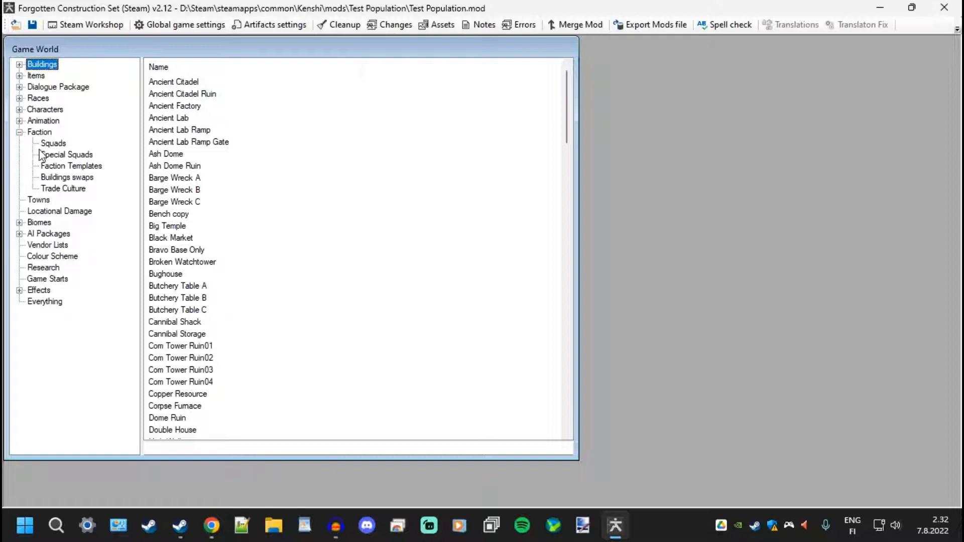
click(19, 110)
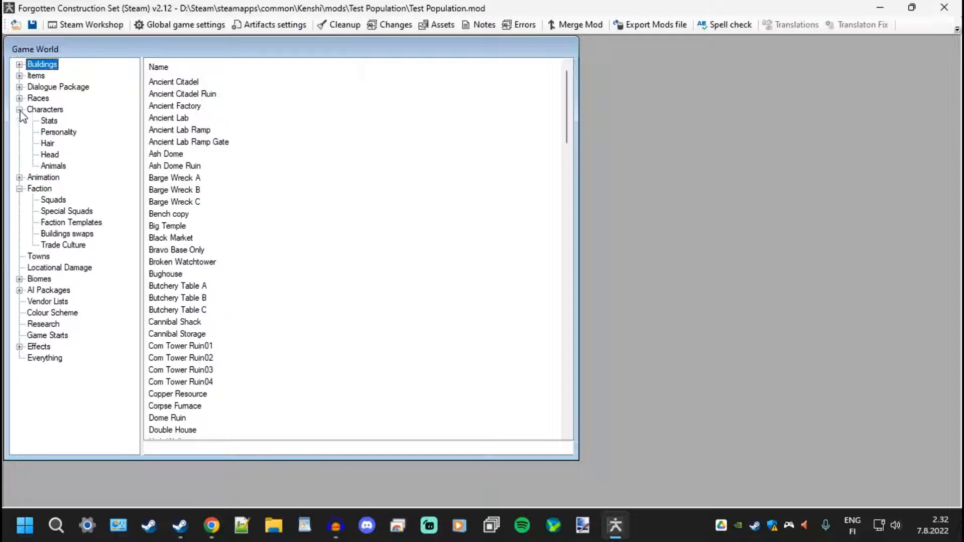
click(48, 111)
right_click(472, 166)
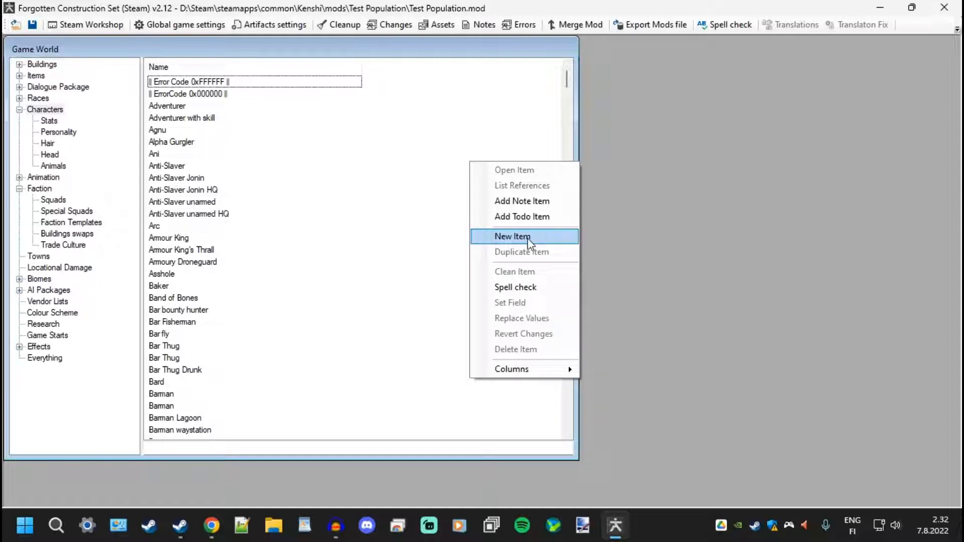
right_click(421, 176)
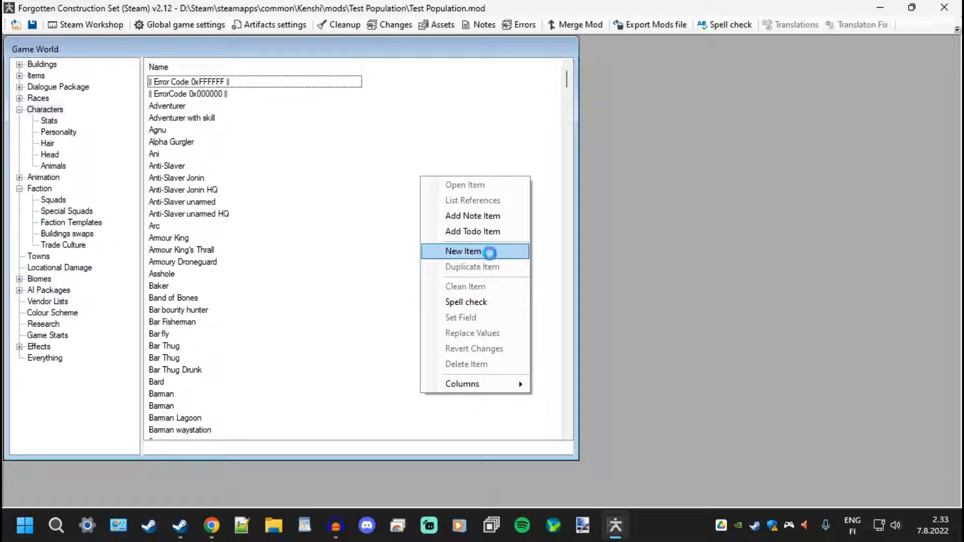
click(490, 252)
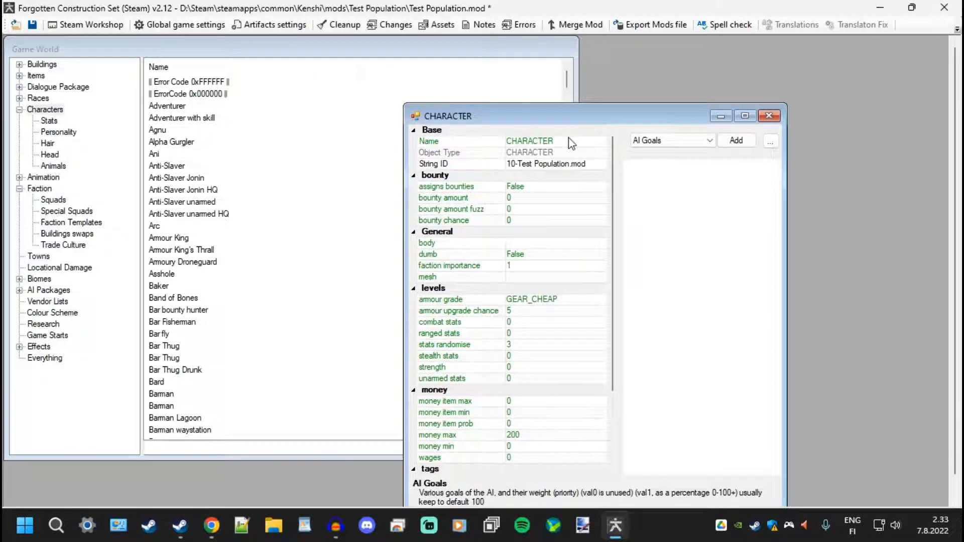
Name the new character Resident Character and move its window up beside the character list.
click(571, 141)
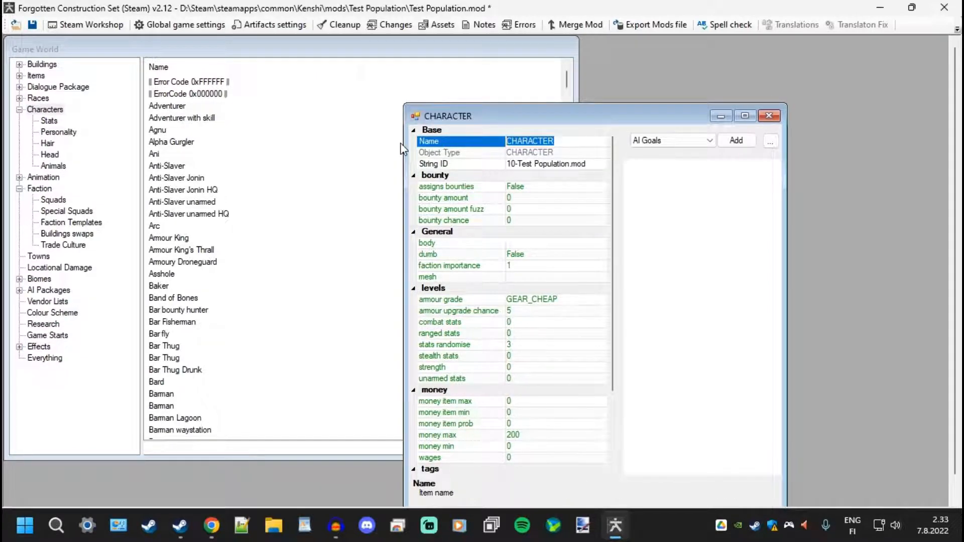
text(Resident)
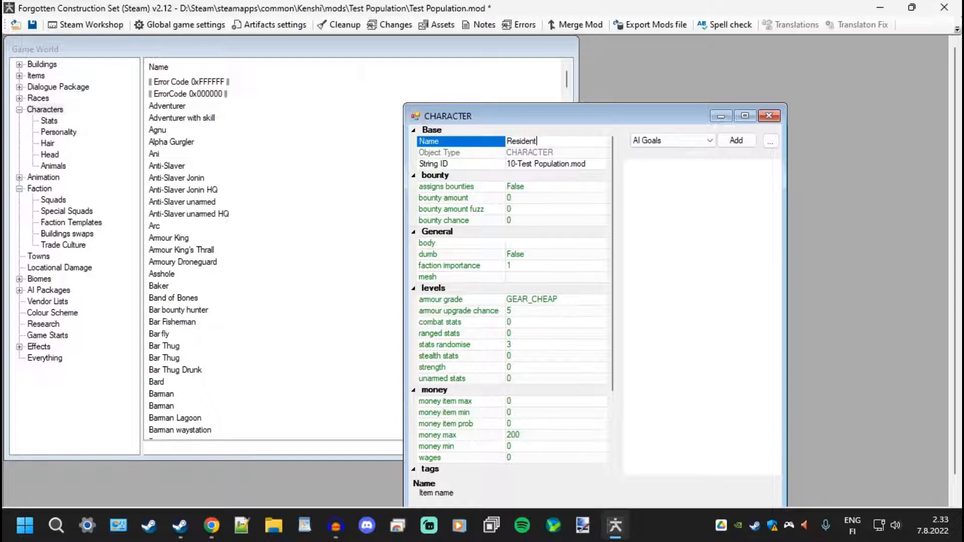
text( Character)
drag(577, 116, 534, 61)
Look through the character list for an existing civilian to use as a base, trying the filters "civi" and "redi".
scroll(190, 362, down, 4)
scroll(191, 359, down, 4)
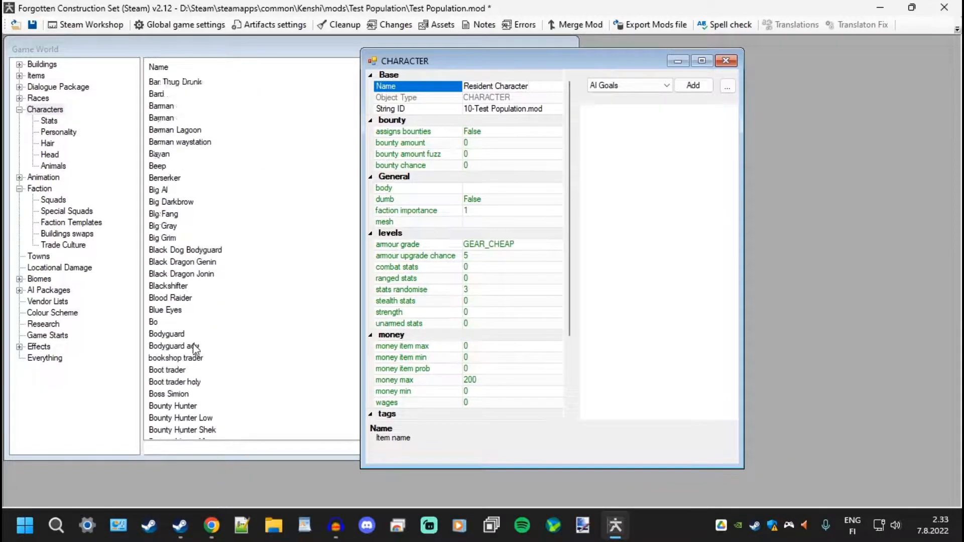
scroll(194, 349, up, 7)
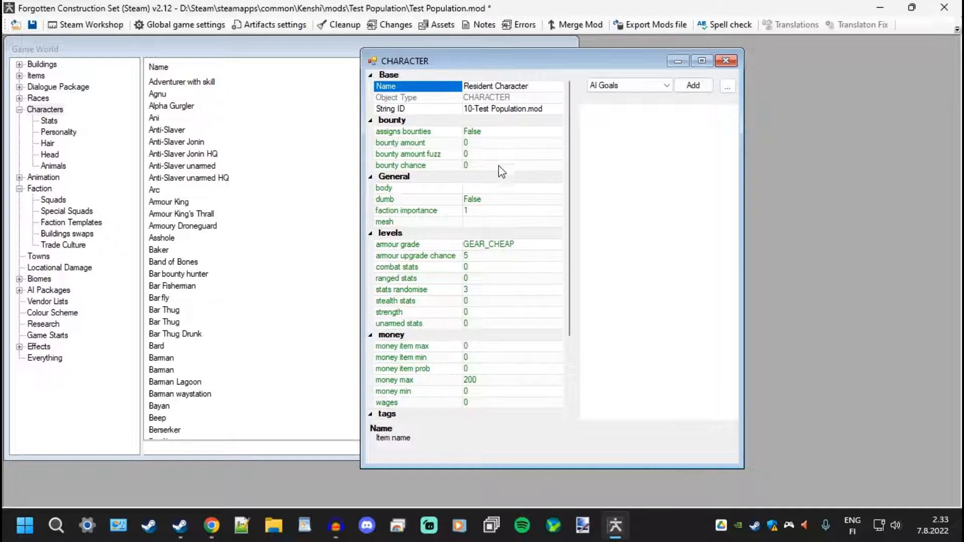
scroll(246, 271, down, 20)
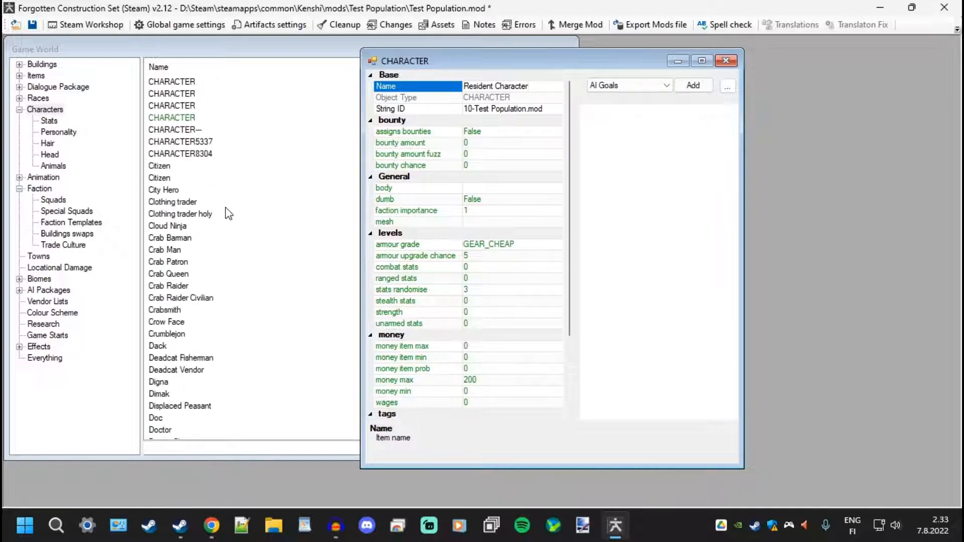
scroll(225, 207, down, 5)
click(195, 448)
text(civi)
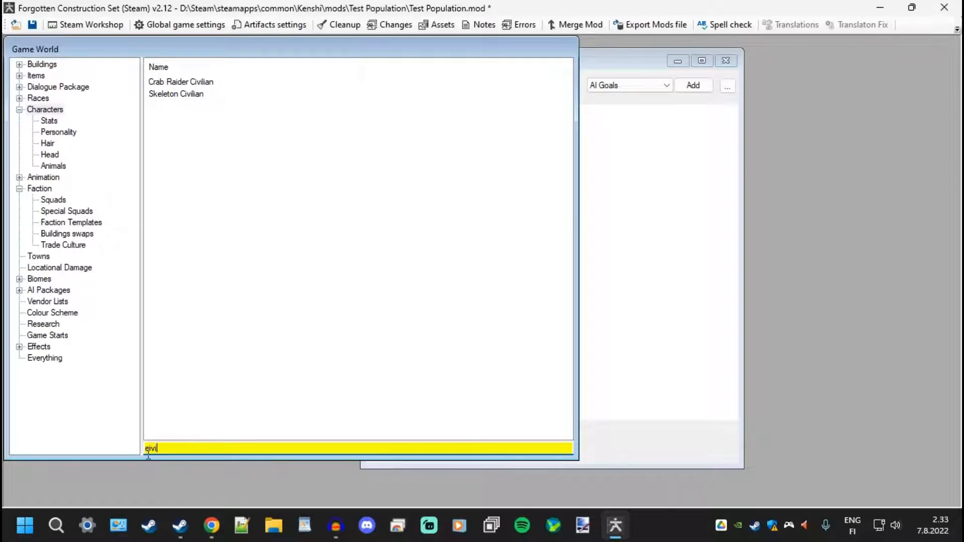
drag(167, 448, 96, 444)
text(redi)
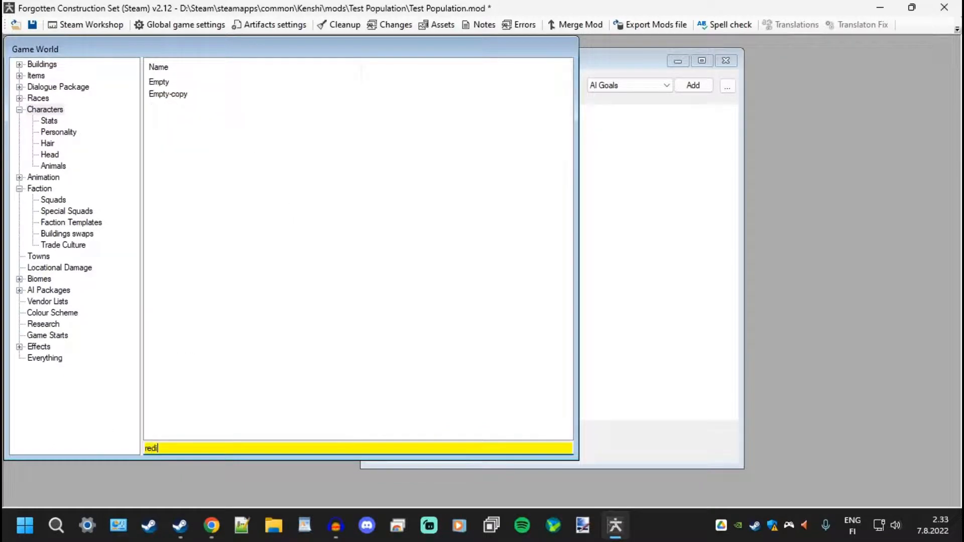
key(BackSpace)
key(BackSpace)
key(BackSpace)
key(BackSpace)
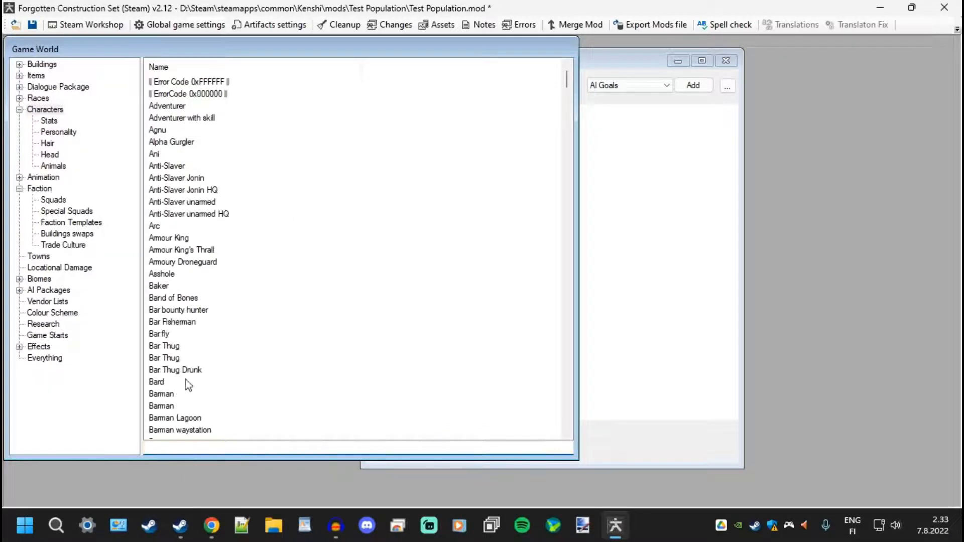
scroll(324, 213, down, 5)
scroll(318, 339, down, 20)
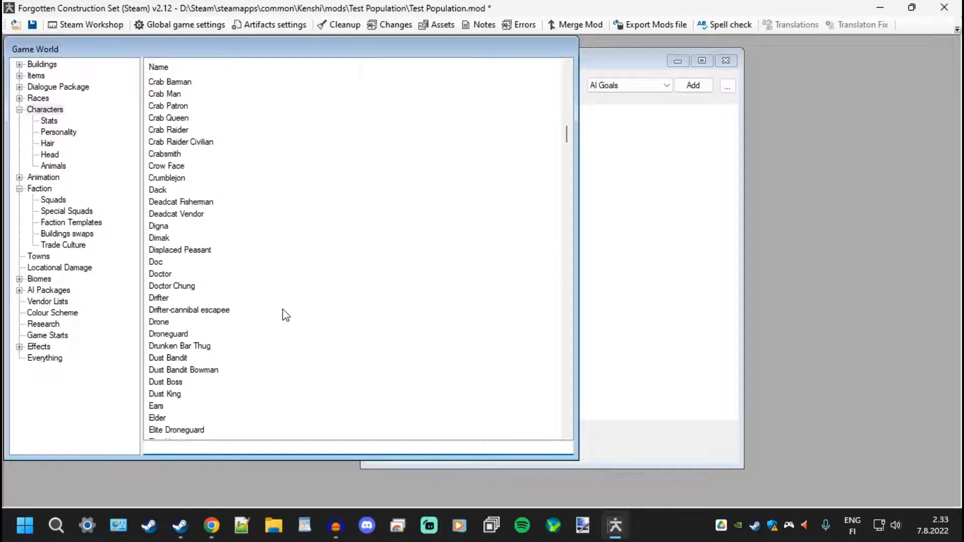
scroll(275, 313, up, 6)
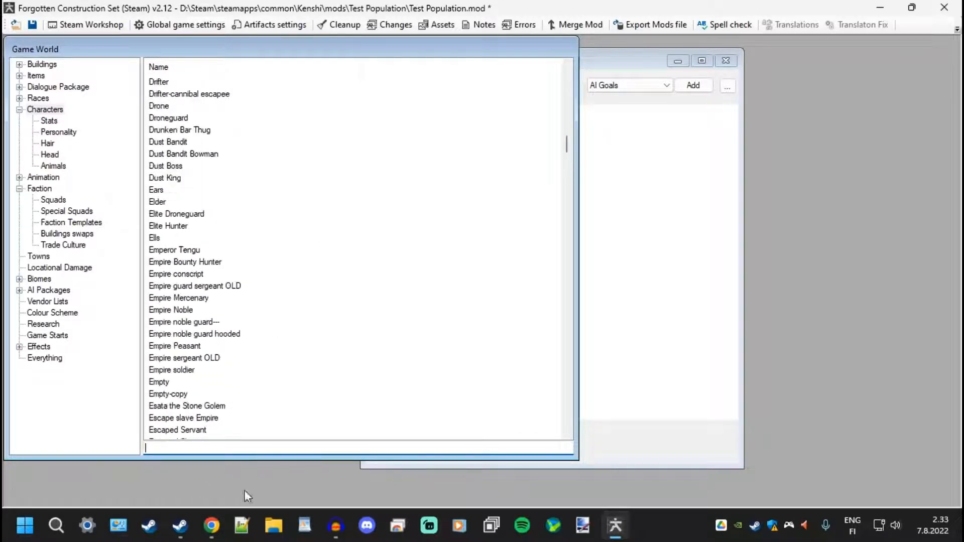
Filter the characters by "citiz", check the first Citizen entry's properties and duplicate that entry.
text(citiz)
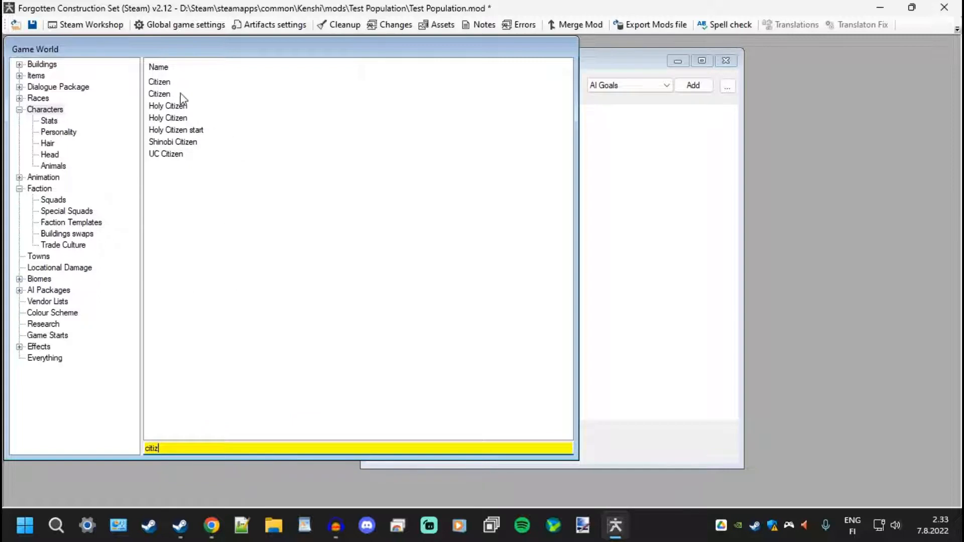
click(171, 82)
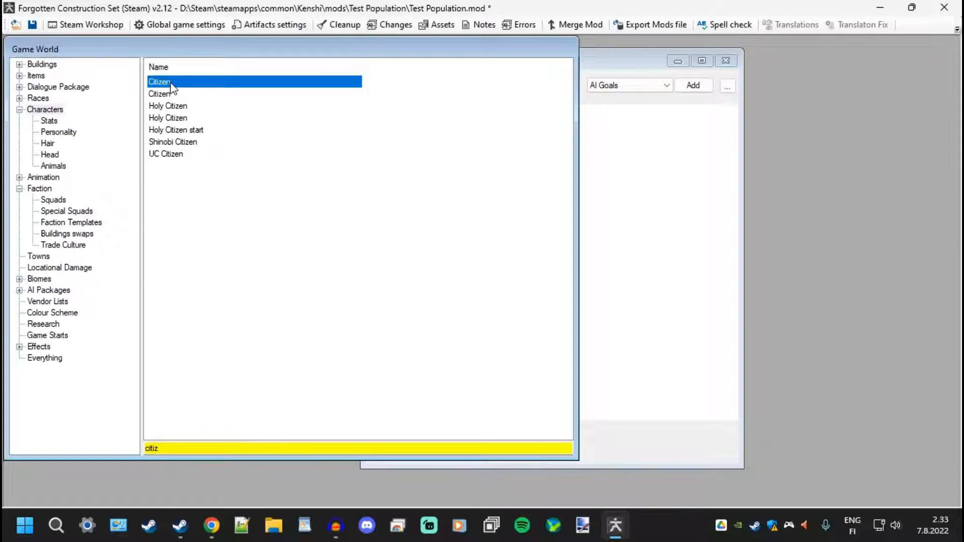
right_click(171, 87)
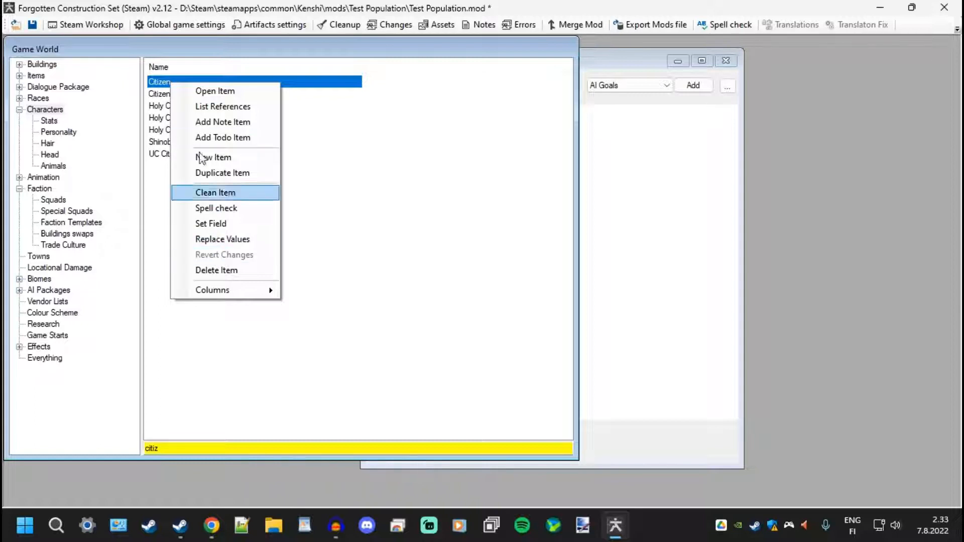
double_click(158, 83)
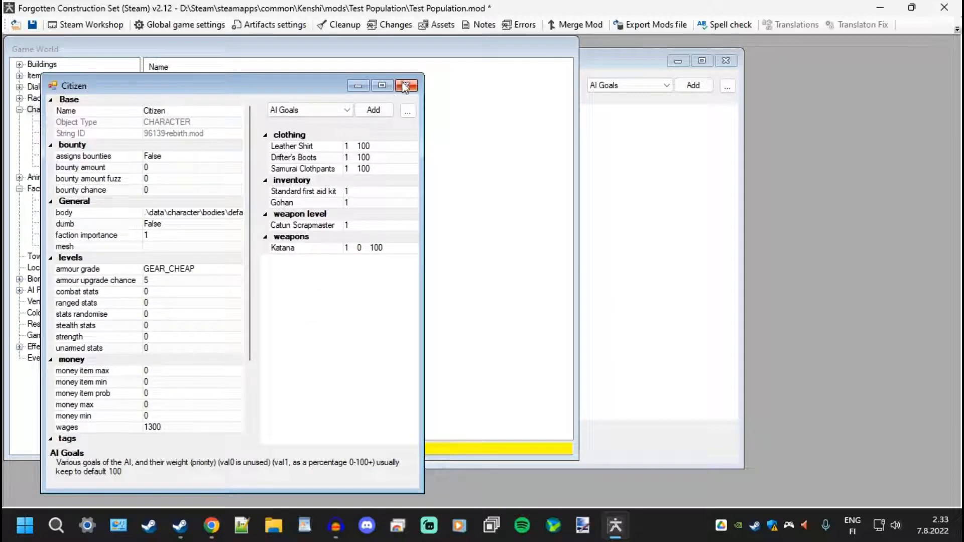
click(406, 86)
click(162, 85)
right_click(162, 86)
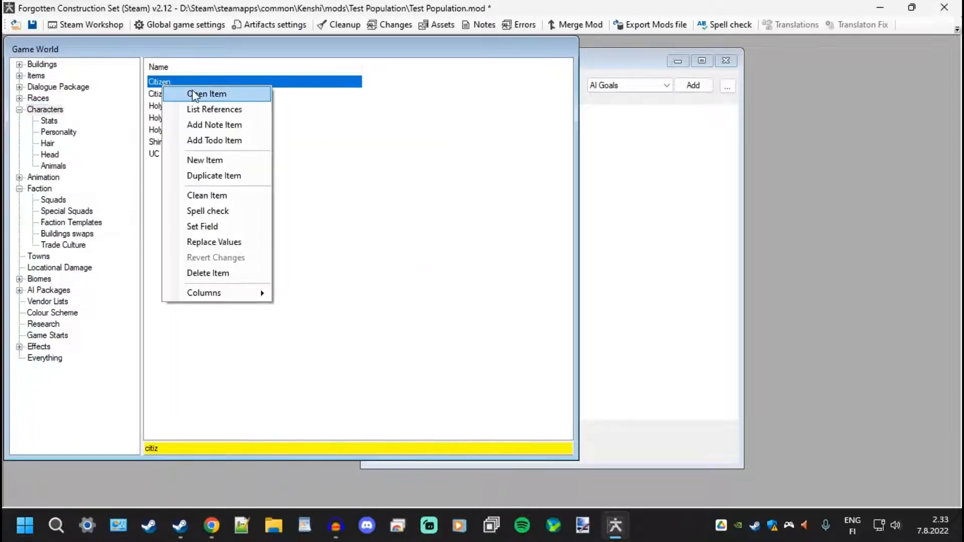
click(217, 176)
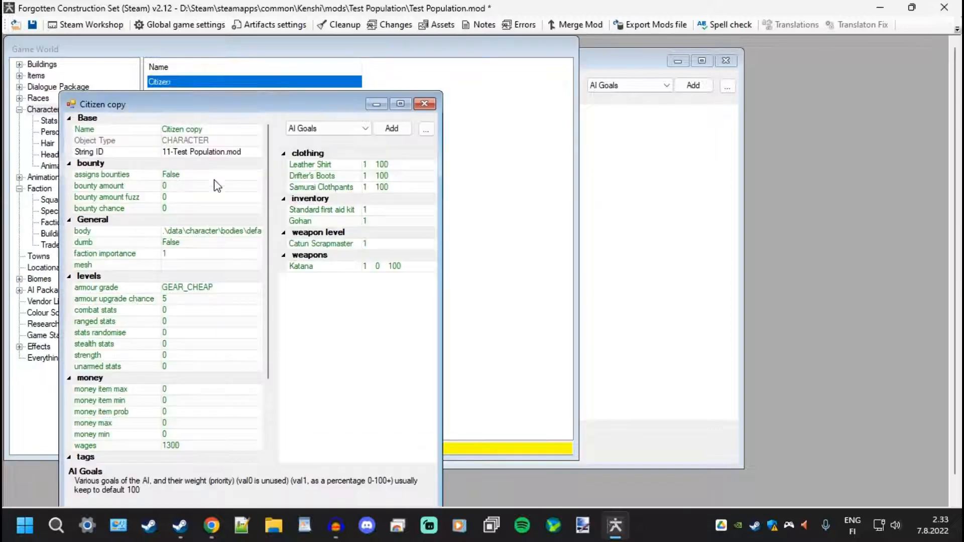
Rename the duplicated character Citizen Ours and move its window clear of the character list.
click(218, 129)
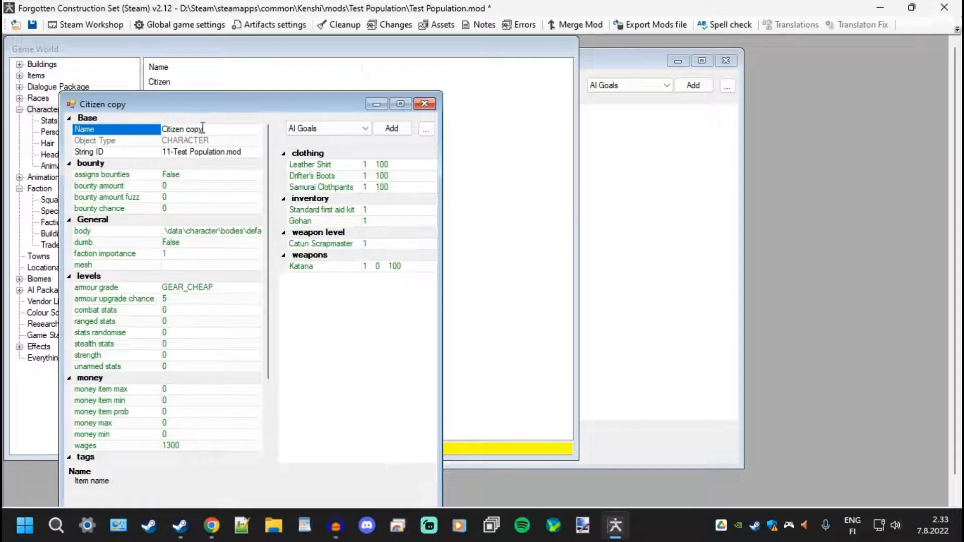
double_click(202, 128)
text(Ours)
drag(283, 104, 452, 83)
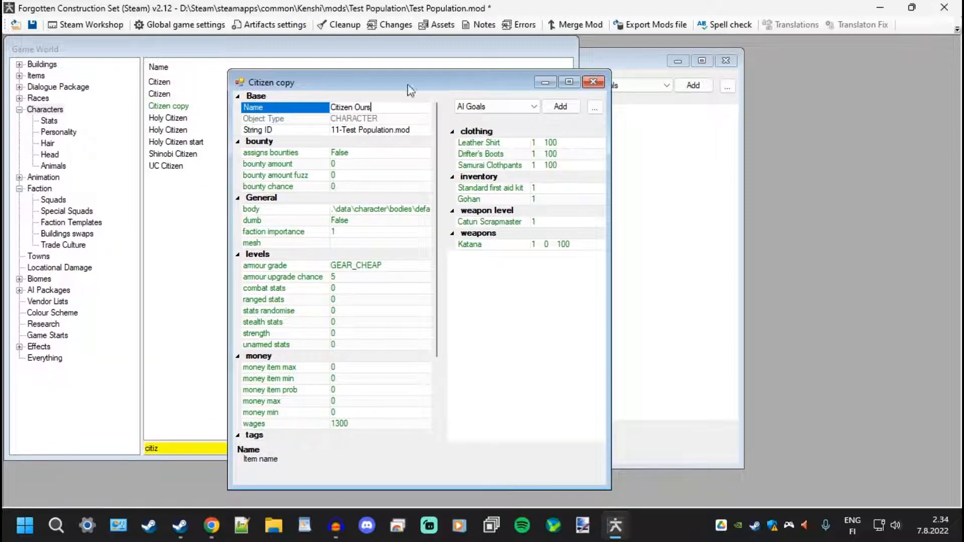
Examine the Citizen Ours properties, from base and levels to tags and type, and the reference categories that can be added.
scroll(393, 335, down, 3)
scroll(393, 336, up, 3)
scroll(376, 294, down, 3)
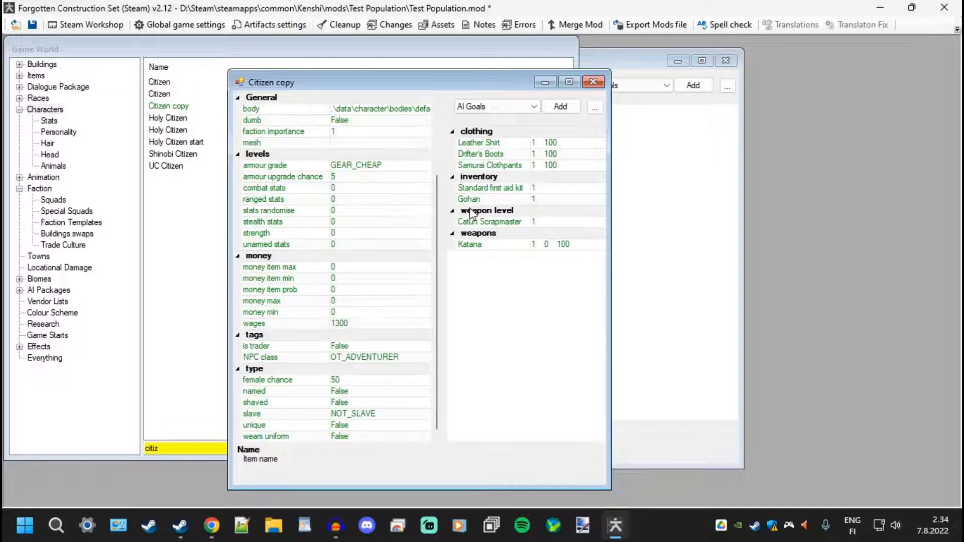
scroll(383, 286, up, 3)
scroll(388, 280, down, 3)
click(494, 108)
click(495, 107)
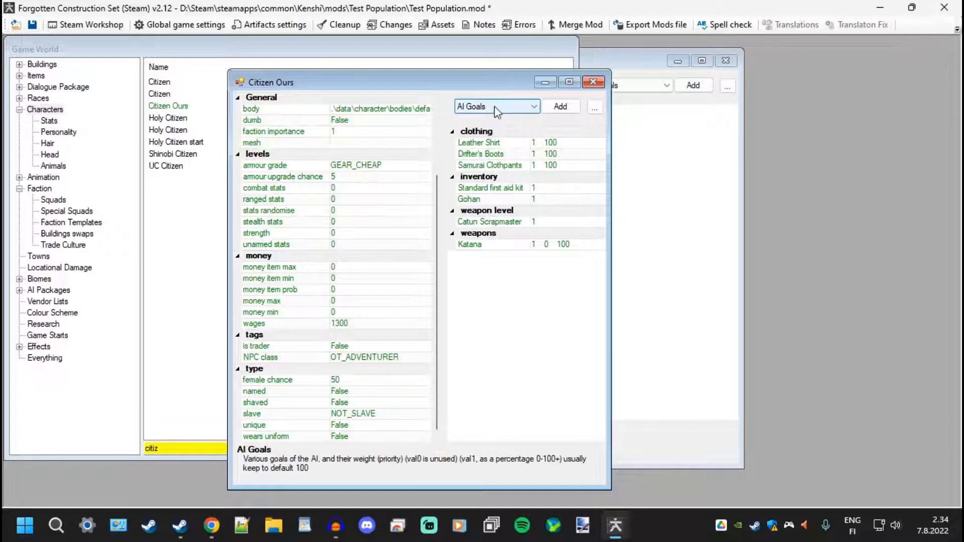
click(496, 108)
click(494, 107)
drag(509, 85, 492, 67)
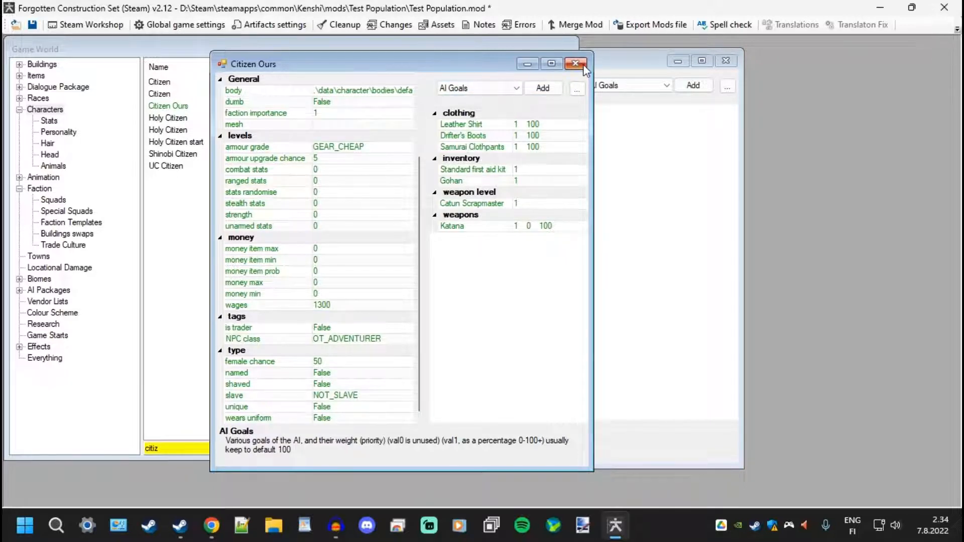
scroll(346, 222, up, 3)
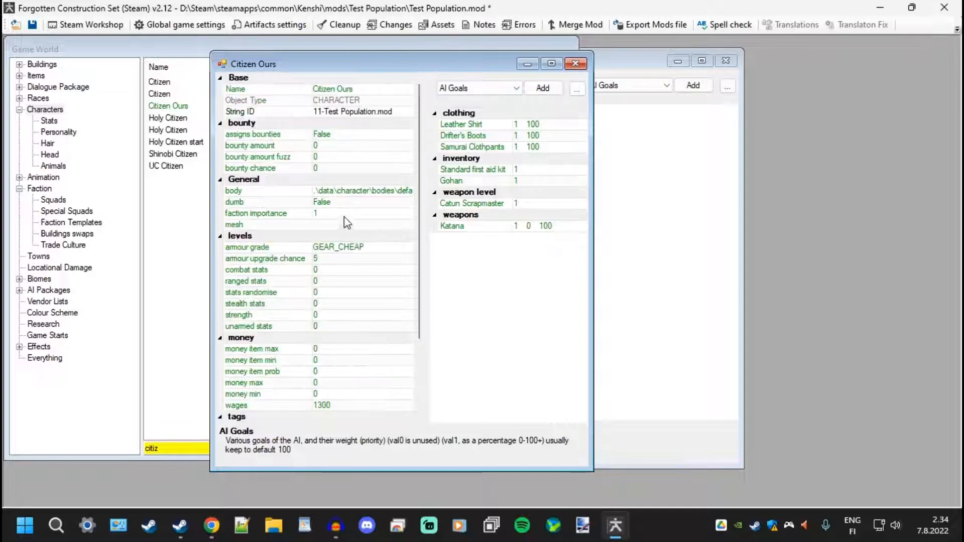
Close the Citizen Ours and Resident Character property windows and select Citizen Ours in the character list.
click(575, 63)
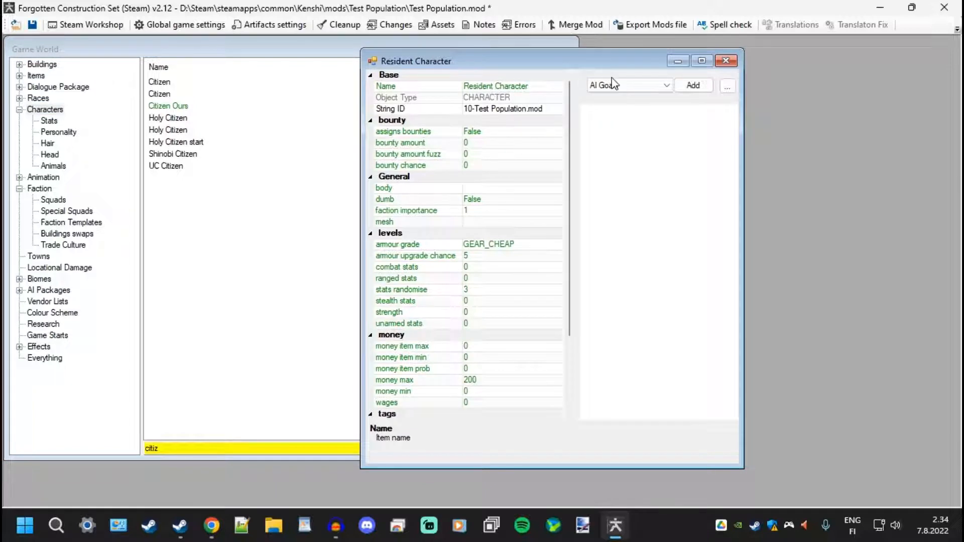
click(726, 62)
click(180, 106)
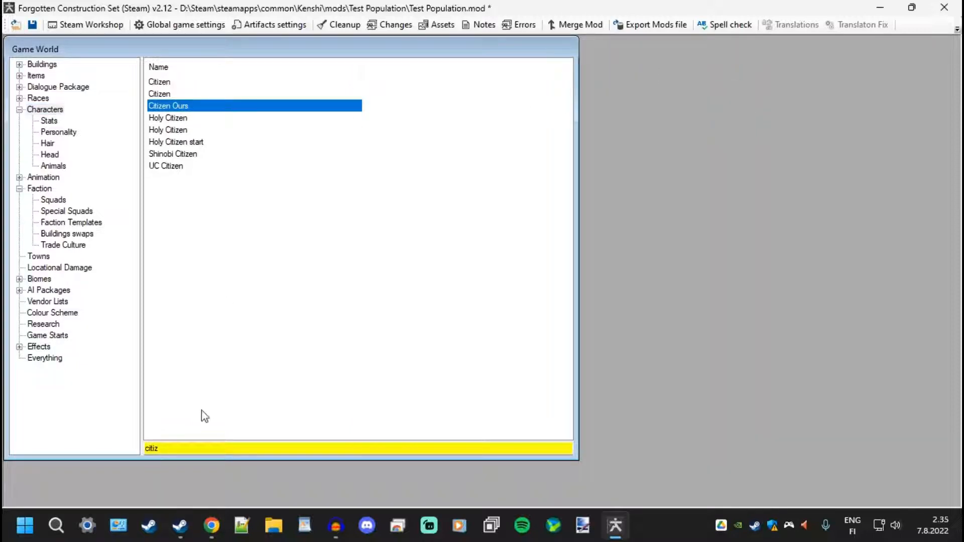
Filter the characters by "reside", delete the Resident Character entry and filter the list by "citi".
double_click(167, 448)
key(BackSpace)
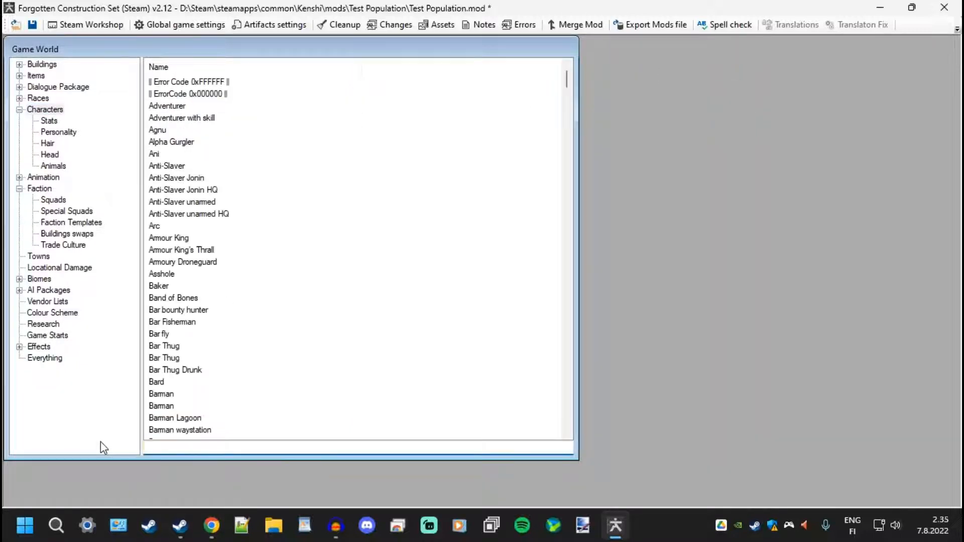
text(reside)
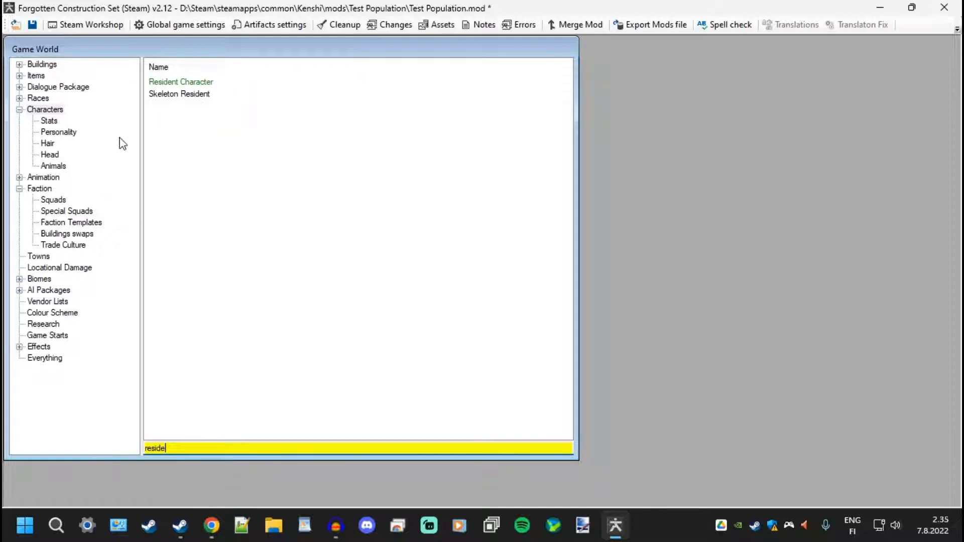
click(179, 82)
right_click(177, 81)
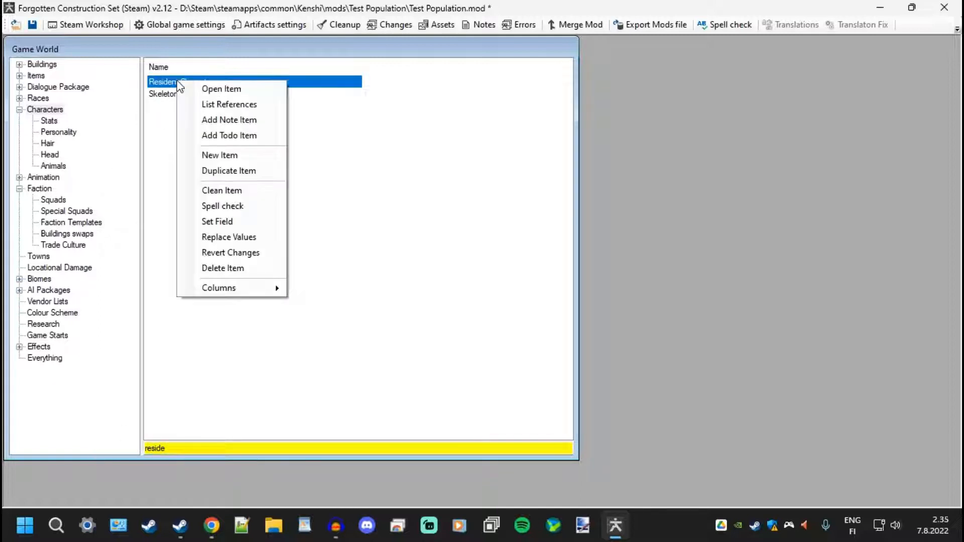
click(209, 271)
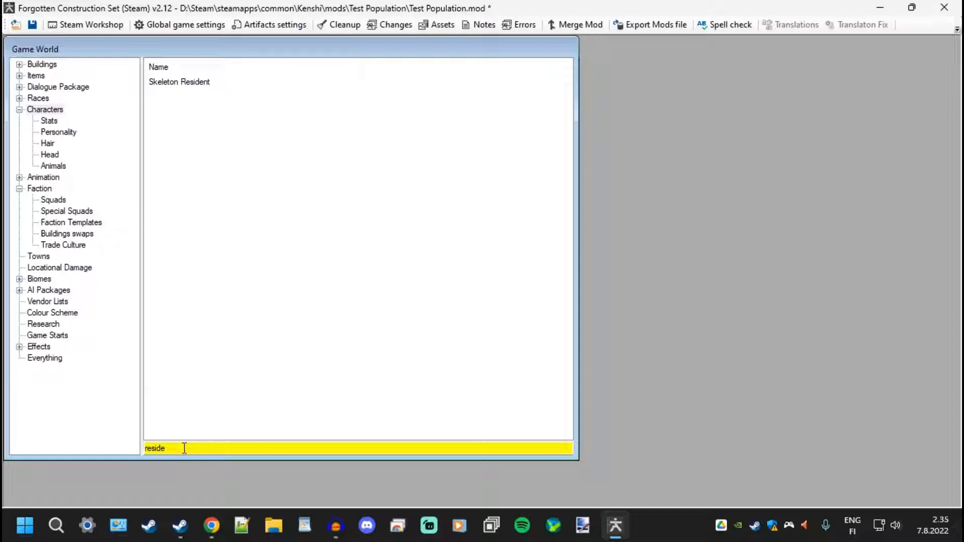
drag(185, 448, 114, 447)
text(citi)
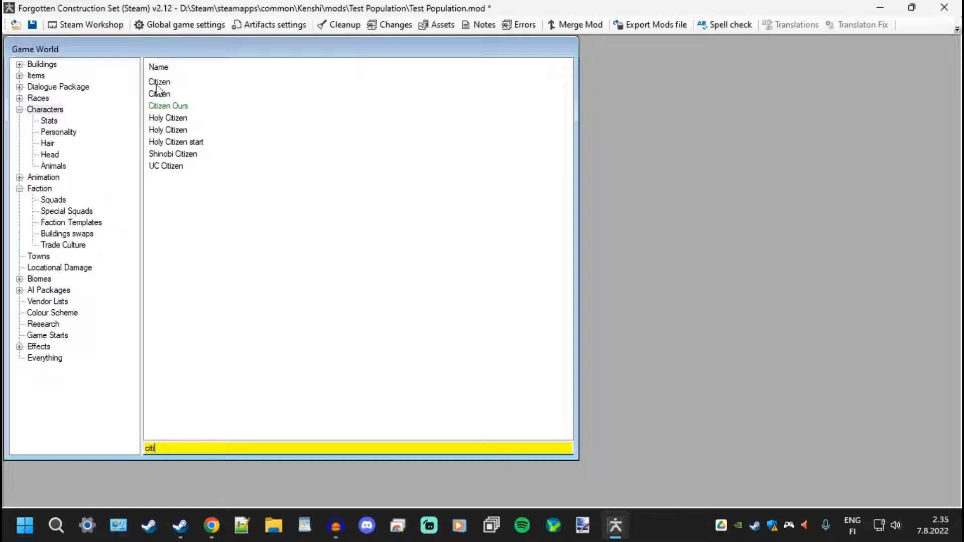
Create a new squad template among the faction squads and name it sqd_citizen_ours.
click(58, 201)
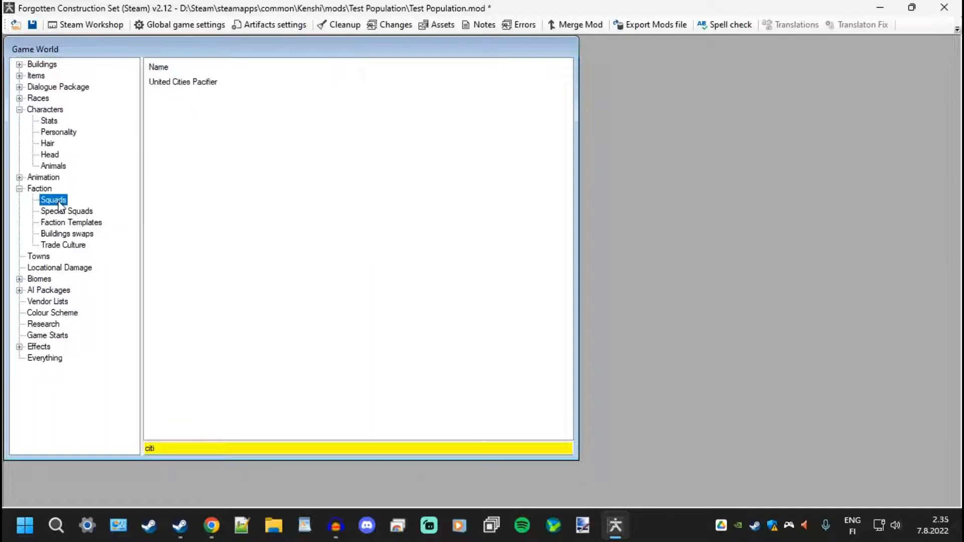
double_click(150, 447)
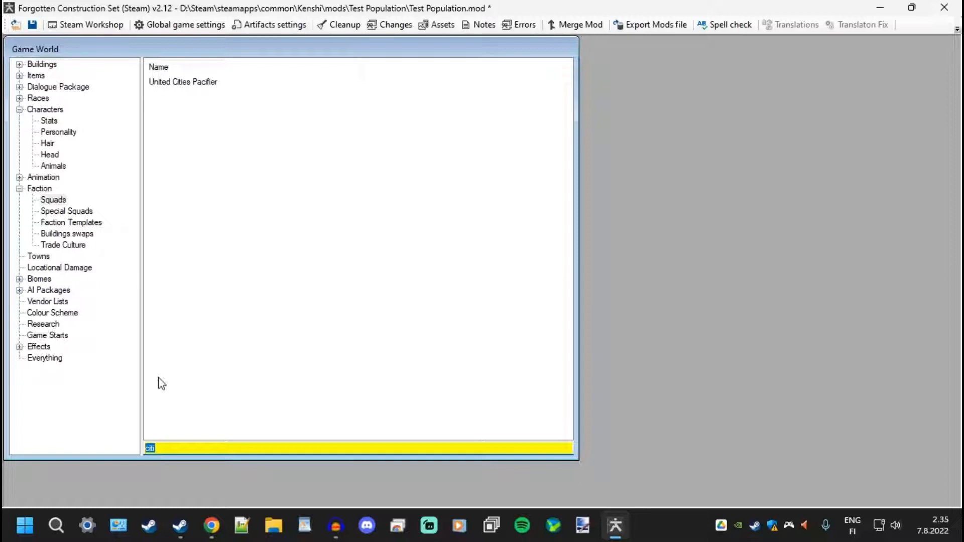
right_click(287, 290)
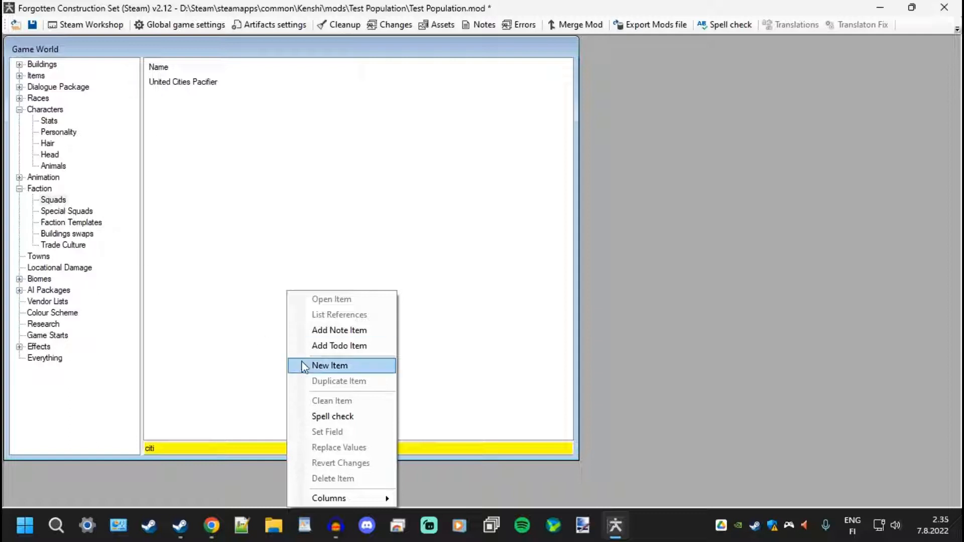
click(347, 366)
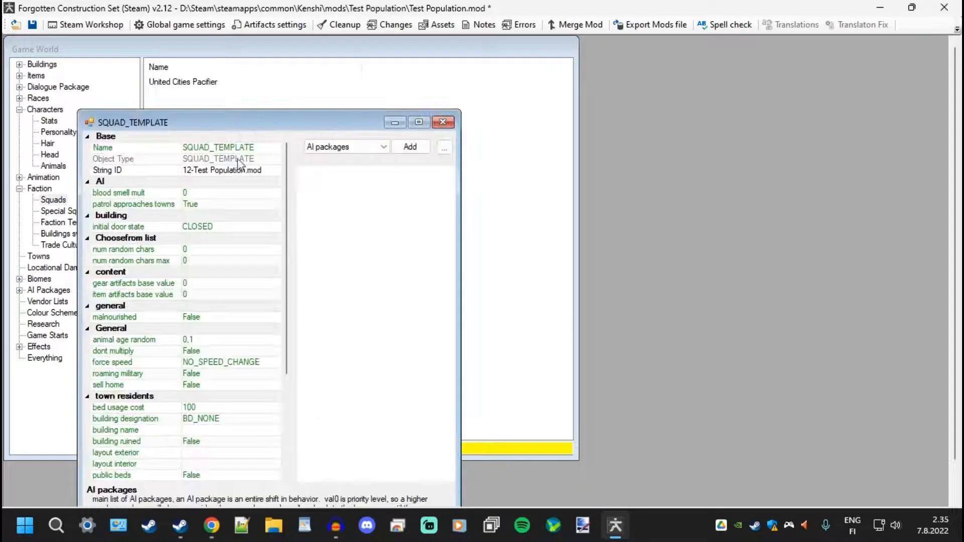
click(431, 94)
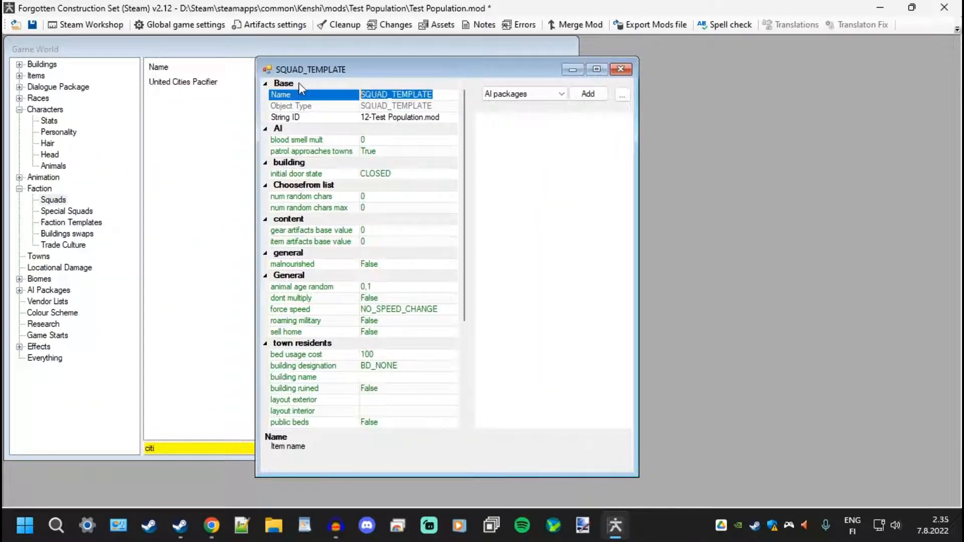
text(sqd_citizen_ours)
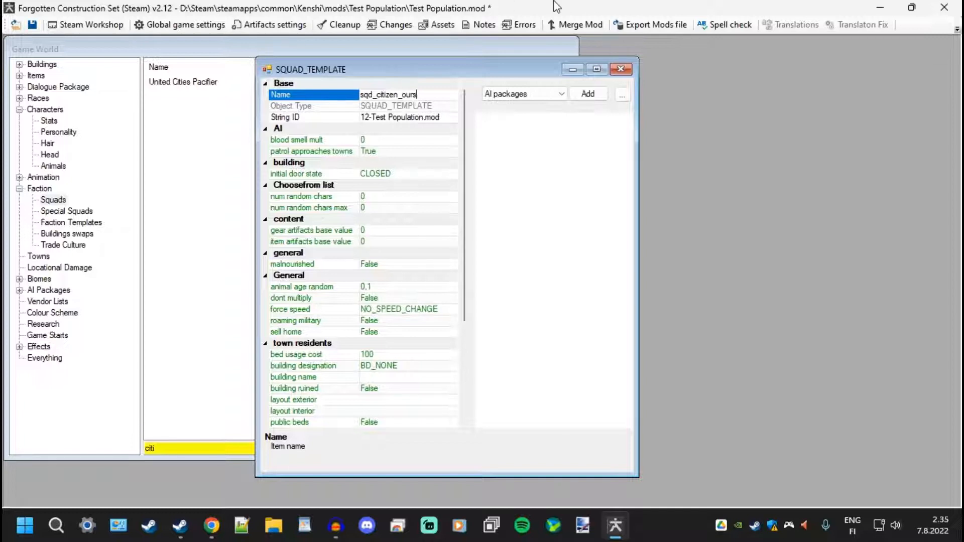
Reposition and widen the sqd_citizen_ours window and enlarge its properties area.
drag(490, 71, 453, 69)
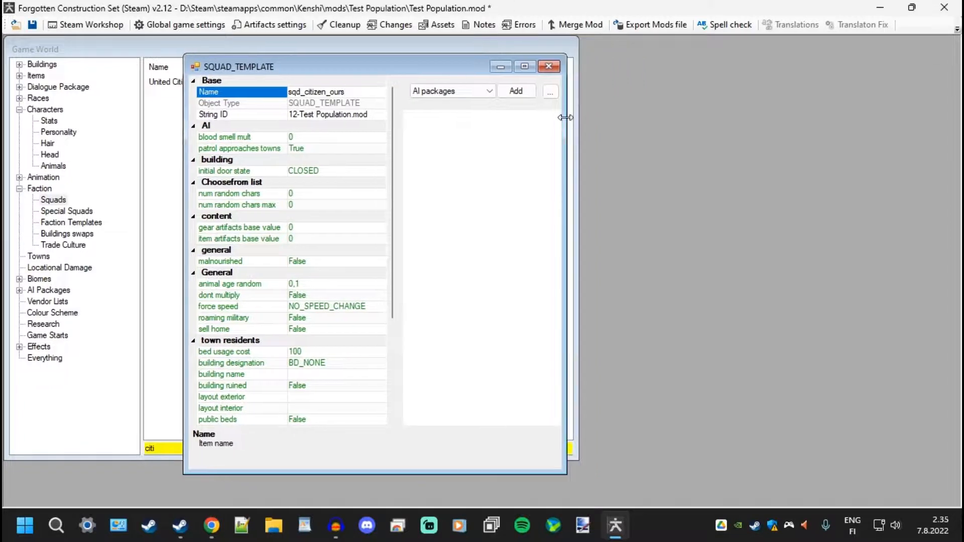
drag(567, 117, 787, 121)
drag(512, 128, 446, 138)
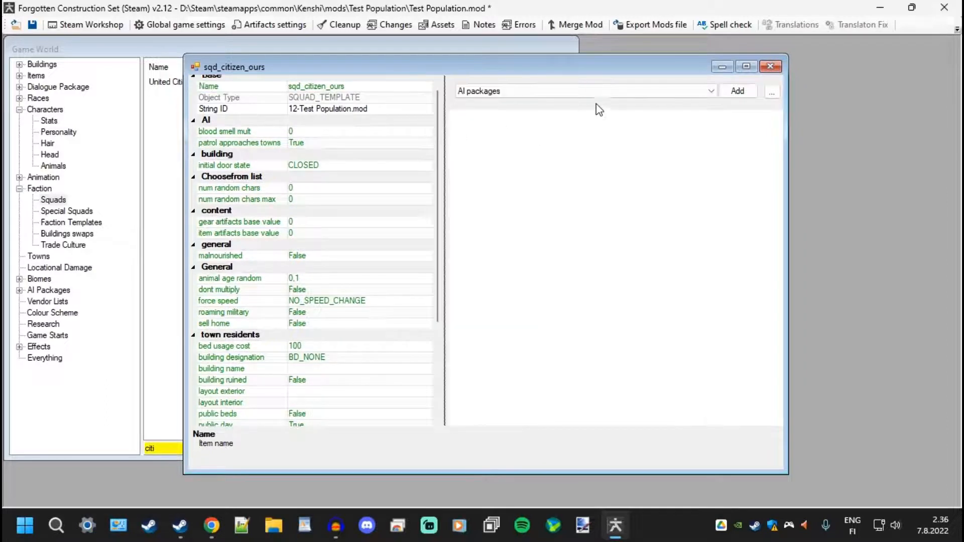
Add Citizen Ours as the leader reference of sqd_citizen_ours, finding it with the filter "ours".
click(570, 91)
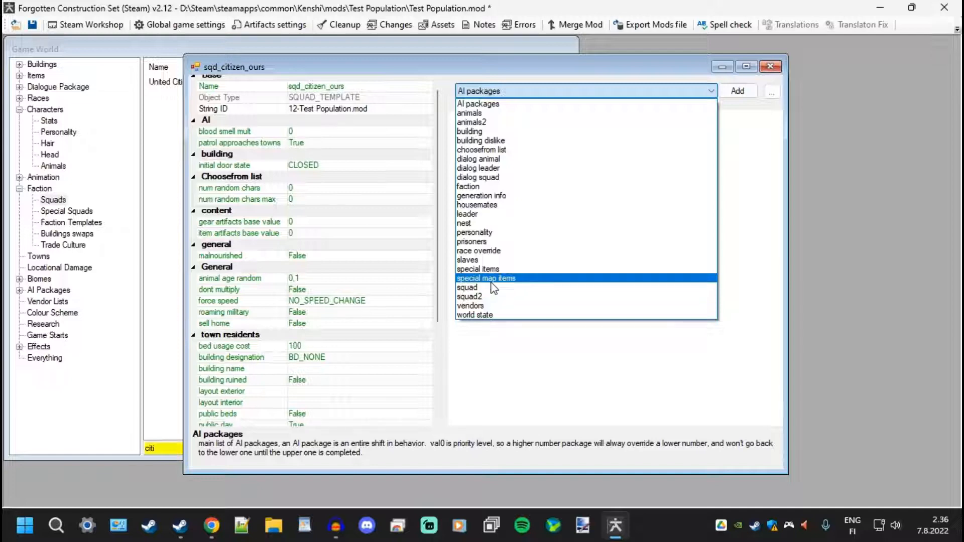
click(500, 214)
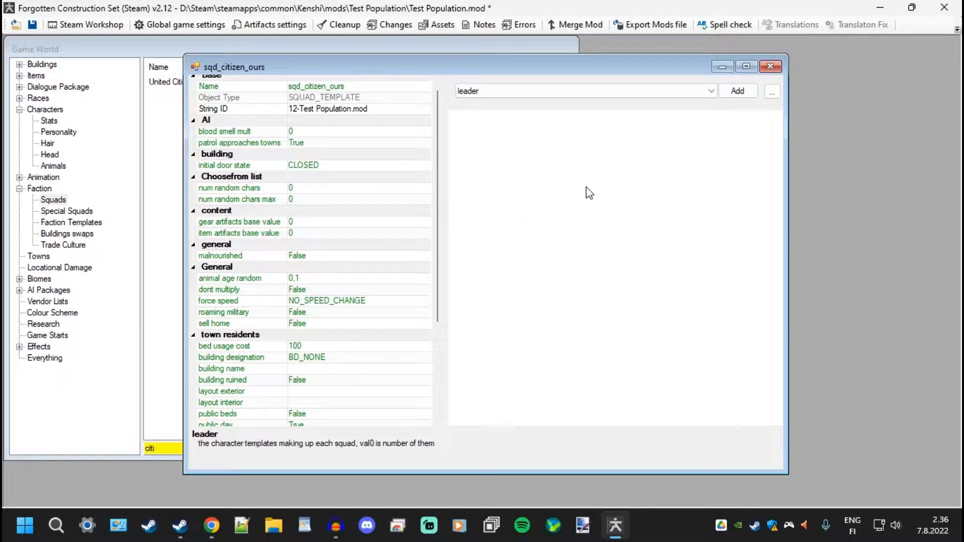
click(737, 92)
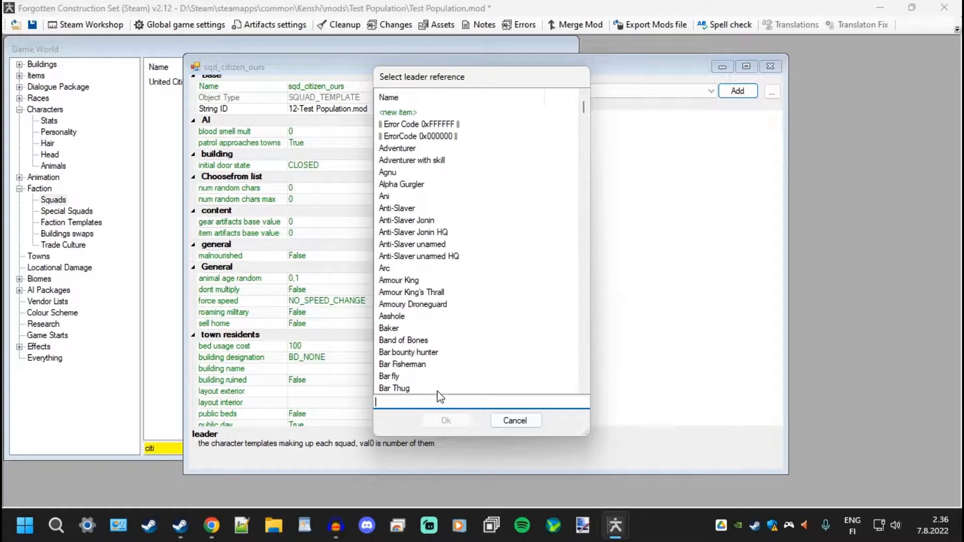
text(ours)
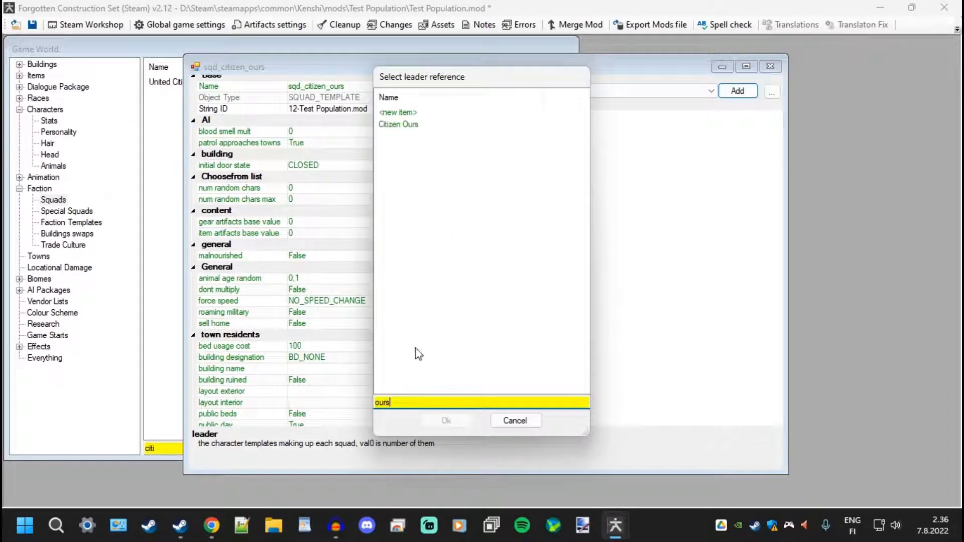
click(423, 125)
double_click(424, 125)
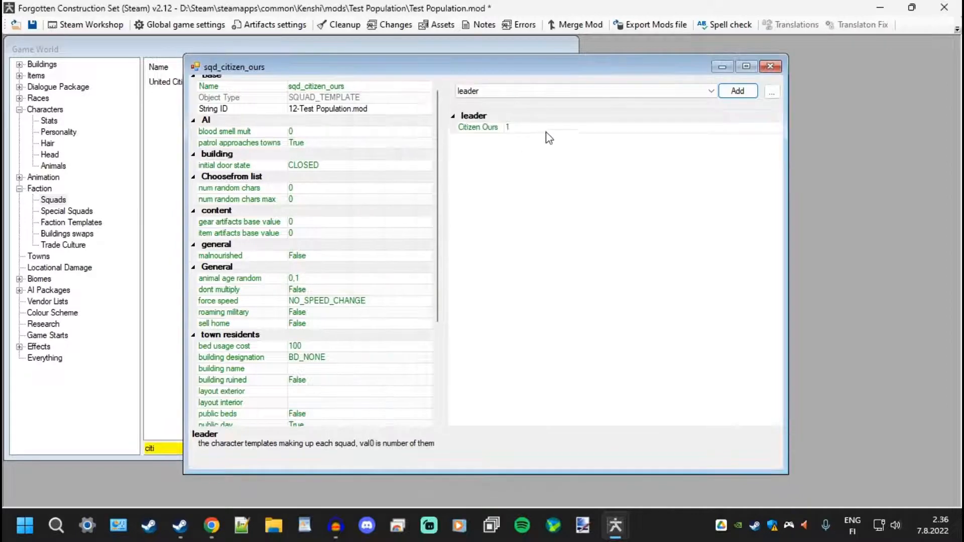
Add Citizen Ours as a squad reference of sqd_citizen_ours and set its first value to 2.
click(570, 91)
click(497, 287)
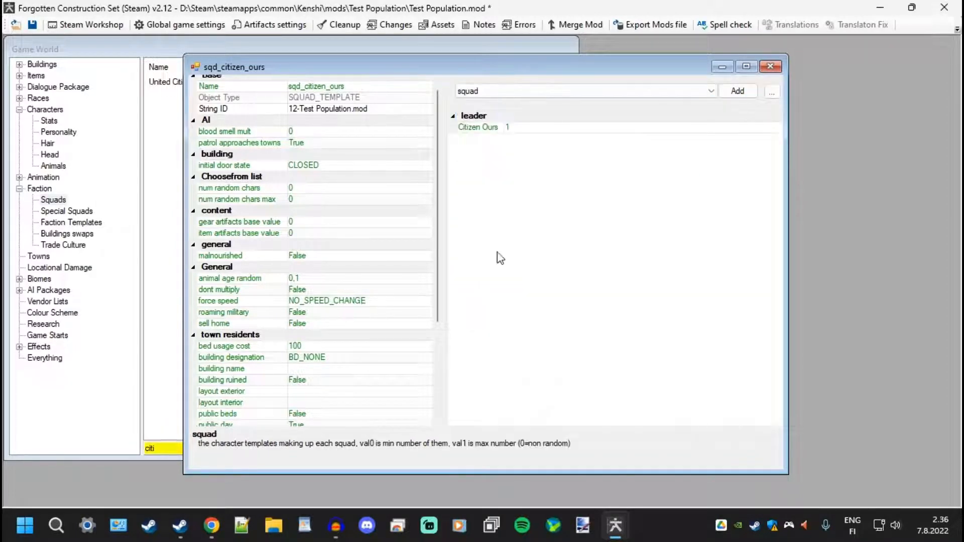
click(738, 92)
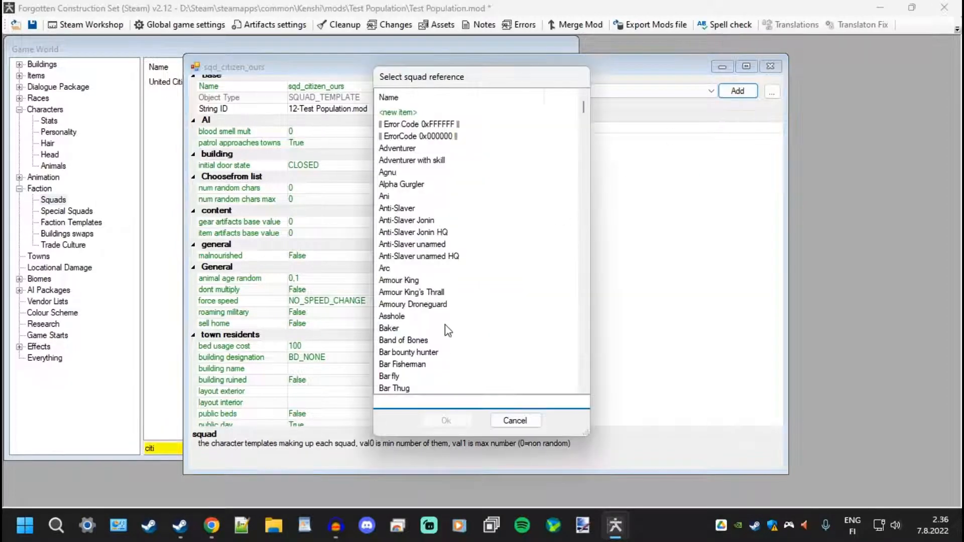
text(citize)
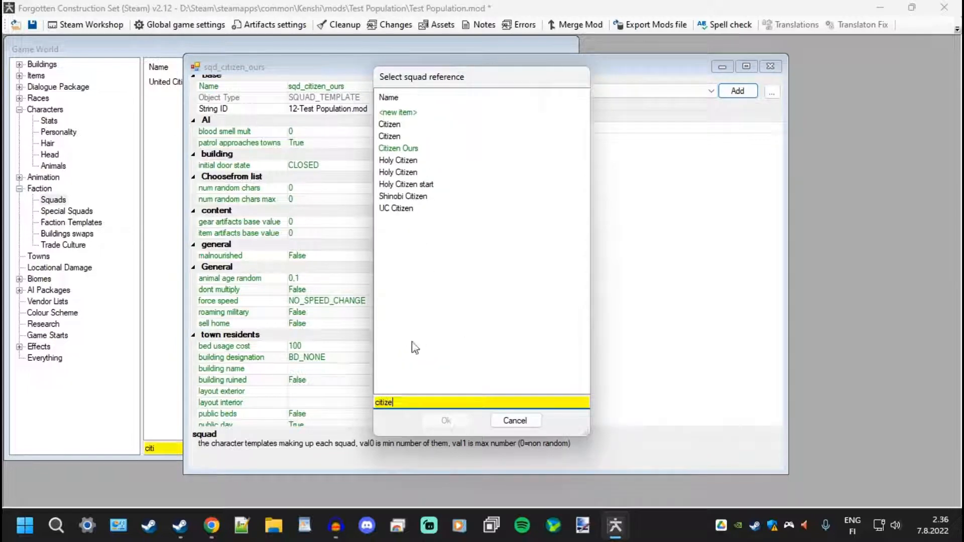
double_click(397, 149)
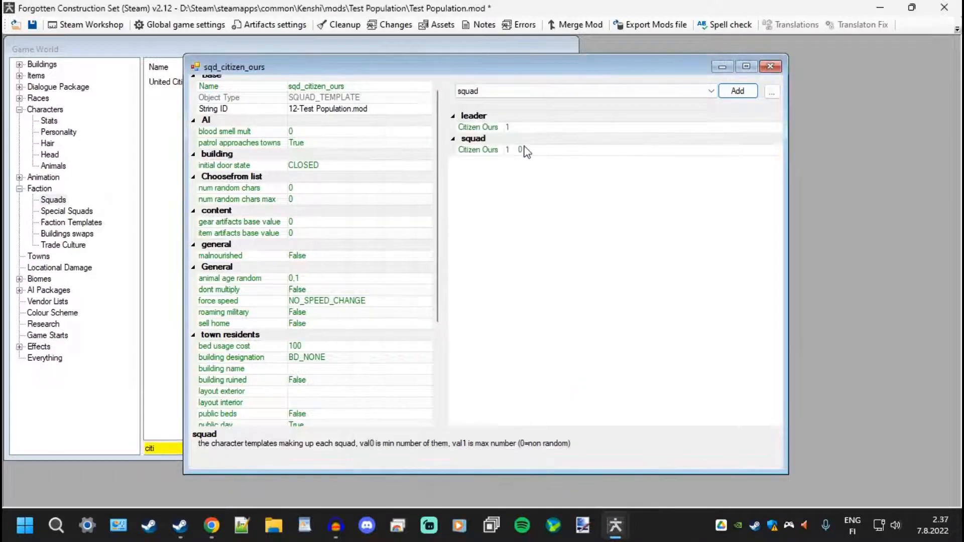
click(522, 148)
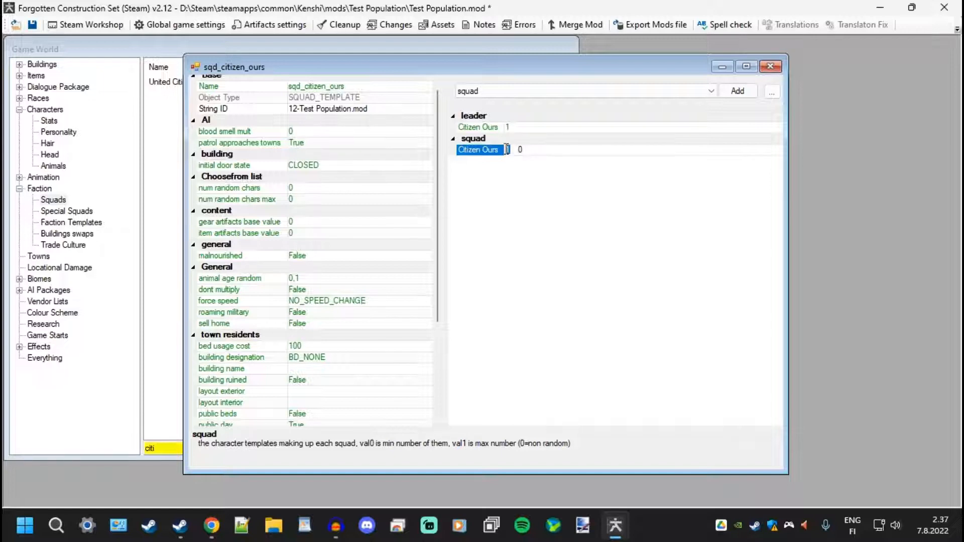
Add Citizen Ours as a squad2 reference of sqd_citizen_ours and set its first value to 3.
click(537, 91)
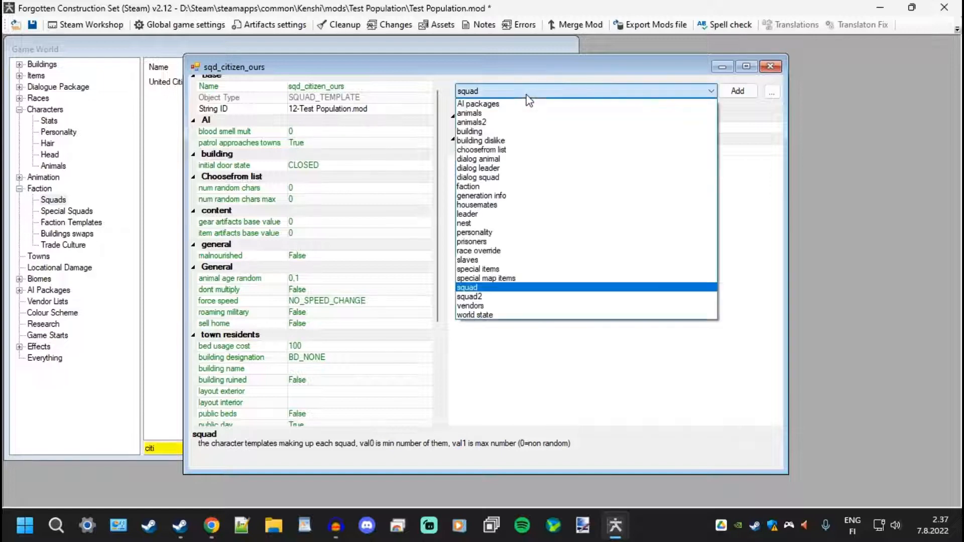
click(470, 296)
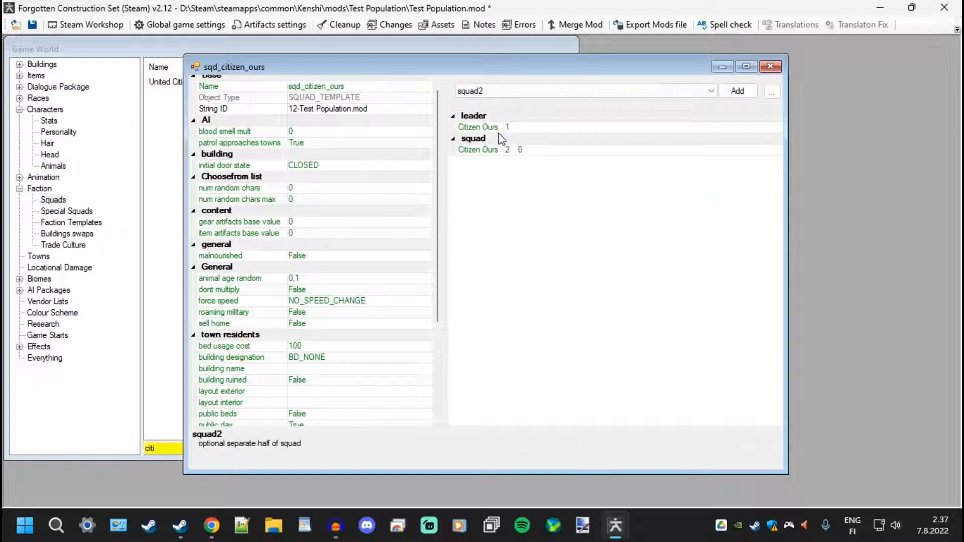
click(725, 98)
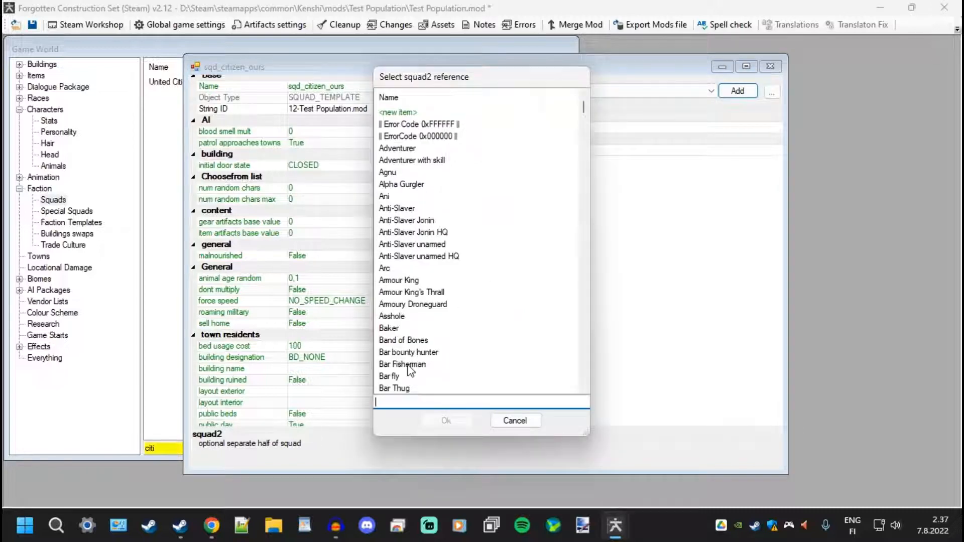
text(ours)
double_click(415, 124)
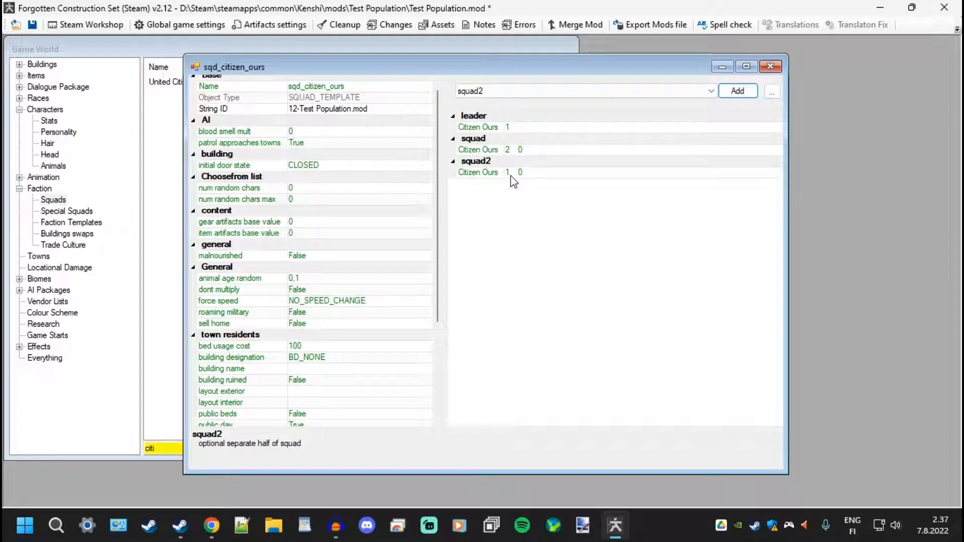
click(503, 172)
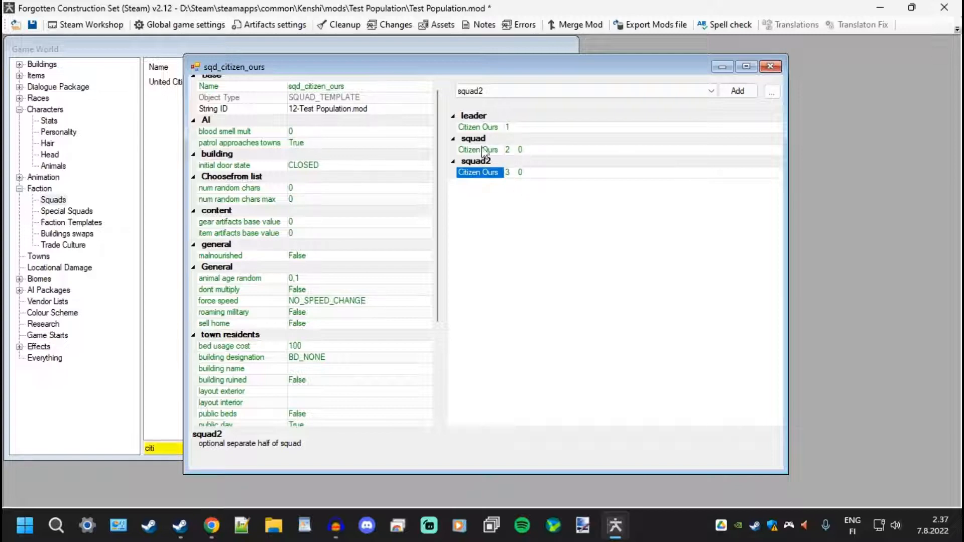
click(709, 91)
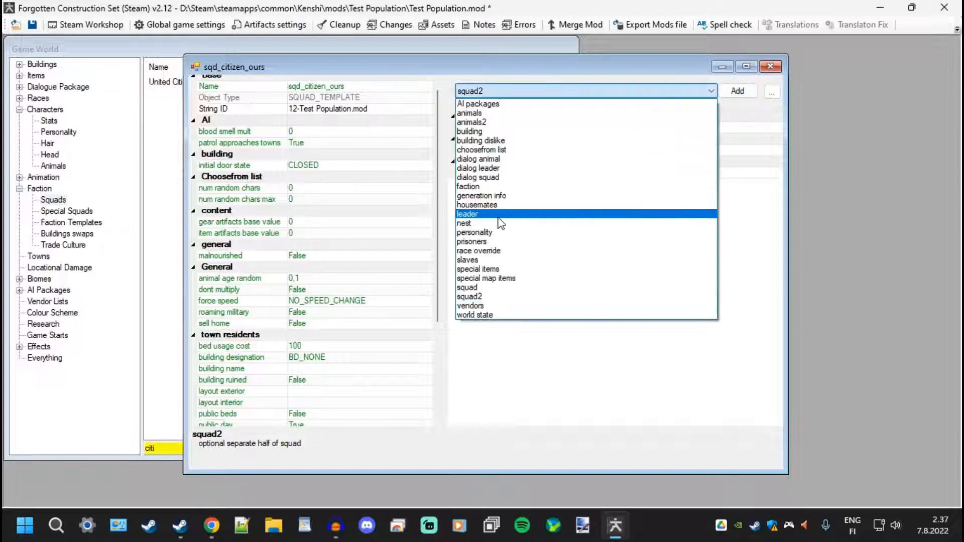
click(501, 104)
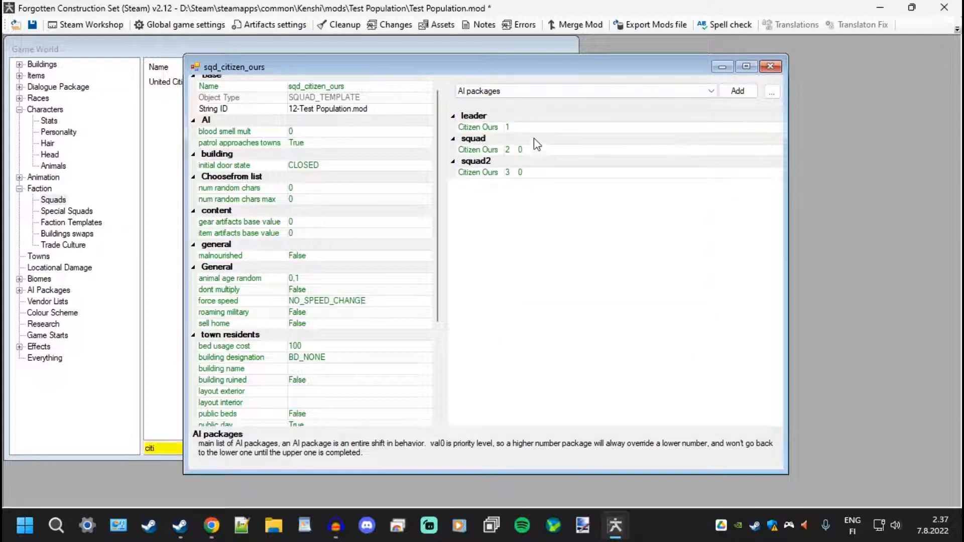
click(738, 92)
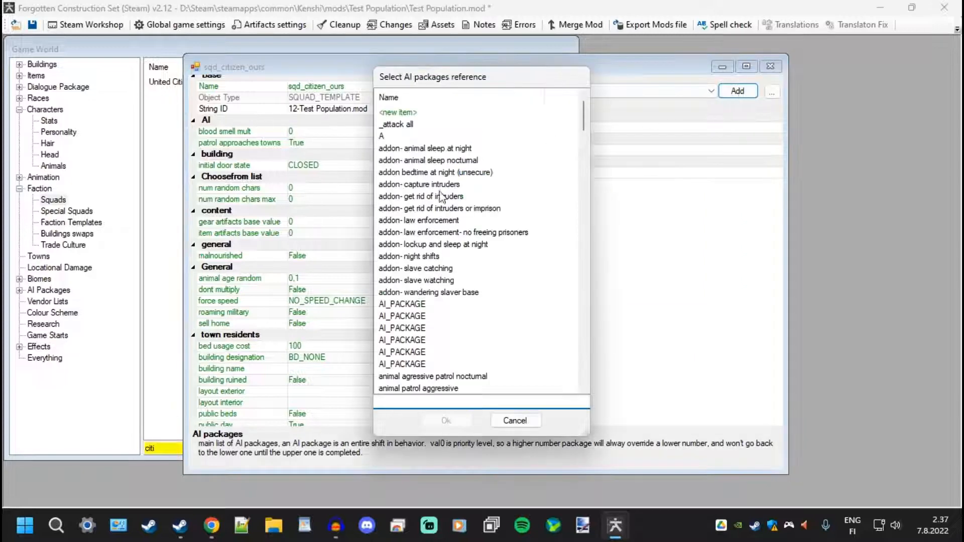
click(517, 421)
Add Leader flees while guards fight as an AI packages reference of sqd_citizen_ours, finding it with the filter "leader".
click(513, 90)
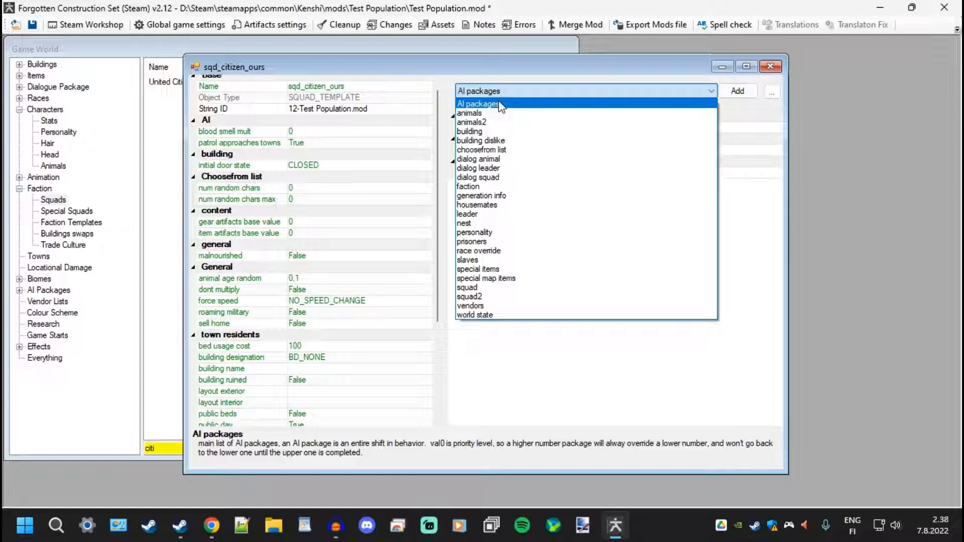
click(482, 103)
click(738, 90)
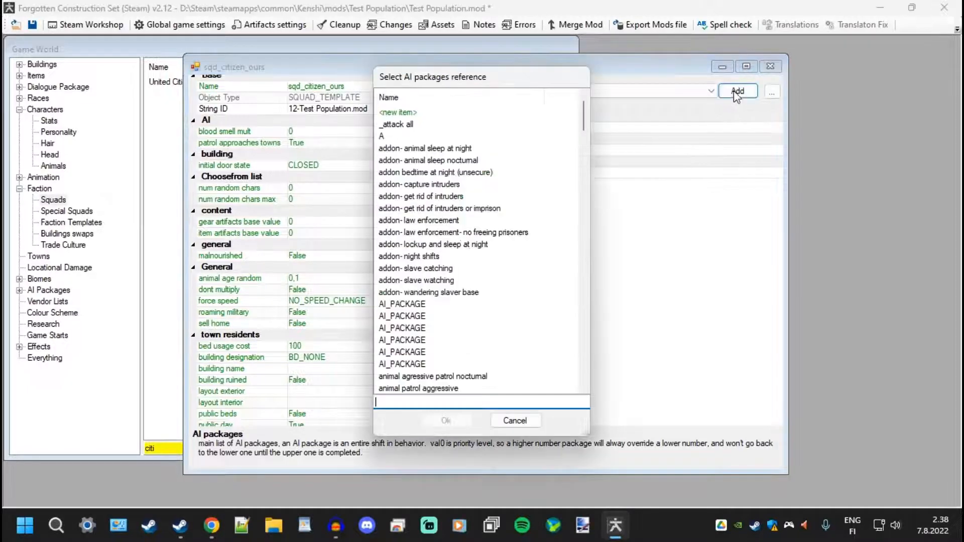
scroll(466, 271, down, 10)
scroll(464, 271, down, 20)
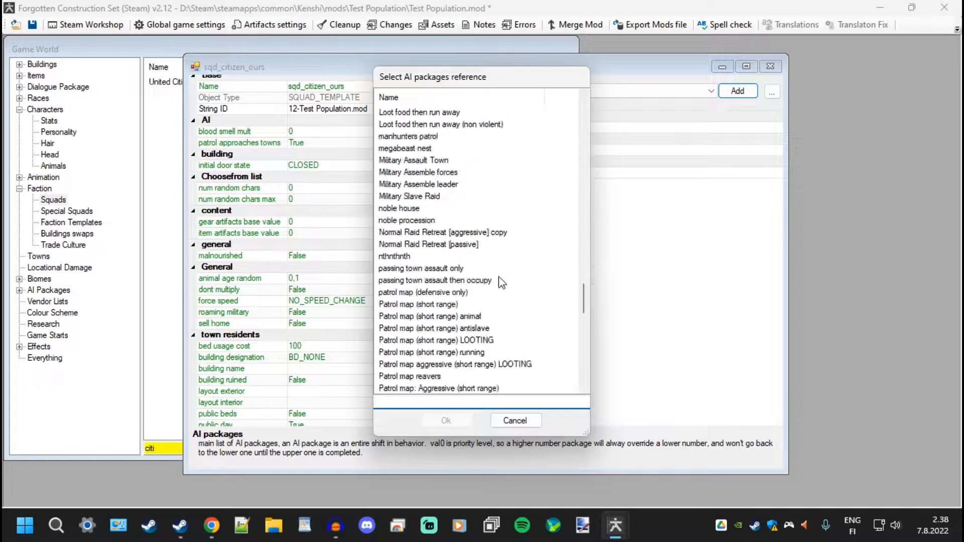
text(leader)
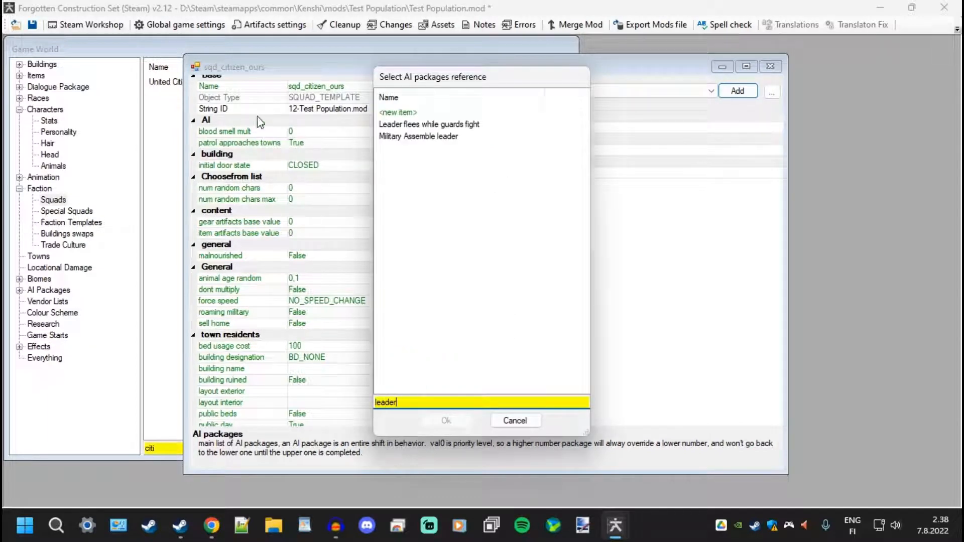
double_click(448, 125)
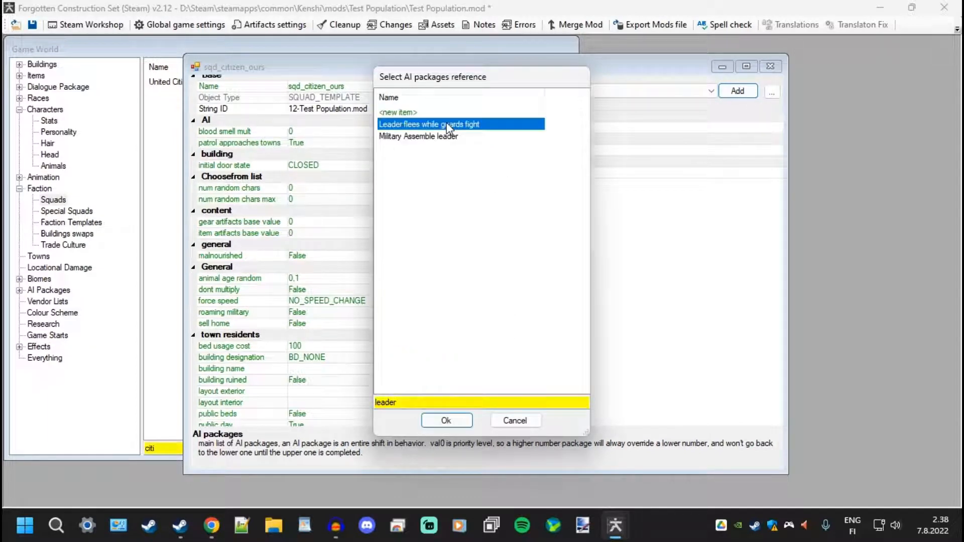
Replace the Leader flees while guards fight package in the squad with a copy and close the GLOBAL CONSTANTS window.
right_click(517, 127)
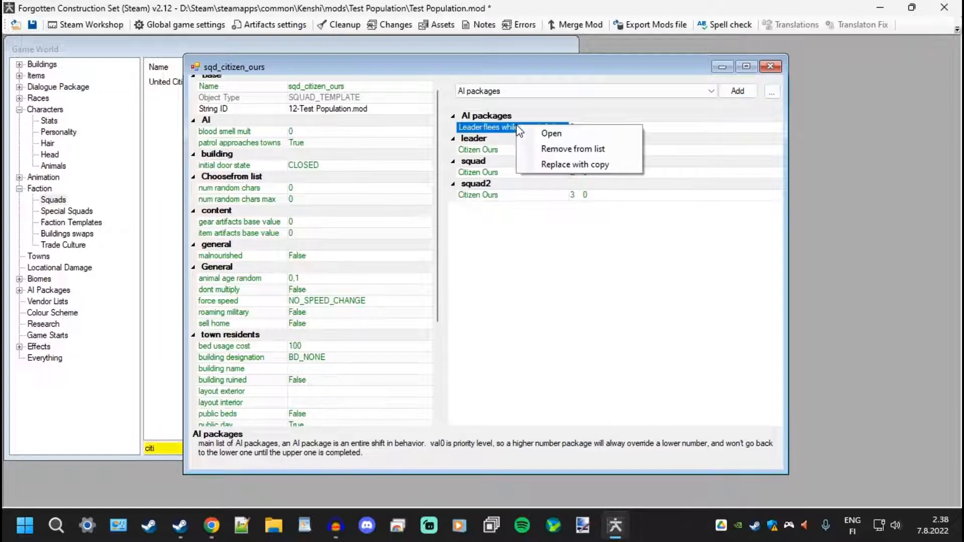
click(550, 163)
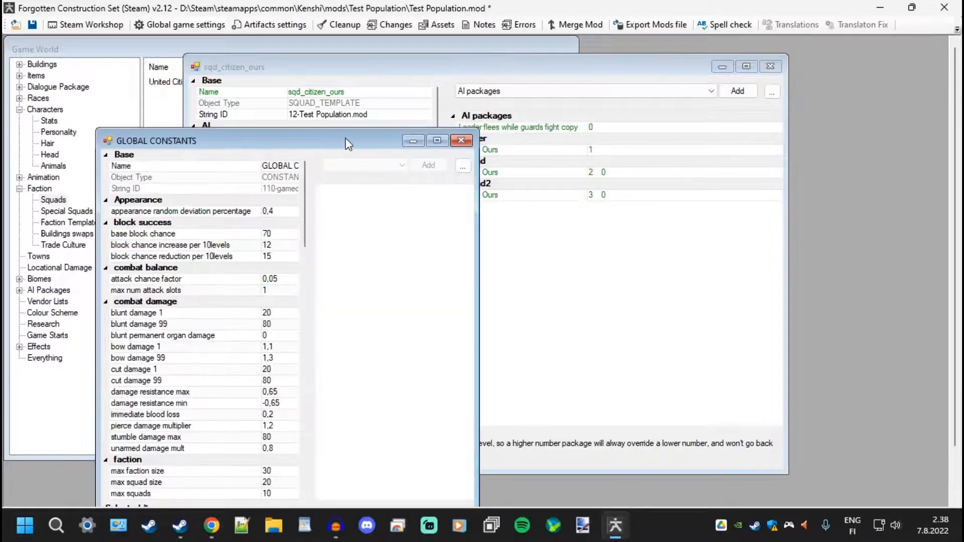
drag(348, 139, 482, 73)
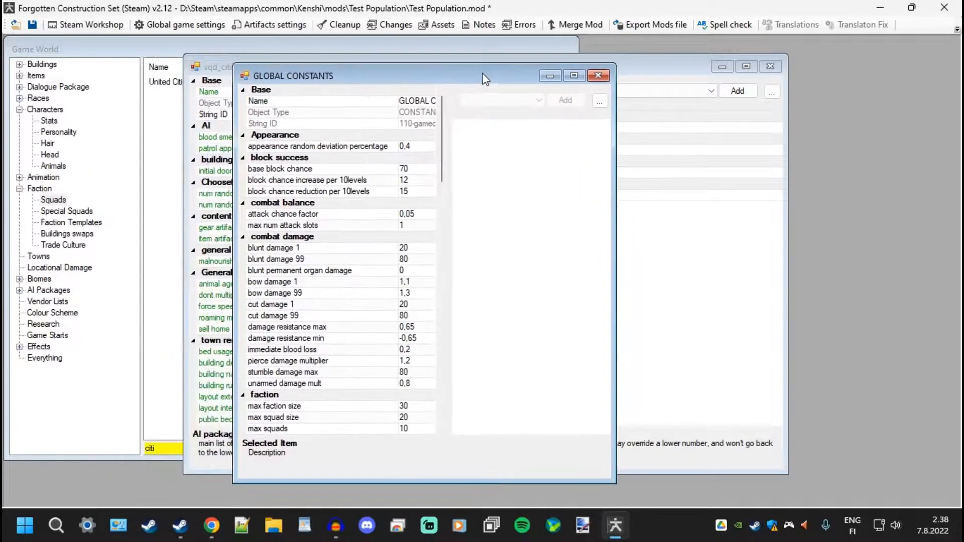
click(598, 75)
Open the copied leader package, rename it Leader Ours, and reposition its window.
click(523, 128)
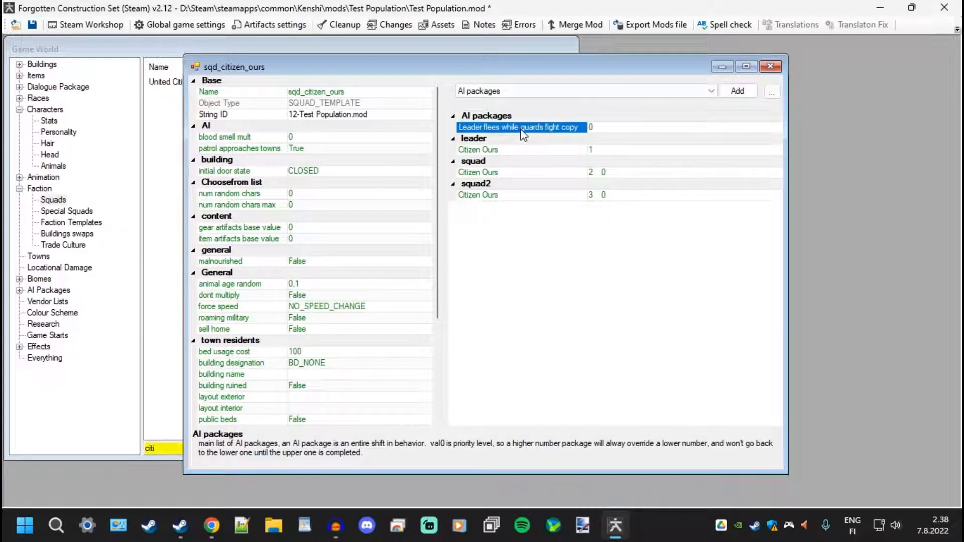
right_click(523, 131)
click(555, 138)
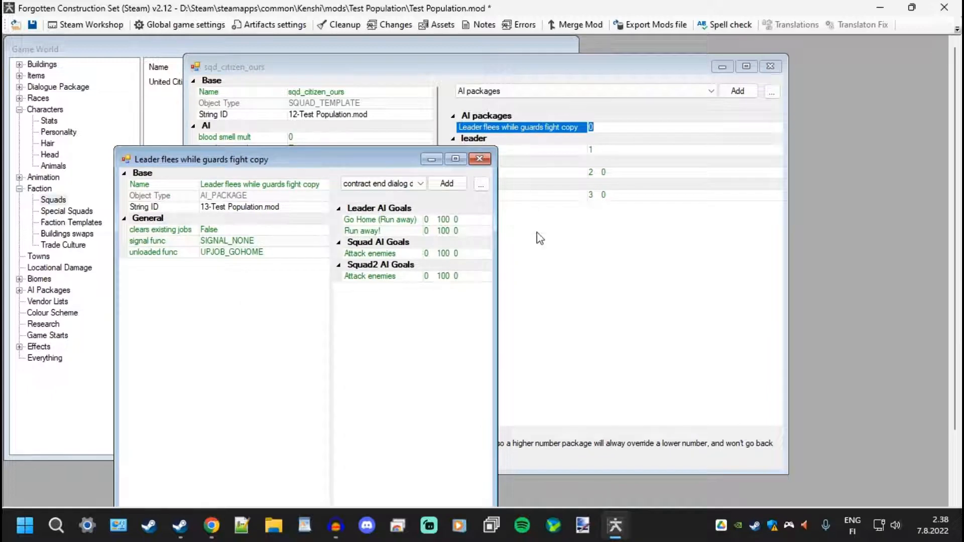
drag(312, 161, 279, 124)
click(377, 129)
key(BackSpace)
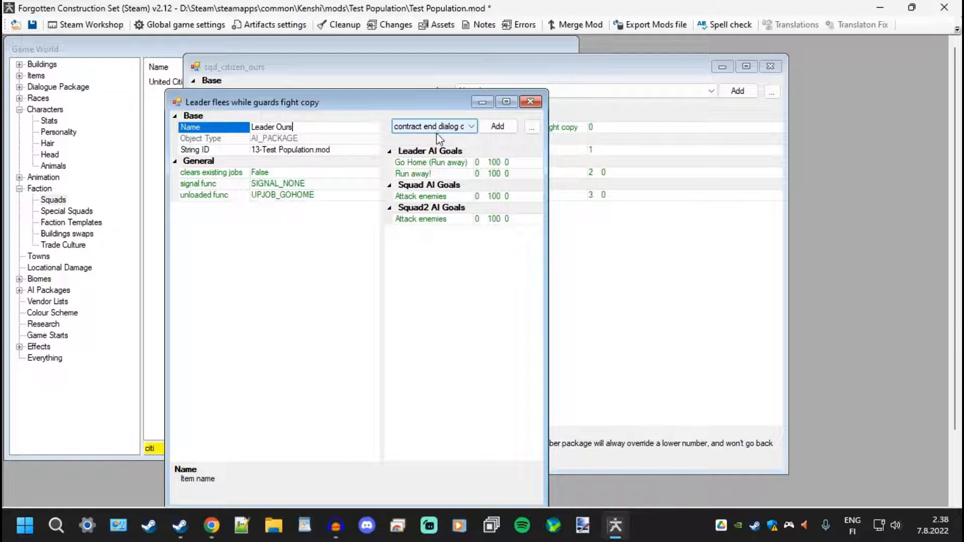
key(Return)
drag(430, 103, 447, 62)
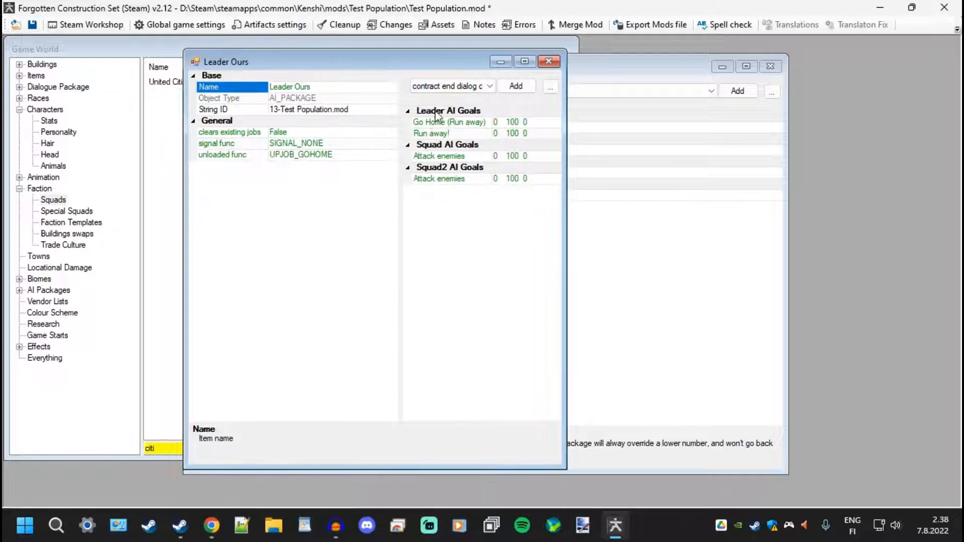
Add "Stay home, sit around, use stuff INDOORS" to the Squad2 AI Goals of Leader Ours.
click(444, 86)
click(442, 159)
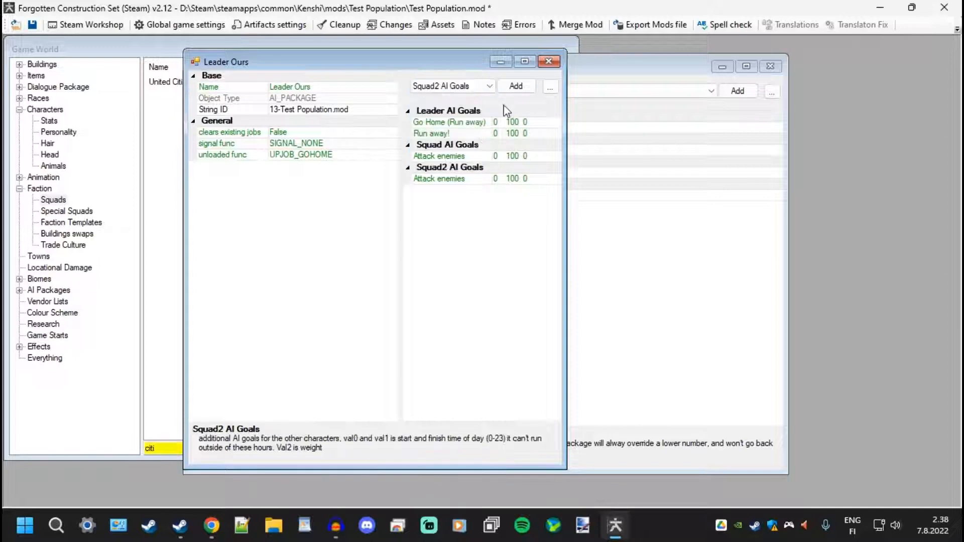
click(514, 89)
scroll(492, 162, down, 20)
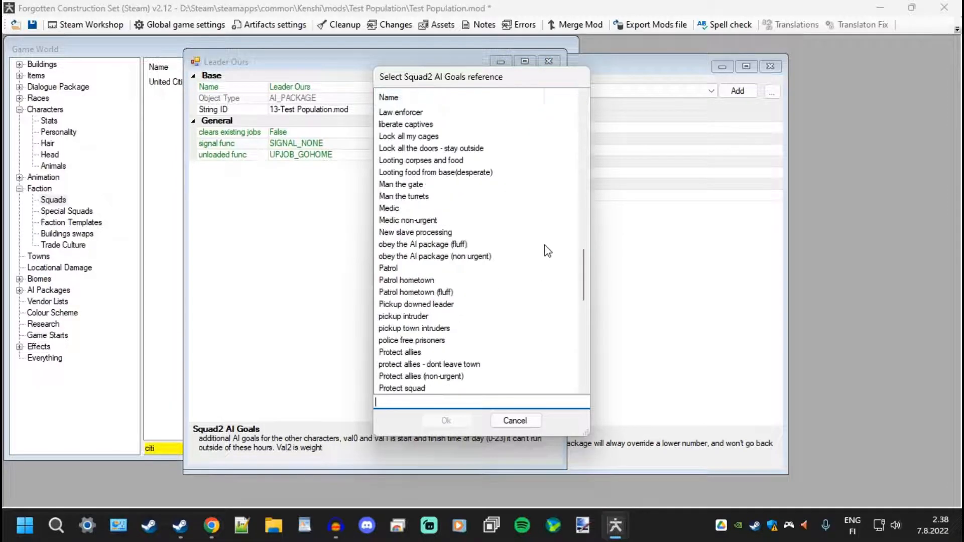
scroll(465, 309, up, 18)
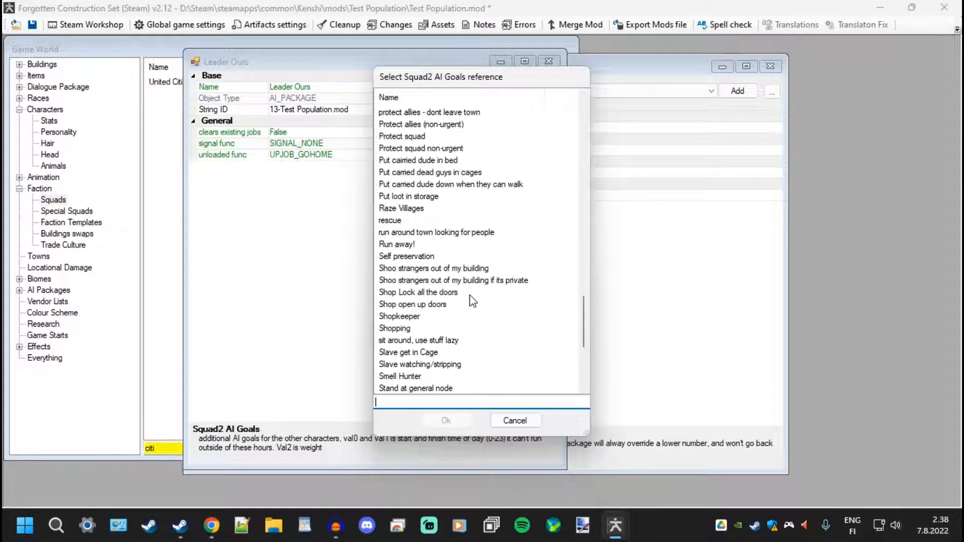
scroll(459, 300, up, 4)
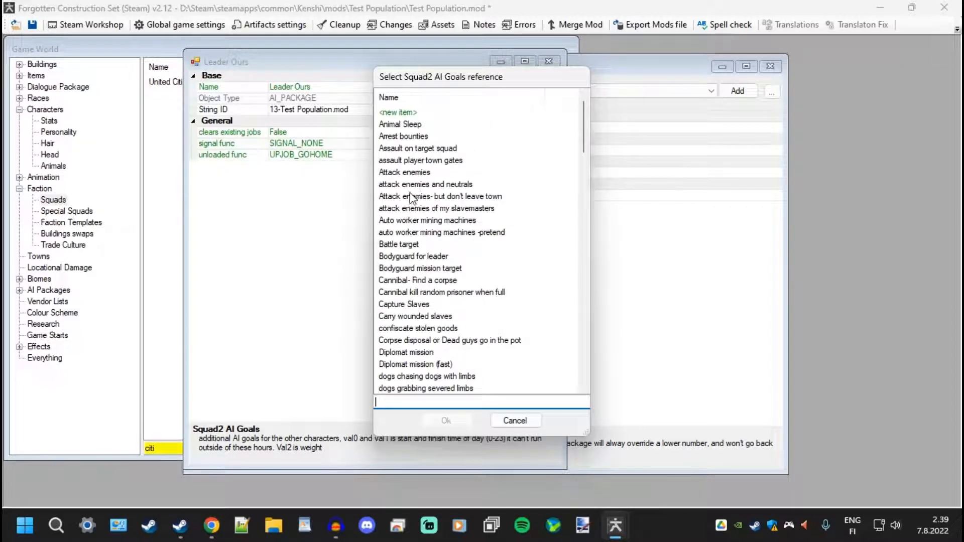
scroll(427, 282, down, 9)
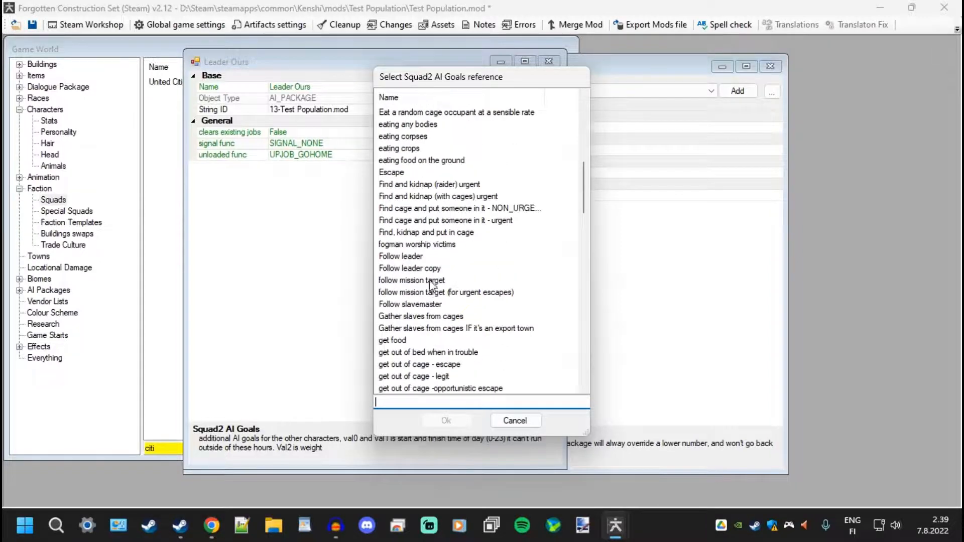
scroll(433, 288, down, 6)
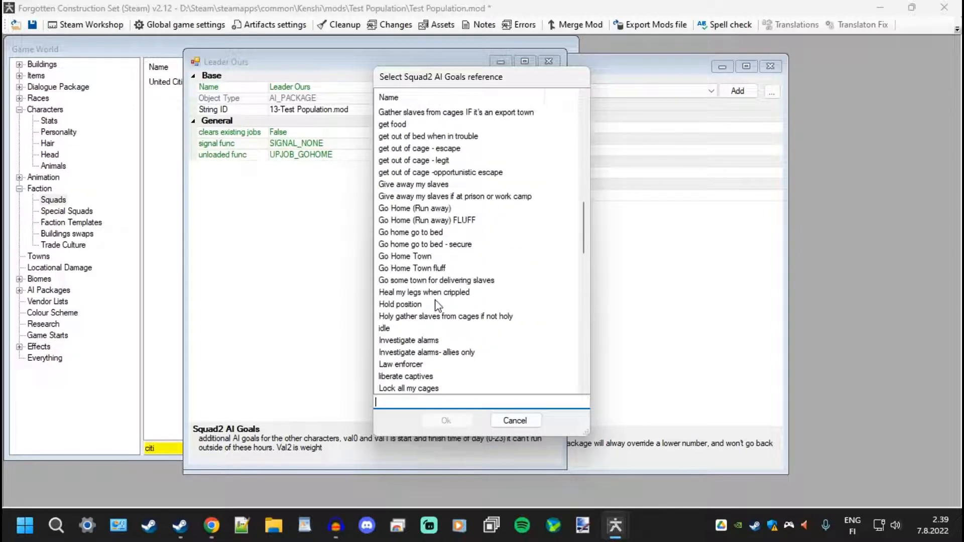
scroll(438, 305, down, 8)
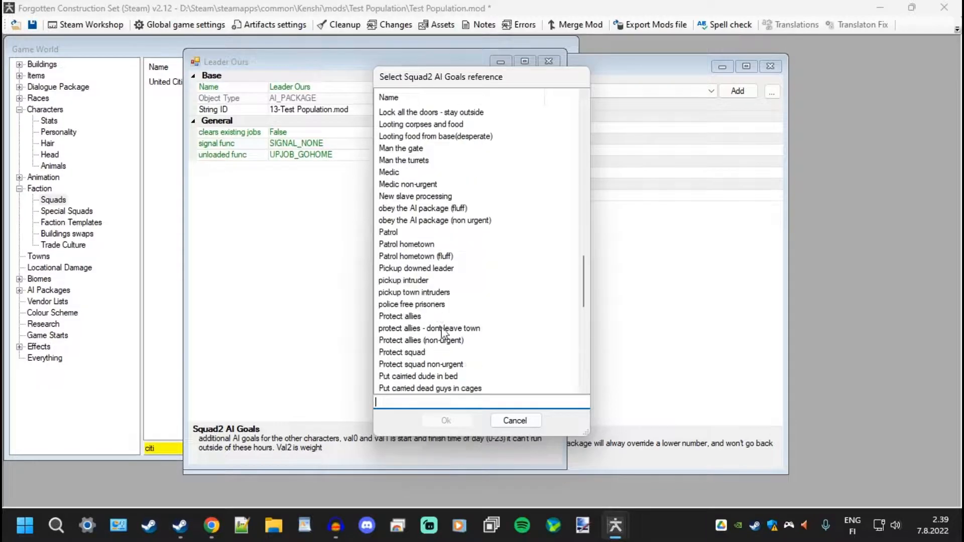
scroll(442, 332, down, 4)
scroll(444, 327, up, 1)
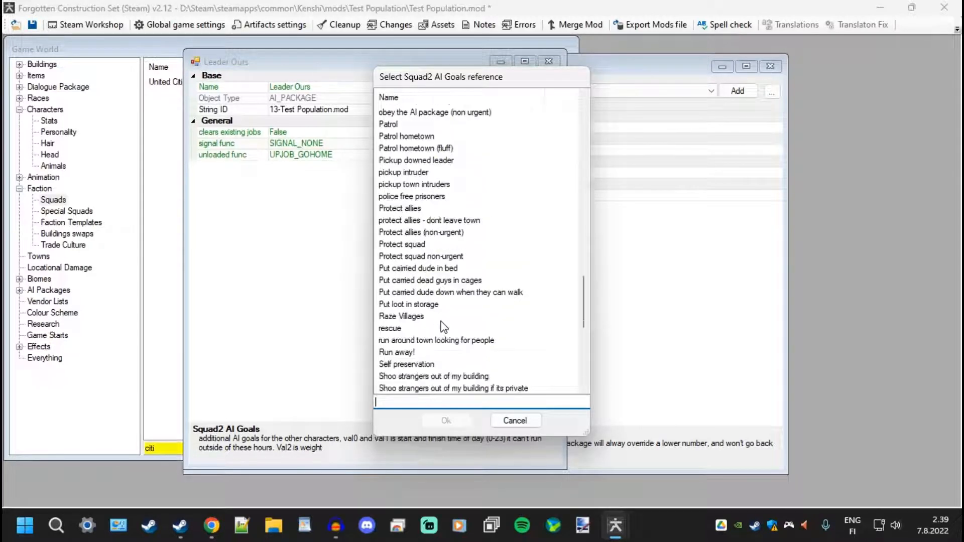
scroll(442, 327, down, 1)
scroll(428, 321, down, 2)
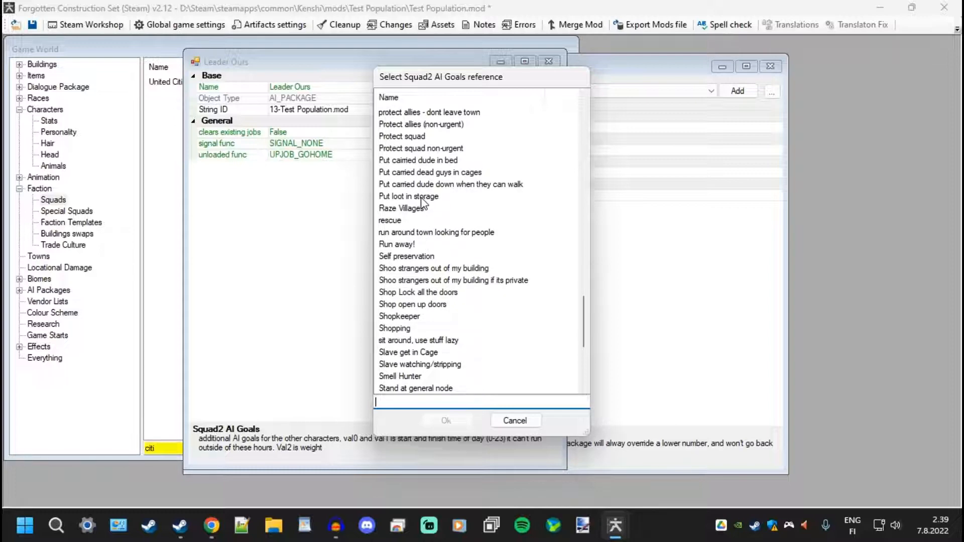
scroll(426, 205, down, 1)
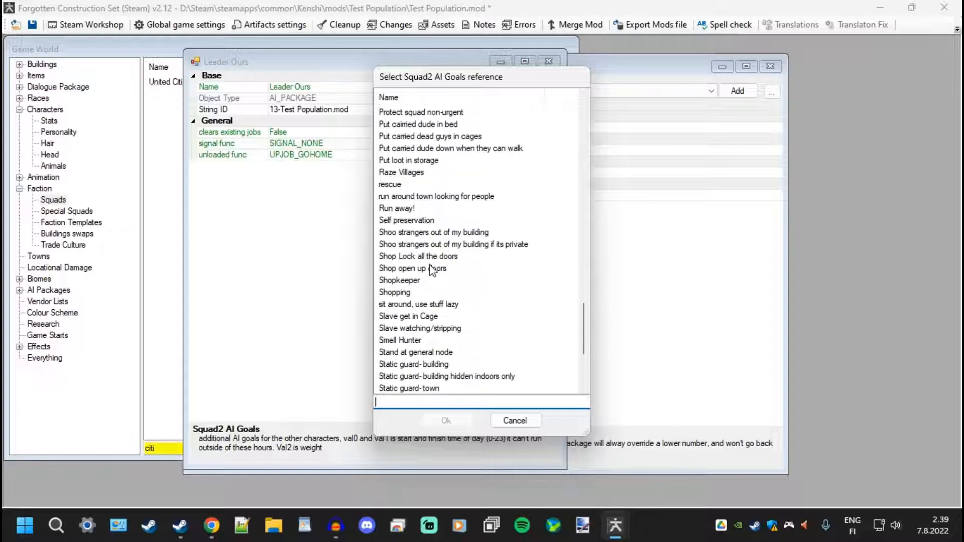
scroll(431, 278, down, 4)
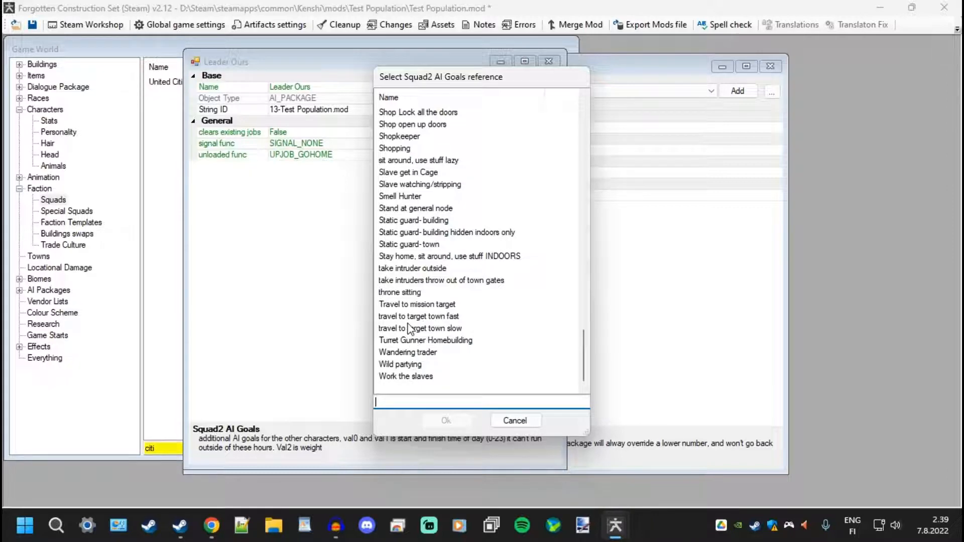
scroll(417, 309, up, 1)
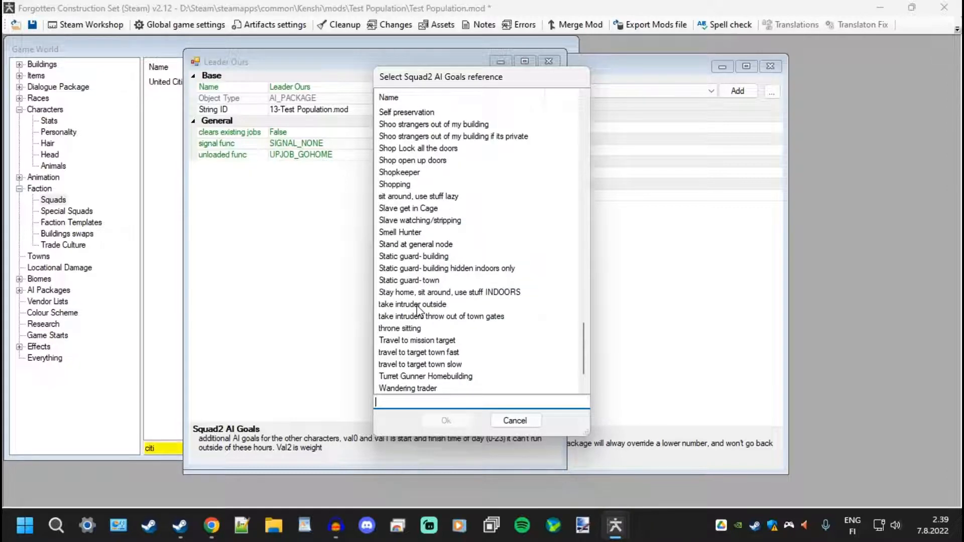
scroll(416, 306, up, 1)
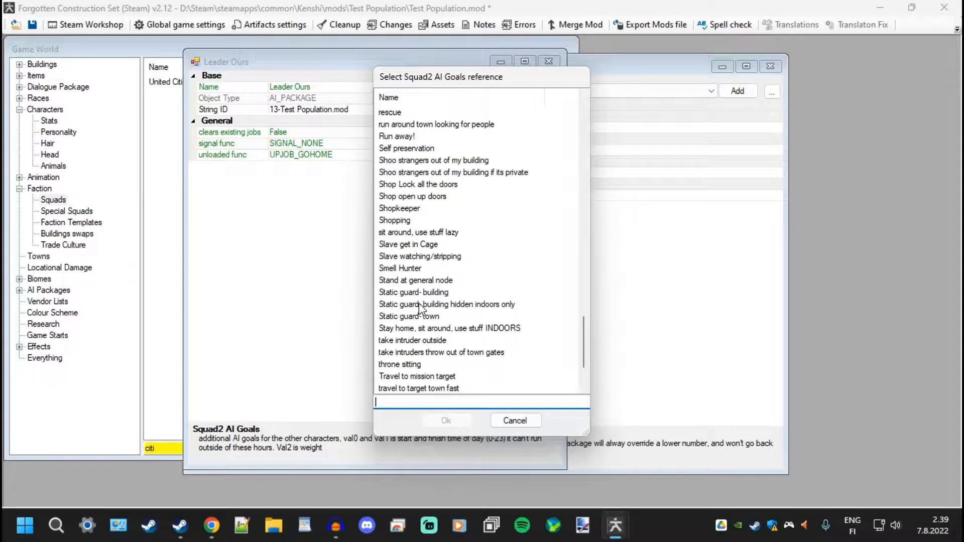
double_click(411, 328)
Remove Attack enemies from the Squad2 AI Goals of Leader Ours and reposition its widened window.
click(445, 180)
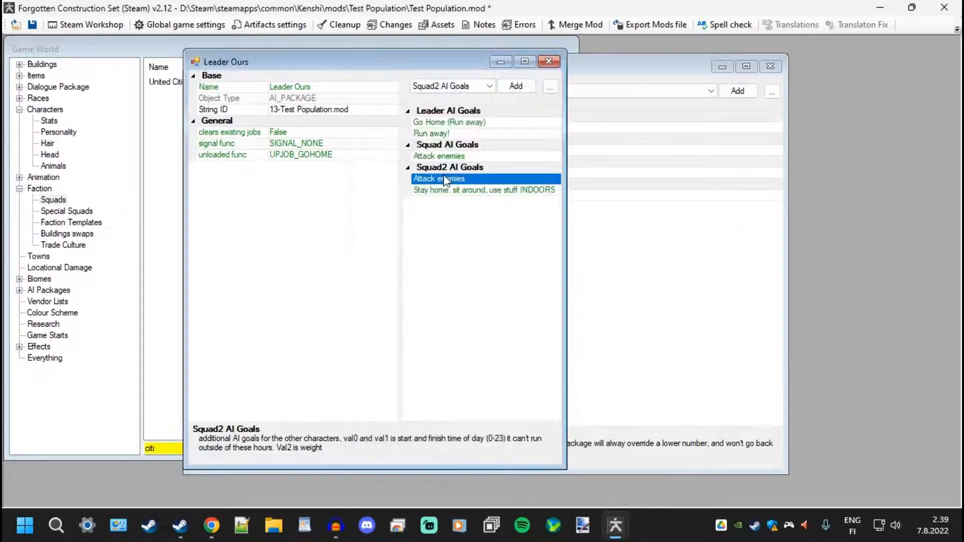
right_click(446, 181)
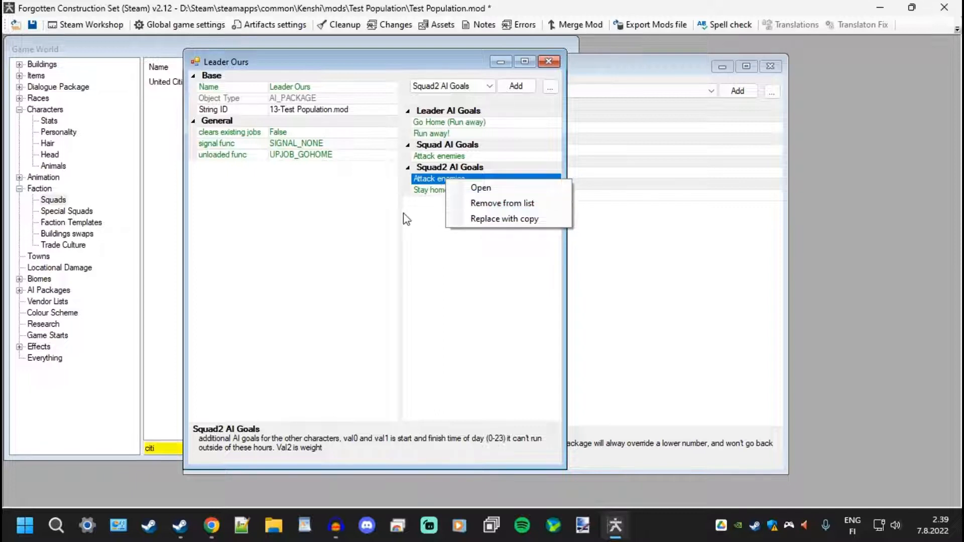
click(458, 203)
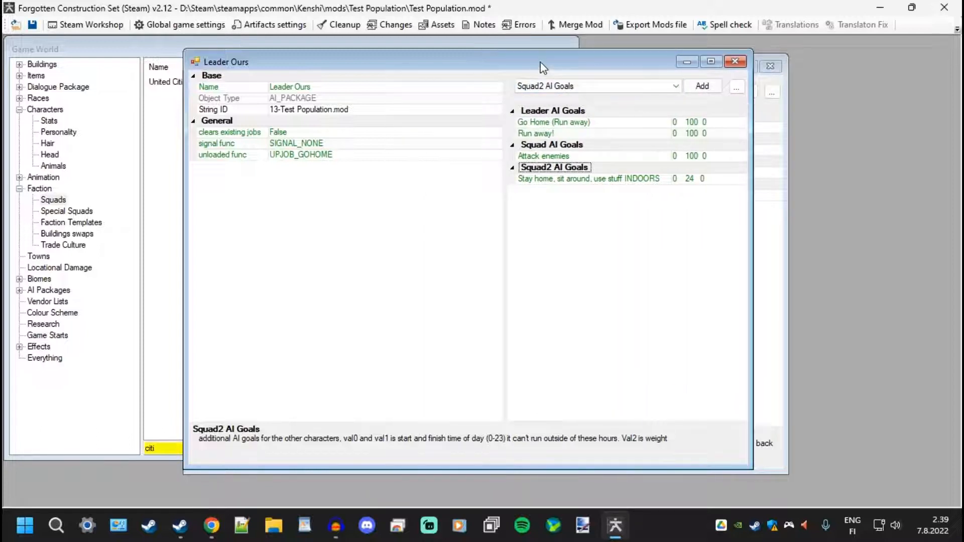
drag(542, 63, 462, 72)
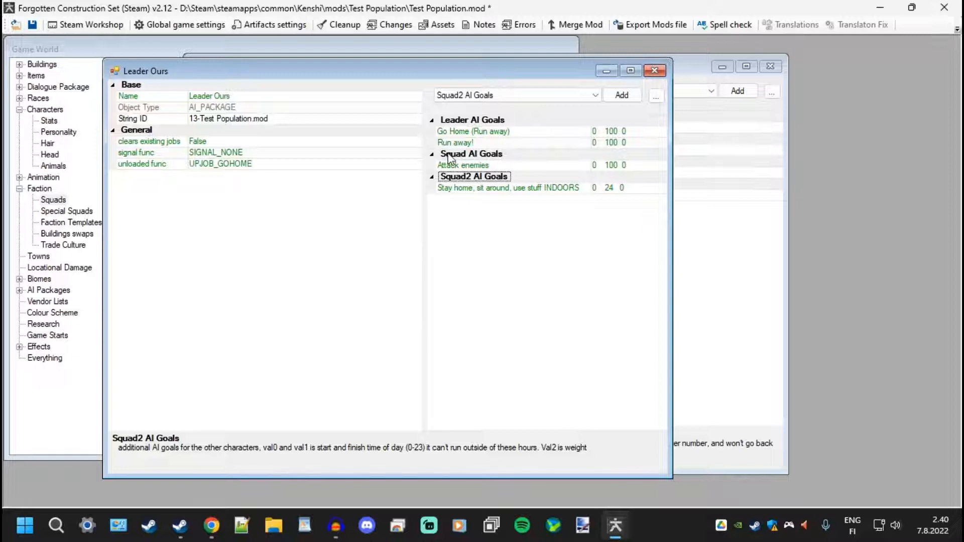
Add Patrol hometown to the Leader AI Goals of Leader Ours, finding it with the filter "patrol".
click(508, 99)
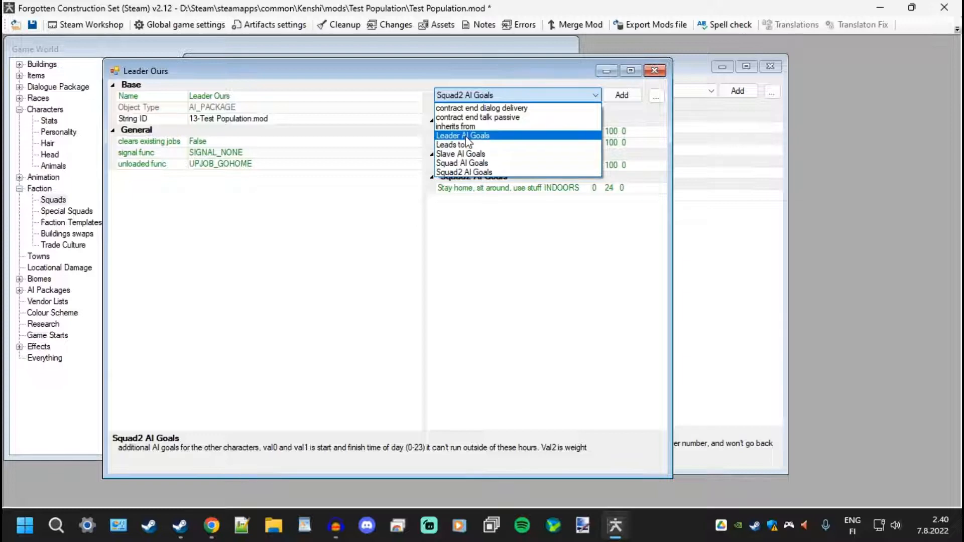
click(462, 135)
click(621, 95)
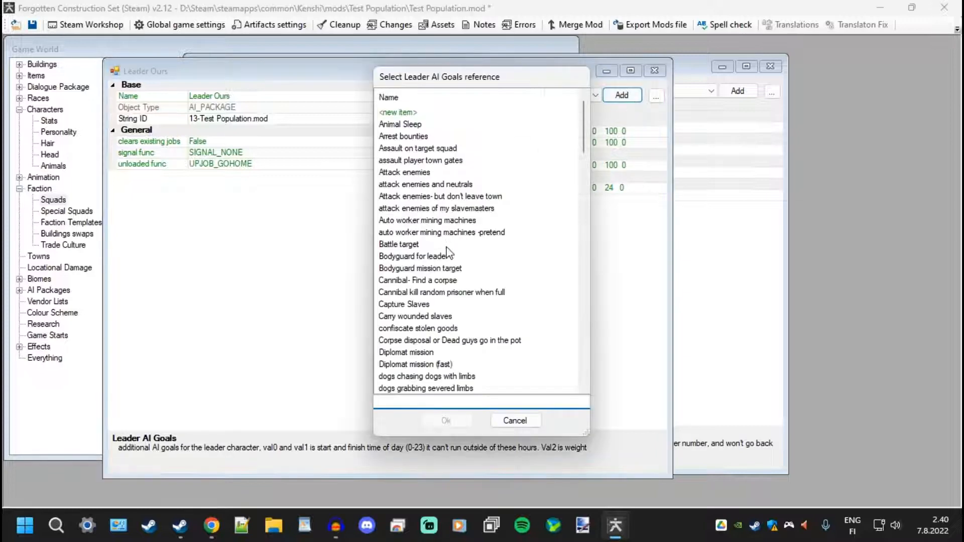
text(pat)
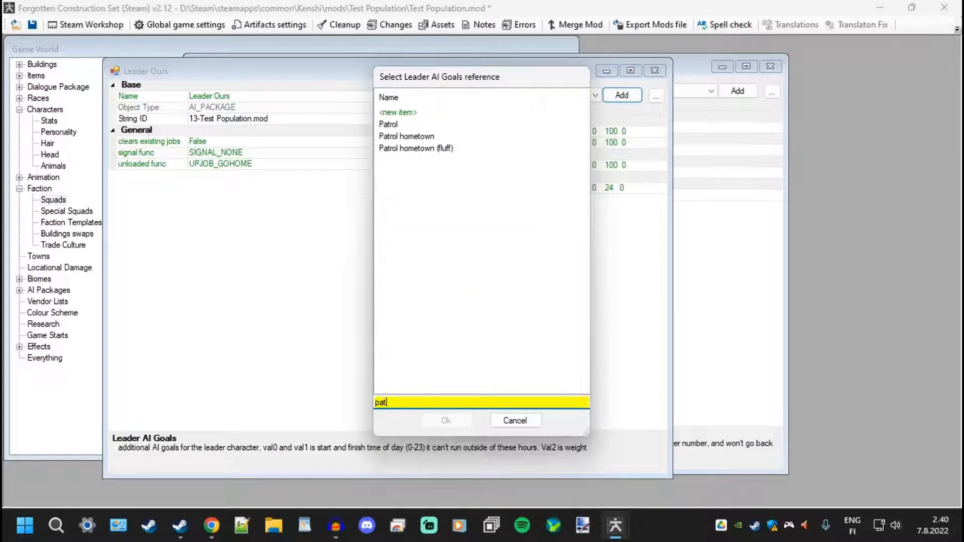
text(rol)
double_click(393, 136)
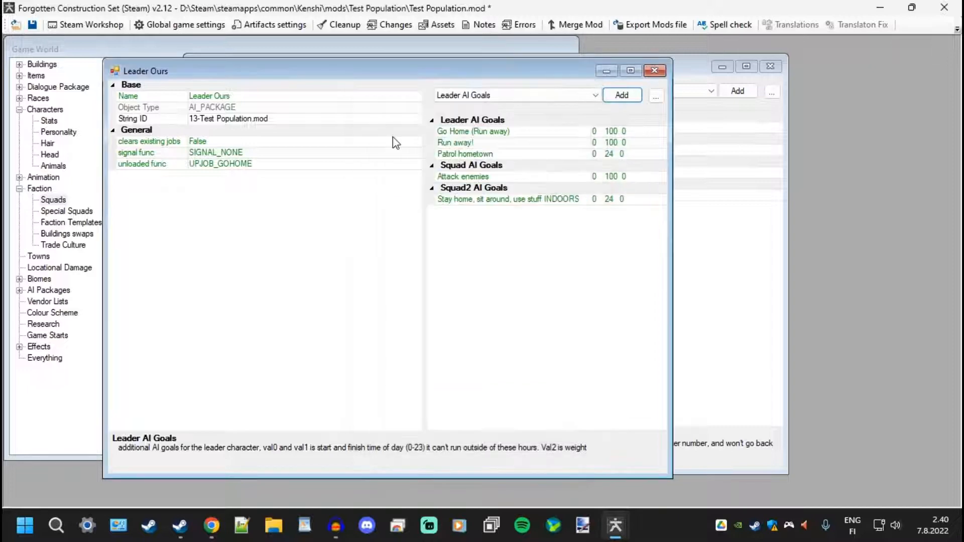
Open the Patrol hometown goal and reposition its window to examine its task details.
double_click(467, 154)
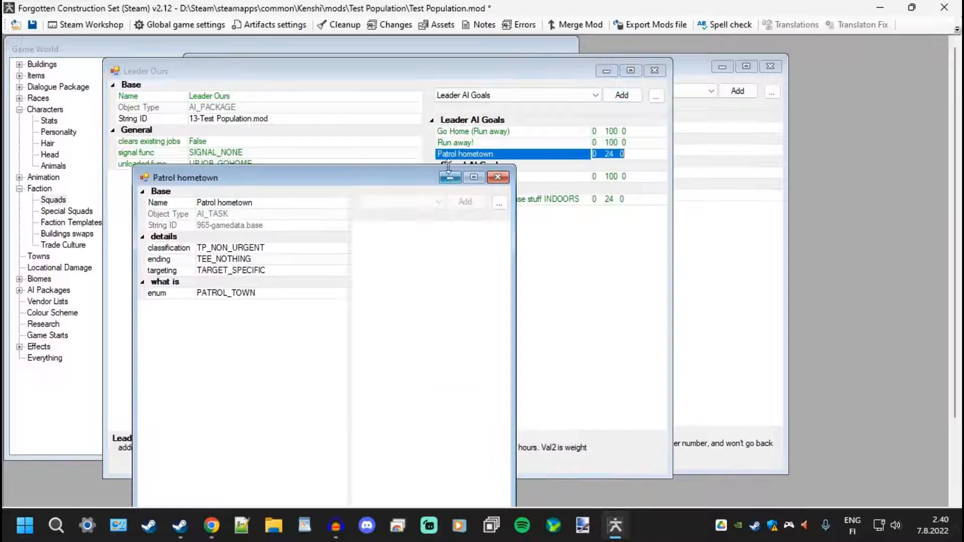
drag(373, 187, 472, 154)
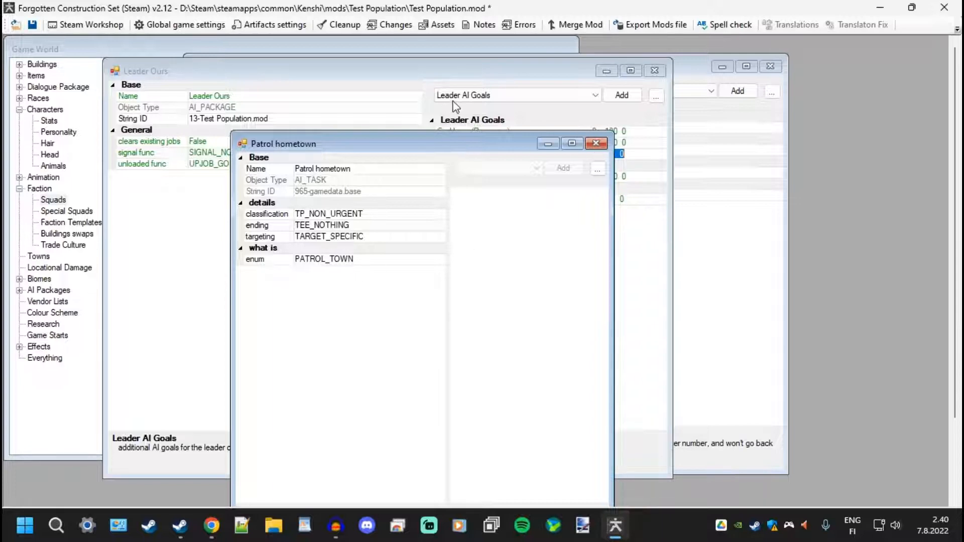
Add Patrol to the Leader AI Goals of Leader Ours, finding it with the filter "patrol", and open it to examine its task details.
click(596, 144)
click(502, 95)
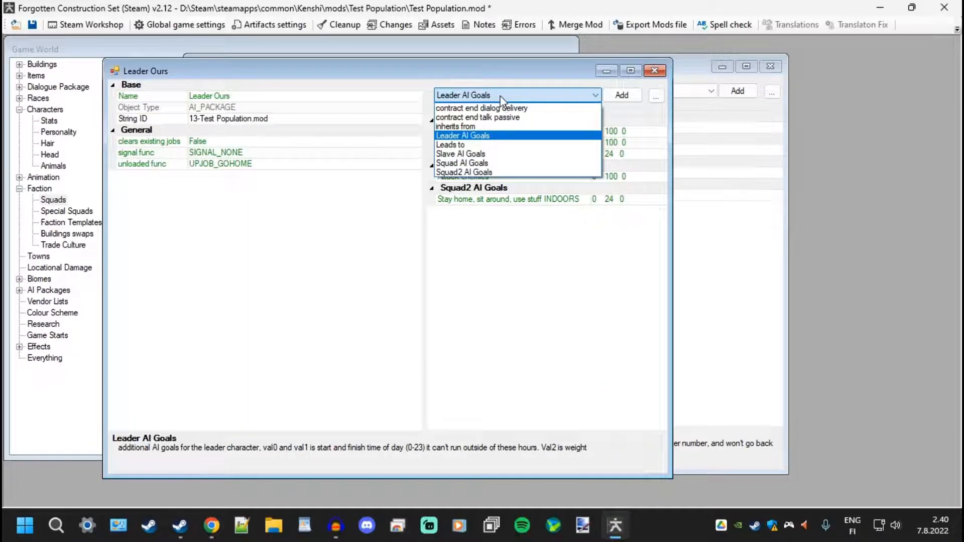
click(497, 135)
click(621, 95)
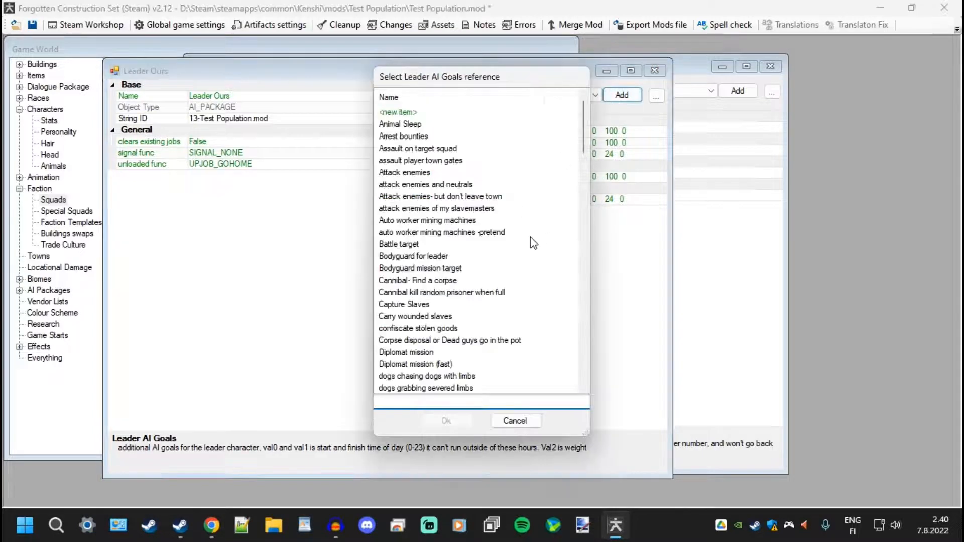
text(patrol)
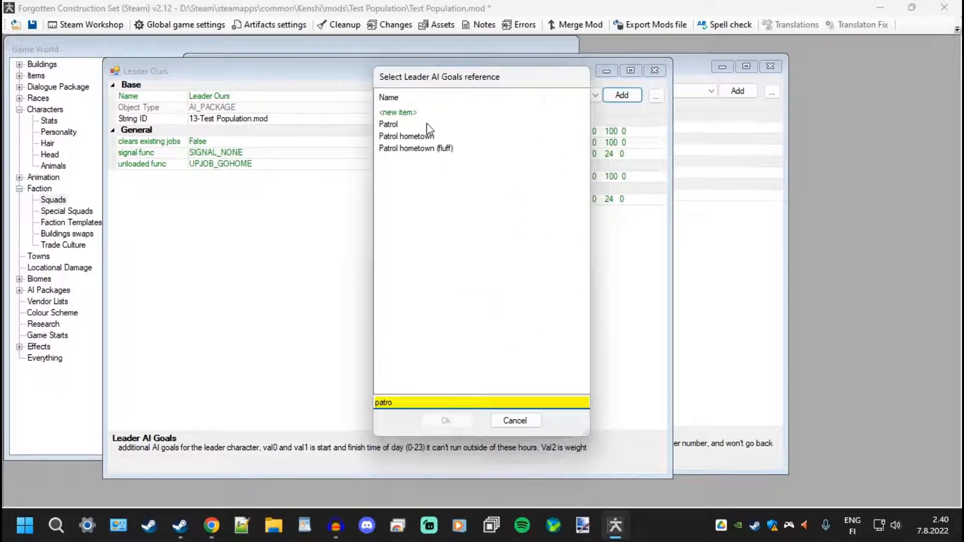
double_click(416, 125)
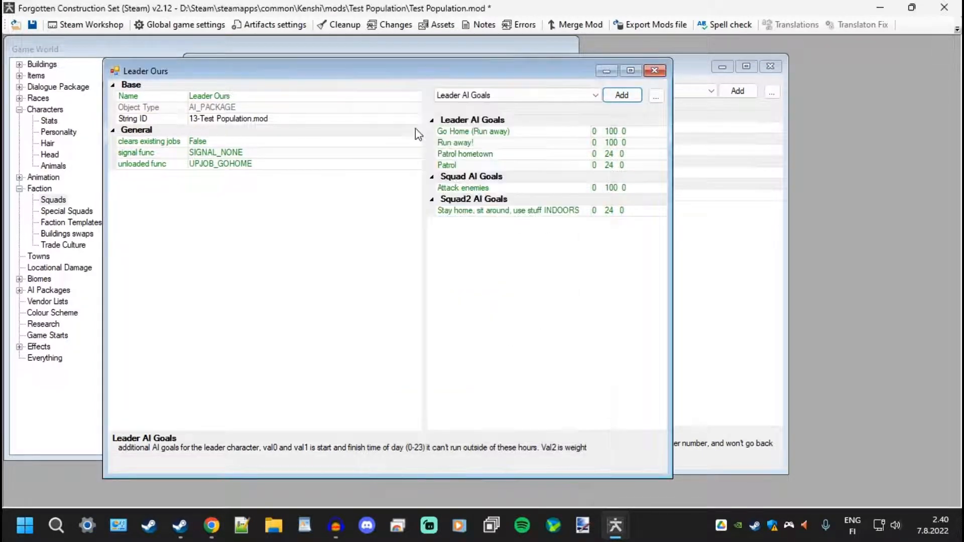
double_click(465, 166)
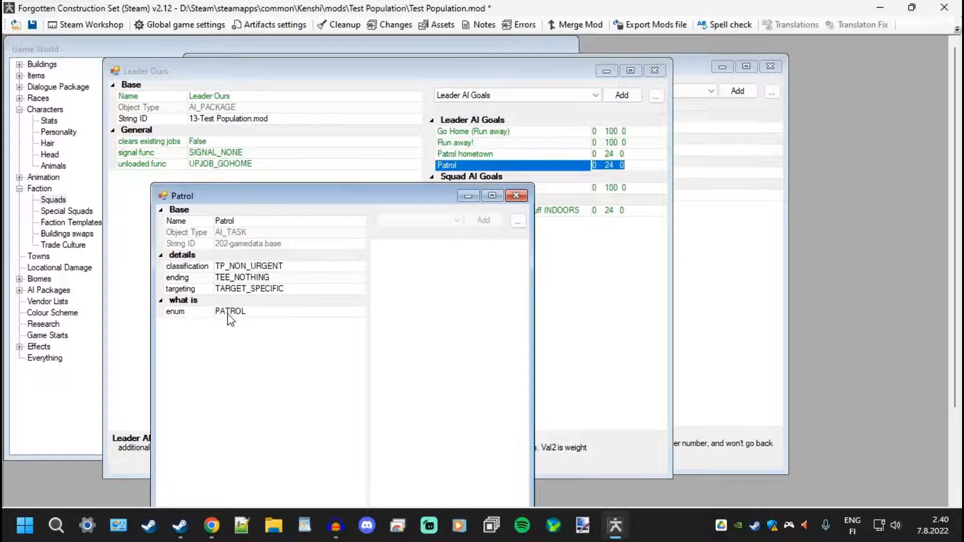
click(516, 195)
Remove the Patrol goal from the Leader AI Goals of Leader Ours.
click(459, 158)
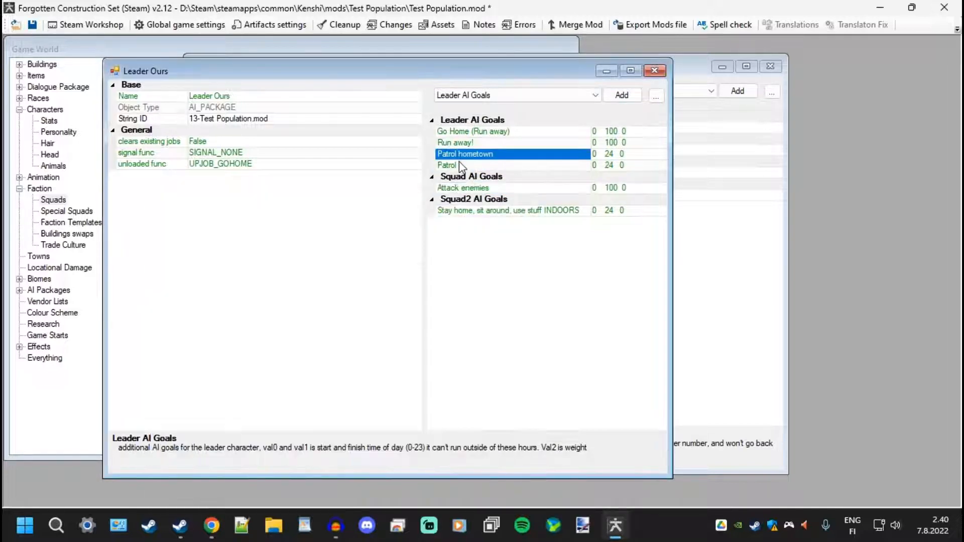
right_click(450, 165)
click(453, 163)
right_click(454, 164)
click(497, 188)
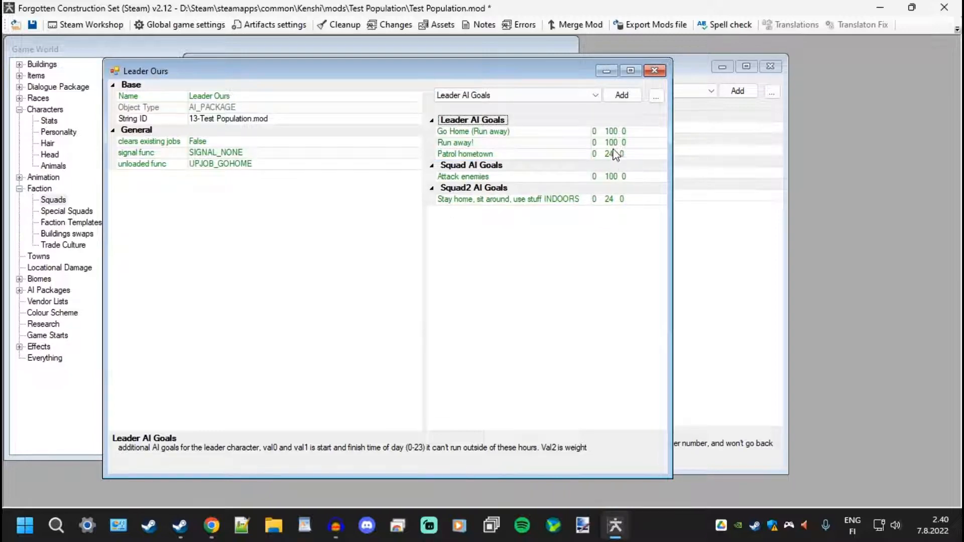
Examine the start, finish and weight values of the Leader AI Goals and the task details of Go Home (Run away).
click(597, 131)
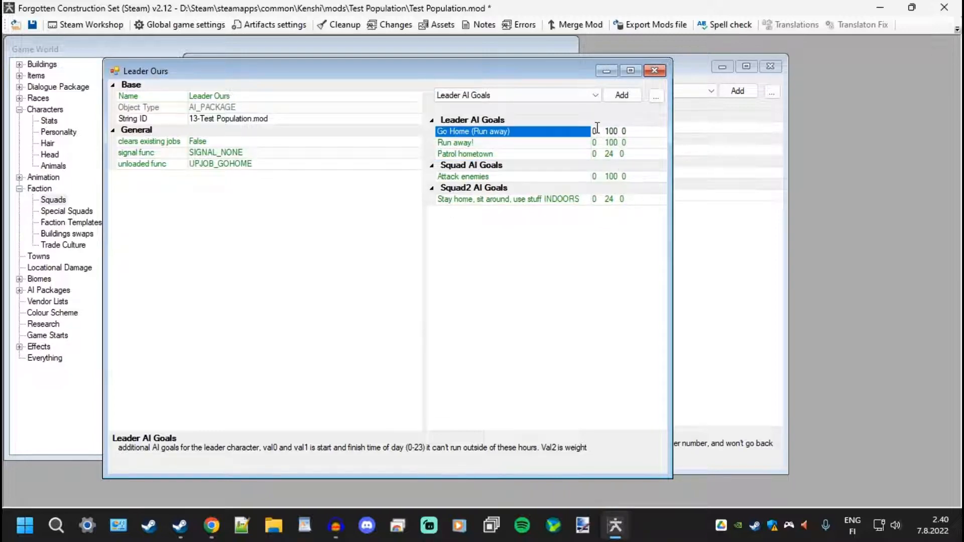
click(613, 153)
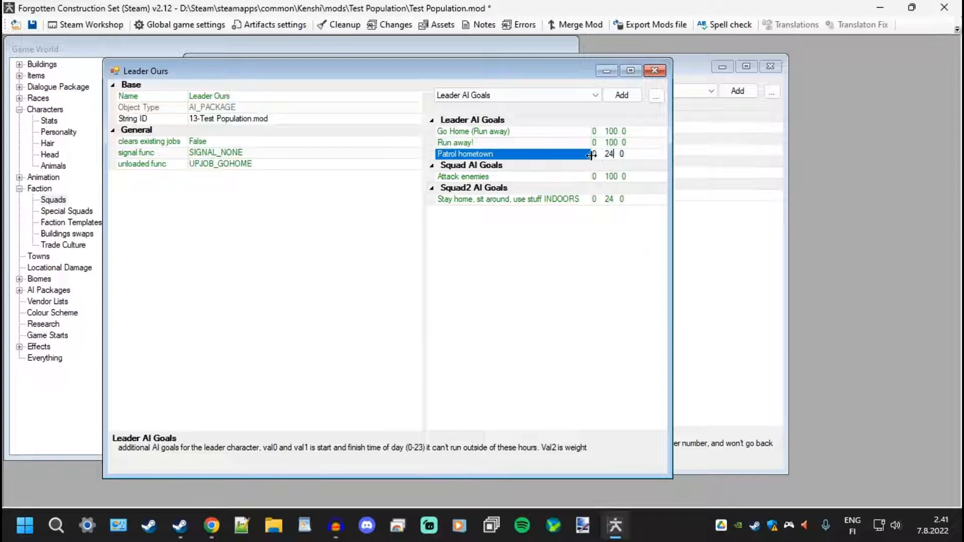
click(524, 133)
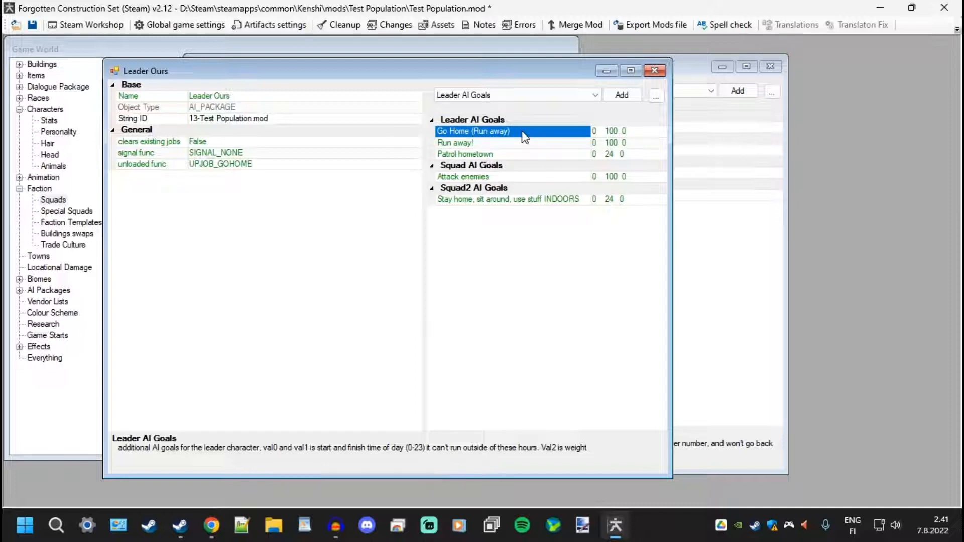
double_click(523, 133)
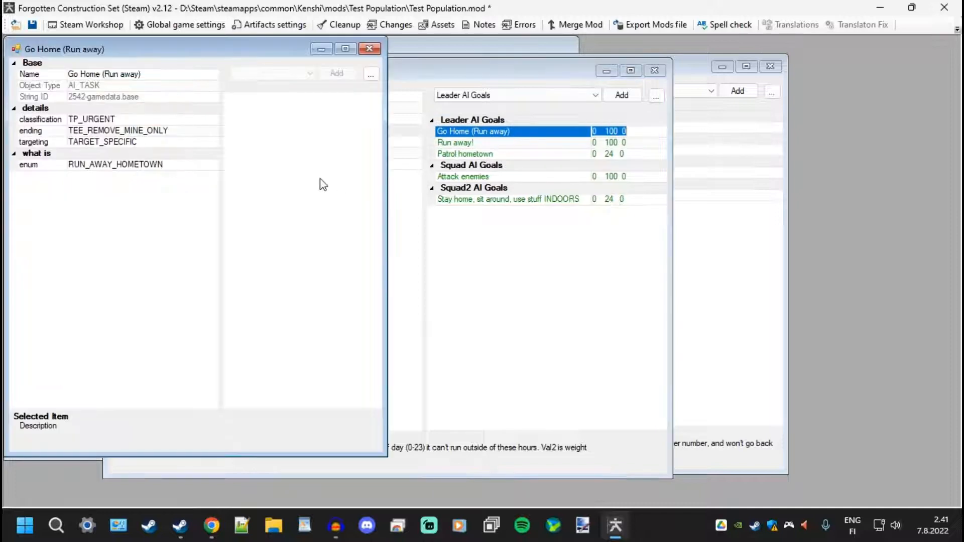
click(370, 49)
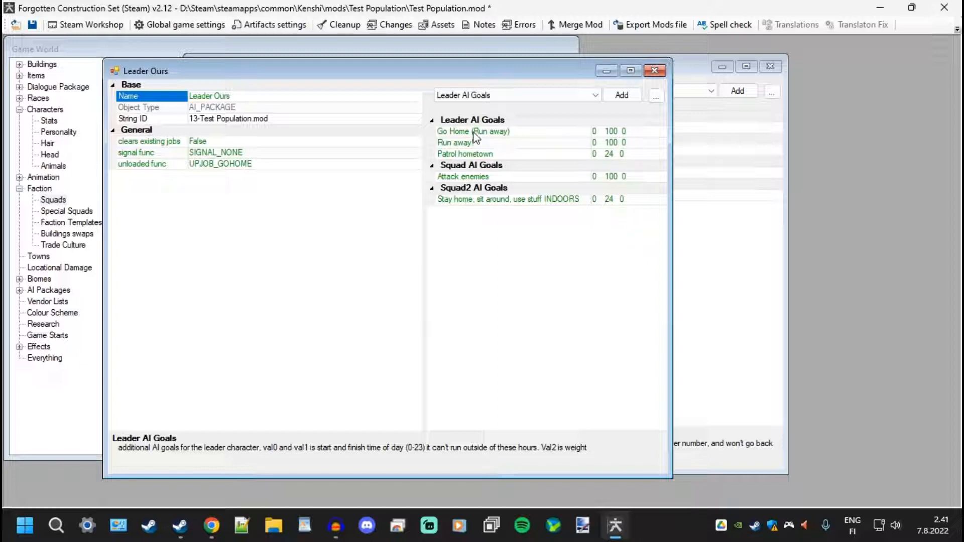
Set the weight of the Patrol hometown goal in the Leader AI Goals to 1.
double_click(622, 154)
text(1)
key(Return)
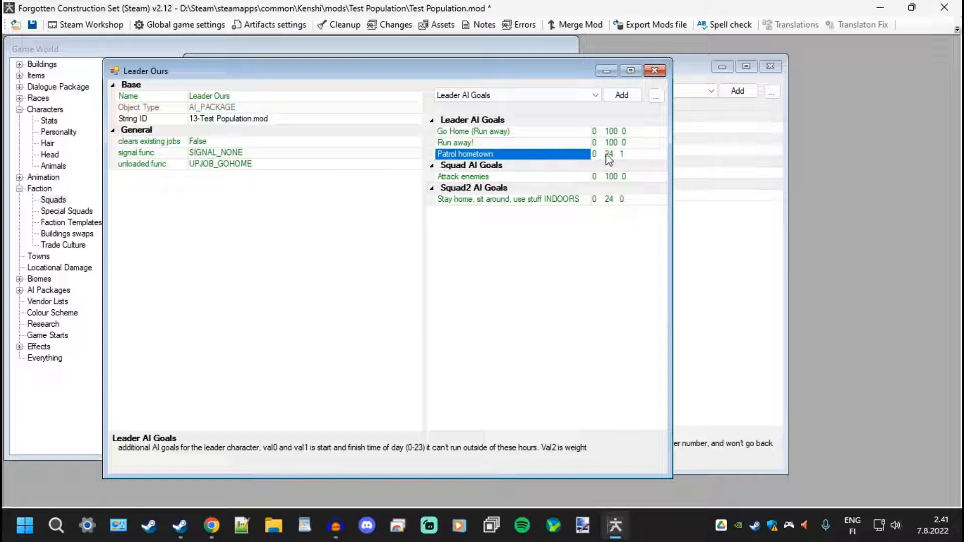
Examine the task details of the Run away! goal, close them and reposition the Leader Ours window.
double_click(466, 142)
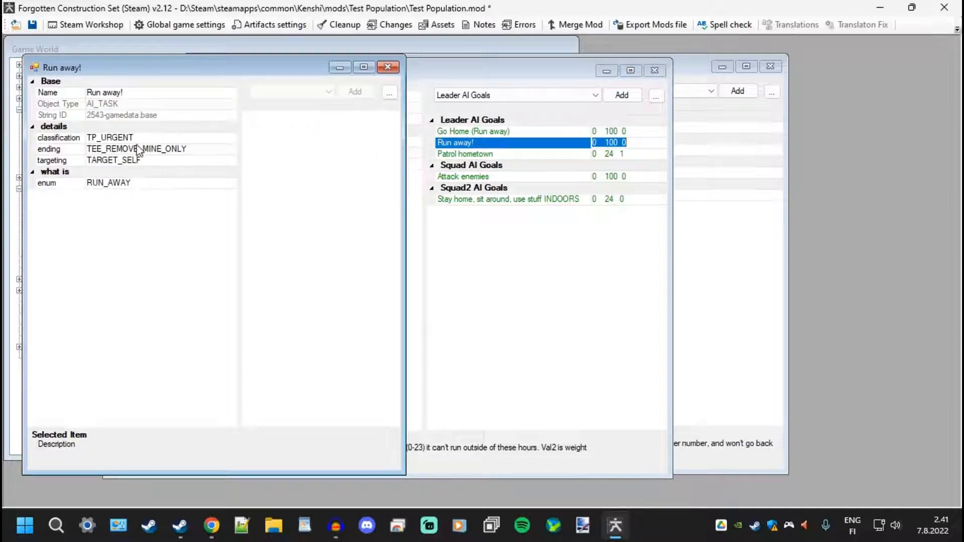
click(388, 67)
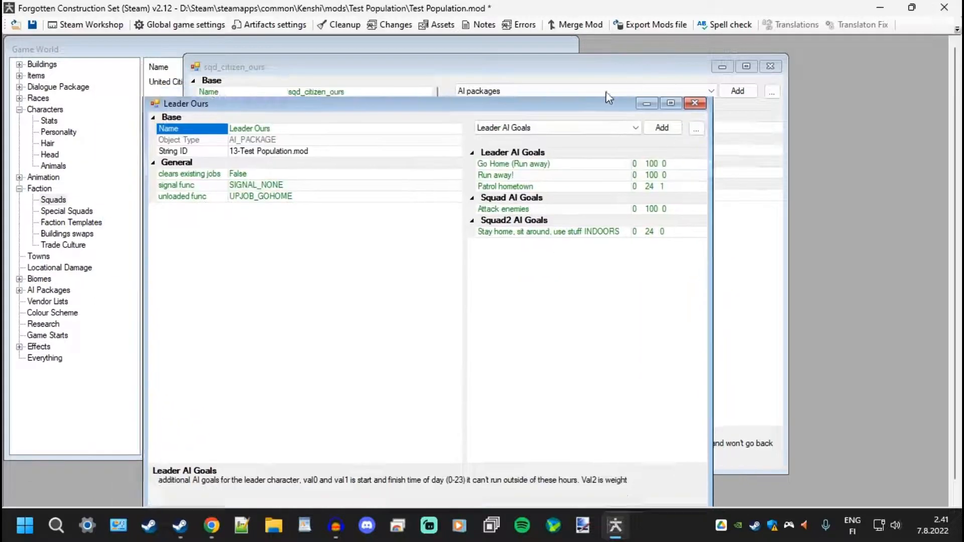
drag(609, 99, 637, 62)
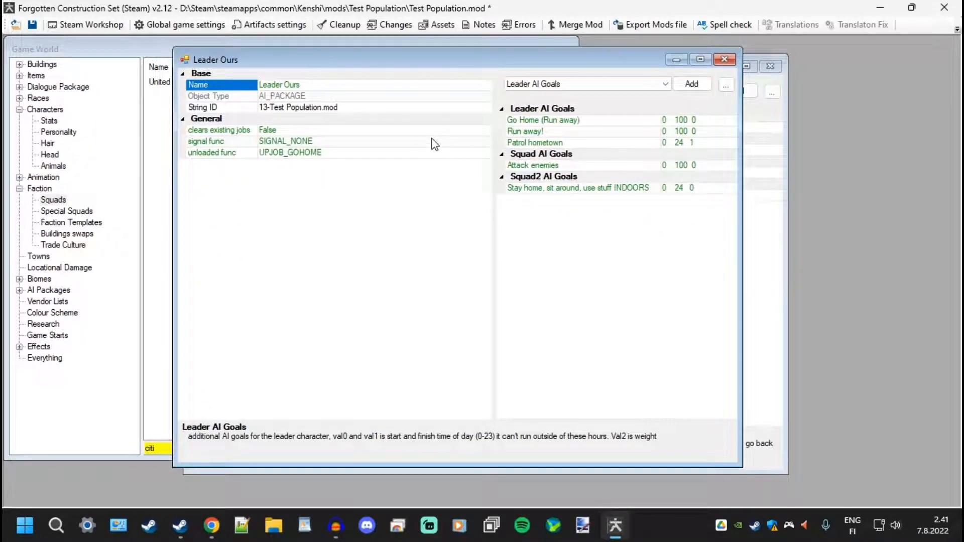
Remove Run away!, Patrol hometown and Go Home (Run away) from the Leader AI Goals of Leader Ours.
click(537, 132)
right_click(537, 131)
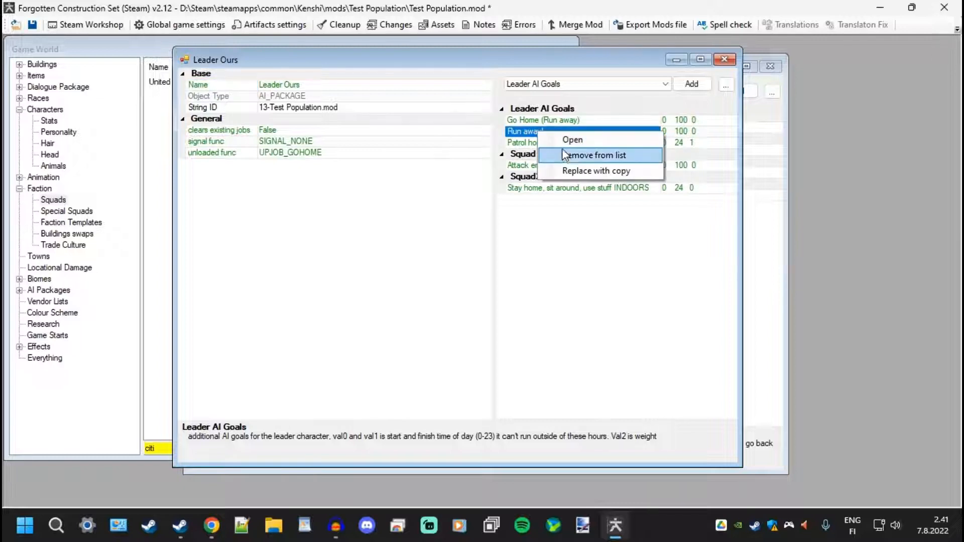
click(565, 155)
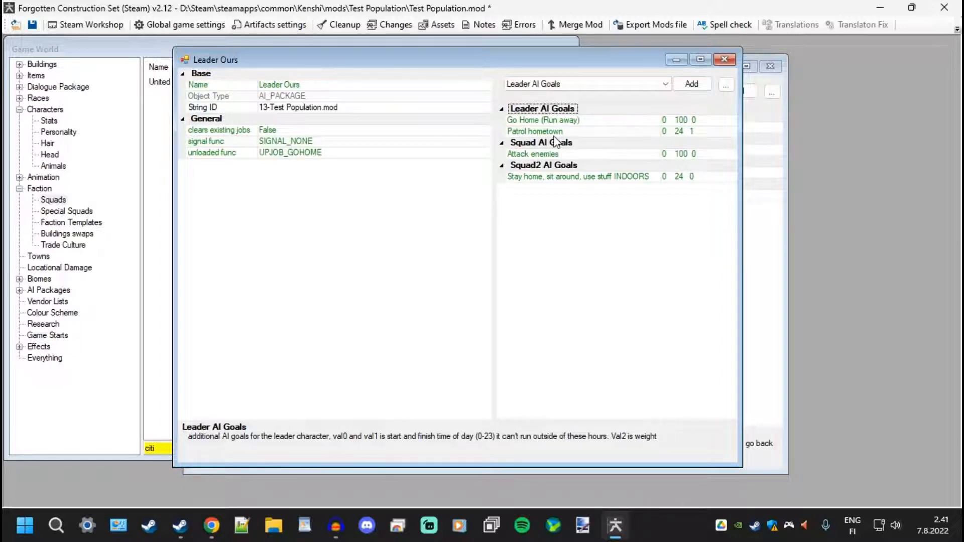
right_click(554, 133)
click(574, 160)
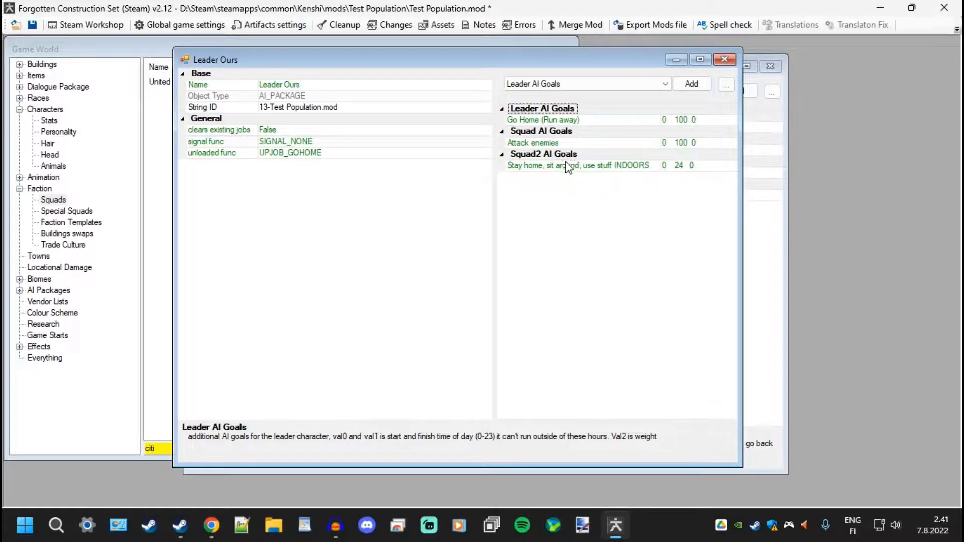
click(563, 122)
right_click(562, 122)
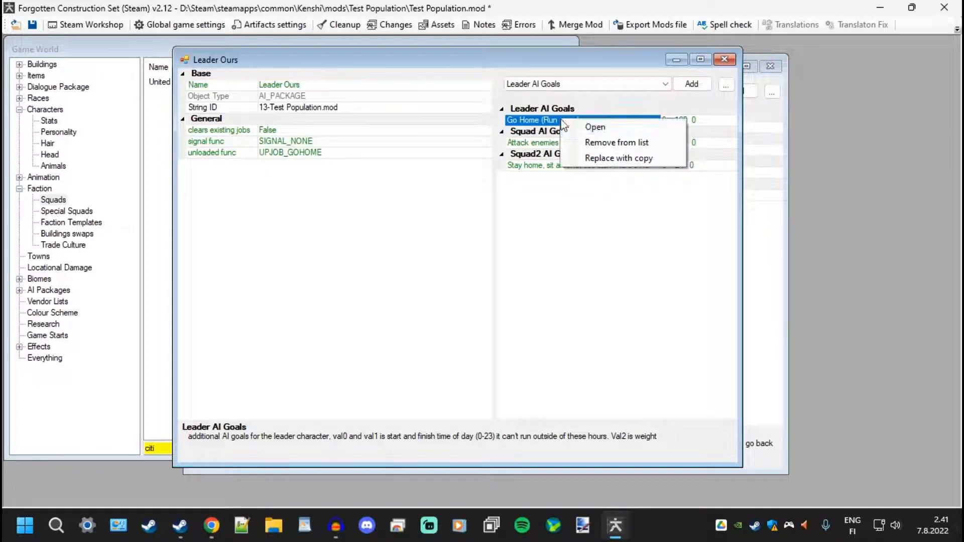
click(591, 143)
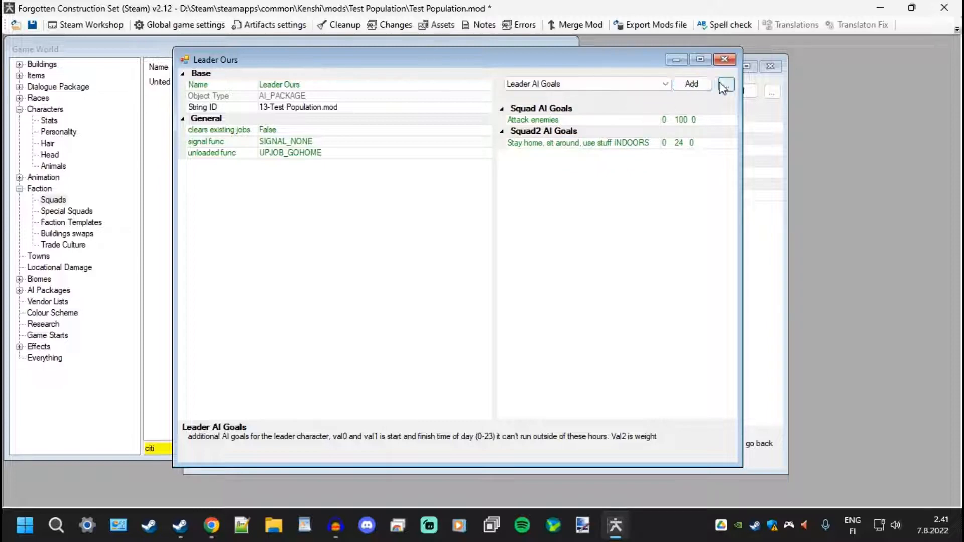
Add Patrol hometown back to the empty Leader AI Goals, finding it with the filter "patrol".
click(687, 84)
text(patrol)
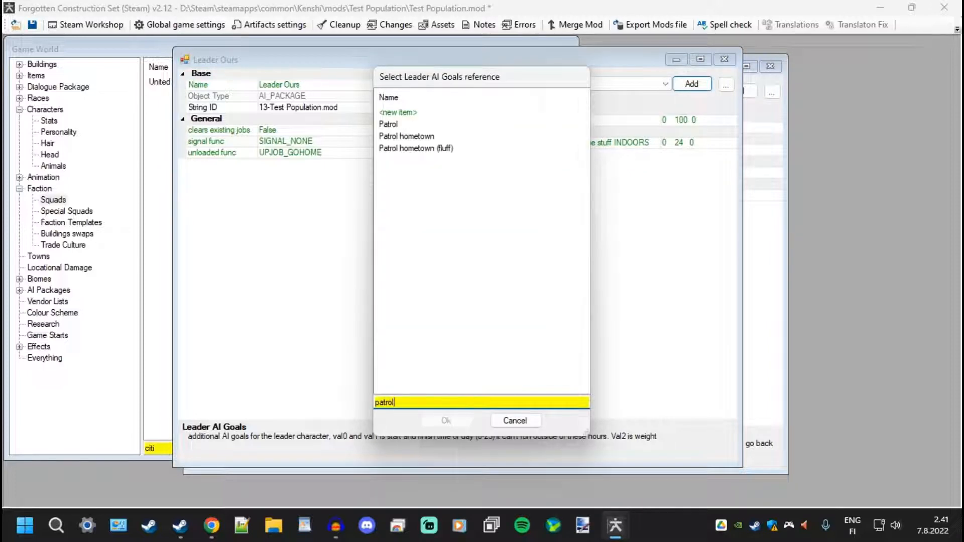
double_click(412, 136)
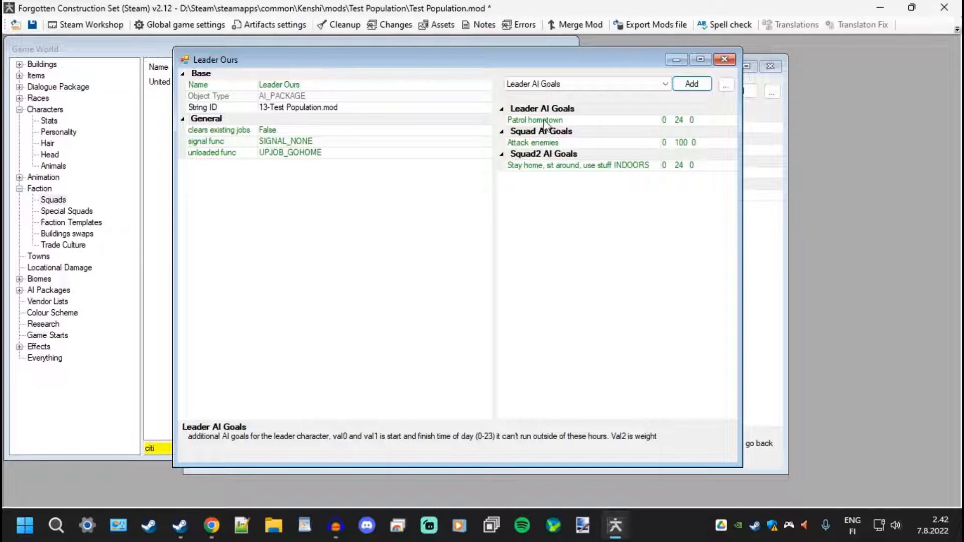
Set the finish time of Attack enemies in the Squad AI Goals to 24 and check the Squad2 goal's hours.
click(685, 143)
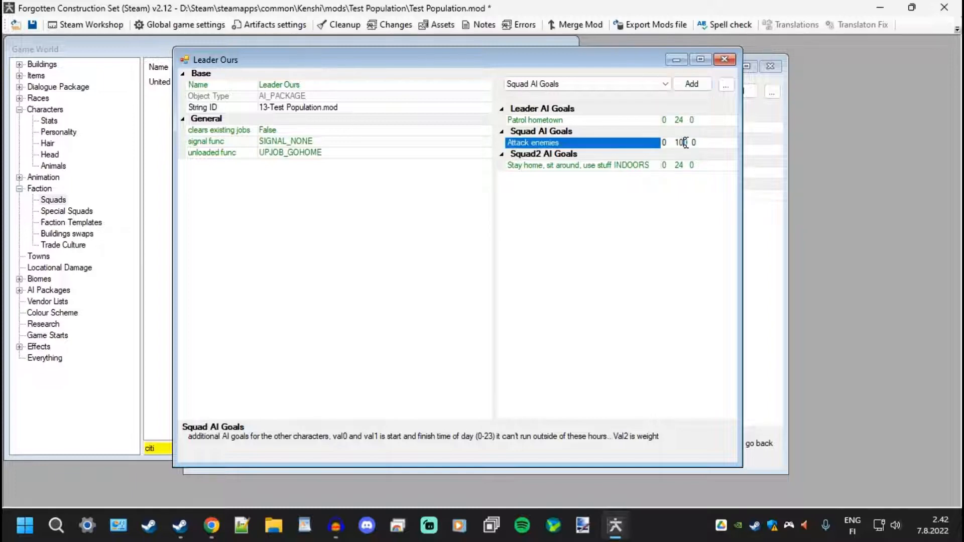
click(677, 143)
text(24)
click(696, 143)
click(664, 166)
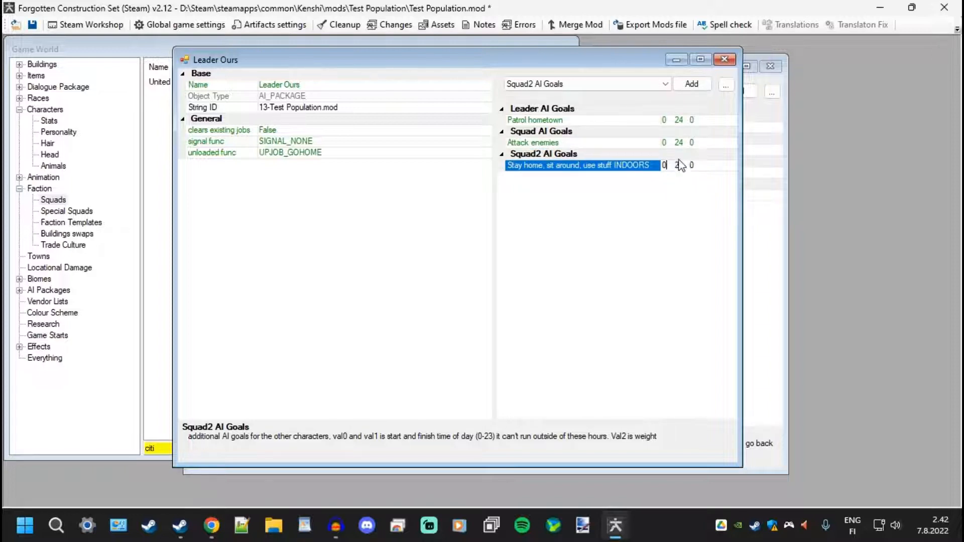
click(676, 164)
Close Leader Ours and review the full property list of the squad sqd_citizen_ours.
click(725, 62)
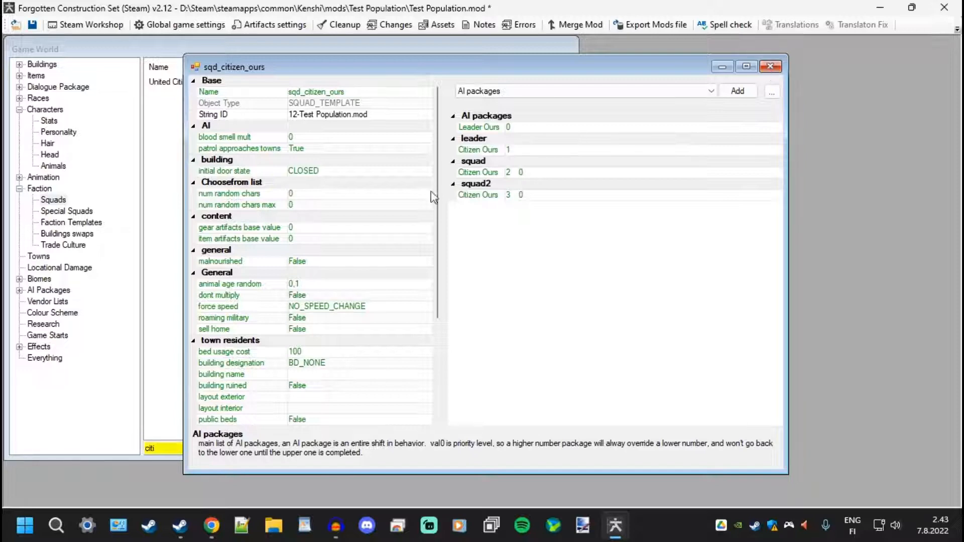
scroll(344, 246, down, 4)
scroll(344, 245, up, 5)
scroll(329, 276, down, 4)
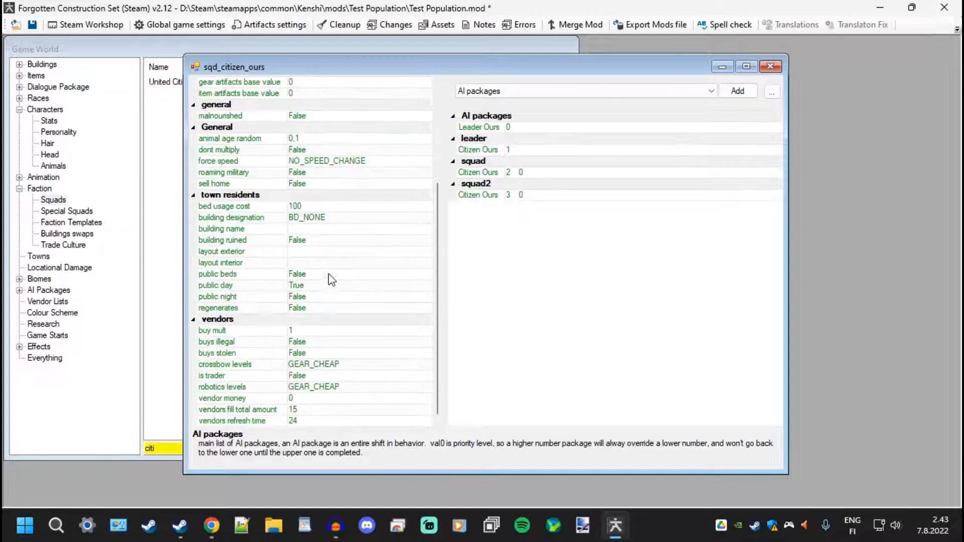
scroll(329, 282, up, 5)
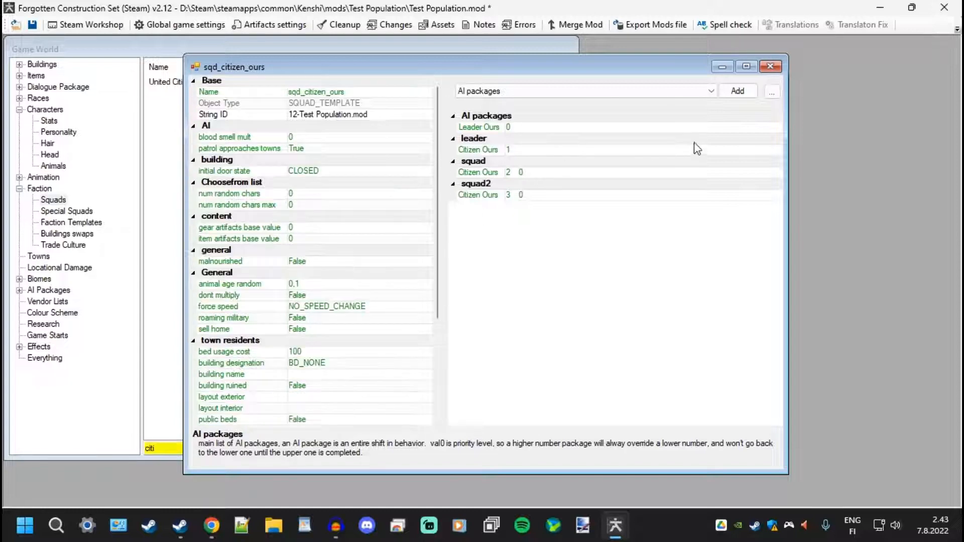
Close the squad window and filter the Squads list with "ours".
click(771, 68)
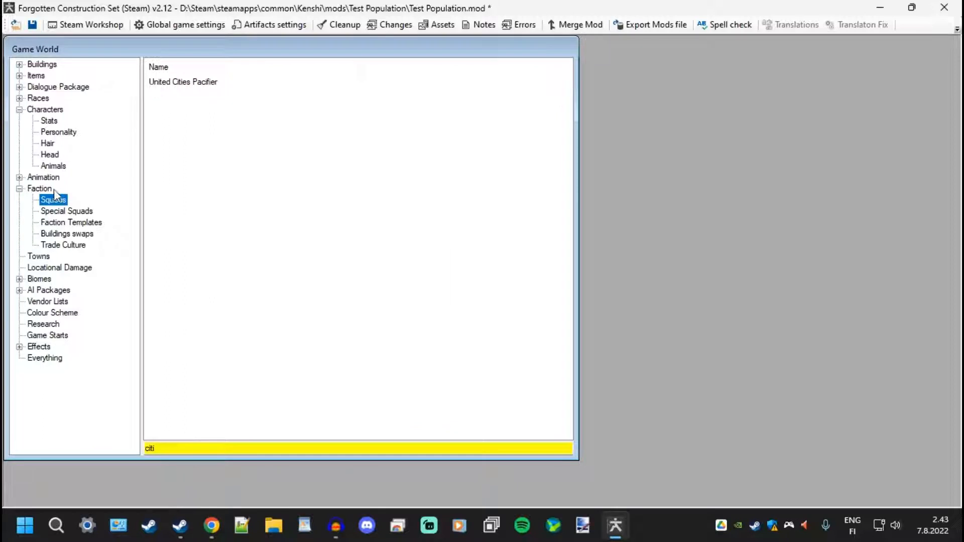
double_click(166, 444)
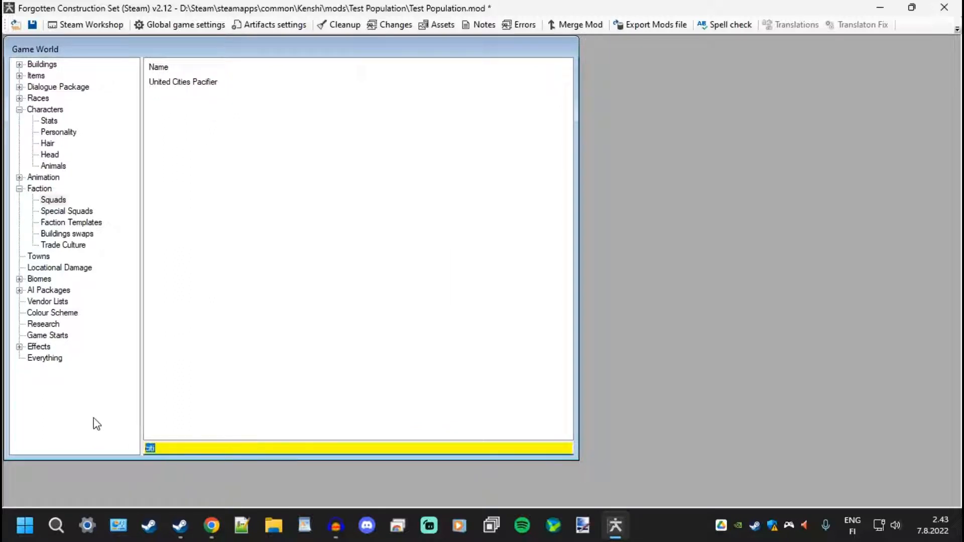
text(ours)
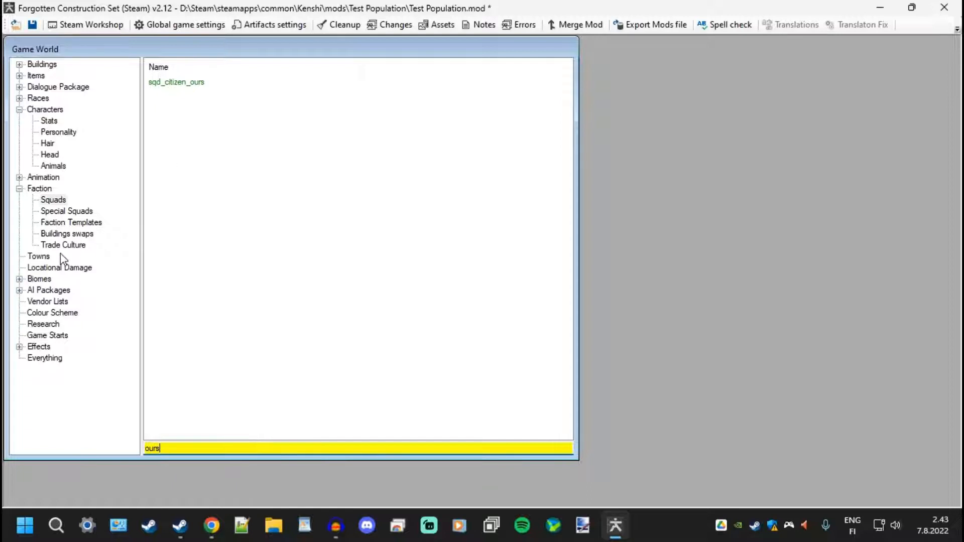
Create a new item in the Towns category and move its window clear of the category tree.
click(51, 267)
click(48, 257)
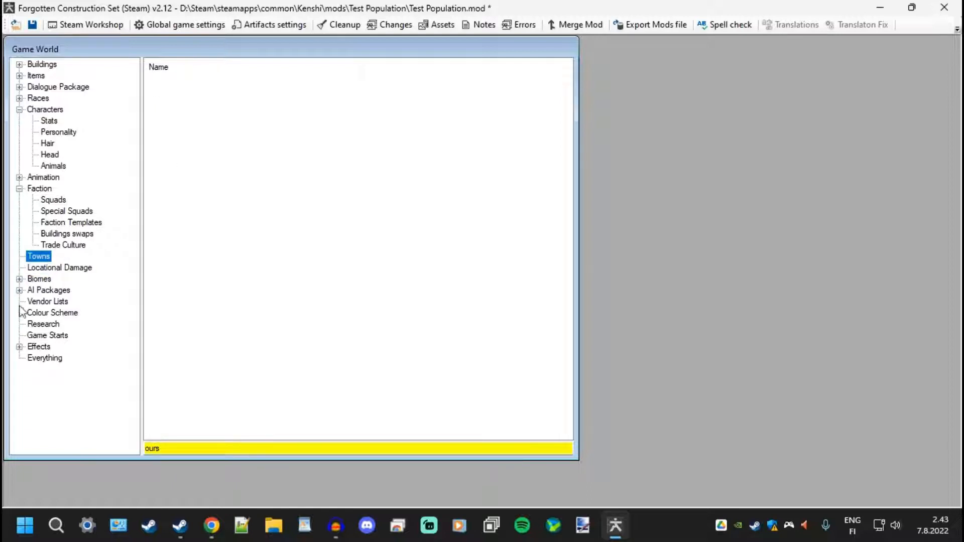
right_click(366, 249)
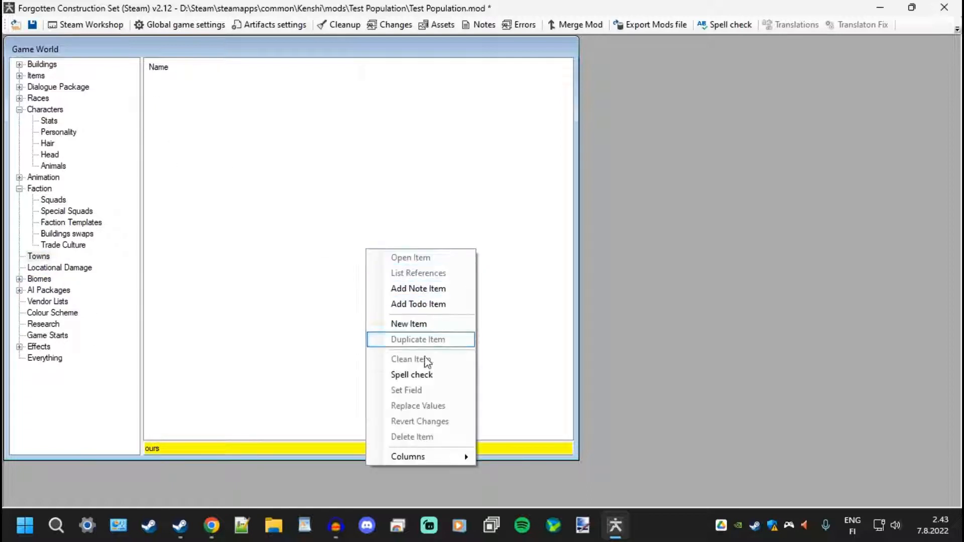
click(417, 323)
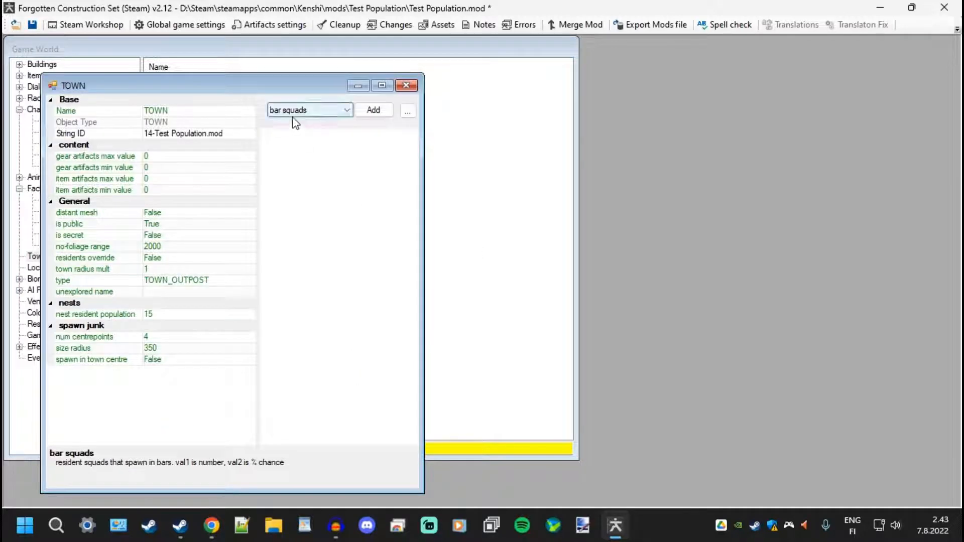
drag(297, 88, 658, 96)
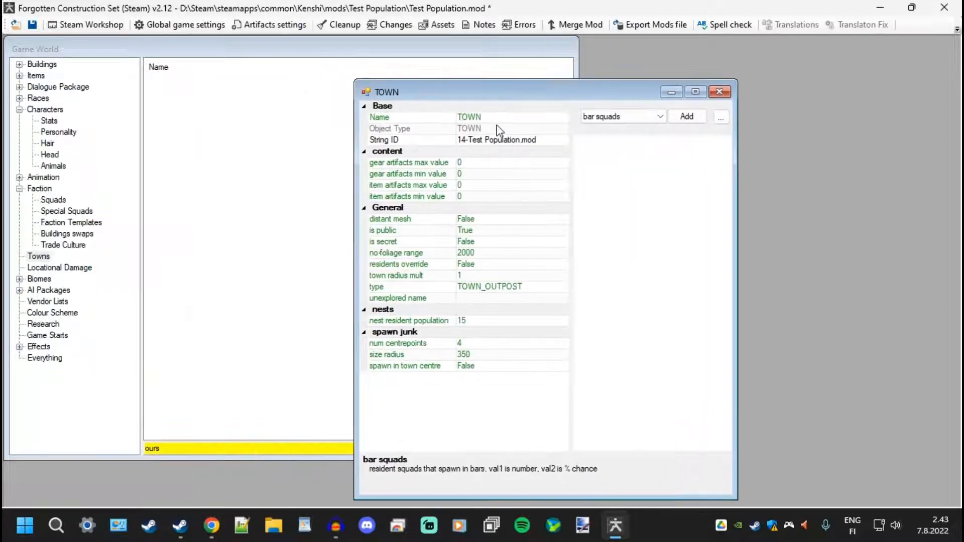
Name the new town Our Town.
click(411, 117)
text(Our TOwn)
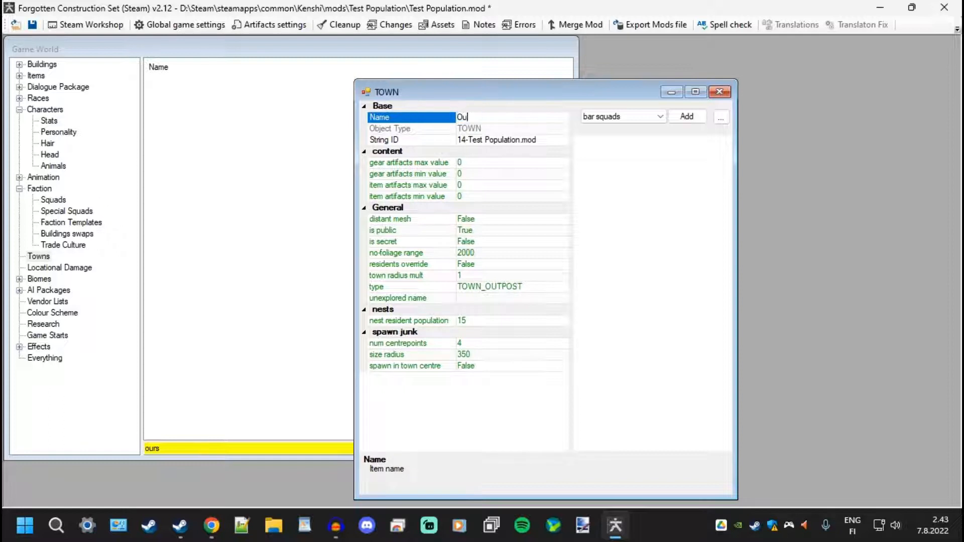
key(BackSpace)
key(BackSpace)
key(BackSpace)
text(own)
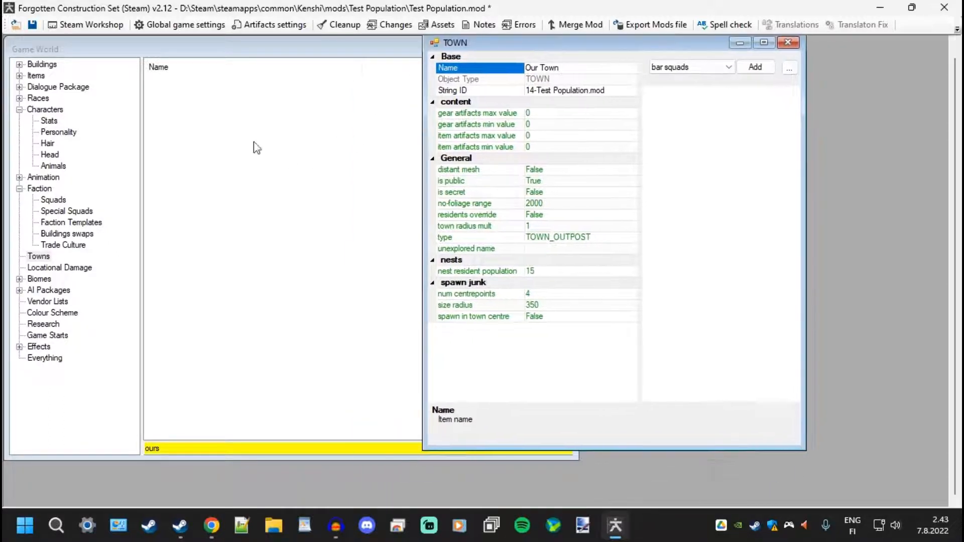
Create a new faction named Our Faction, widen its window and look through its properties.
click(39, 189)
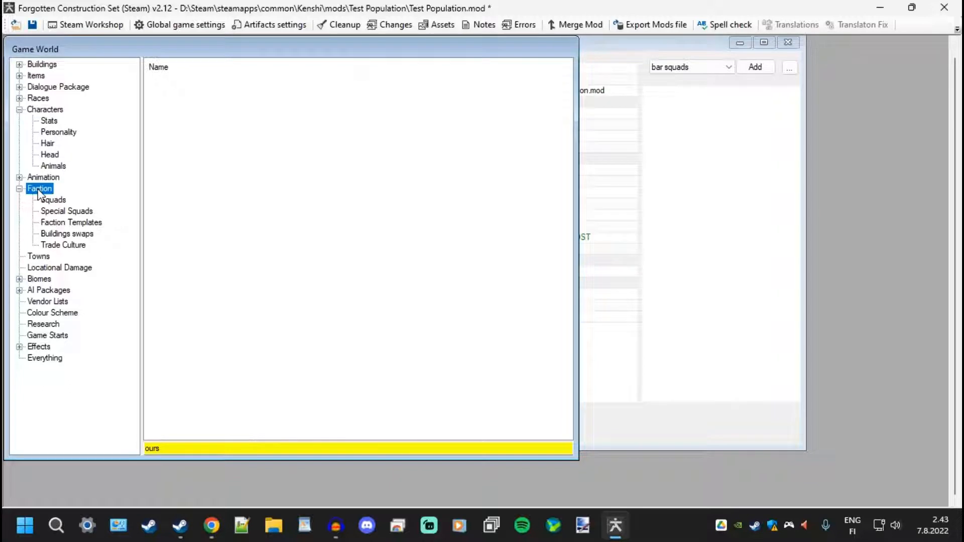
right_click(325, 201)
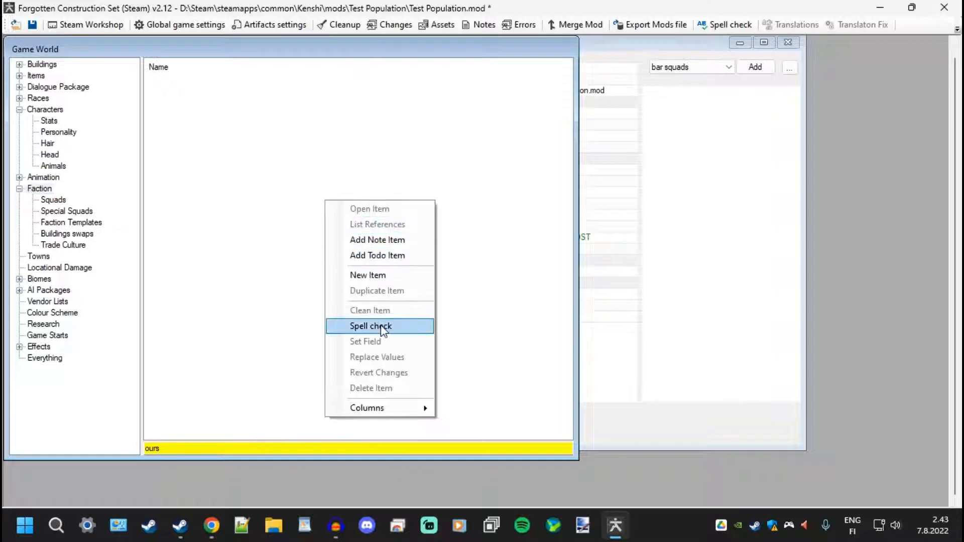
click(386, 275)
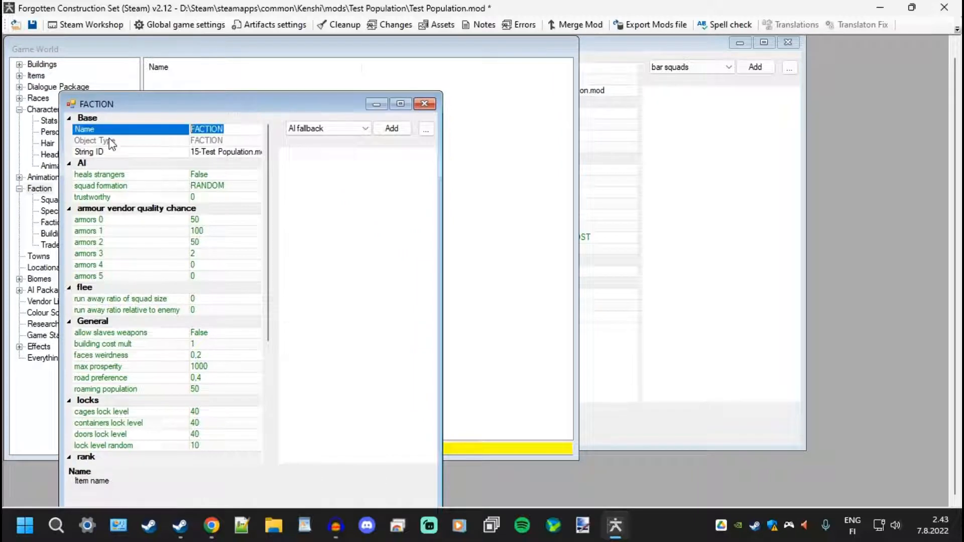
text(Our Faction)
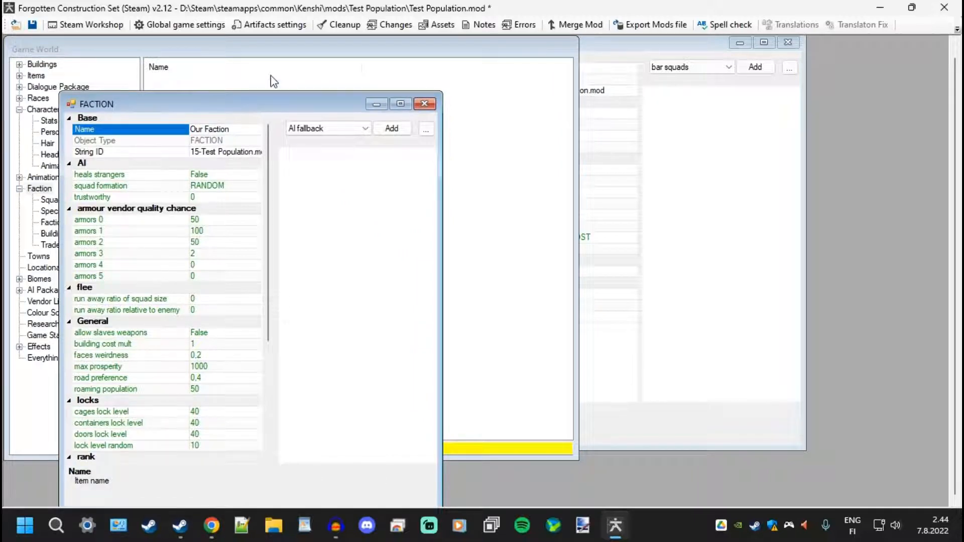
drag(321, 107, 371, 65)
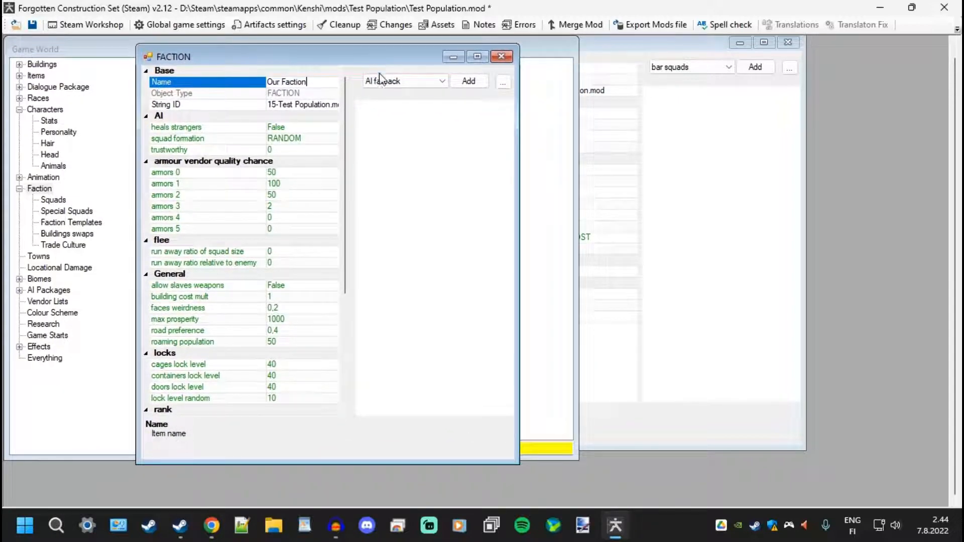
drag(517, 107, 587, 118)
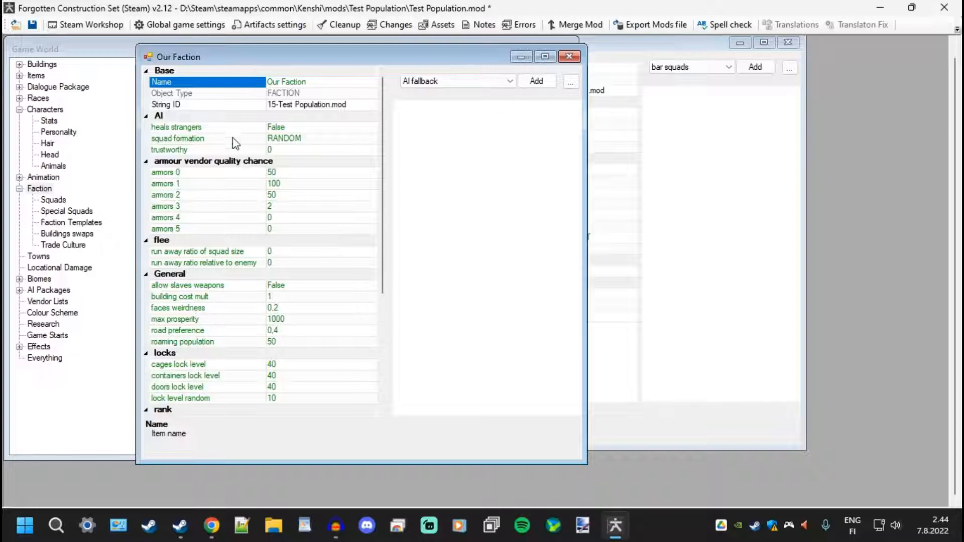
scroll(361, 316, down, 5)
scroll(324, 308, up, 5)
scroll(324, 306, down, 5)
scroll(325, 297, up, 5)
Add Mercenary wanderers to Our Faction as a bar squads reference, filtering the squad list with "merce".
click(466, 80)
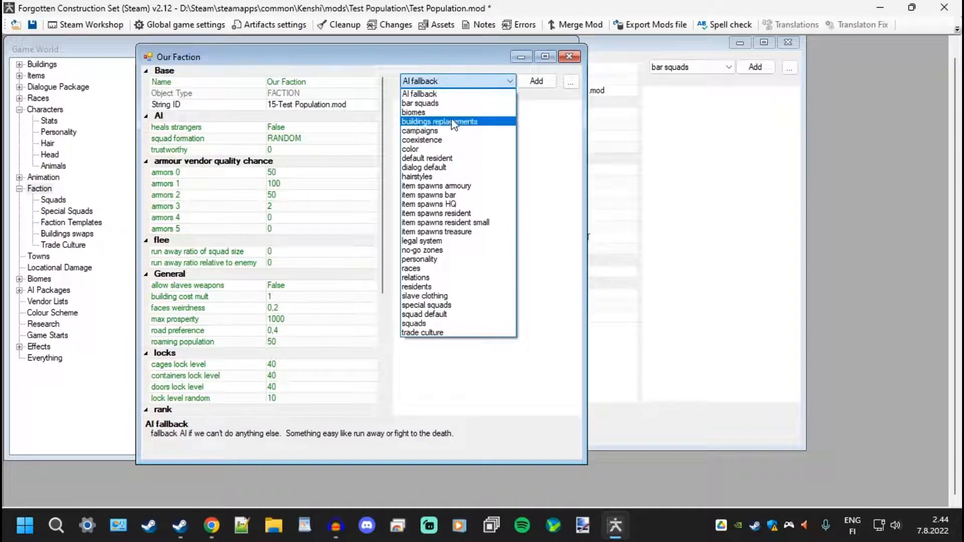
click(442, 103)
click(536, 81)
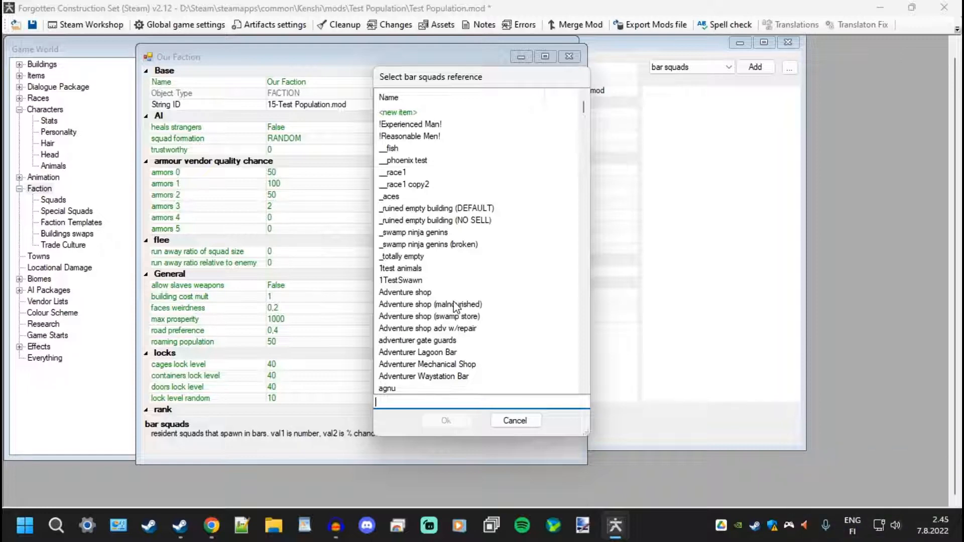
scroll(455, 306, down, 15)
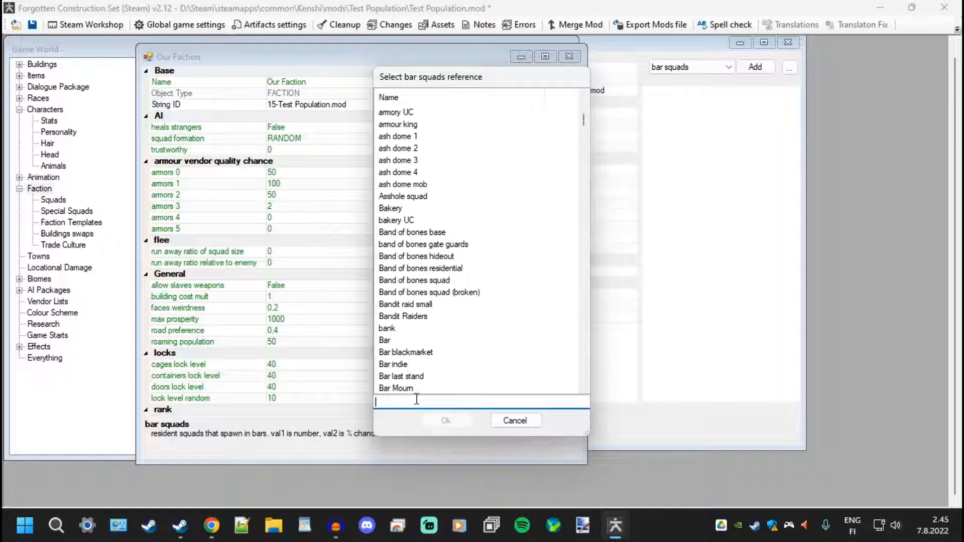
scroll(399, 358, down, 6)
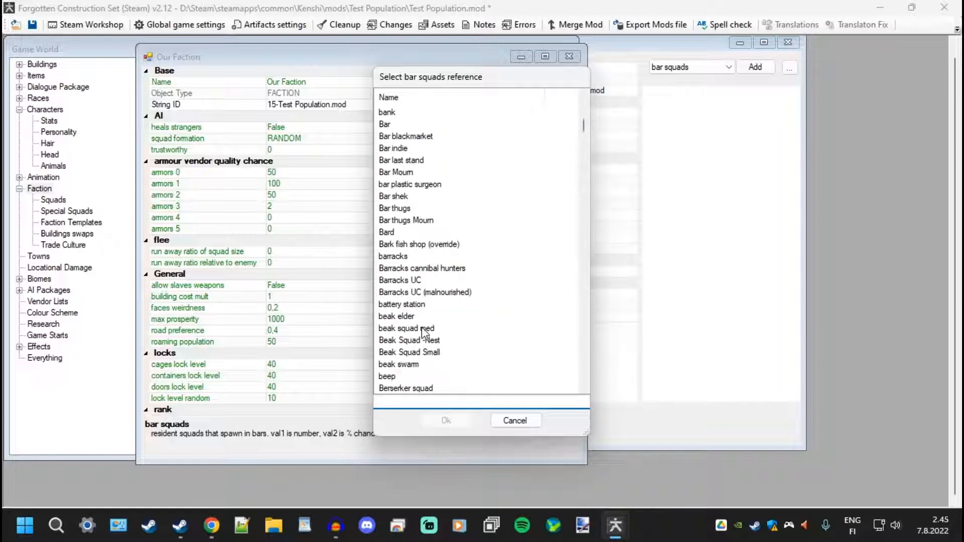
scroll(422, 266, up, 3)
scroll(429, 363, down, 4)
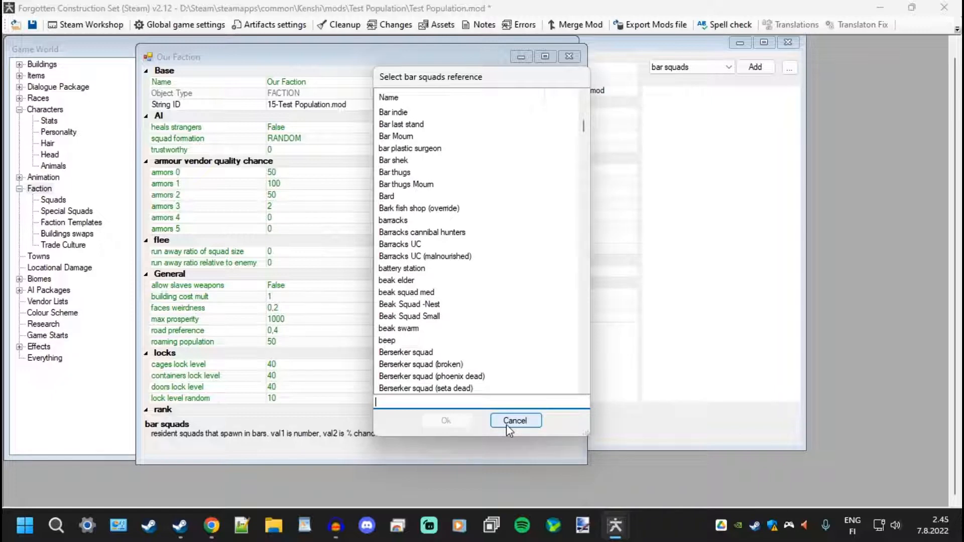
text(merce)
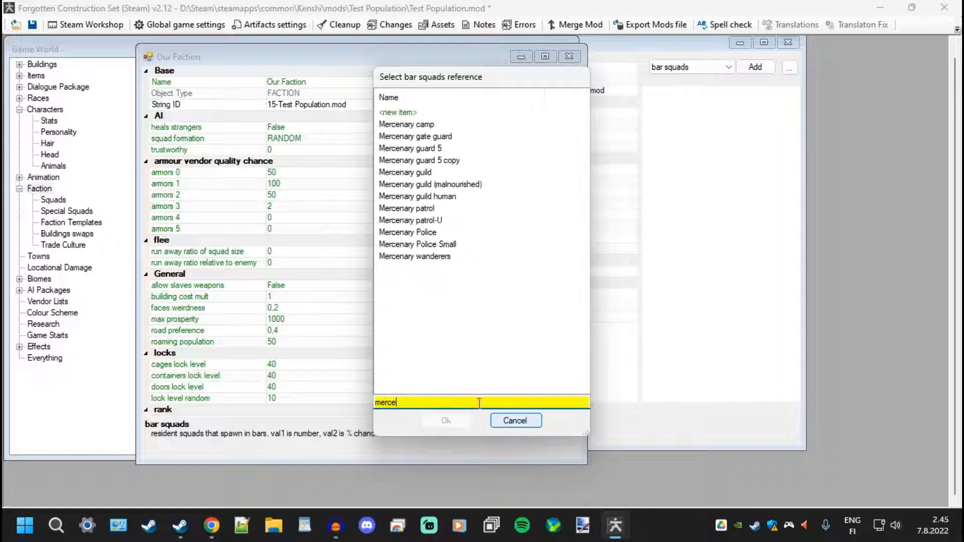
double_click(410, 260)
Open the Mercenary wanderers squad to review its AI packages, leader and squad members, and close it.
click(458, 121)
double_click(459, 120)
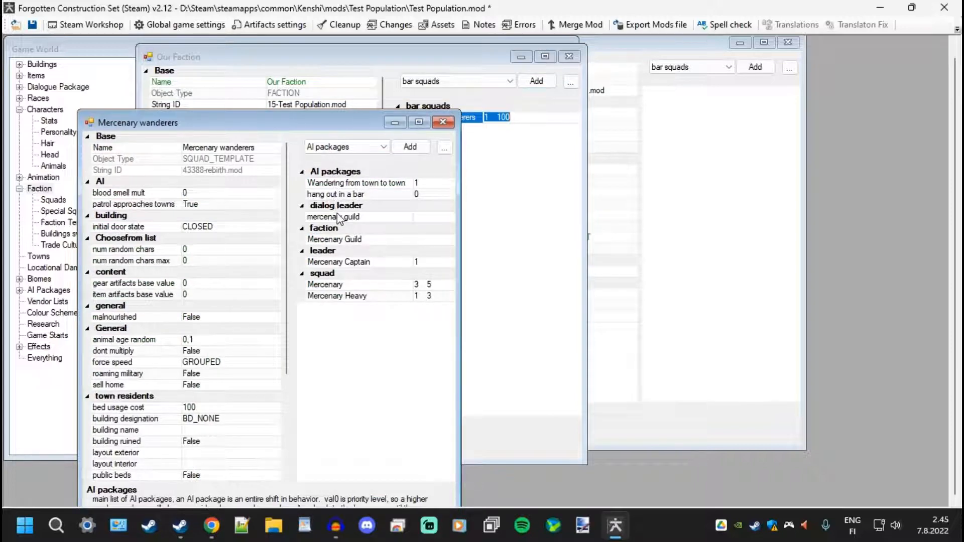
drag(365, 124, 446, 102)
click(522, 101)
Replace Mercenary wanderers in the bar squads with a copy and rename that copy Mercenary Ours.
right_click(433, 123)
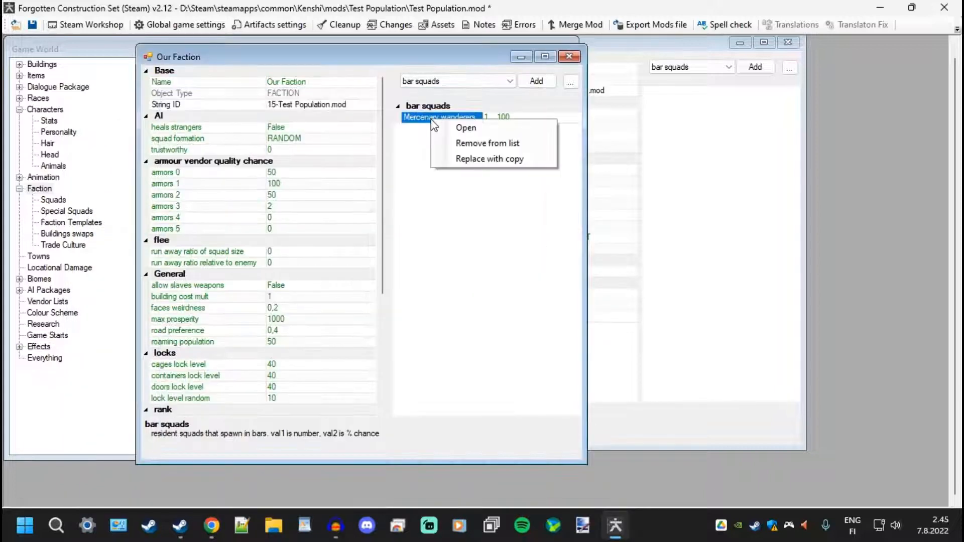
click(453, 157)
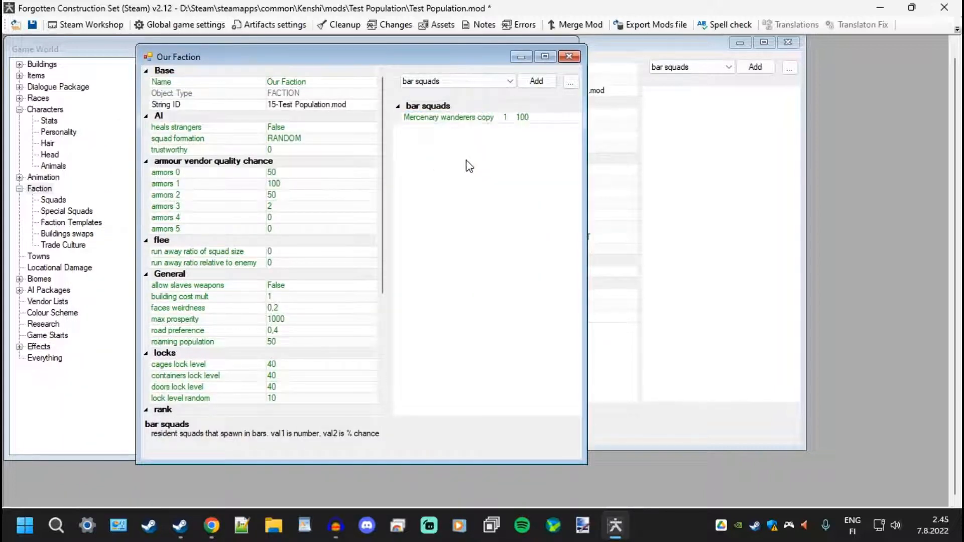
double_click(452, 118)
drag(292, 167, 241, 165)
text(Ours)
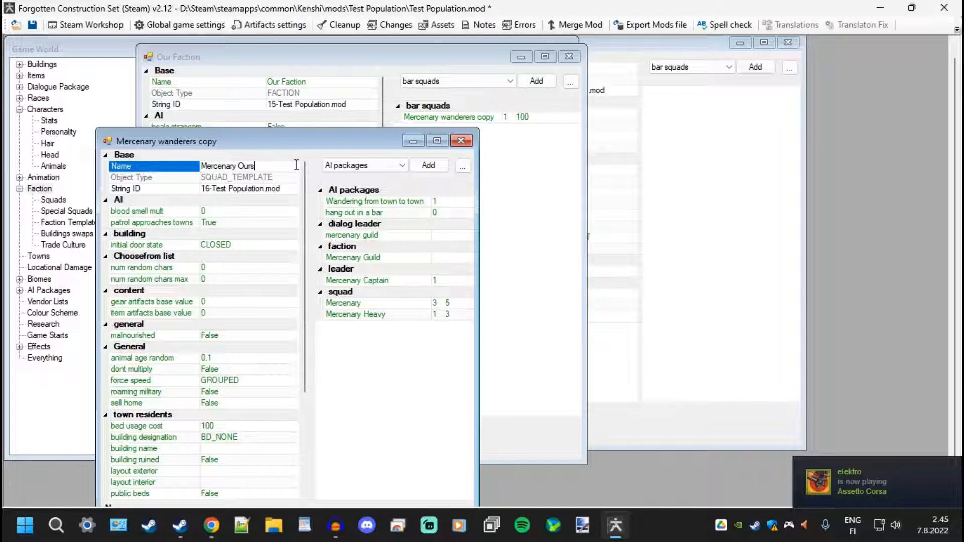
Remove the Wandering from town to town AI package from Mercenary Ours and close the squad.
click(372, 200)
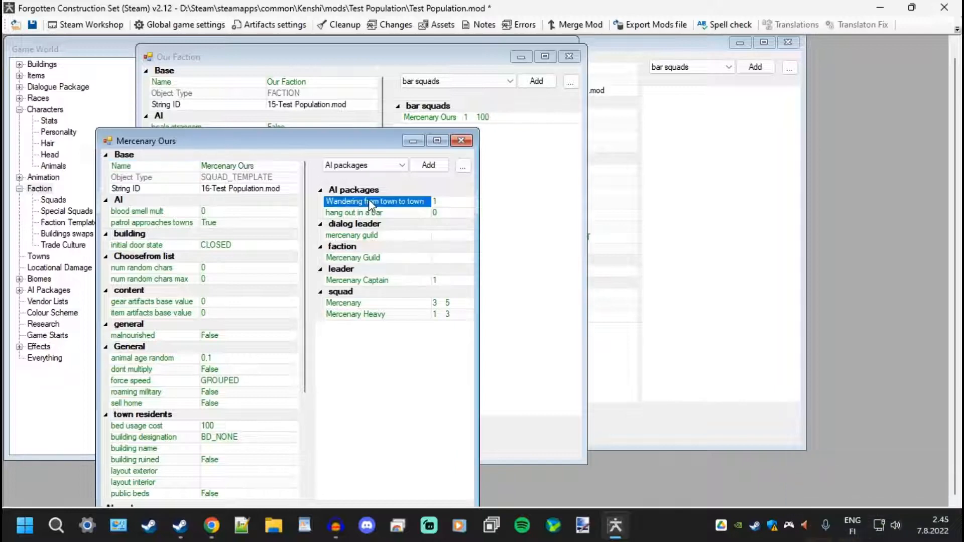
right_click(374, 201)
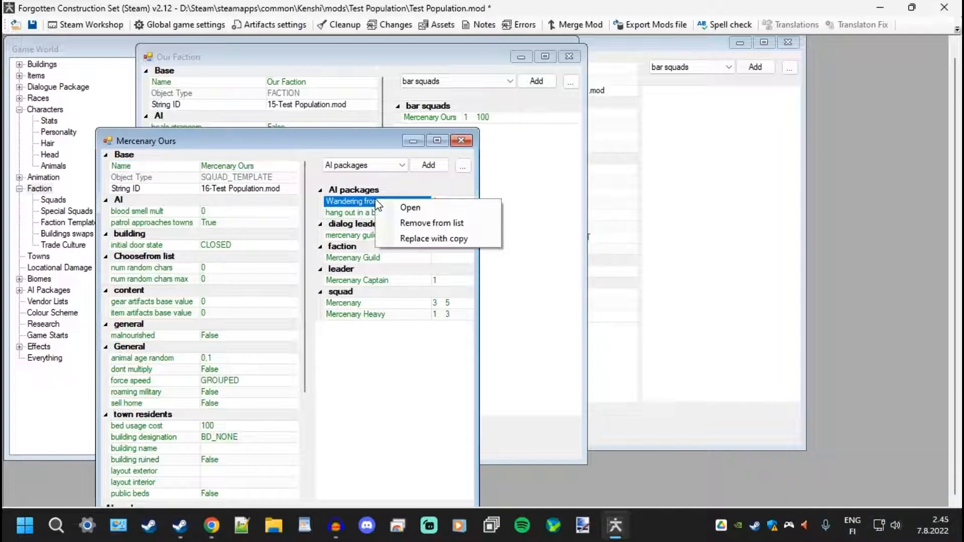
click(405, 224)
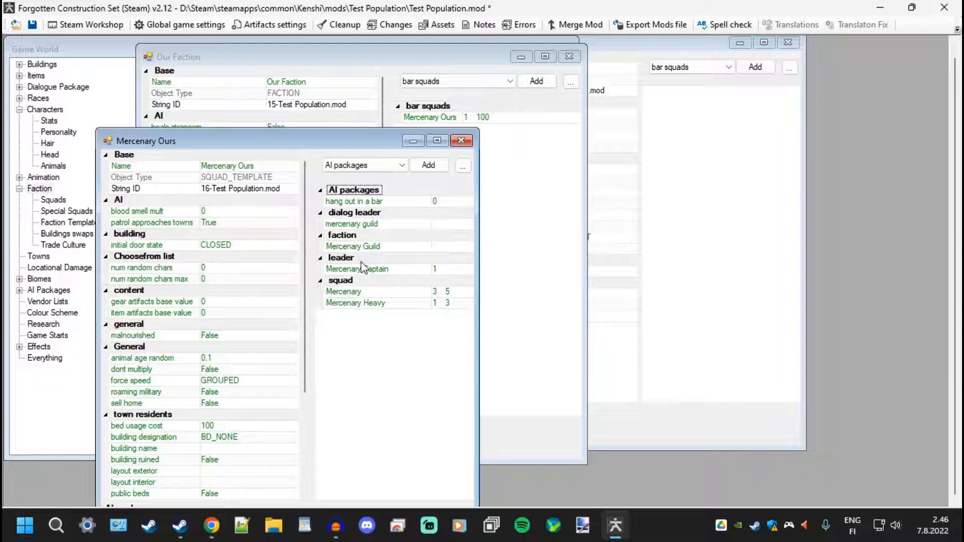
click(460, 142)
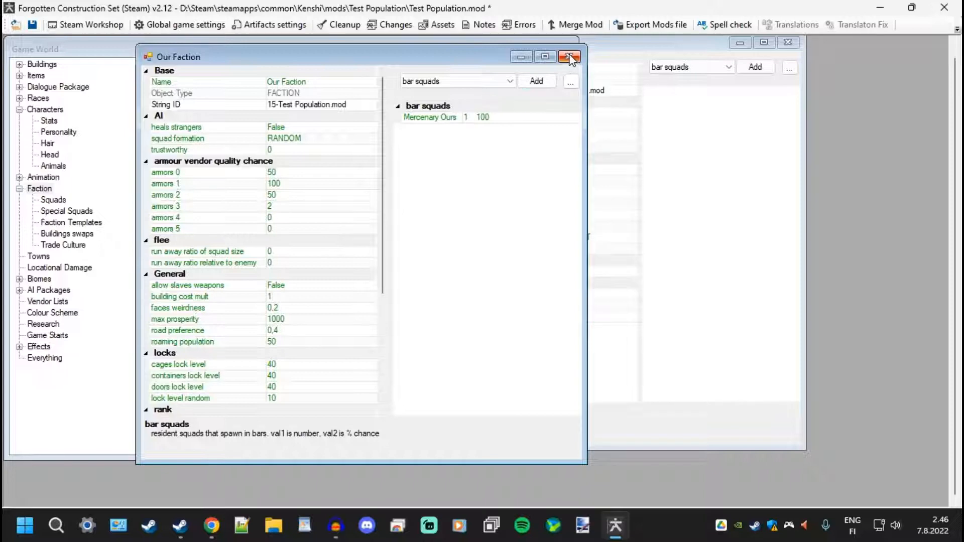
Review Our Faction's properties and the initial door state options of its Mercenary Ours bar squad.
scroll(312, 261, down, 5)
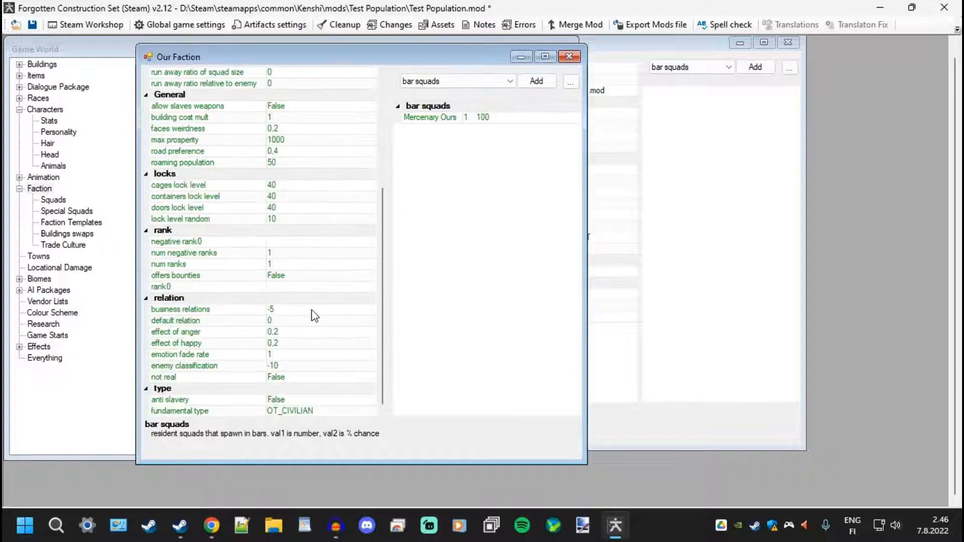
scroll(315, 311, up, 5)
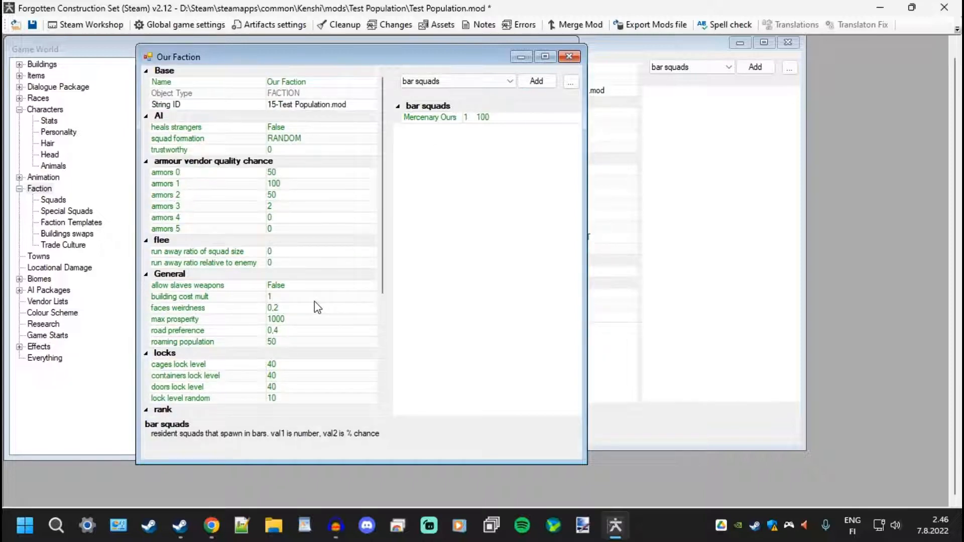
scroll(314, 301, down, 5)
scroll(314, 301, up, 5)
double_click(440, 117)
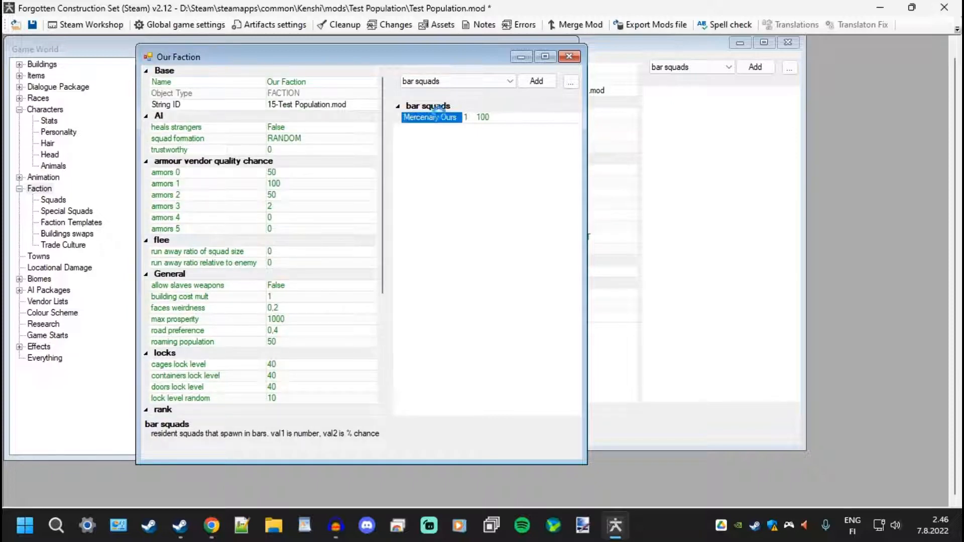
drag(309, 159, 333, 56)
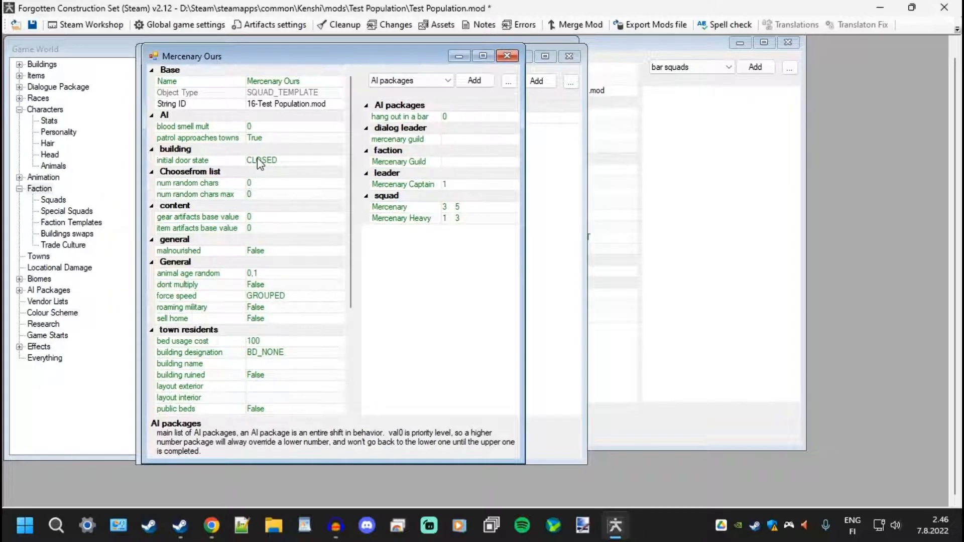
click(302, 160)
click(336, 160)
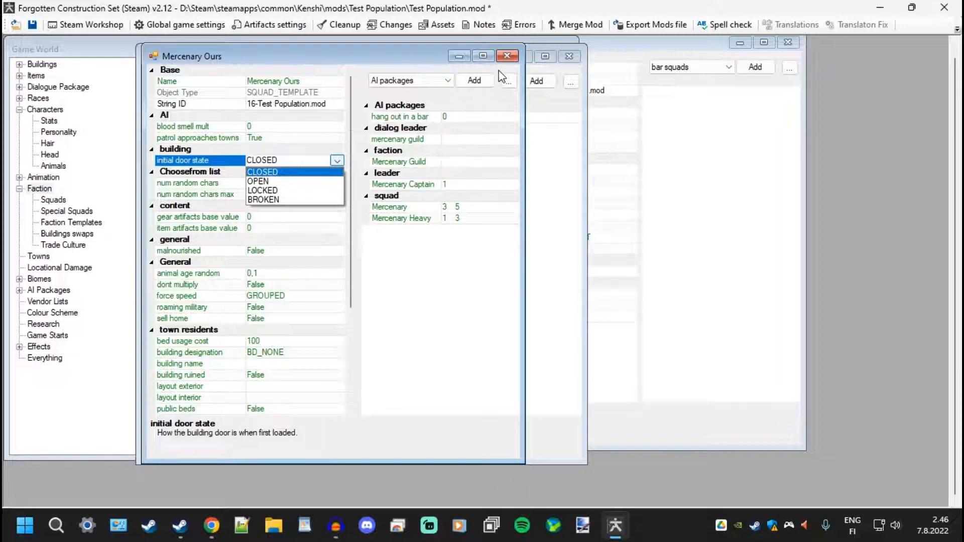
click(508, 56)
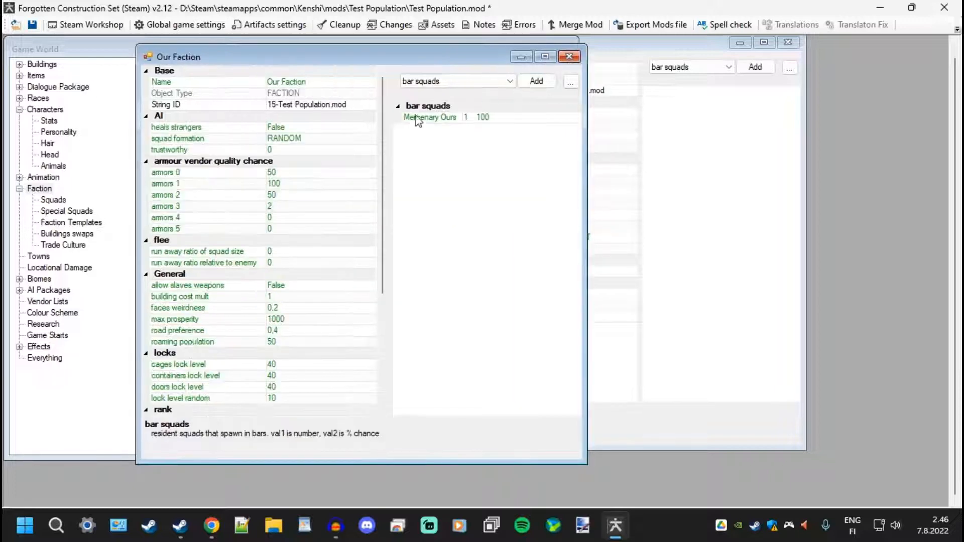
Check which reference types can be added to Our Faction and close the faction window.
click(442, 83)
click(442, 84)
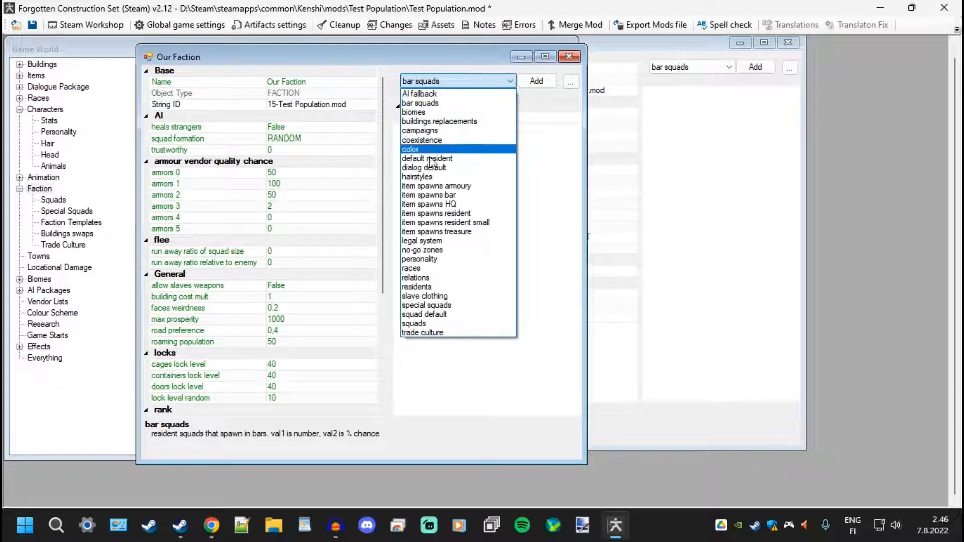
click(450, 85)
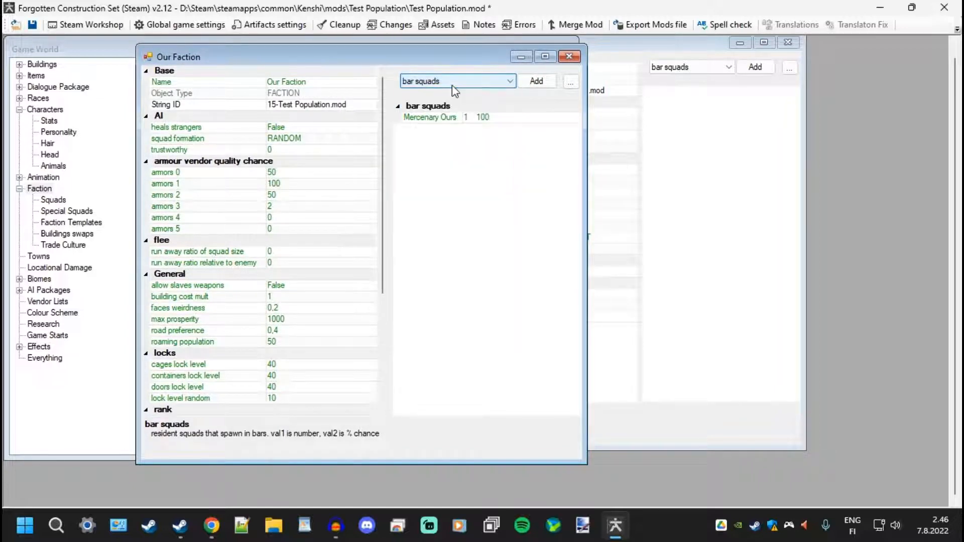
click(569, 56)
Bring the Our Town window forward and choose TOWN_OUTPOST as the town's type.
click(653, 54)
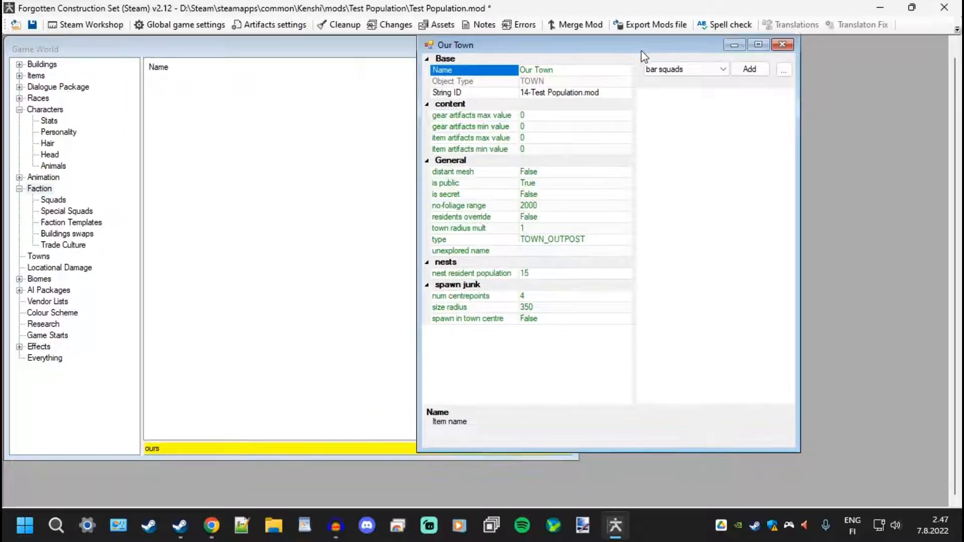
drag(650, 49, 606, 77)
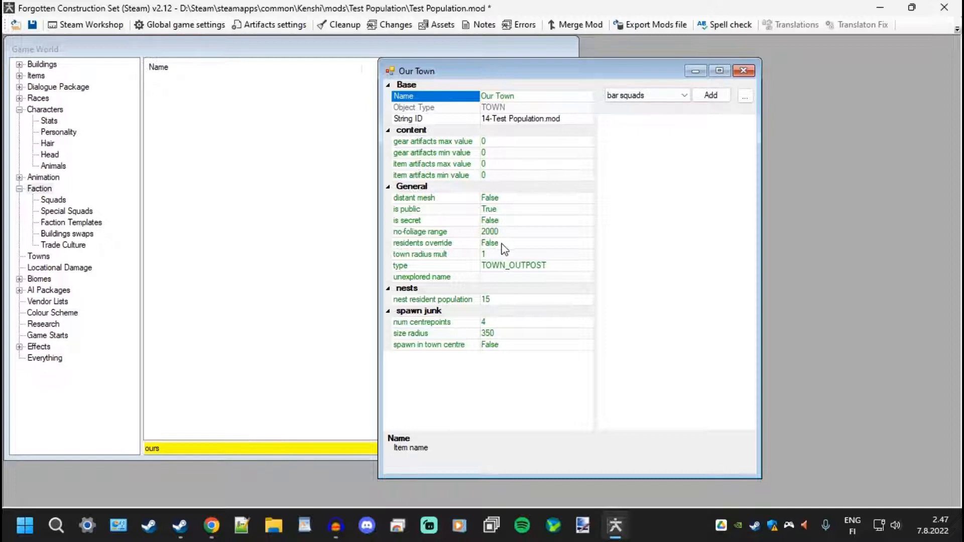
click(547, 266)
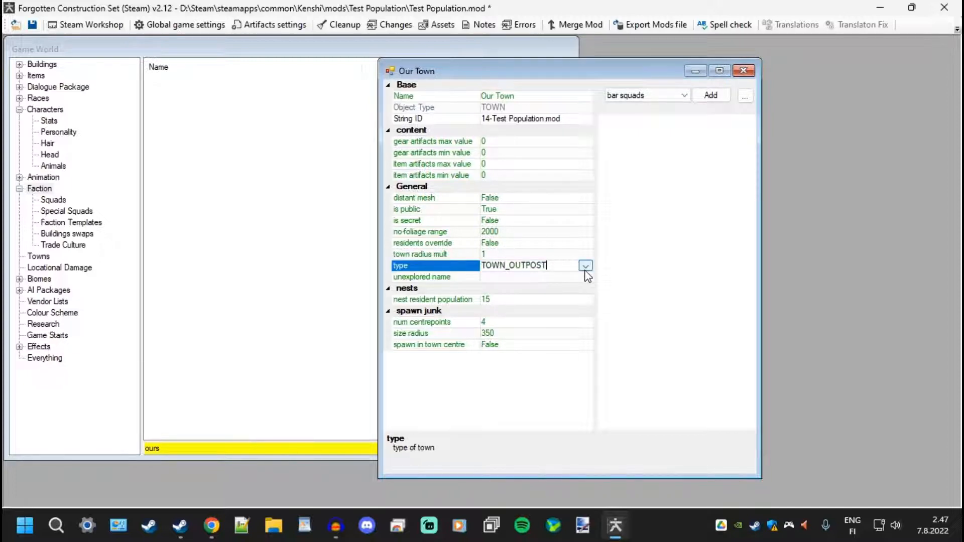
click(585, 266)
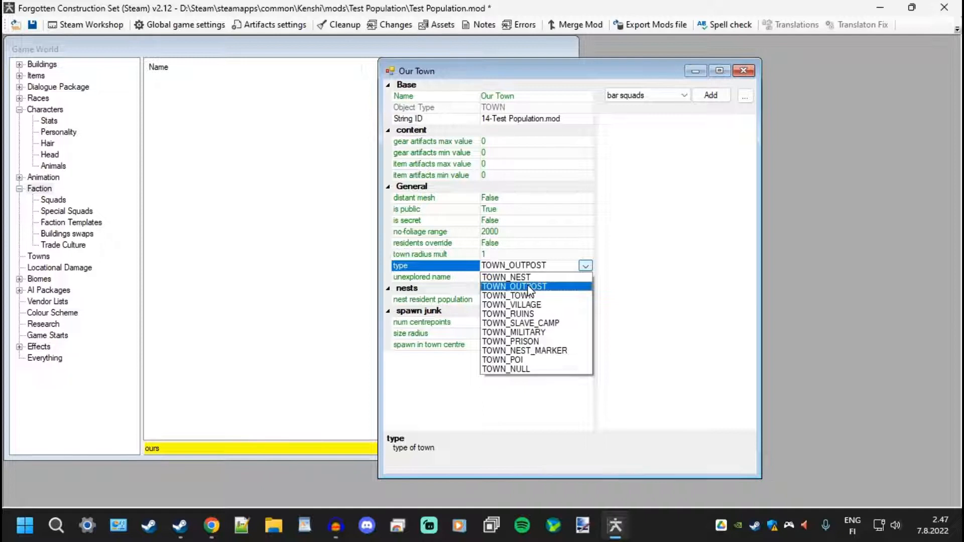
click(526, 288)
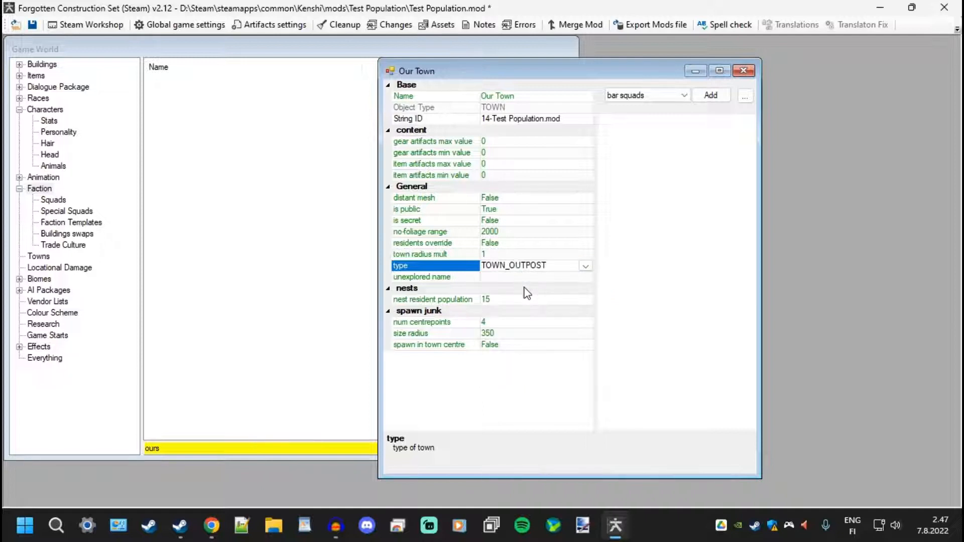
Examine the descriptions of Our Town's residents override property and bar squads reference type in a widened window.
click(507, 242)
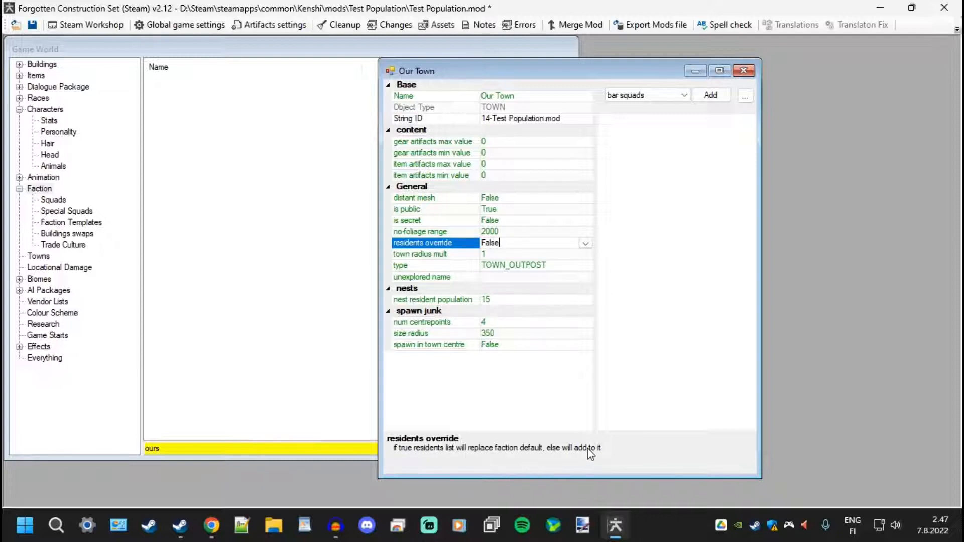
drag(551, 64, 420, 59)
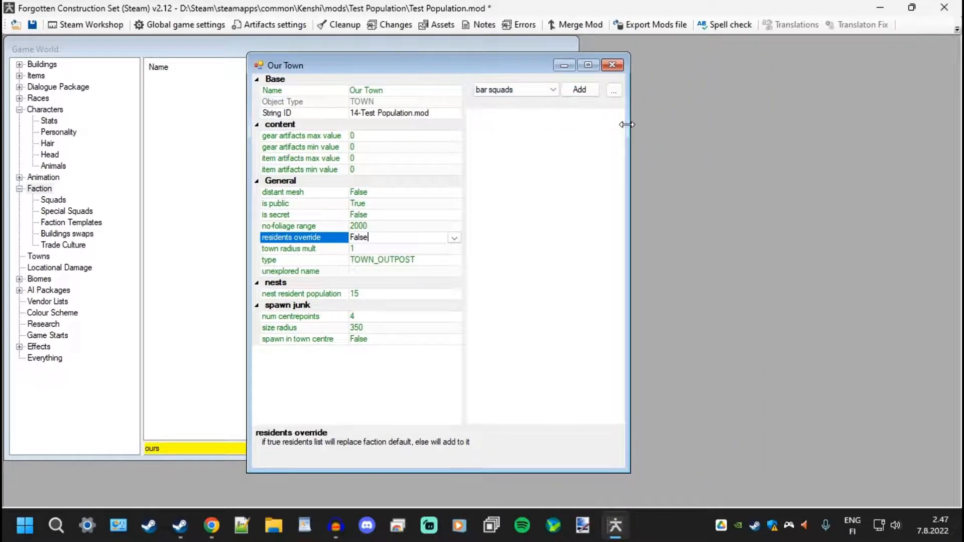
drag(631, 122, 762, 123)
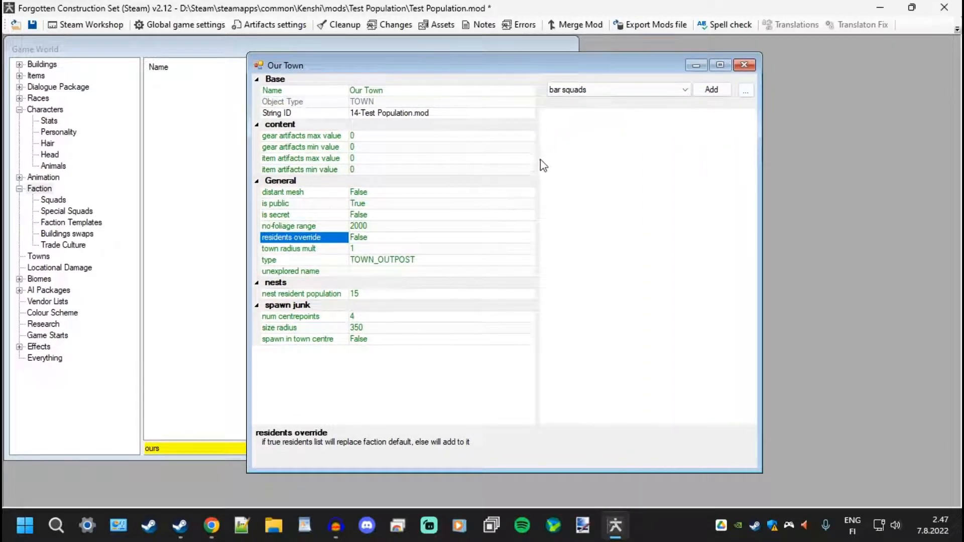
drag(536, 160, 495, 170)
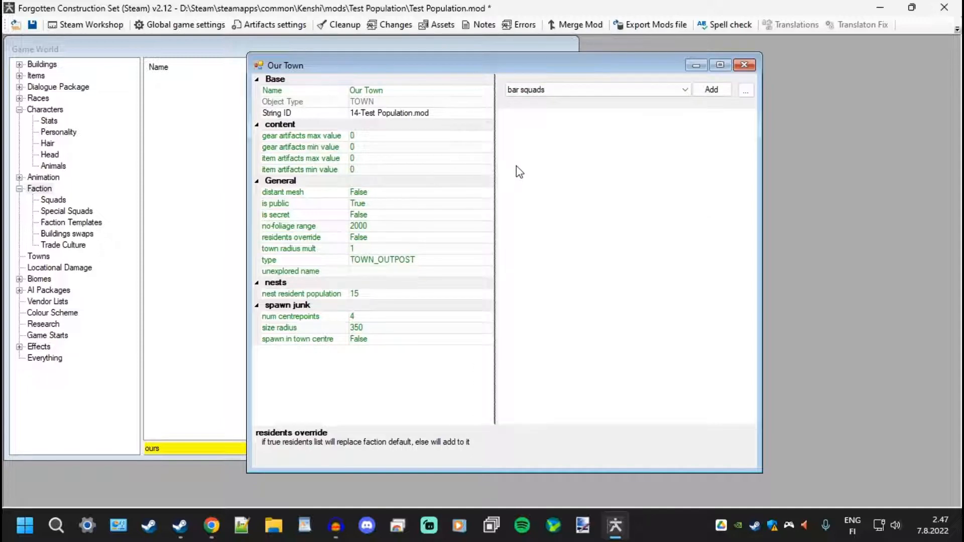
click(588, 88)
click(587, 89)
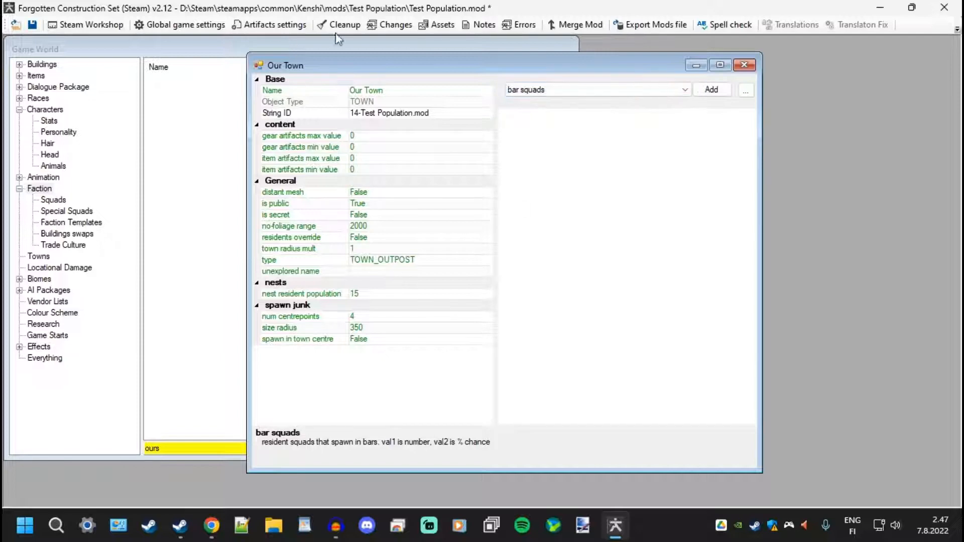
mouse_move(385, 67)
mouse_down()
mouse_move(408, 85)
mouse_move(388, 62)
mouse_up()
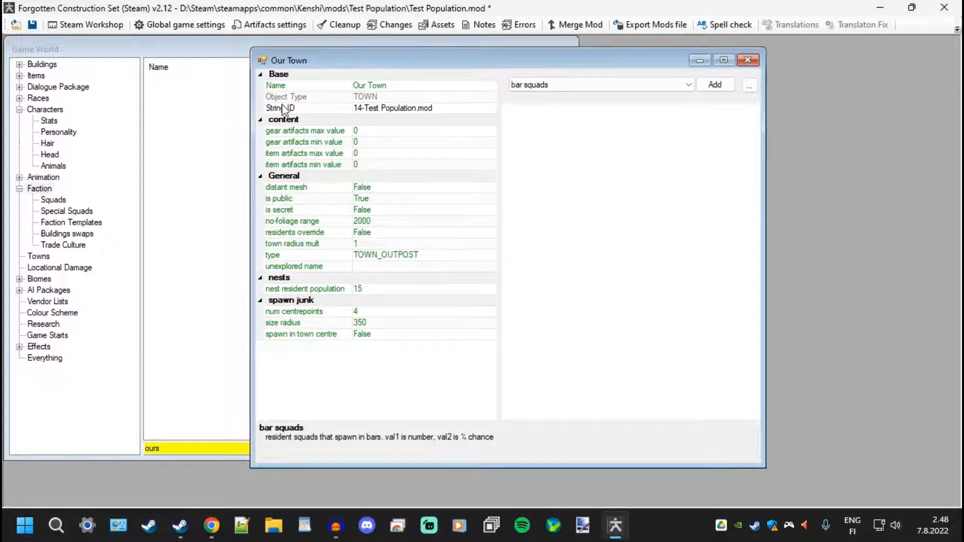
Clear the object list filter, open Our Faction from the factions list and rename it Faction Ours.
double_click(40, 189)
drag(162, 449, 143, 437)
key(BackSpace)
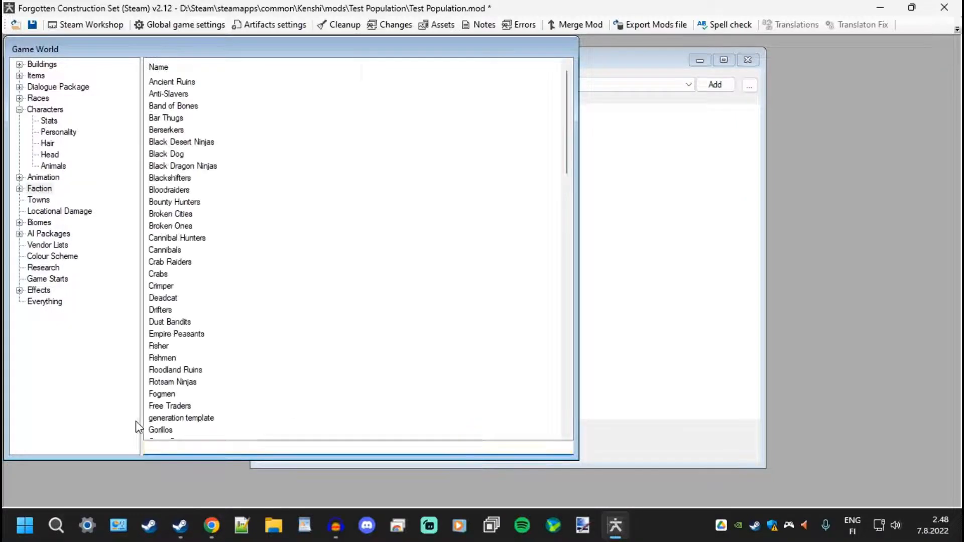
scroll(206, 301, down, 15)
scroll(188, 314, down, 4)
scroll(216, 351, up, 14)
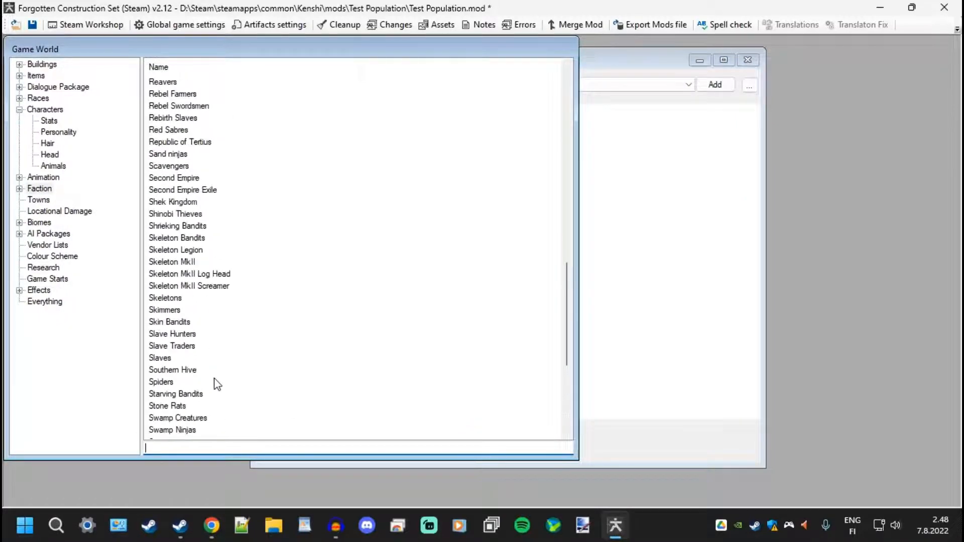
scroll(215, 322, down, 1)
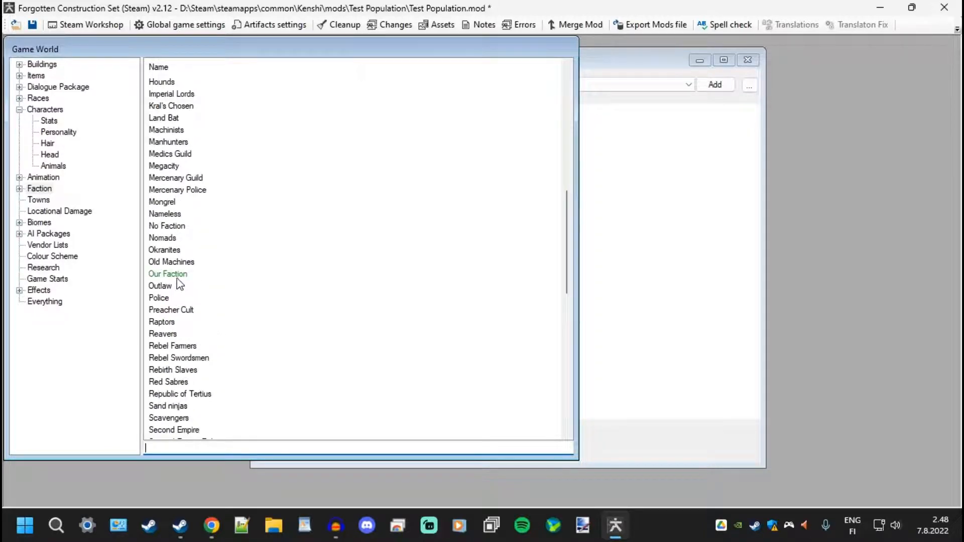
double_click(171, 275)
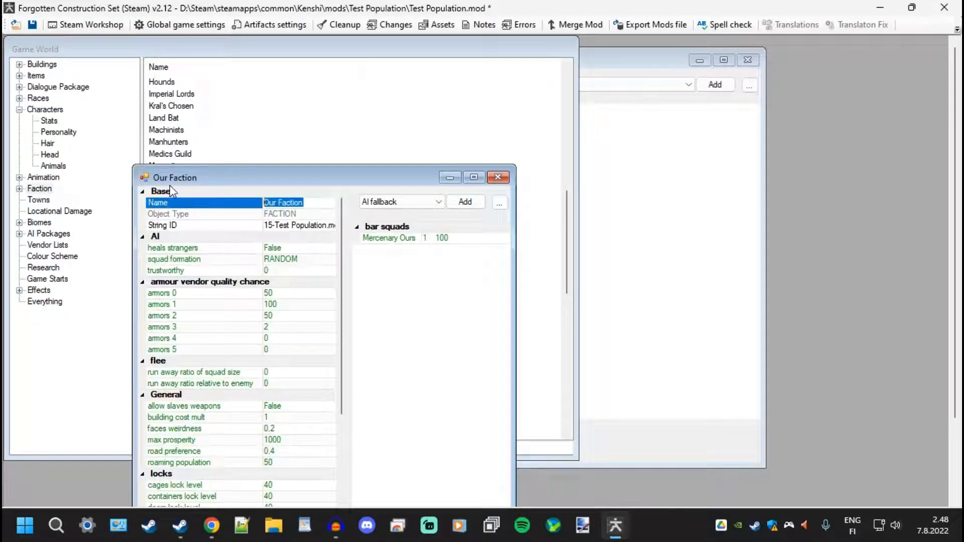
text(Fa)
drag(345, 183, 359, 73)
key(Return)
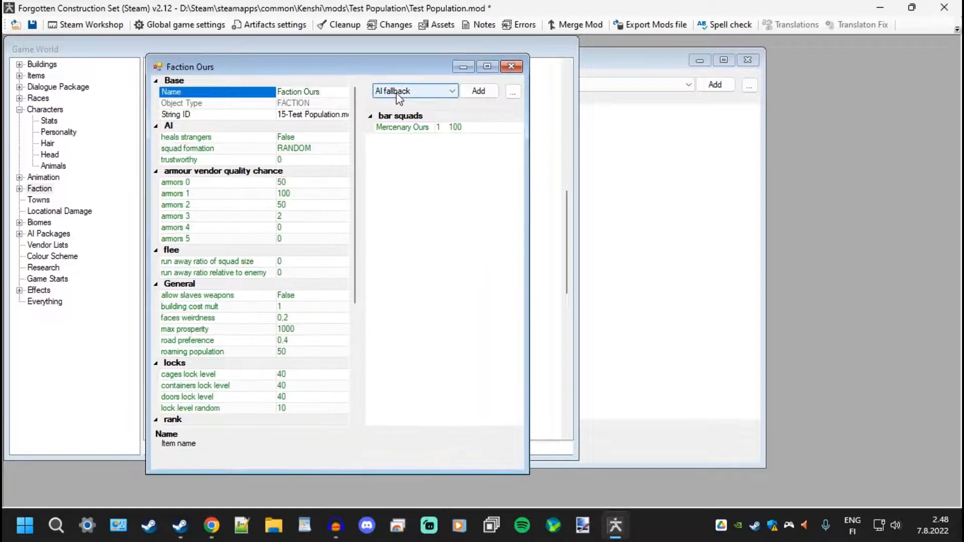
Look through the reference types available for Faction Ours and close both its window and the Our Town window.
click(405, 91)
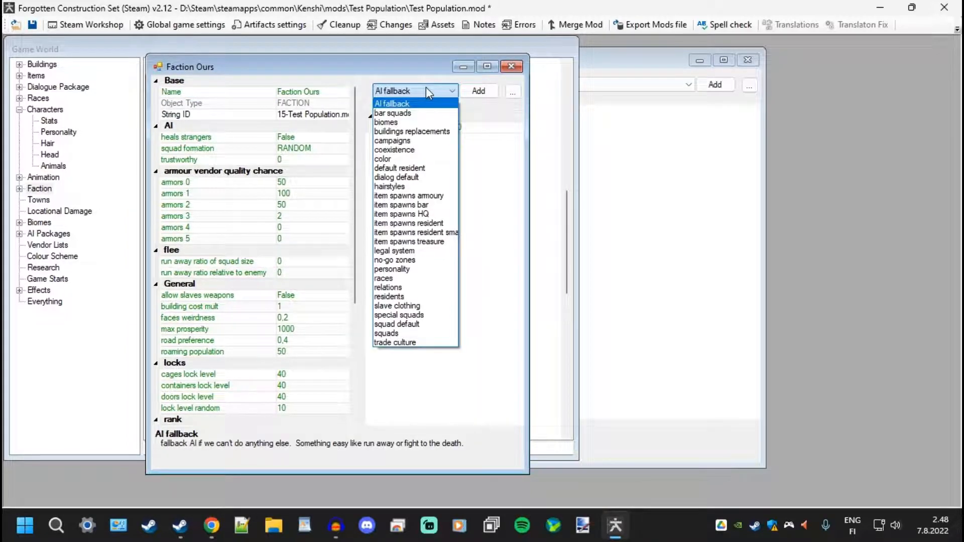
click(424, 90)
click(511, 66)
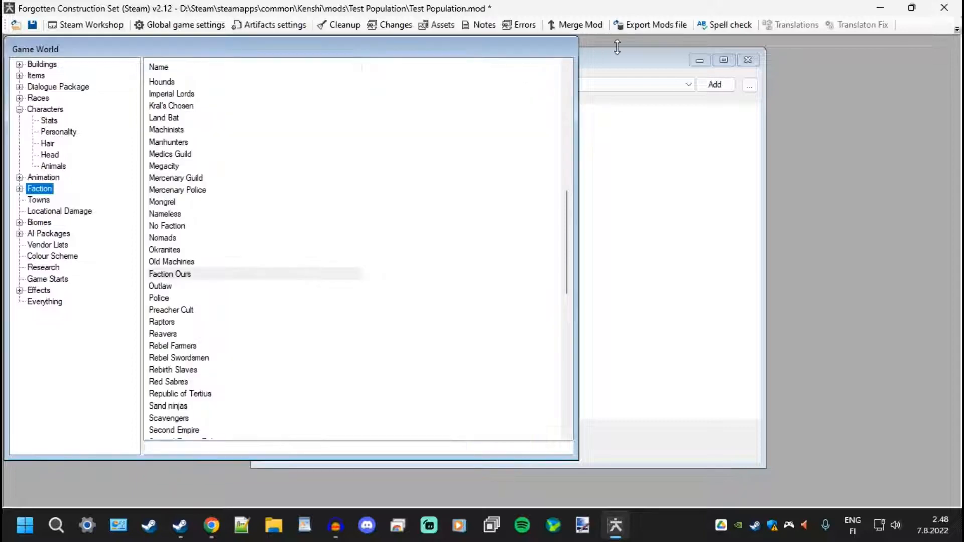
click(630, 78)
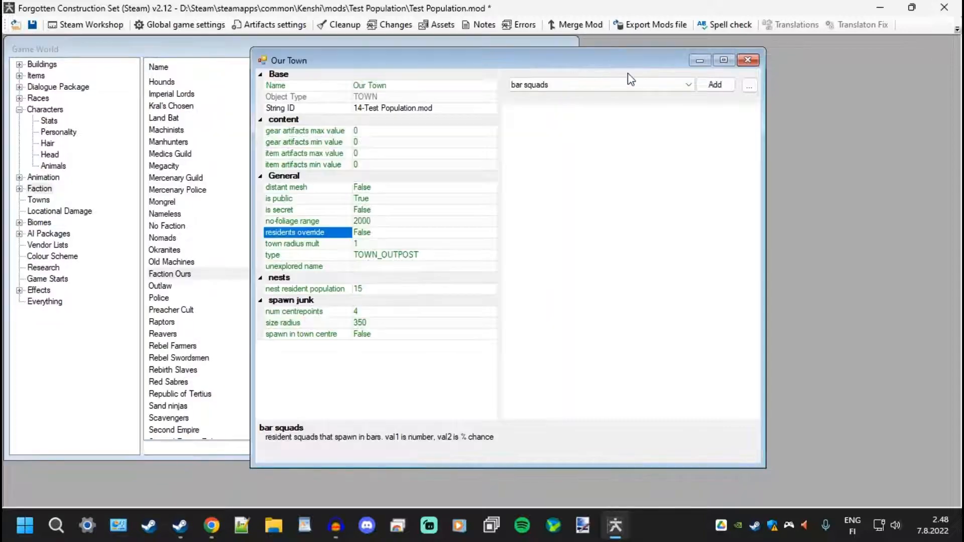
click(748, 59)
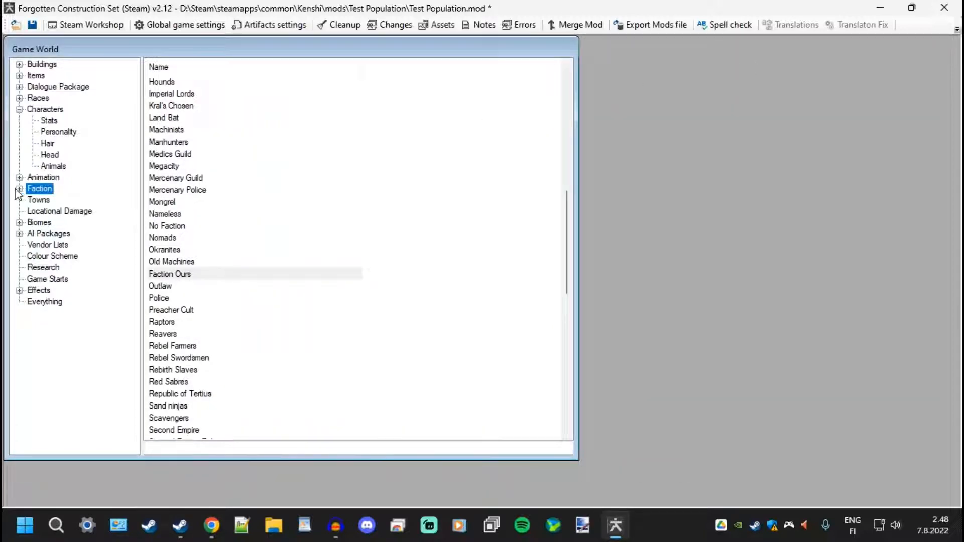
Filter the characters list for "ours" and open Citizen Ours, moving its window clear of the object list.
click(43, 111)
click(197, 447)
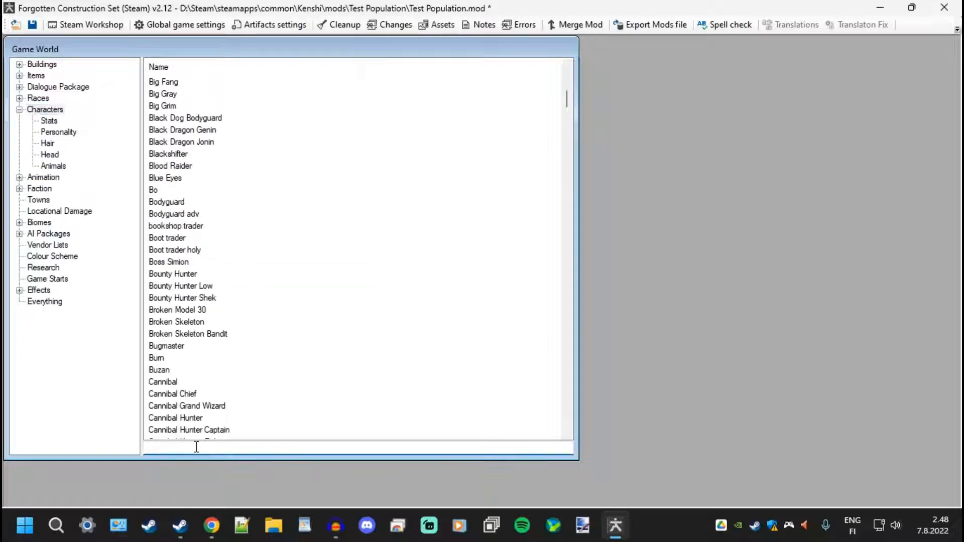
text(ours)
key(ctrl+a)
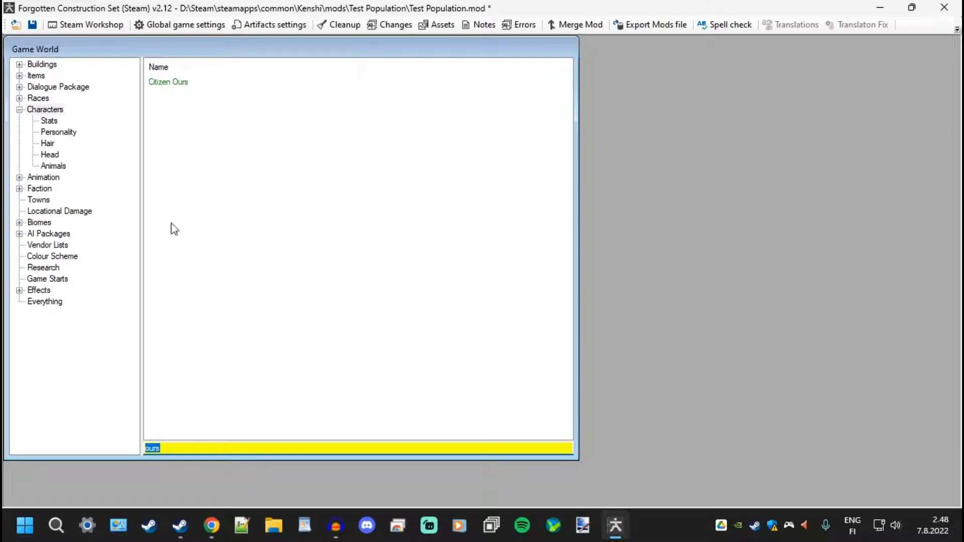
double_click(171, 83)
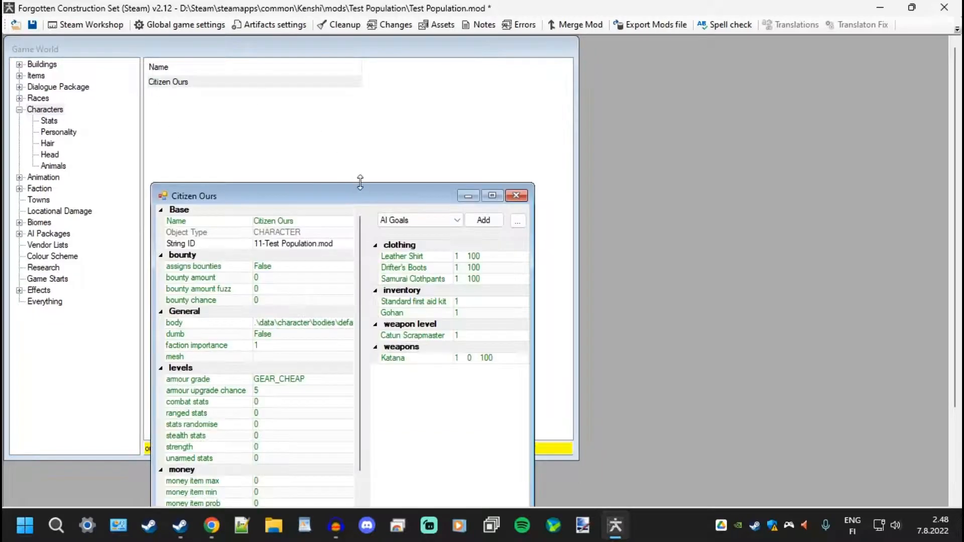
drag(357, 194, 772, 44)
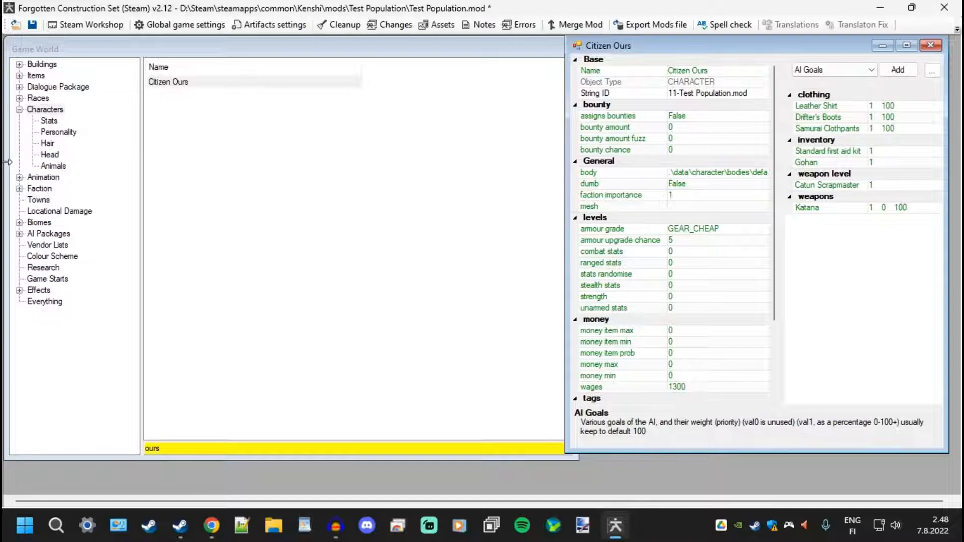
Open the sqd_citizen_ours squad to review its AI package, leader and squad members, and close it.
click(20, 189)
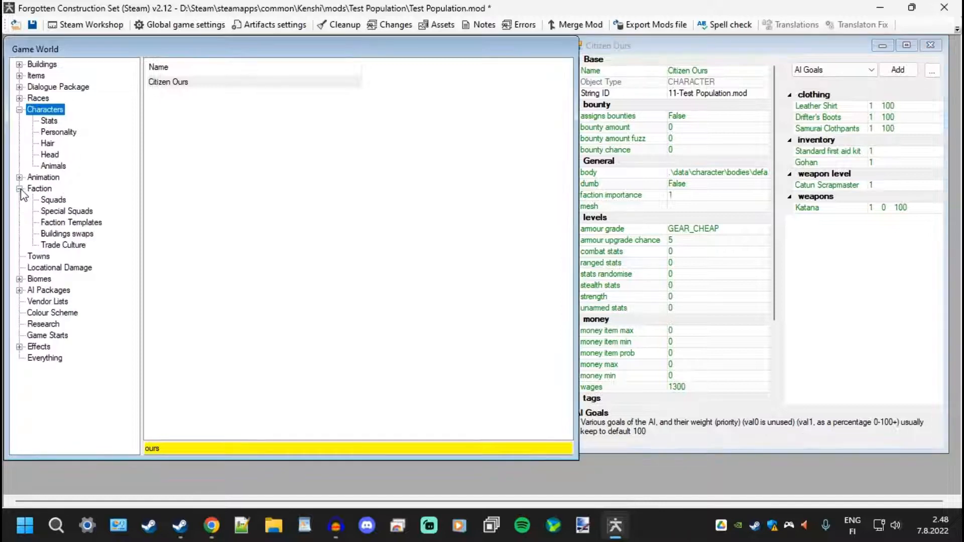
click(52, 200)
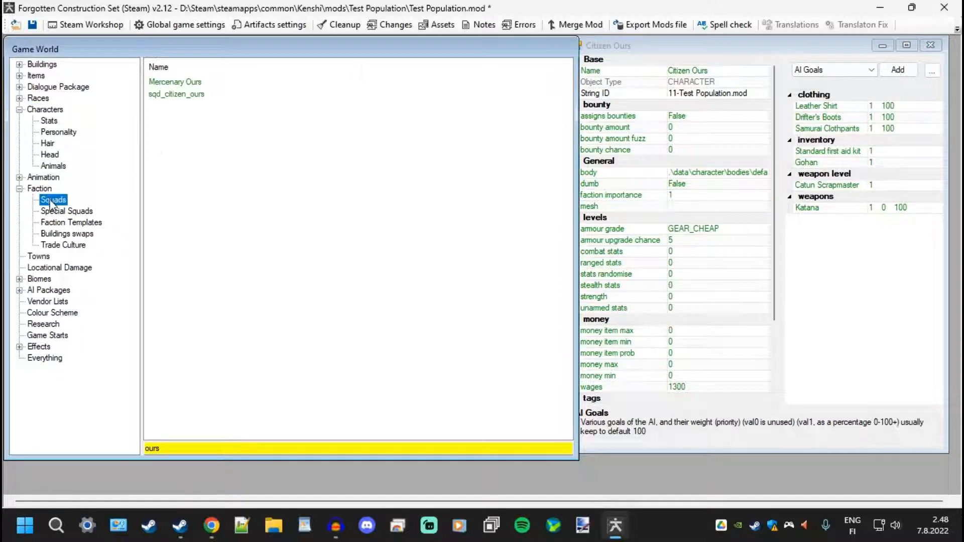
double_click(176, 95)
drag(277, 53, 611, 112)
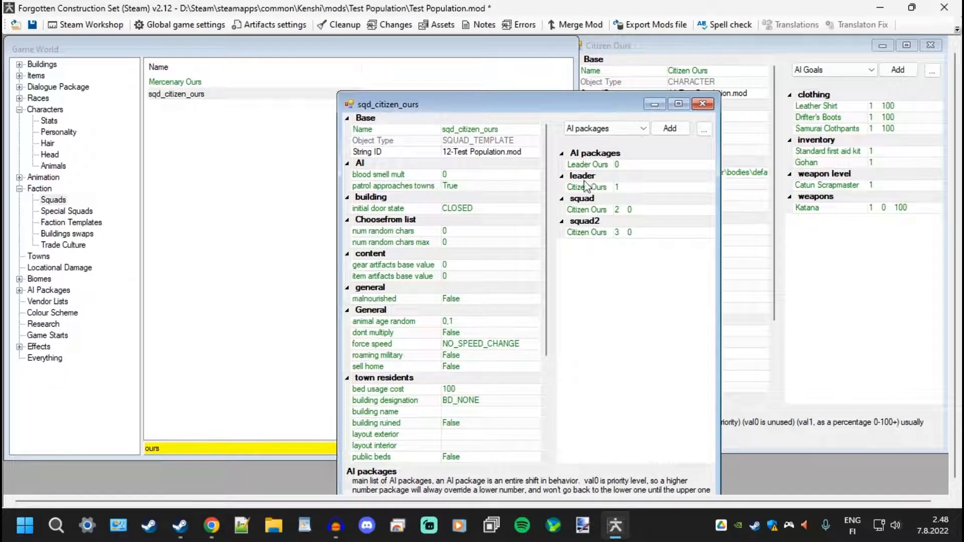
click(702, 104)
Review the Mercenary Ours squad's properties, AI package, faction, leader and members, and close it.
double_click(200, 82)
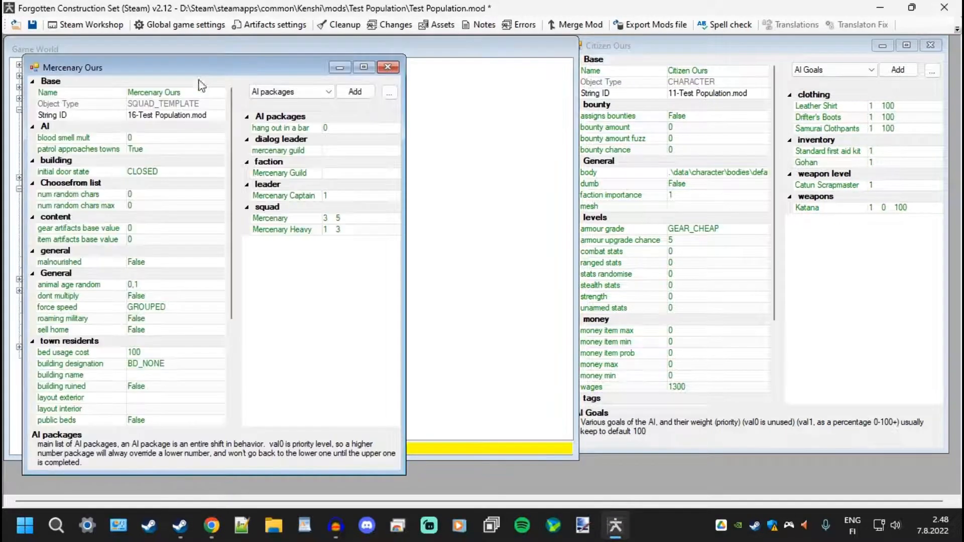
drag(310, 67, 635, 96)
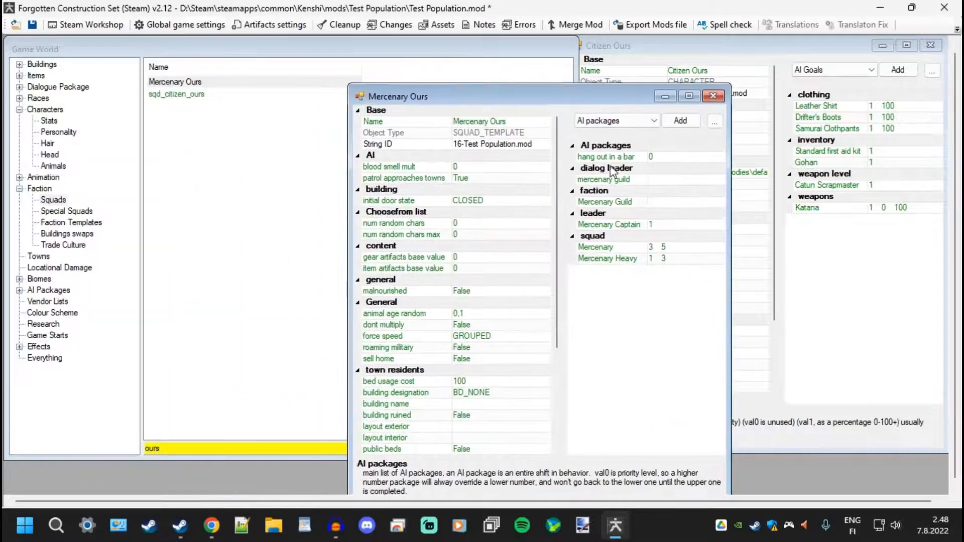
scroll(464, 261, down, 4)
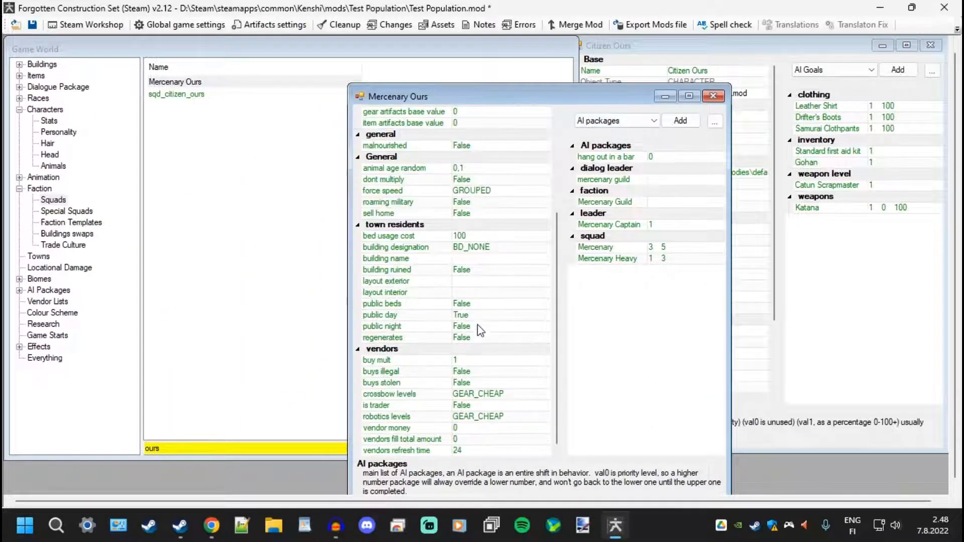
scroll(489, 305, up, 4)
scroll(488, 305, down, 4)
drag(546, 104, 542, 62)
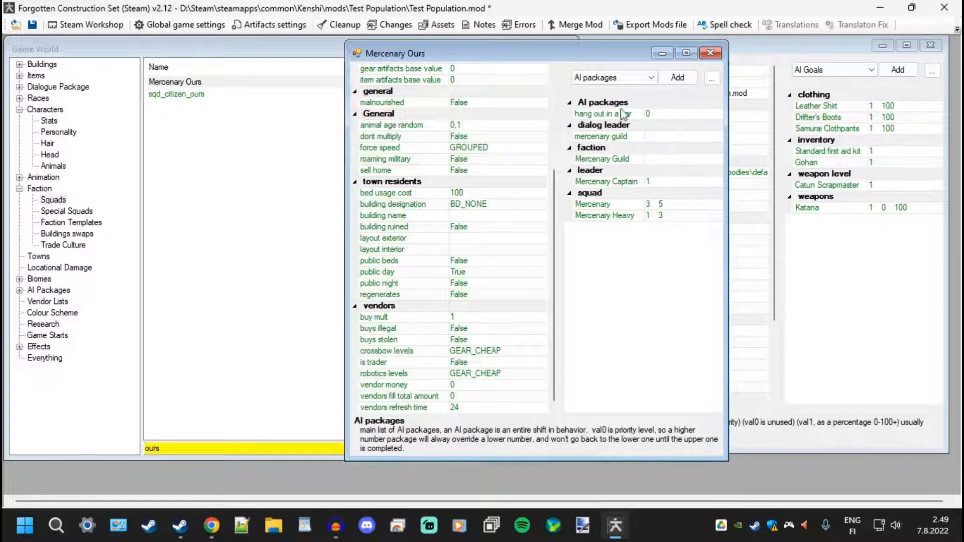
click(710, 54)
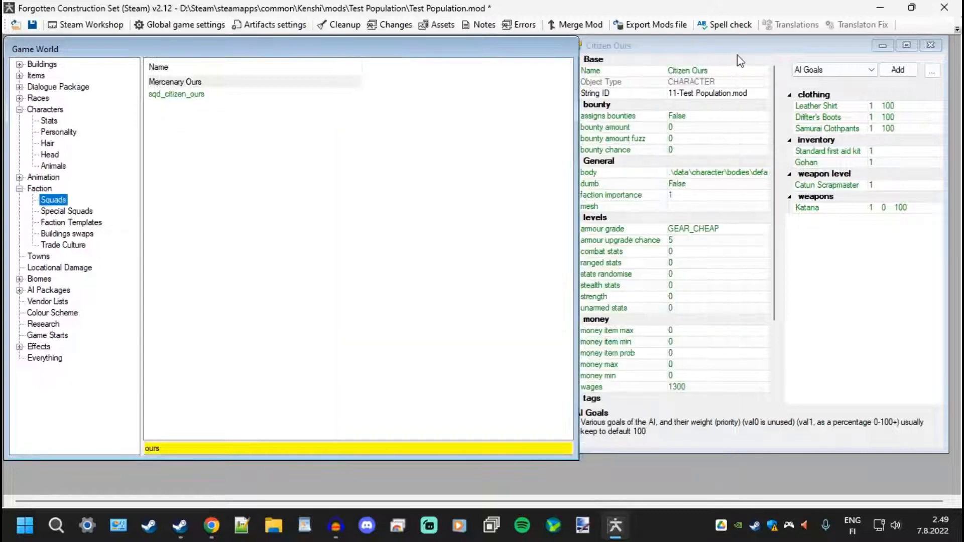
Review the Citizen Ours character's properties, clothing, inventory and weapons, and close it.
drag(743, 49, 651, 62)
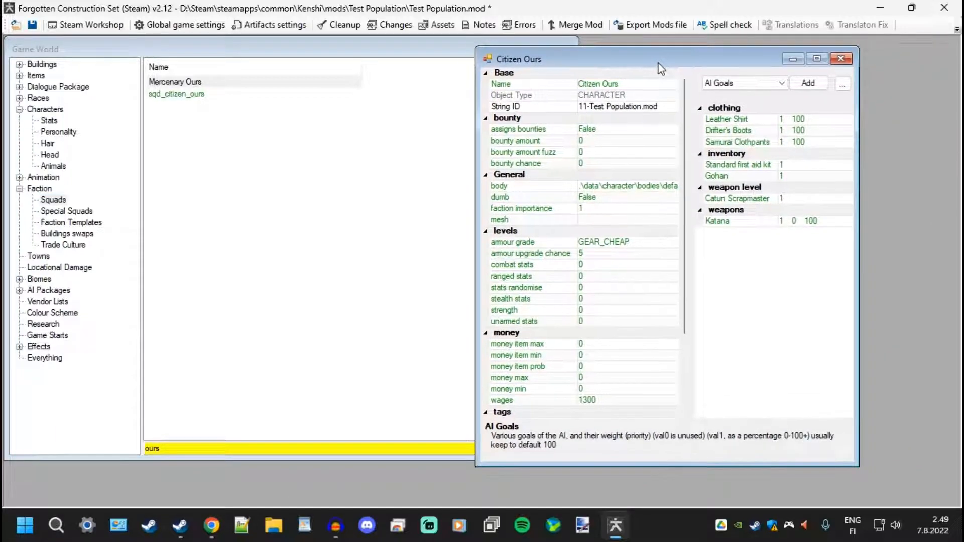
scroll(620, 270, down, 3)
scroll(620, 270, up, 3)
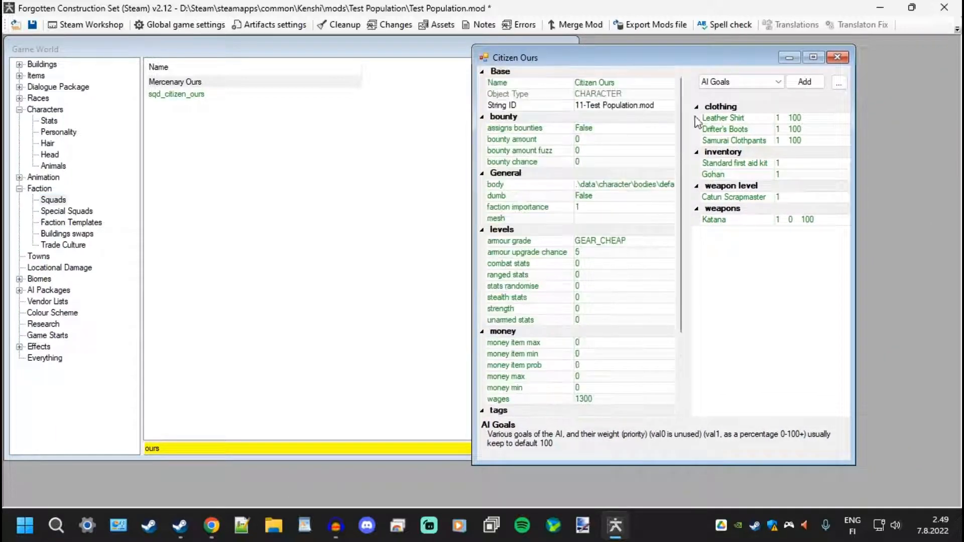
click(836, 59)
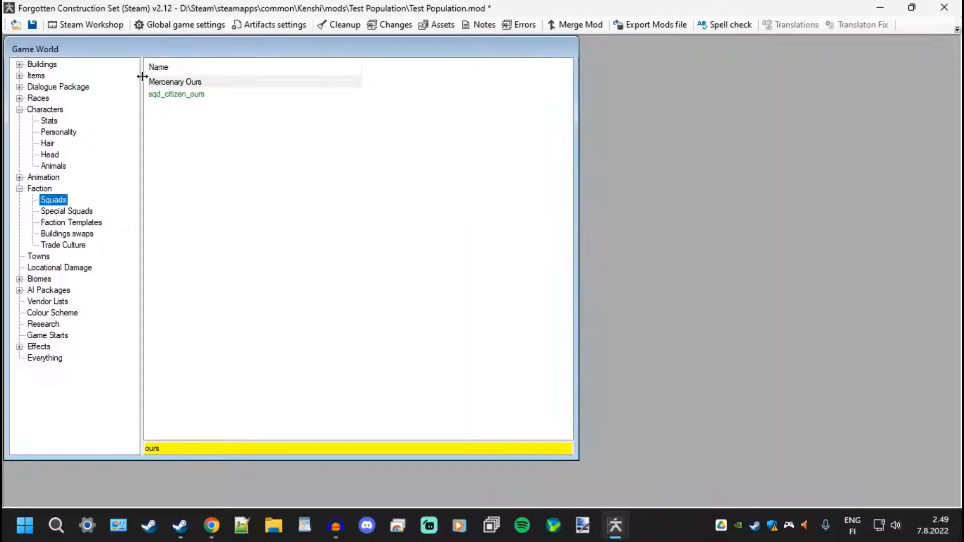
Reopen sqd_citizen_ours in a widened window and examine its building name and layout exterior properties for town residents.
double_click(184, 95)
drag(329, 94, 705, 58)
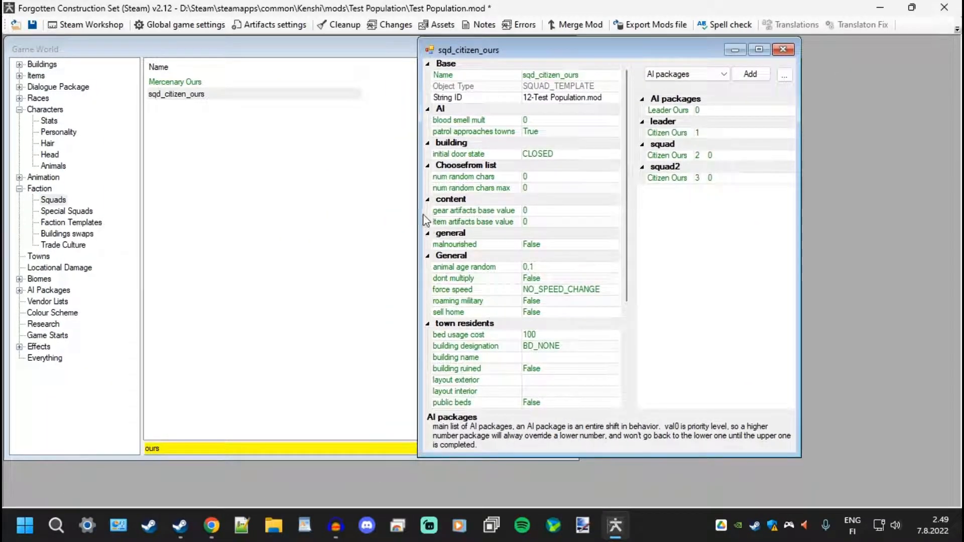
drag(418, 209, 232, 209)
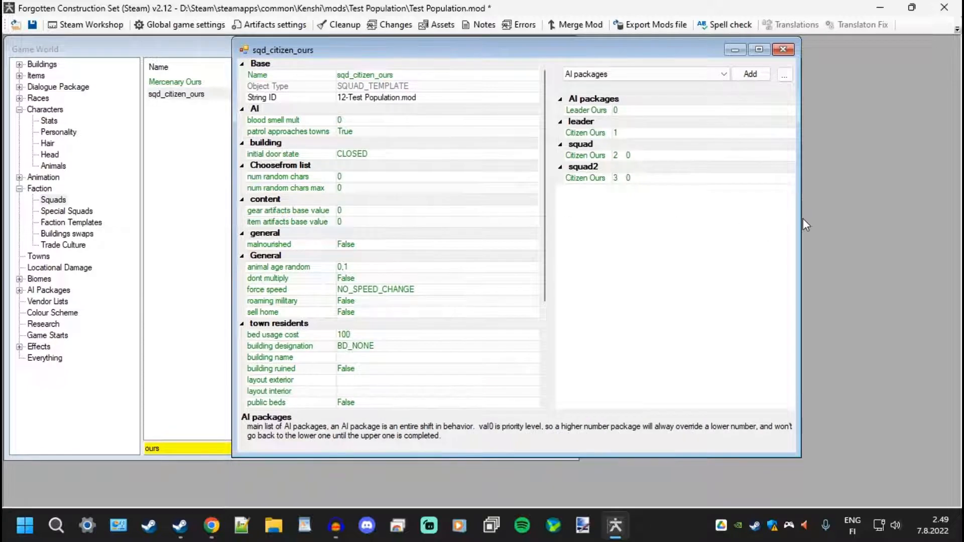
drag(802, 222, 897, 223)
scroll(352, 279, down, 4)
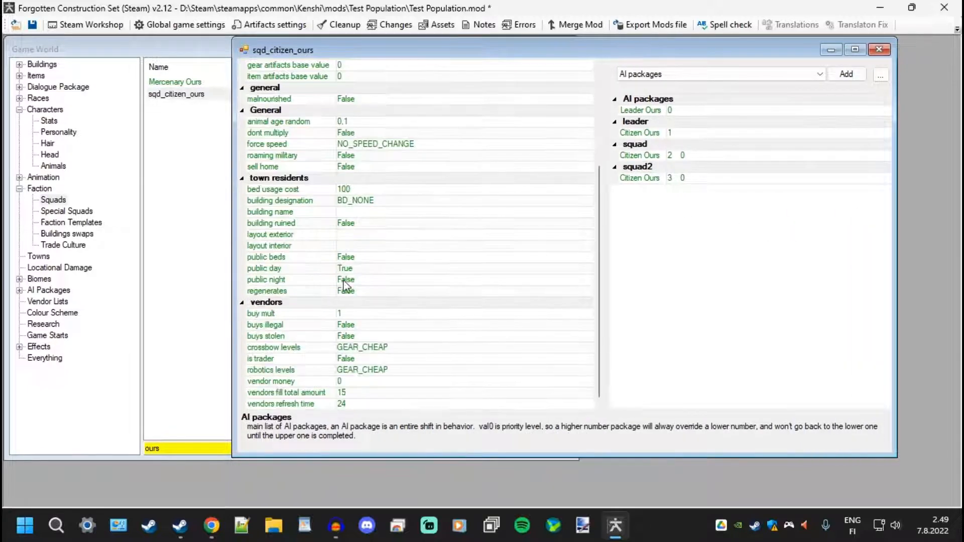
click(355, 216)
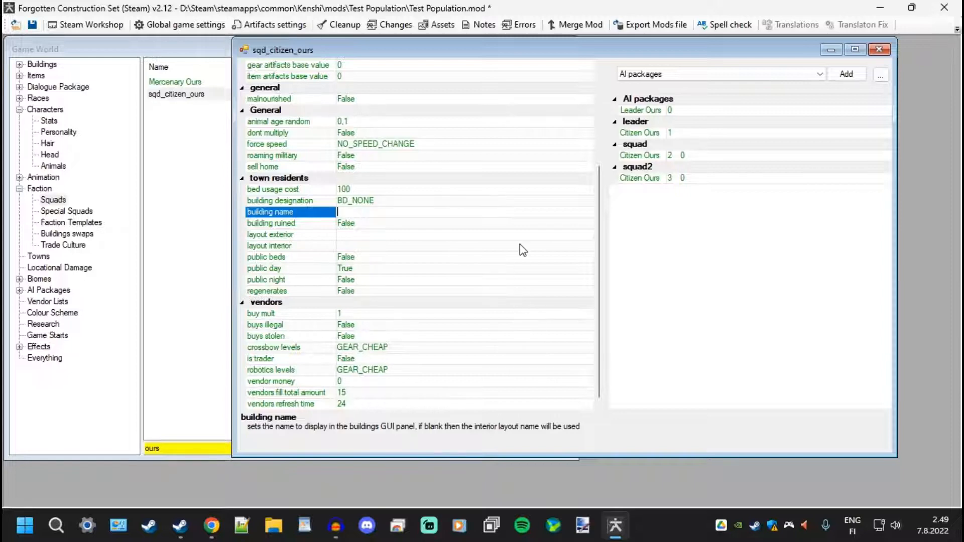
click(353, 234)
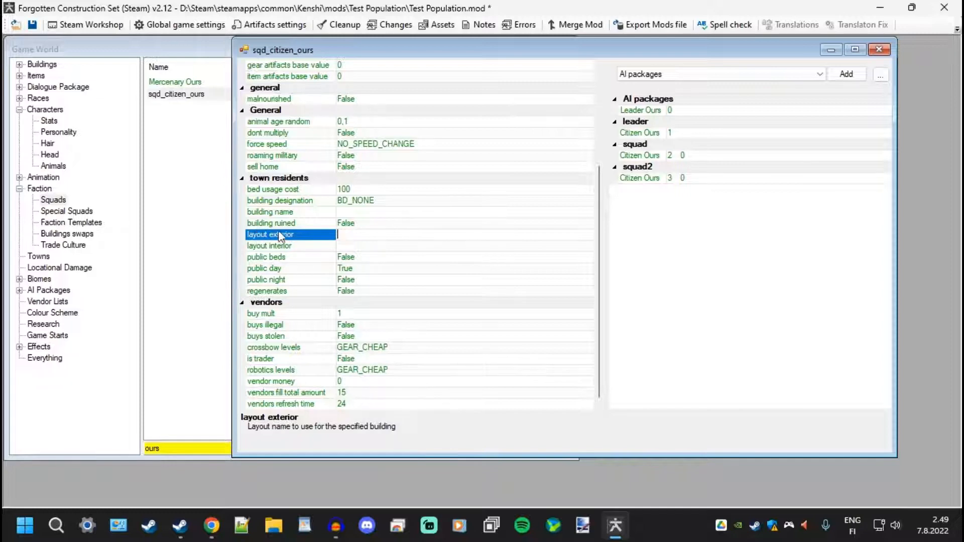
Review the layout interior and exterior properties of sqd_citizen_ours and set its building name to Civilian Residence.
click(279, 246)
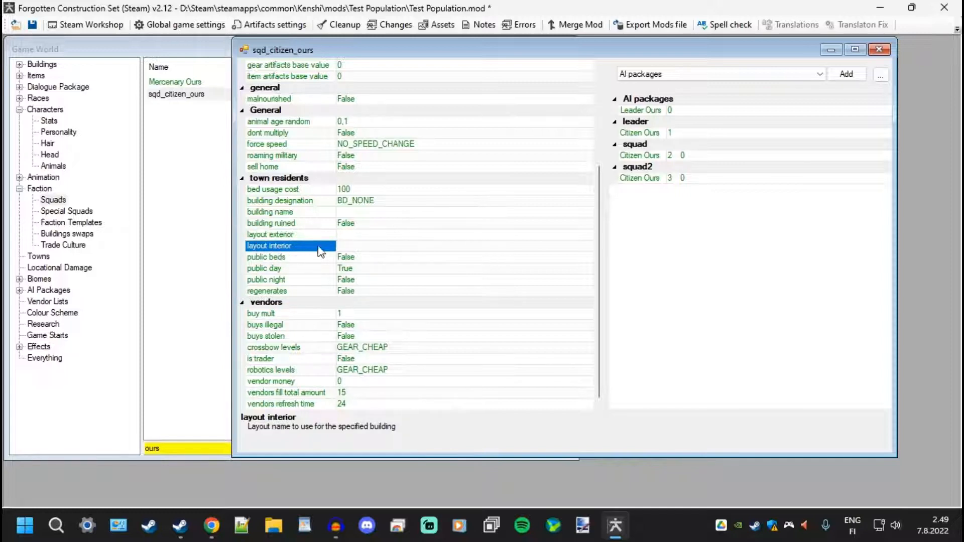
click(302, 235)
click(302, 243)
click(301, 236)
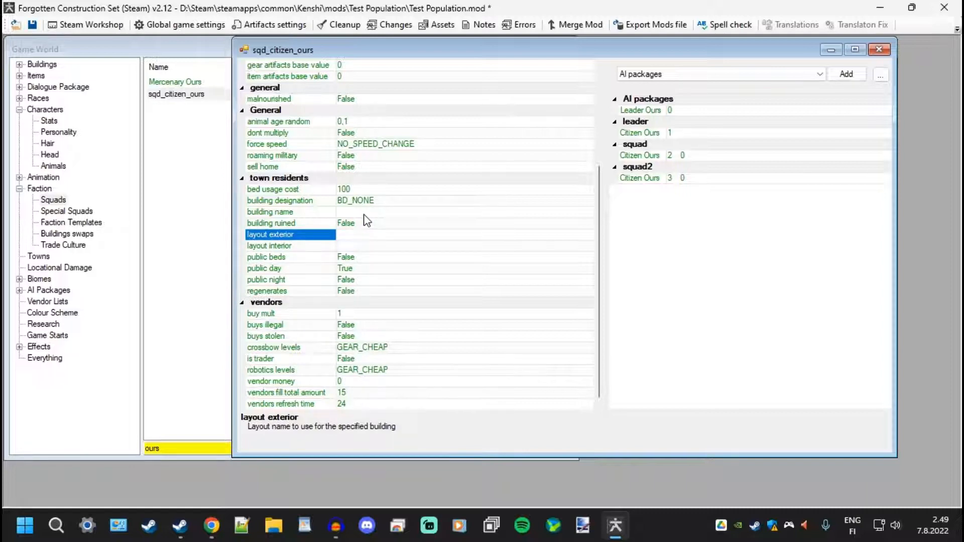
click(357, 213)
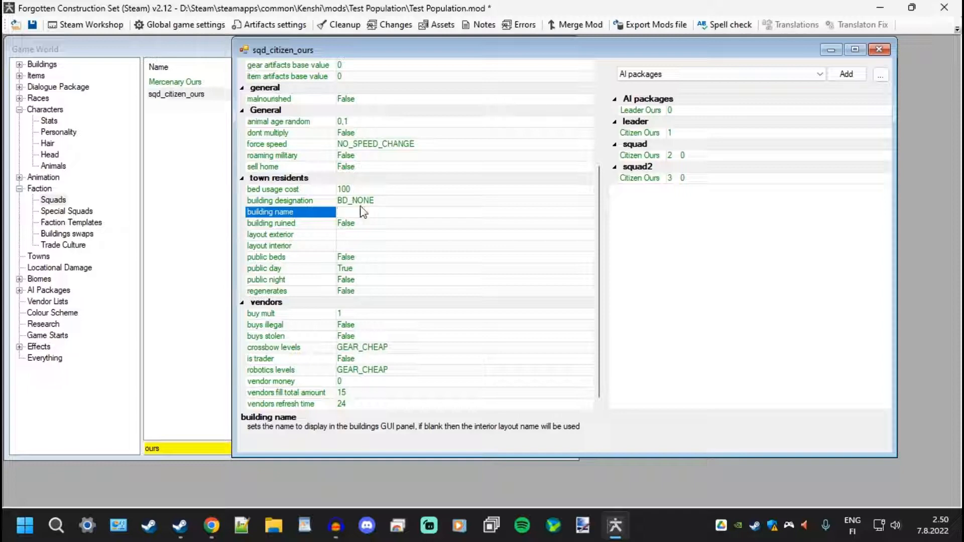
text(Civilian Residence)
Set the squad's layout exterior to civ_exterior and its layout interior to civ_interior.
click(352, 234)
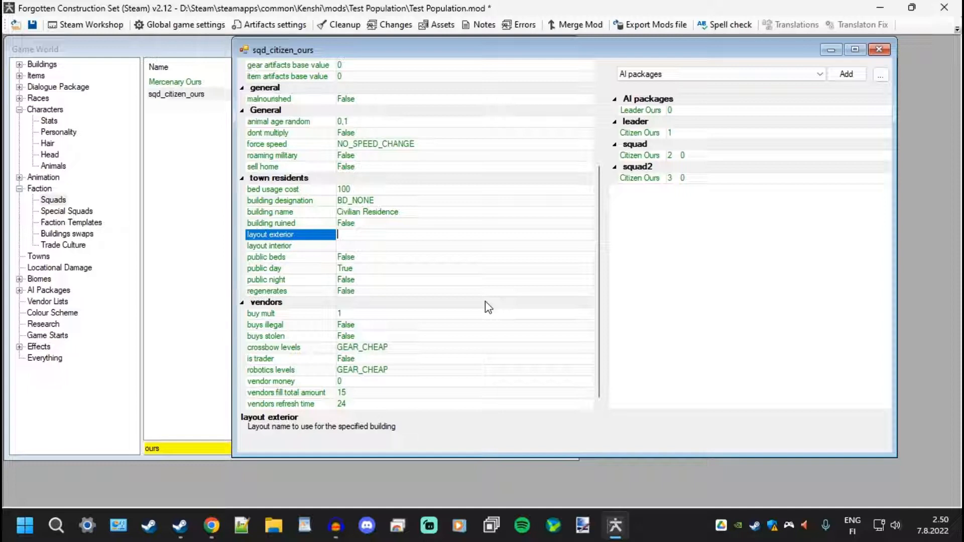
text(civ_exterior)
key(Return)
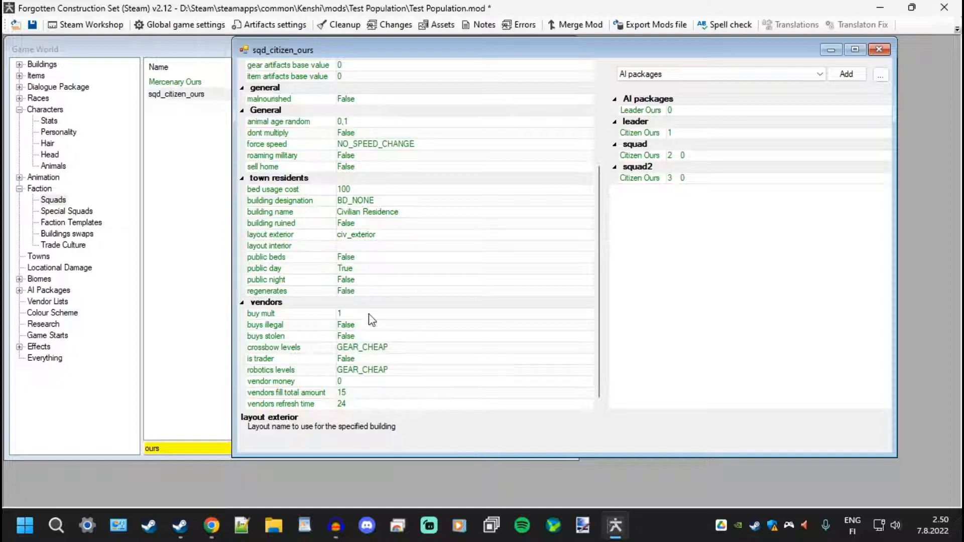
click(357, 246)
text(civ_interior)
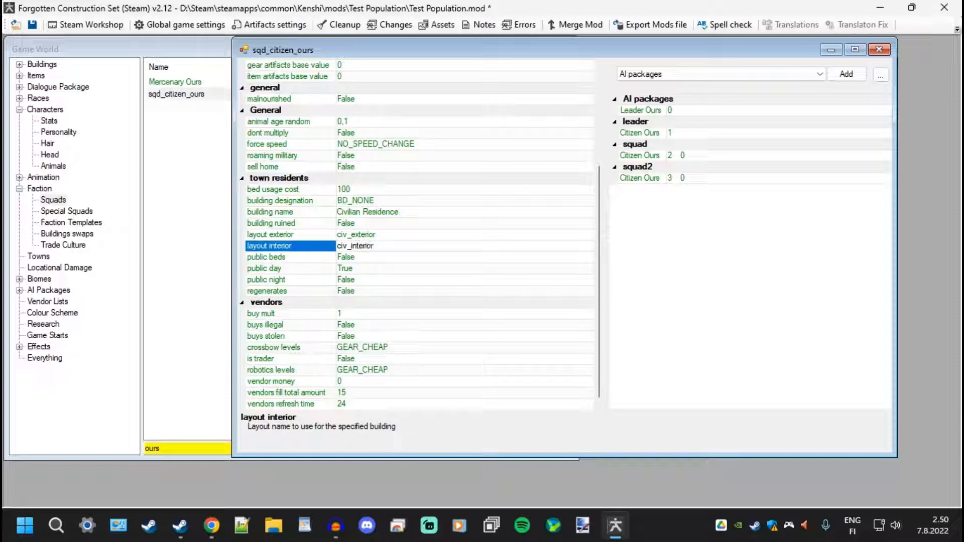
click(384, 257)
Set the initial door state of the citizen squad's building to BROKEN.
scroll(380, 157, up, 5)
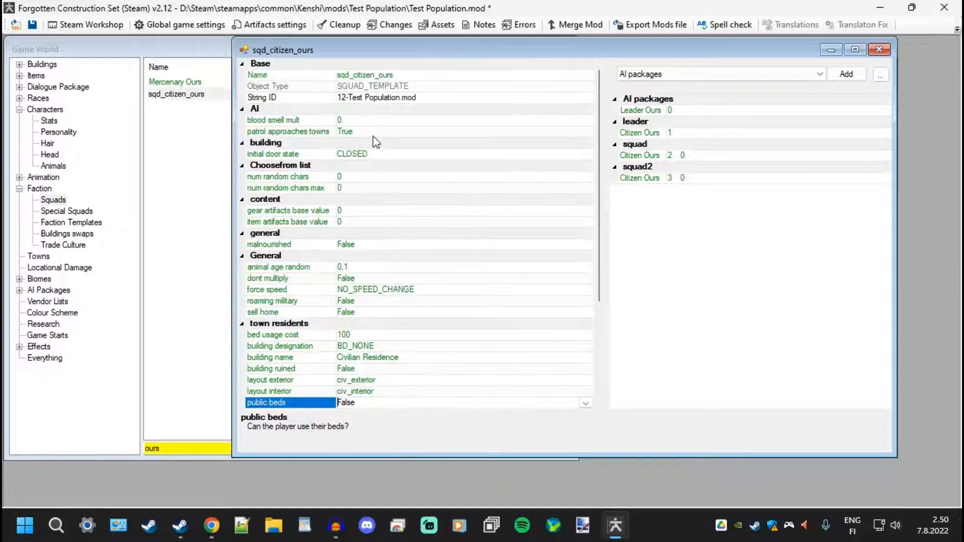
click(375, 155)
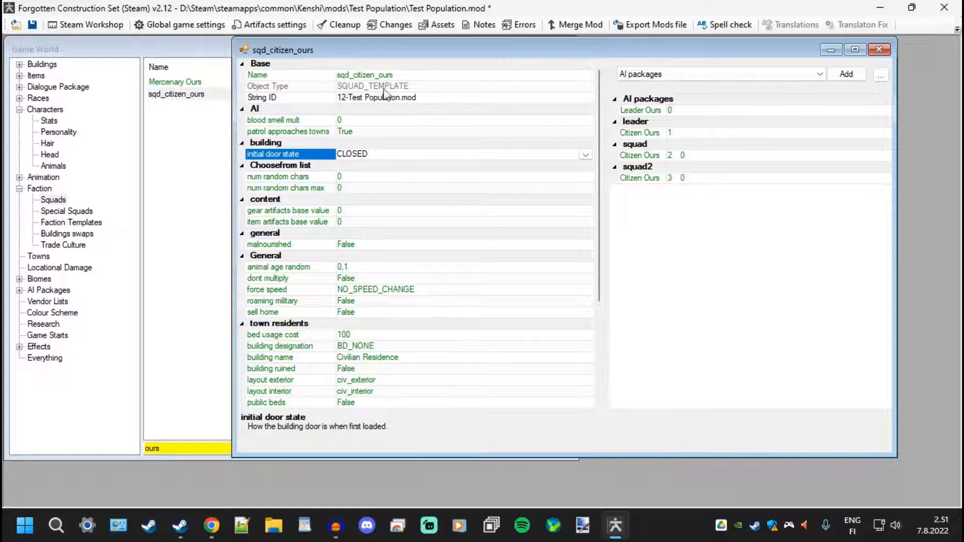
scroll(366, 155, down, 3)
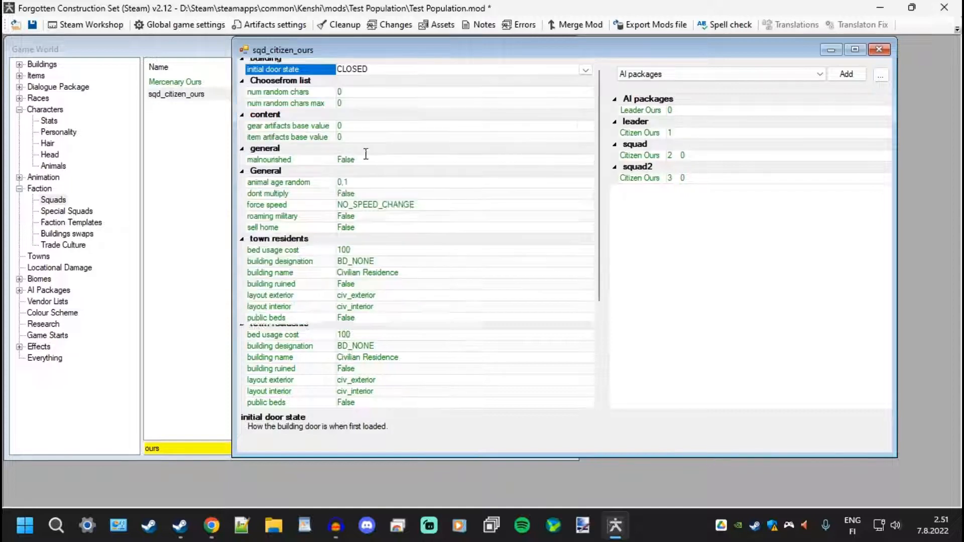
scroll(368, 153, up, 3)
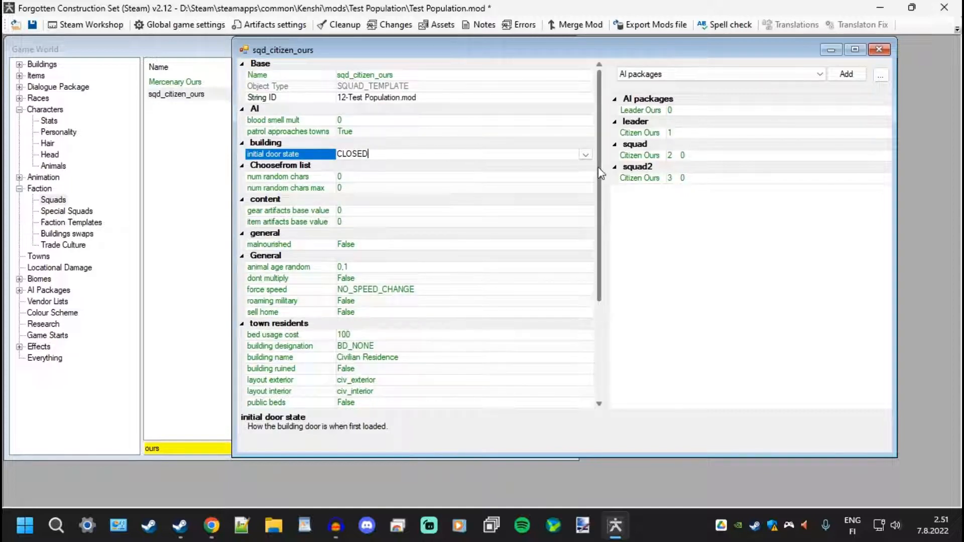
click(586, 154)
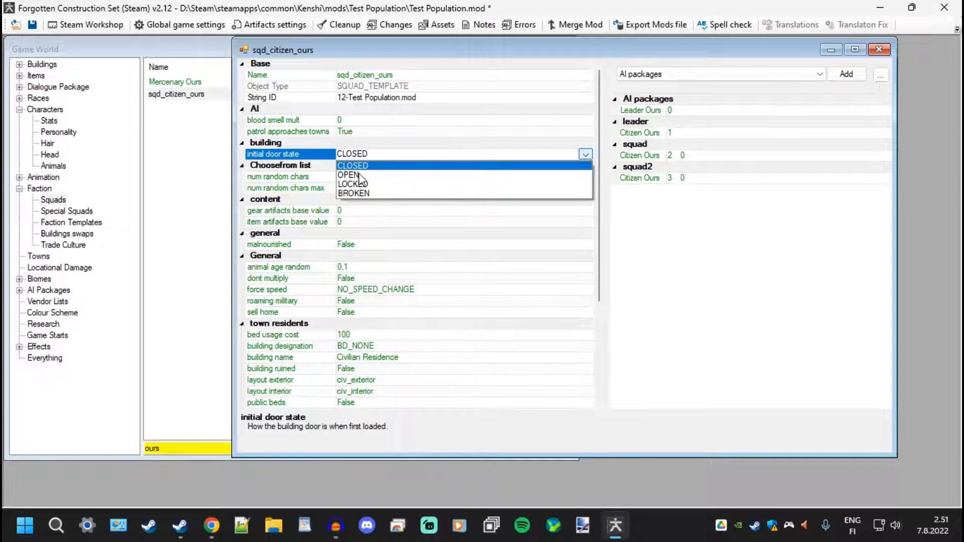
click(358, 194)
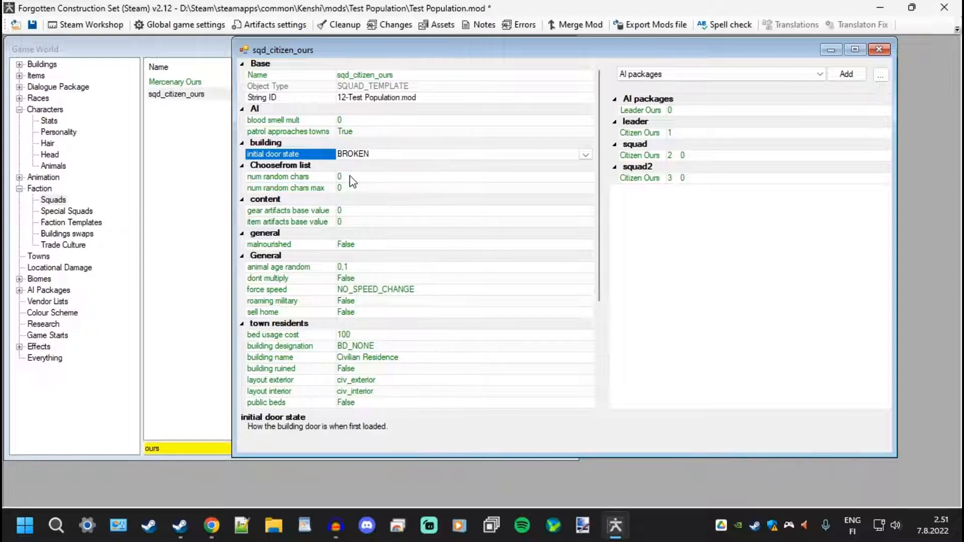
Examine the num random chars property and browse the characters available for the choosefrom list without adding any.
click(351, 177)
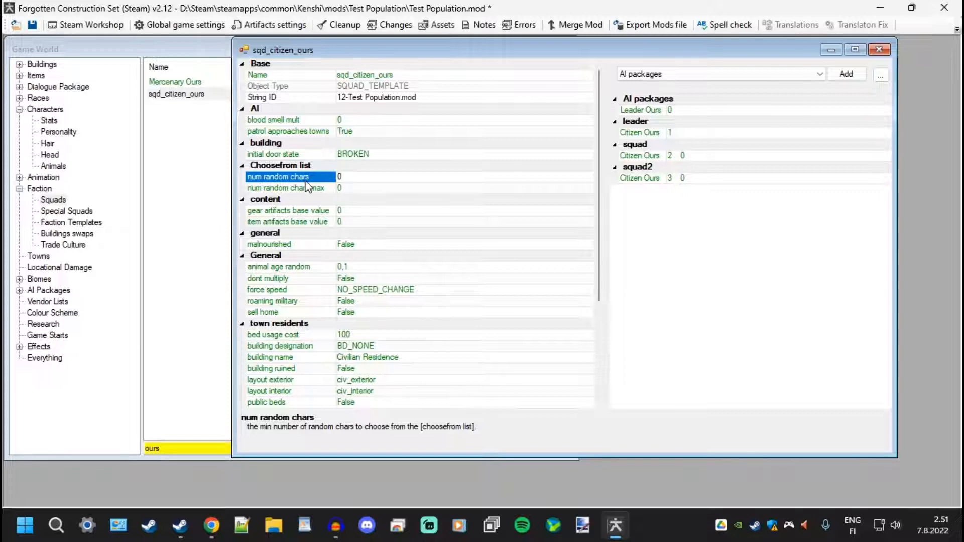
click(655, 75)
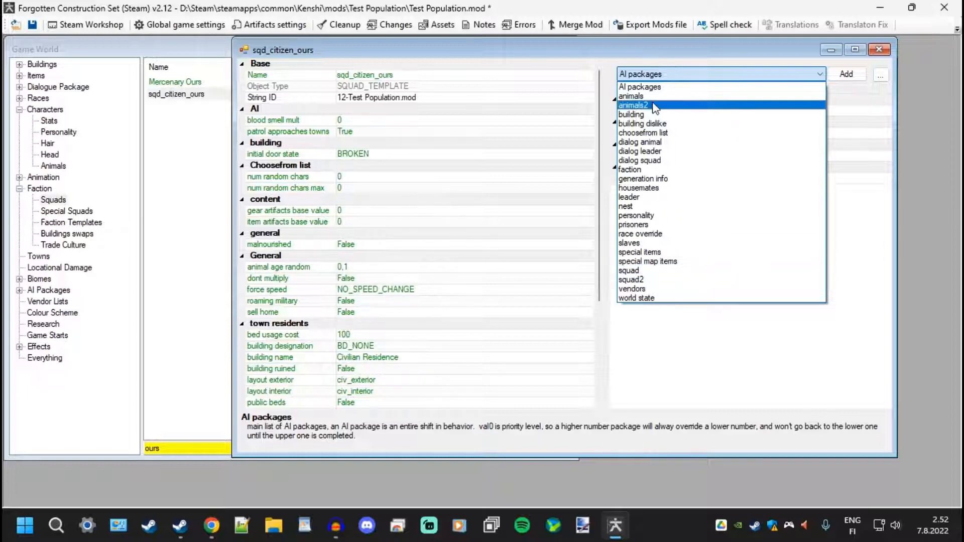
click(643, 133)
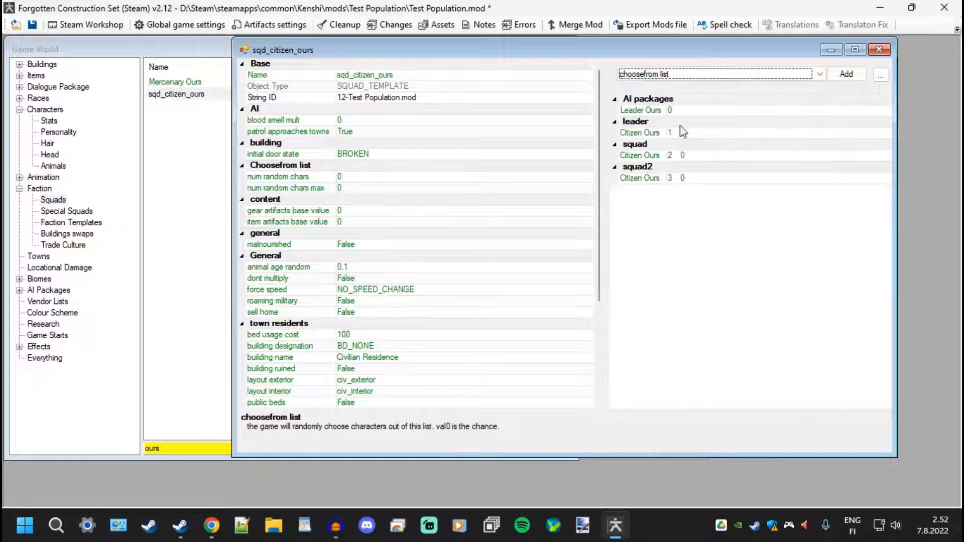
click(846, 74)
scroll(424, 258, down, 8)
scroll(425, 259, down, 5)
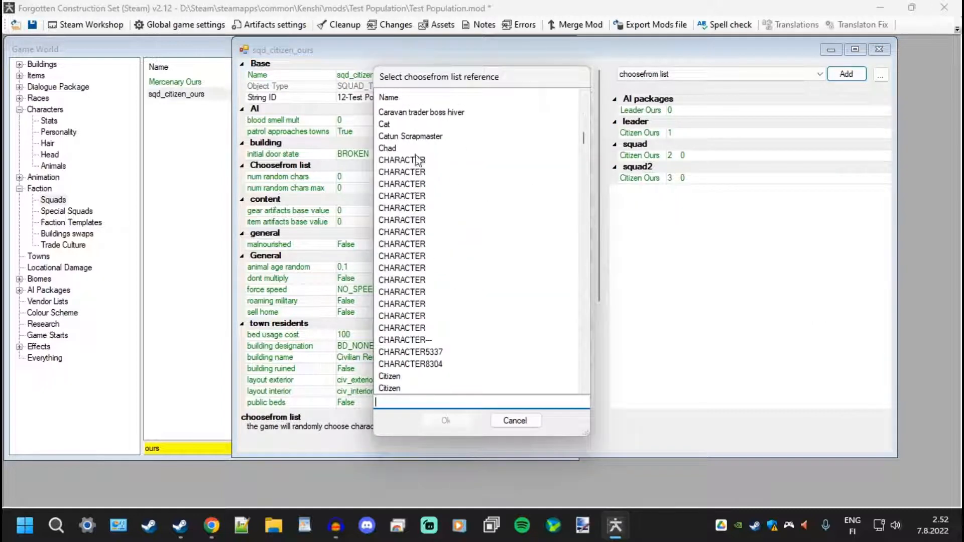
click(515, 420)
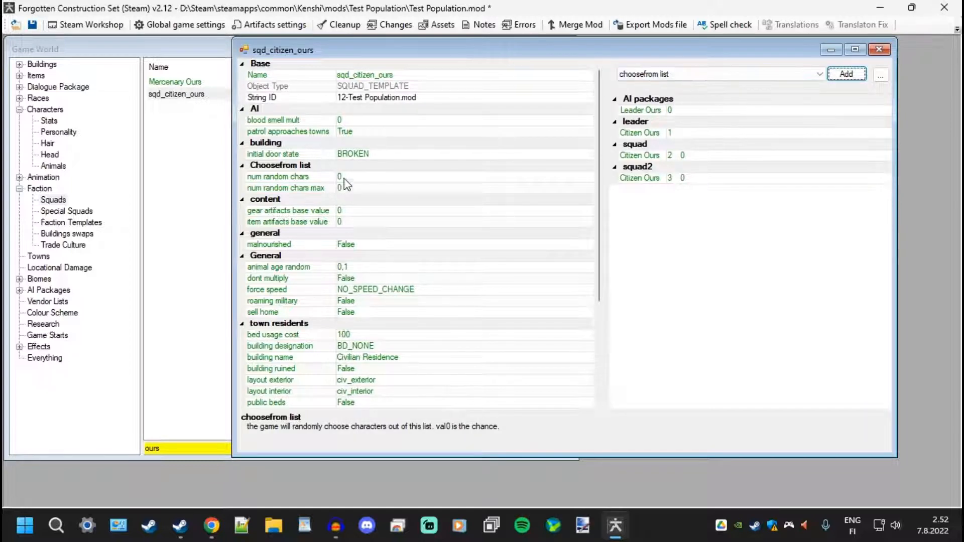
Try adding Anti-Slaver Jonin HQ to the squad's choosefrom list, and remove that entry again.
click(847, 73)
double_click(447, 232)
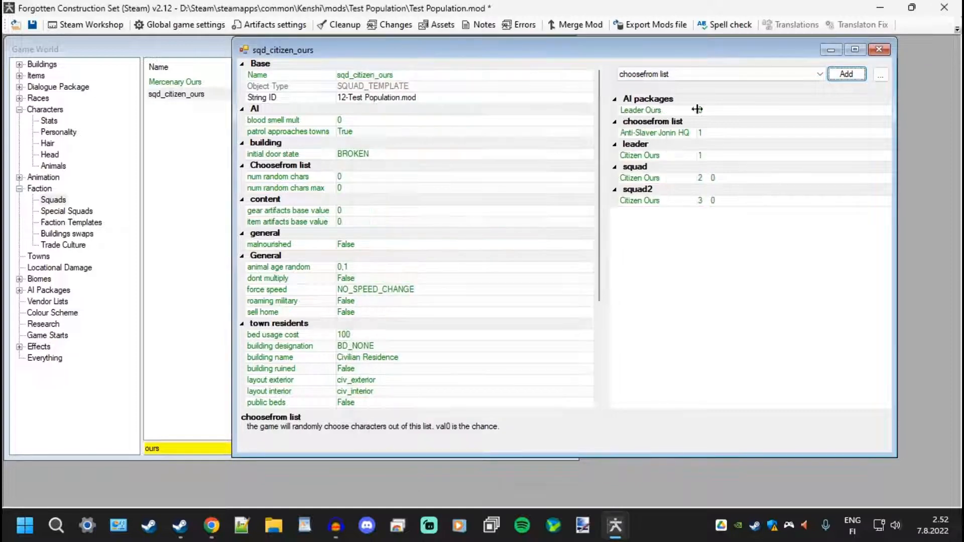
click(677, 134)
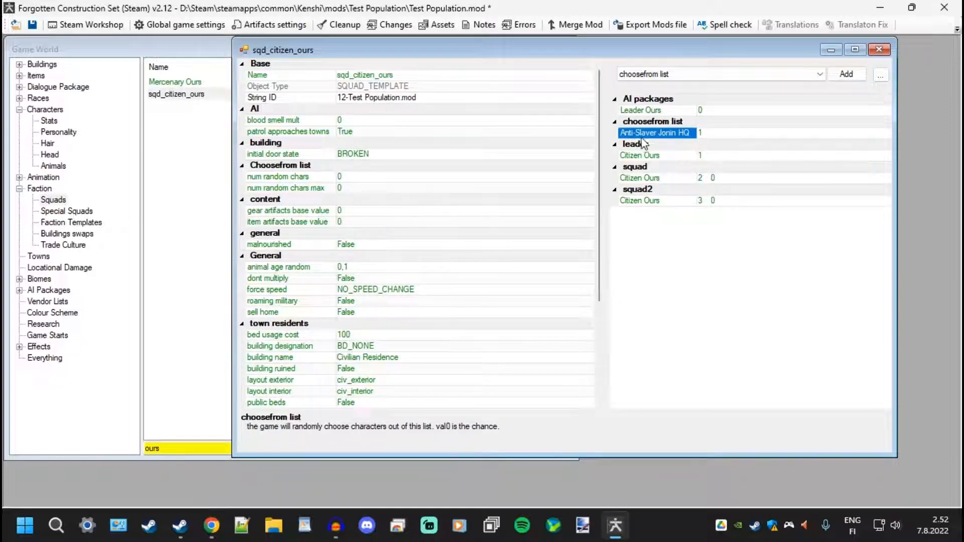
right_click(660, 139)
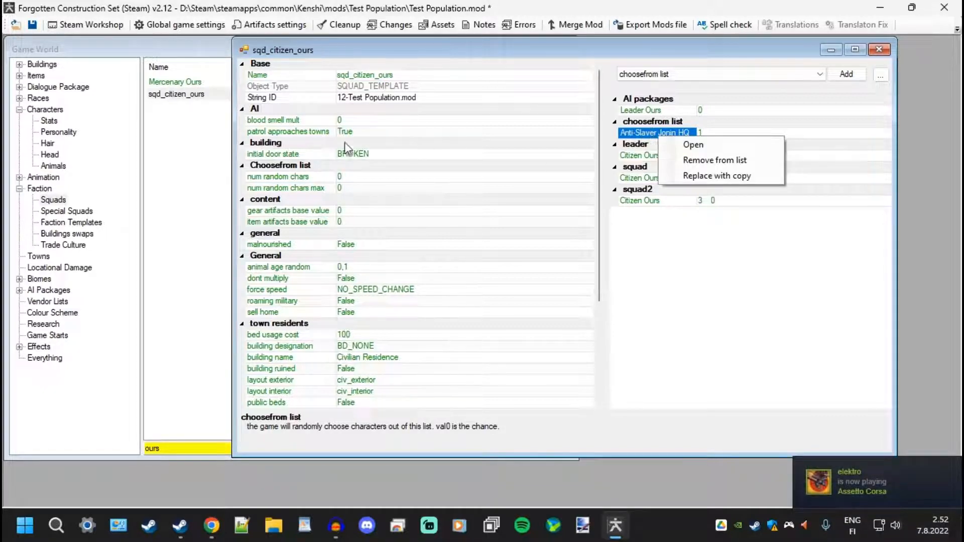
click(703, 161)
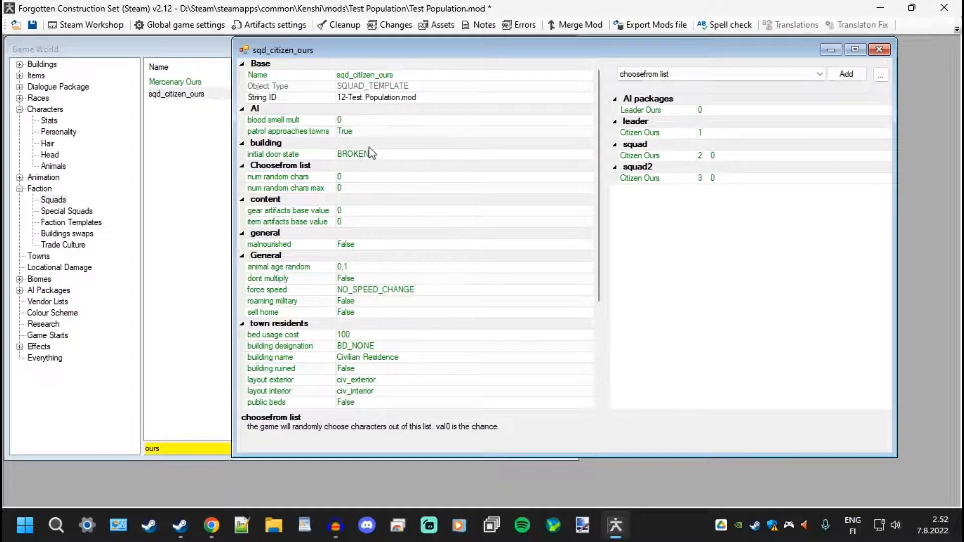
Examine the descriptions of the item artifacts base value, malnourished and dont multiply properties of the citizen squad.
scroll(334, 179, down, 3)
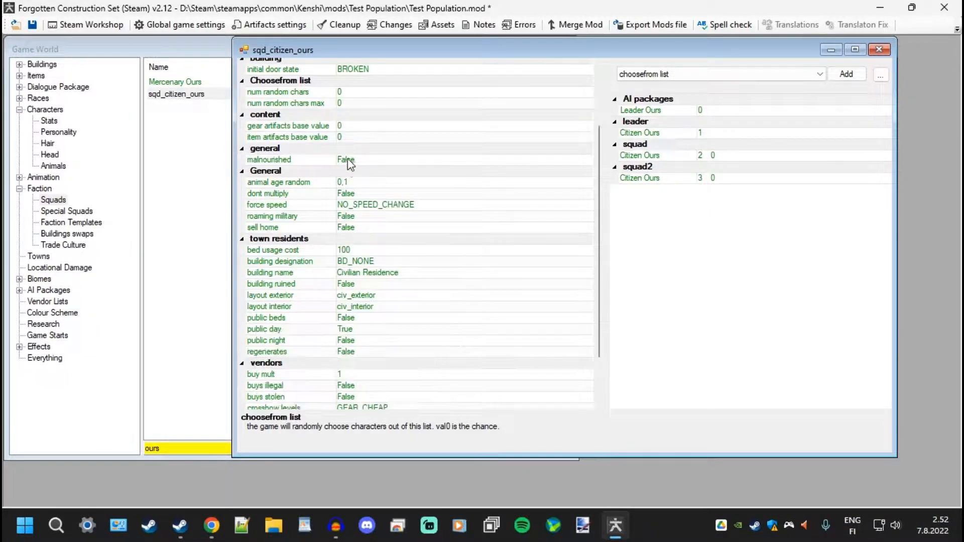
scroll(338, 166, up, 3)
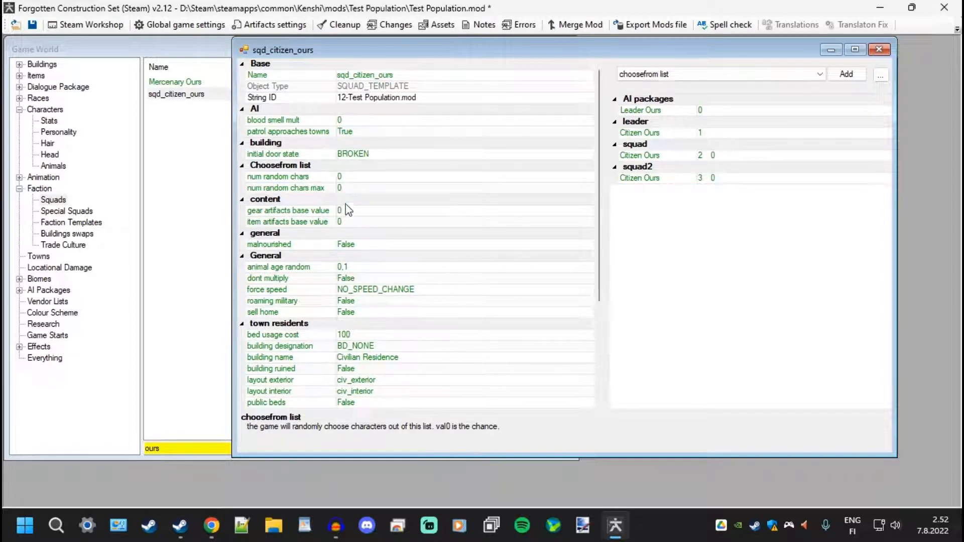
scroll(349, 201, down, 3)
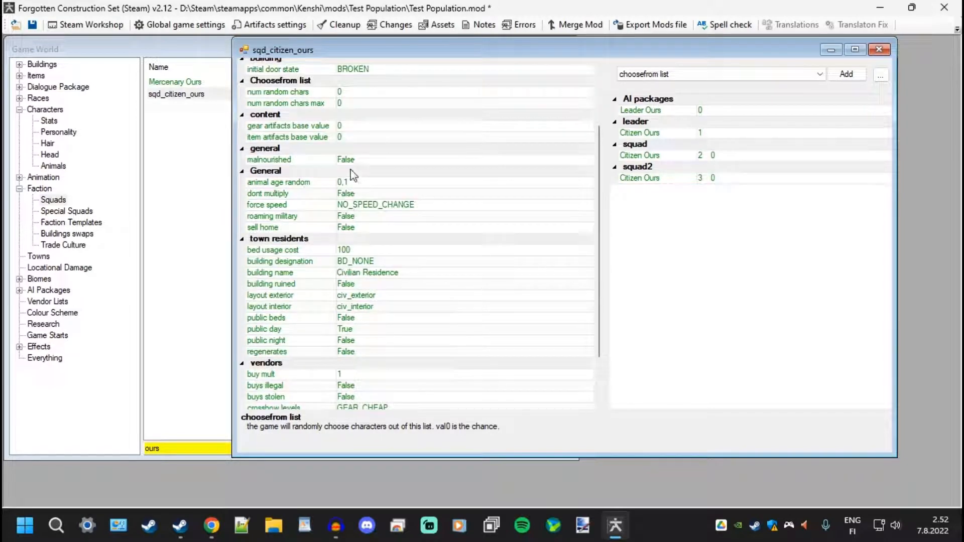
click(320, 141)
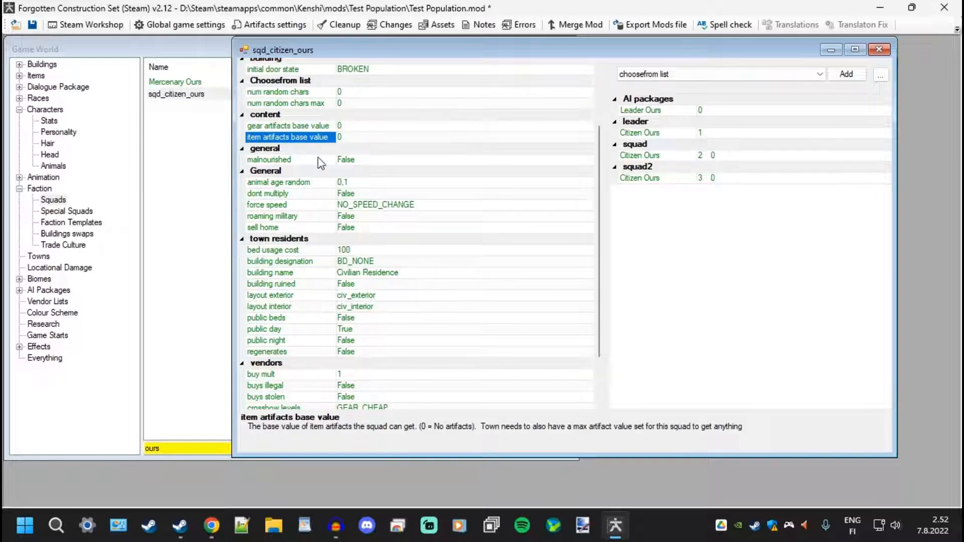
click(318, 159)
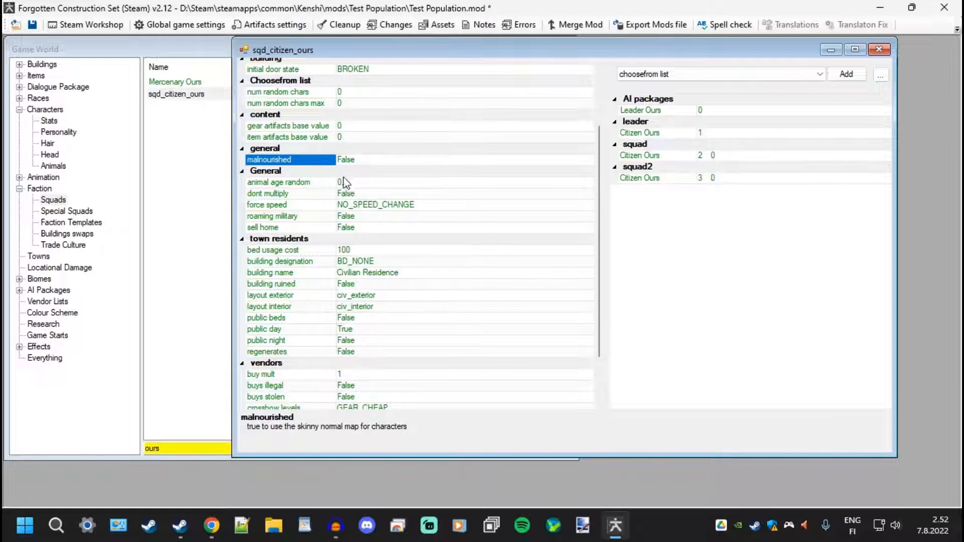
click(284, 194)
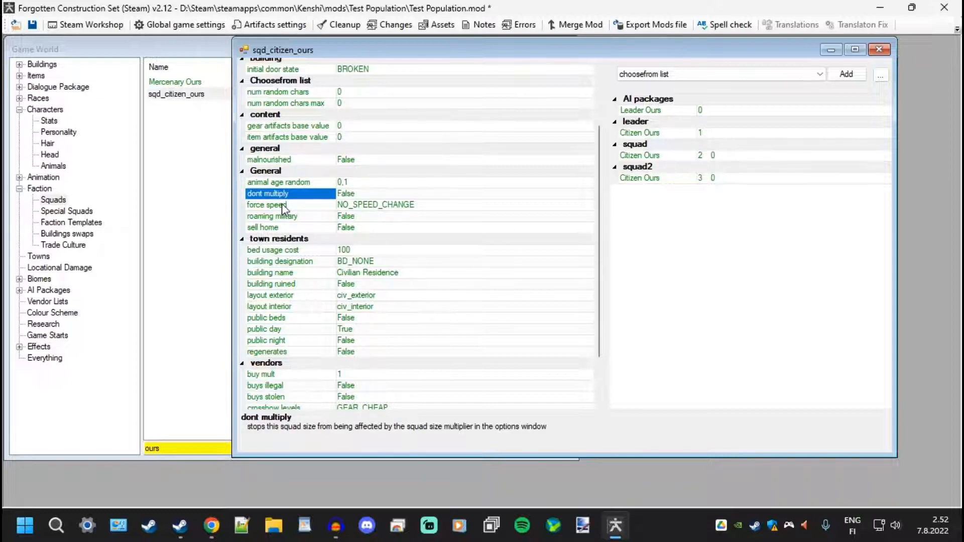
Set the citizen squad's force speed to WALK and its sell home property to True.
click(354, 205)
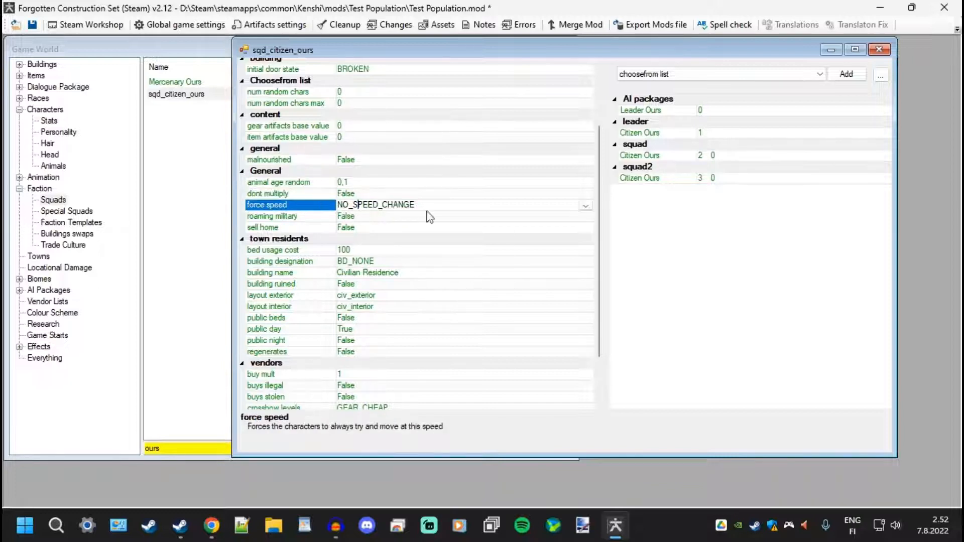
click(586, 205)
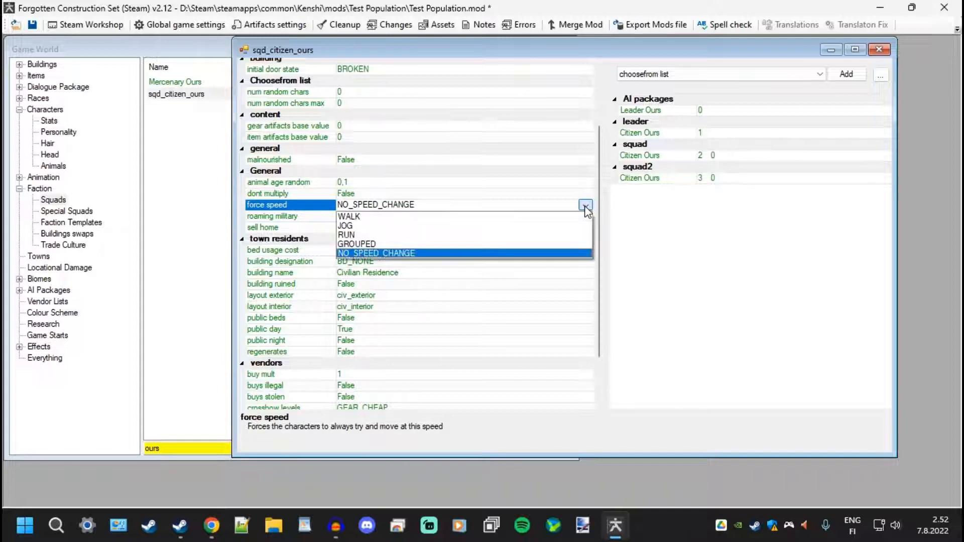
click(360, 218)
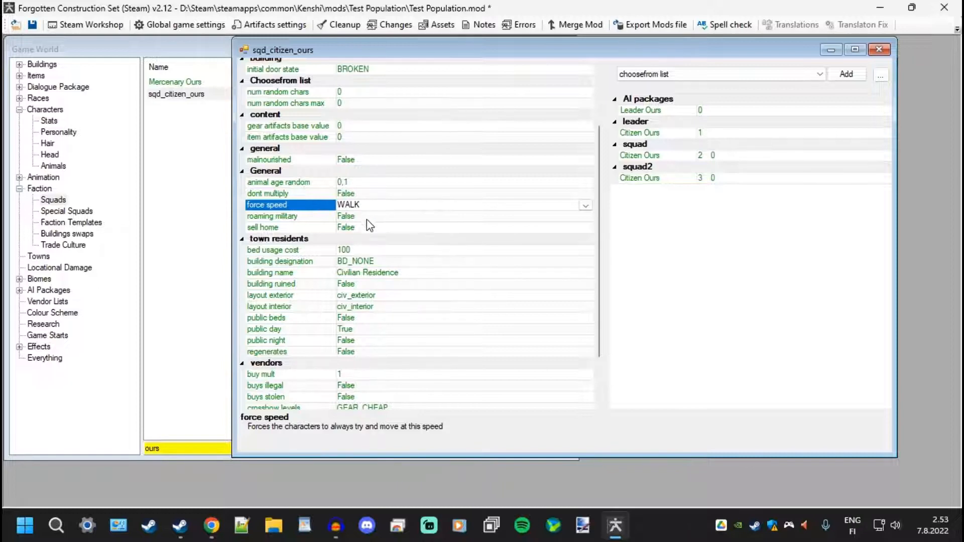
click(366, 227)
click(585, 227)
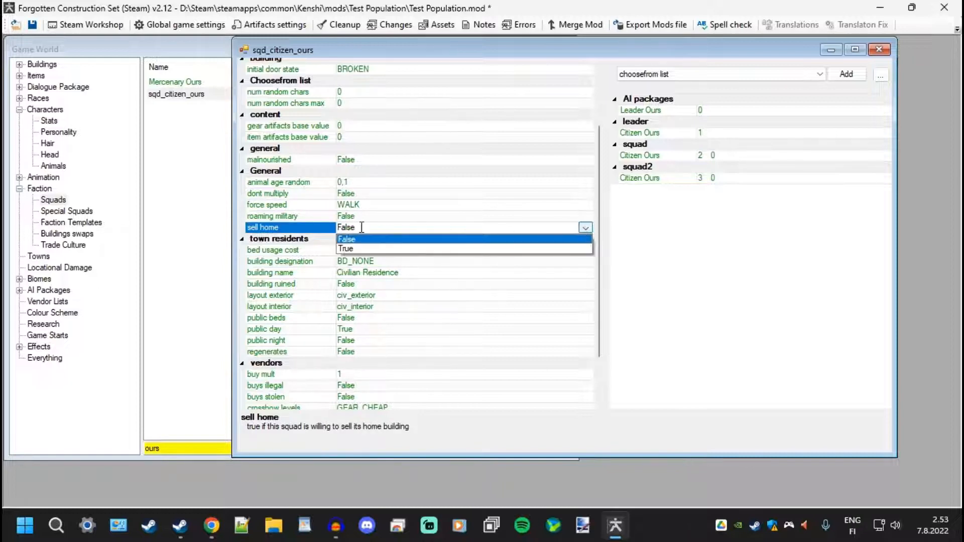
click(346, 249)
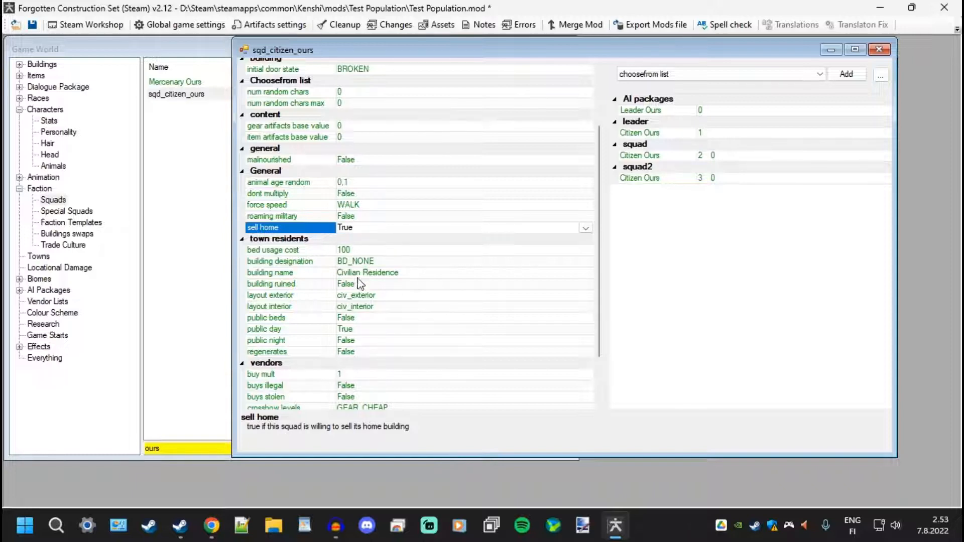
Set the citizen squad's building designation to BD_RESIDENTIAL.
scroll(359, 284, down, 2)
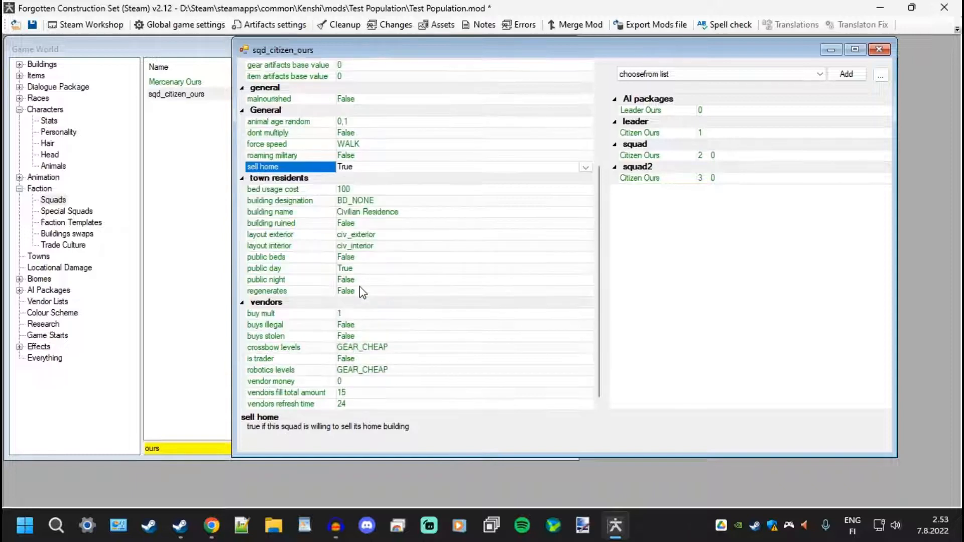
click(370, 189)
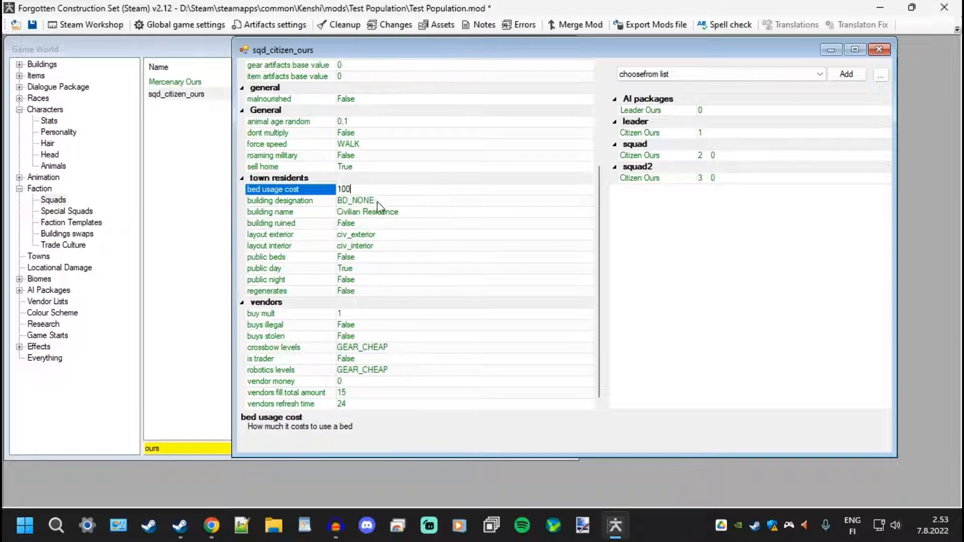
click(377, 200)
click(585, 201)
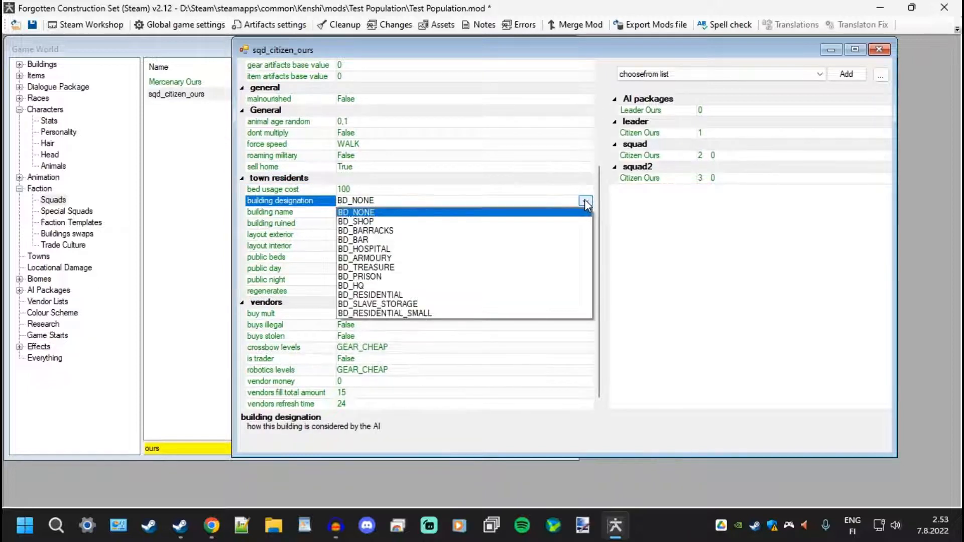
click(385, 295)
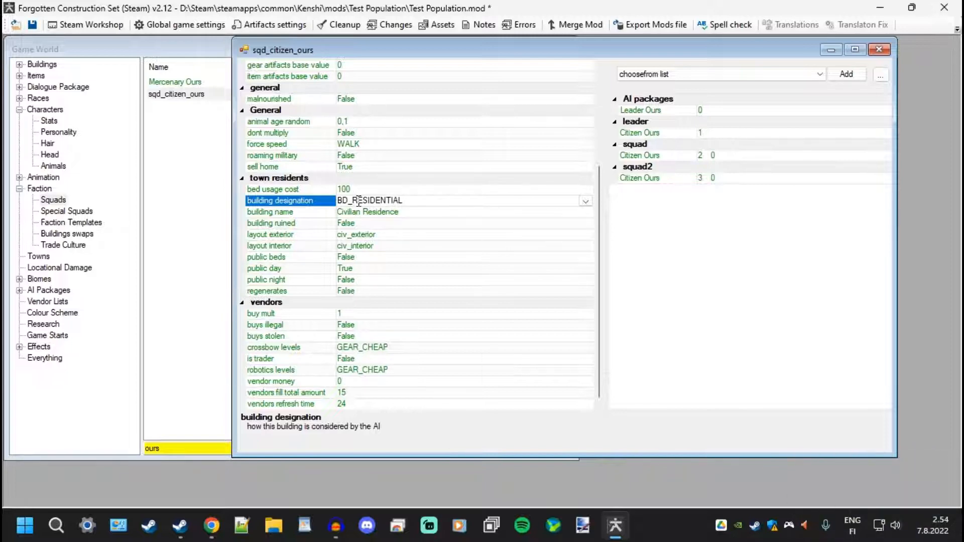
click(336, 525)
click(336, 526)
Set the citizen squad's public day and public night properties to True.
click(360, 258)
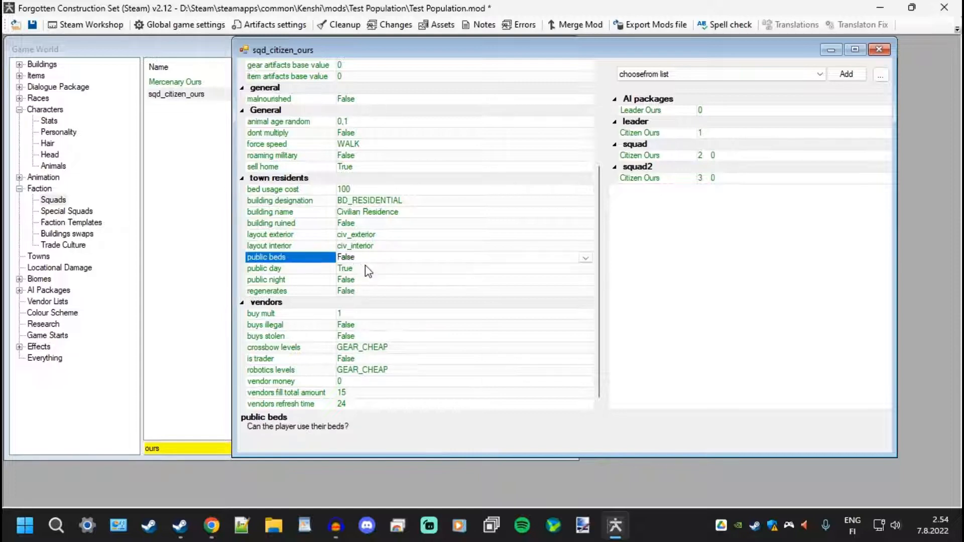
click(368, 271)
click(585, 268)
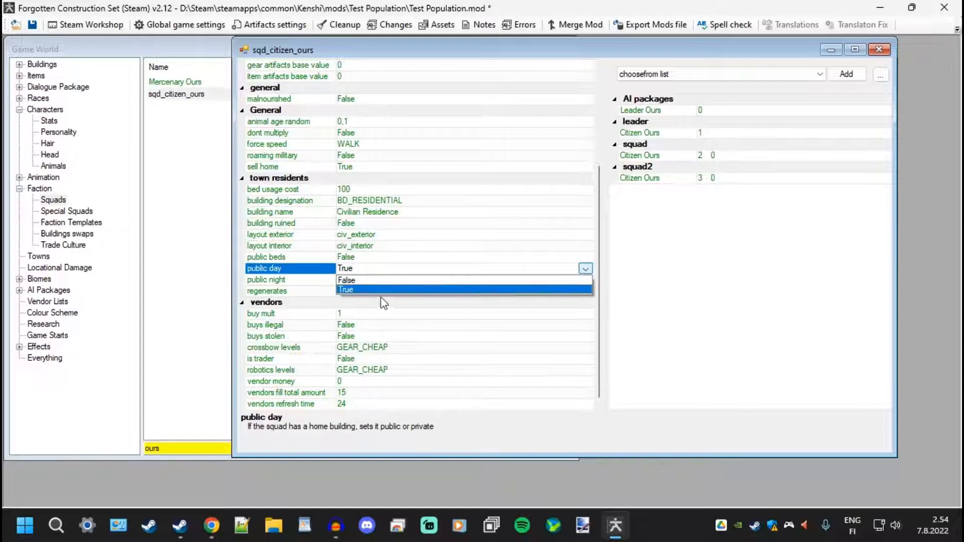
click(367, 290)
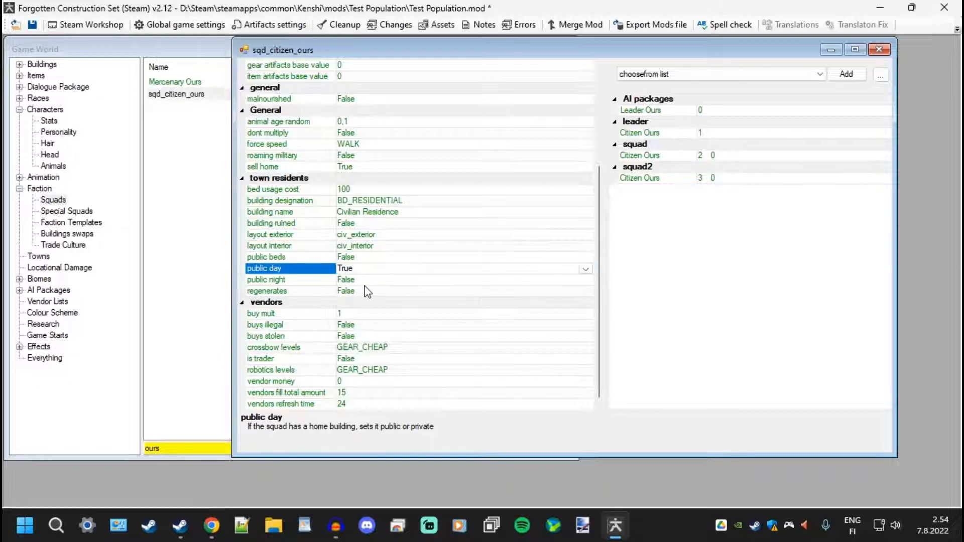
click(366, 280)
click(585, 280)
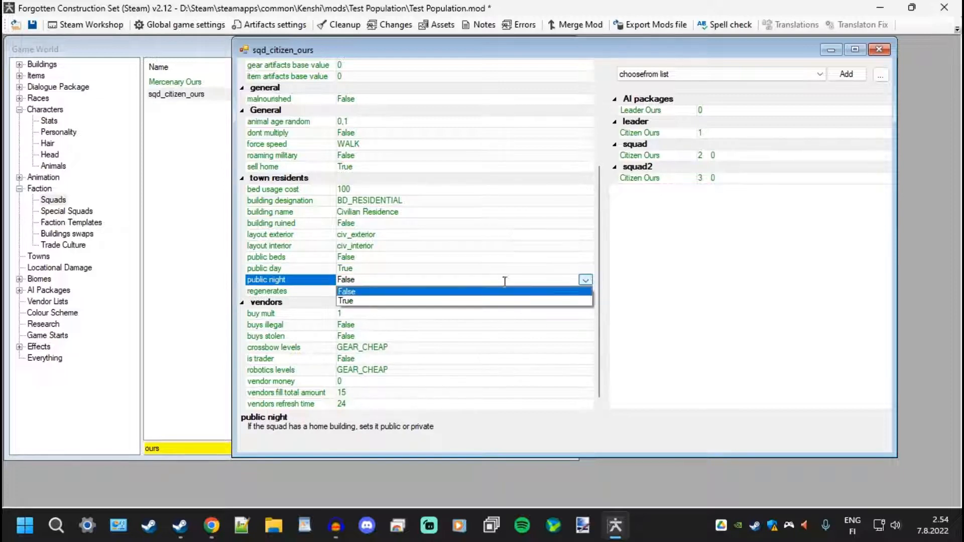
click(360, 302)
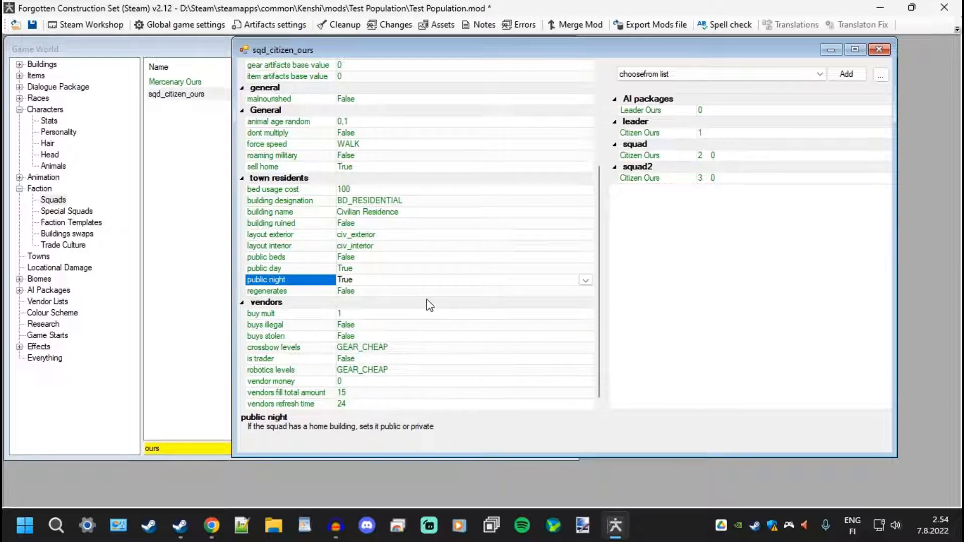
Set the citizen squad's regenerates property to True.
click(367, 290)
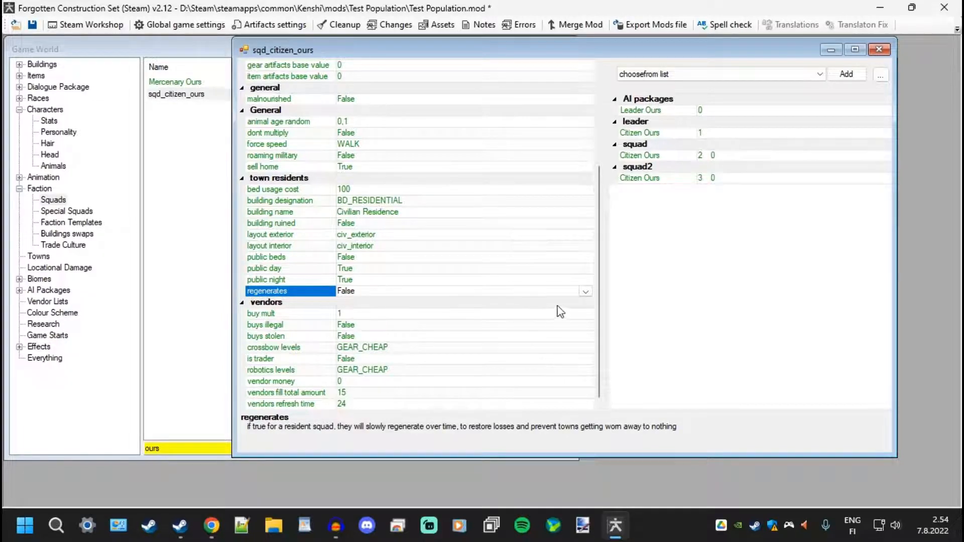
click(585, 292)
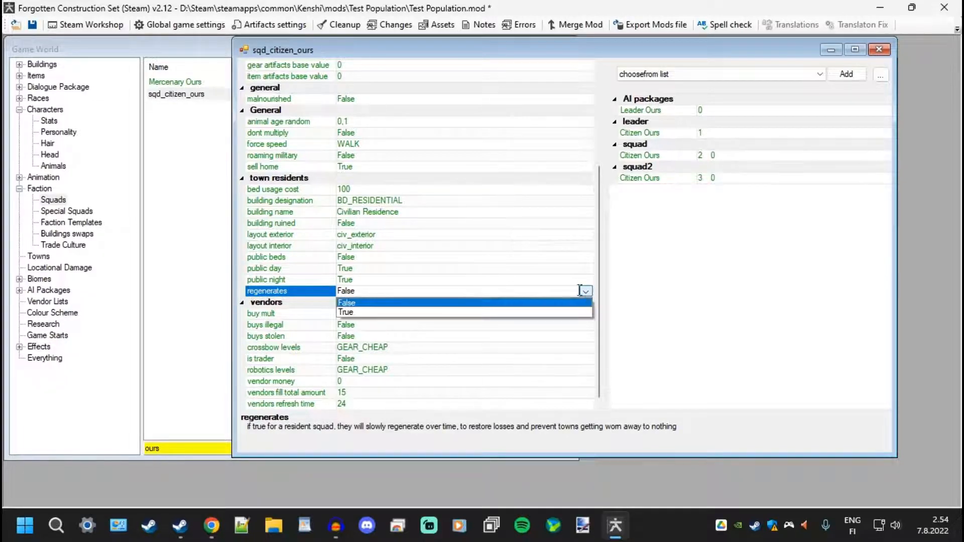
click(355, 314)
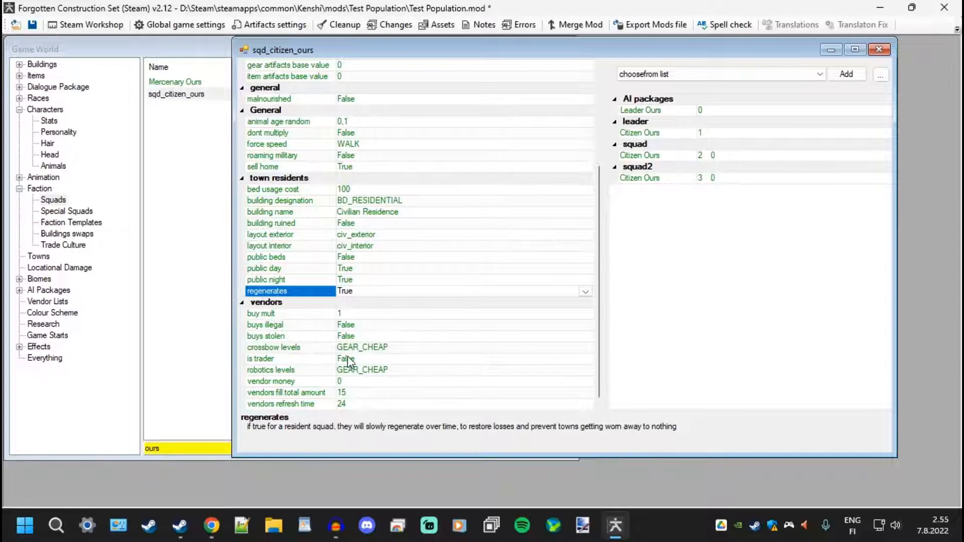
Examine the citizen squad's layout exterior and layout interior properties, and close the squad's window.
scroll(490, 315, up, 5)
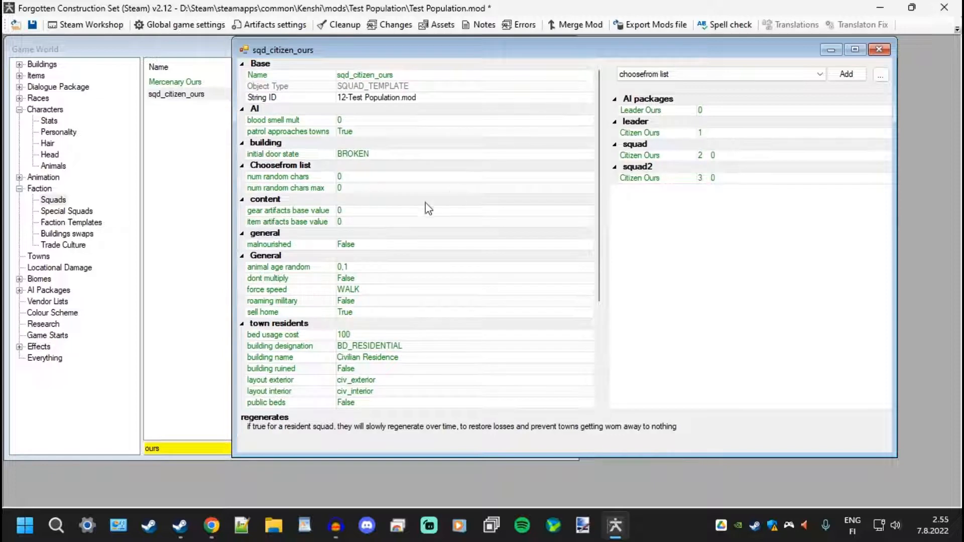
scroll(428, 208, down, 4)
click(336, 234)
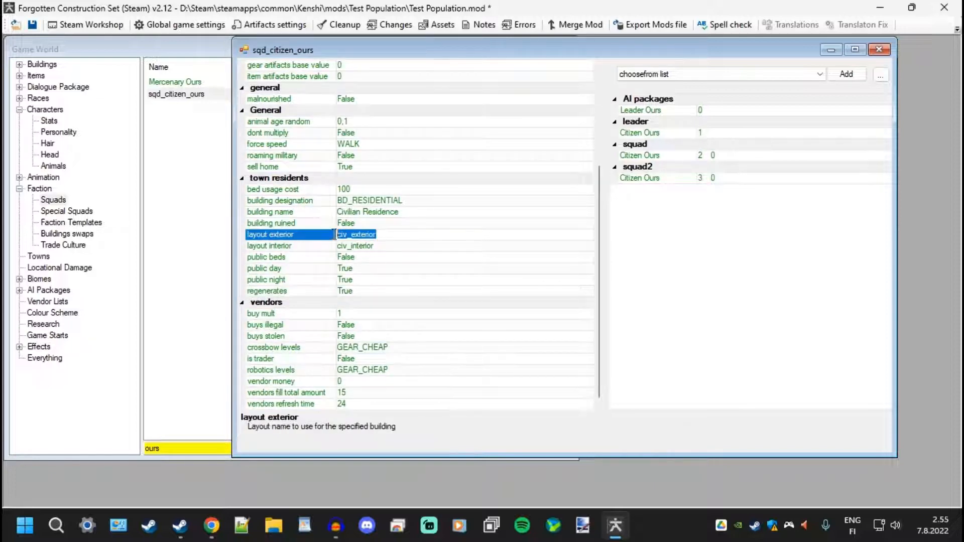
click(339, 246)
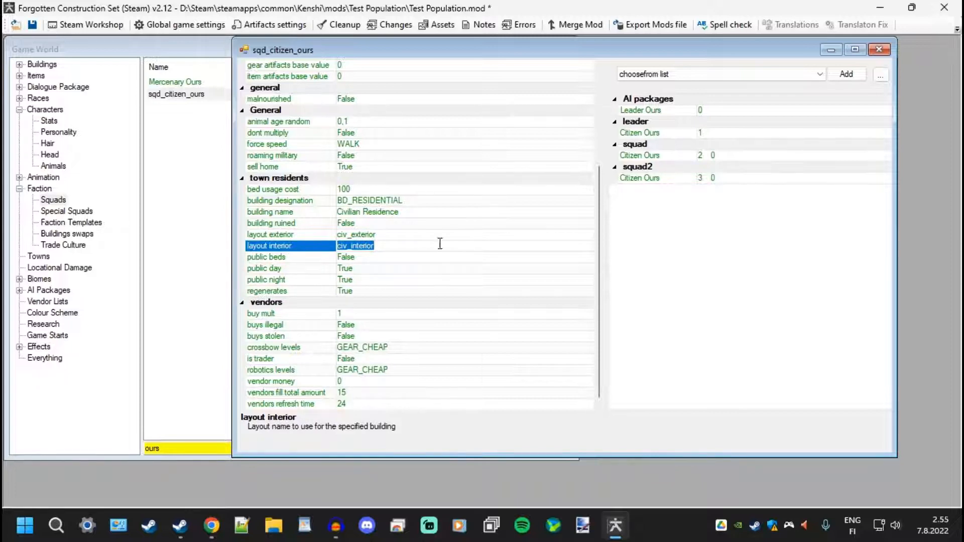
click(879, 50)
Examine the properties and references of the Mercenary Ours squad, and close its window.
double_click(194, 82)
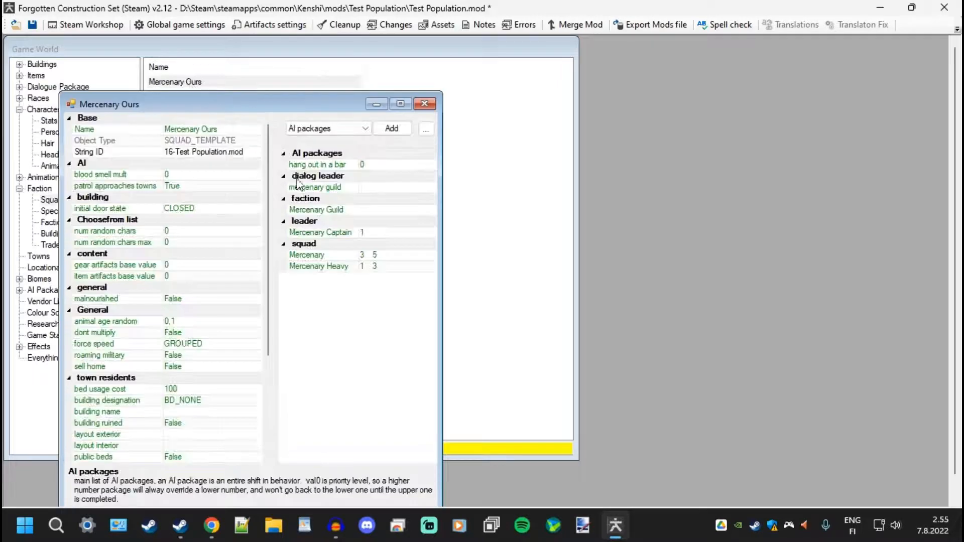
scroll(212, 179, down, 4)
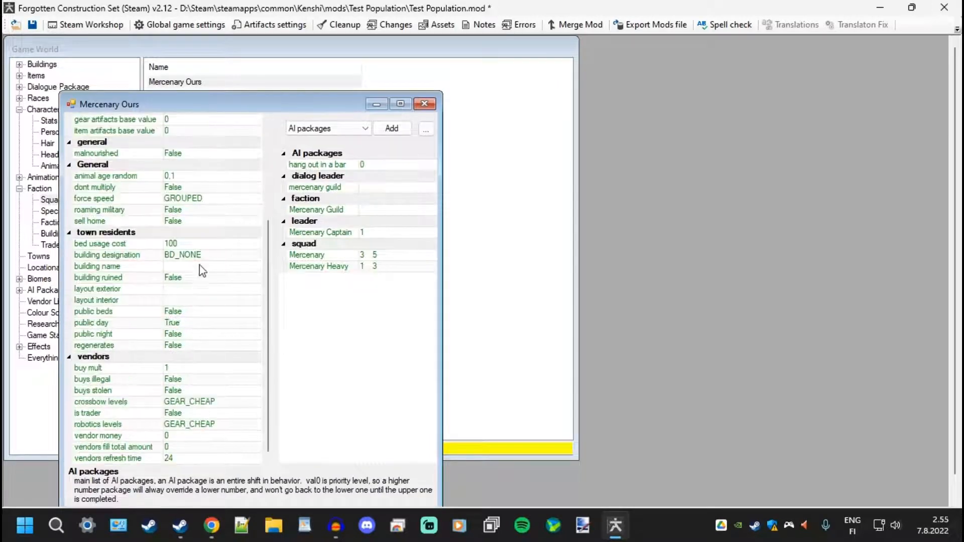
drag(287, 105, 483, 83)
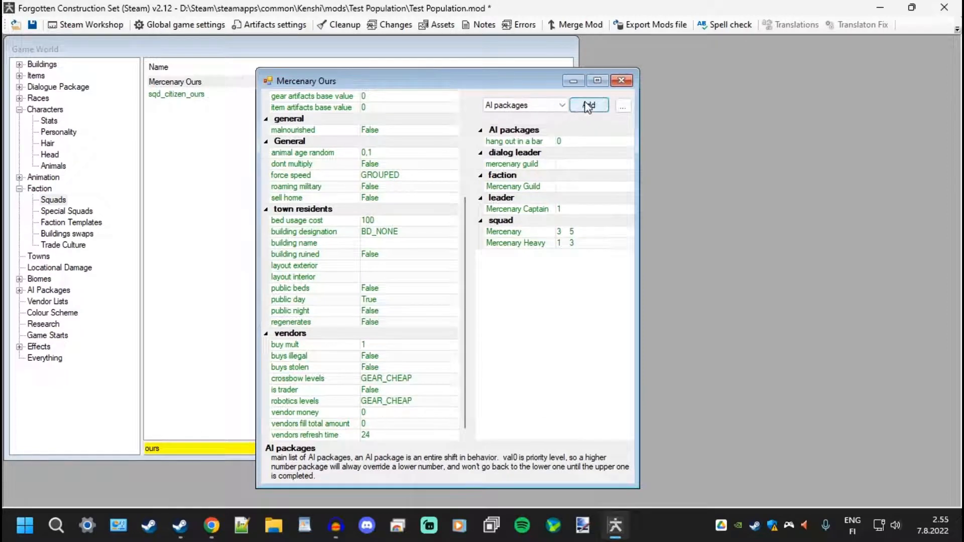
click(621, 81)
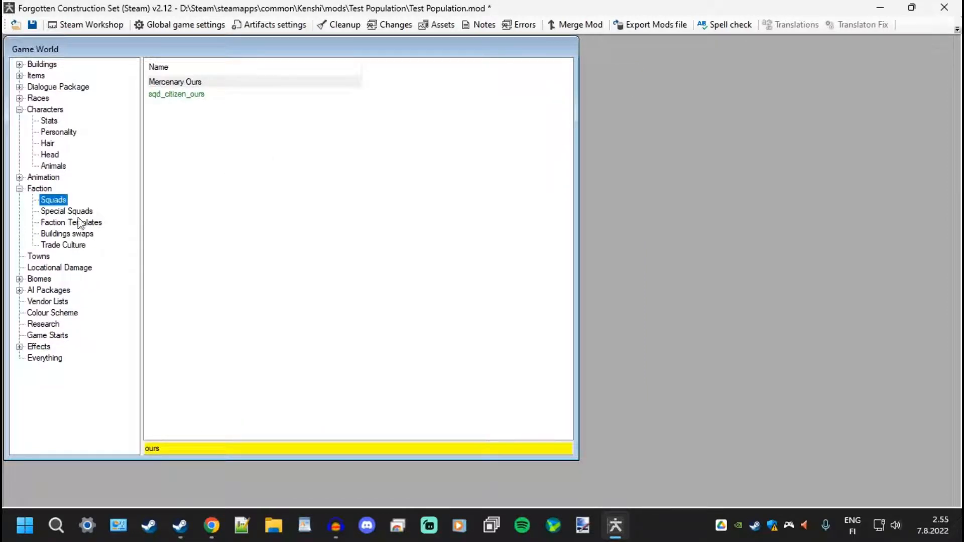
Find the town Our Town by filtering the towns with "our", and rename it to Town Ours.
click(39, 257)
drag(169, 451, 129, 453)
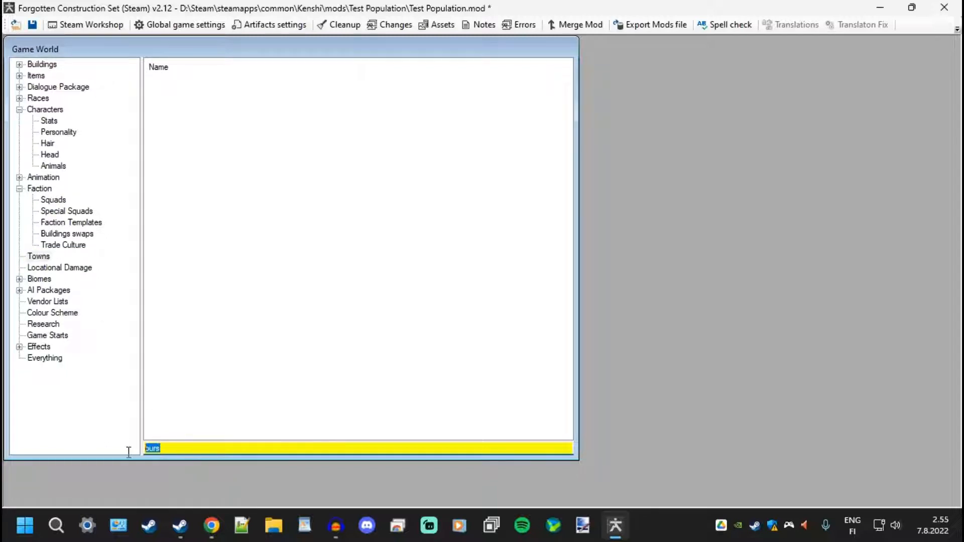
key(End)
key(BackSpace)
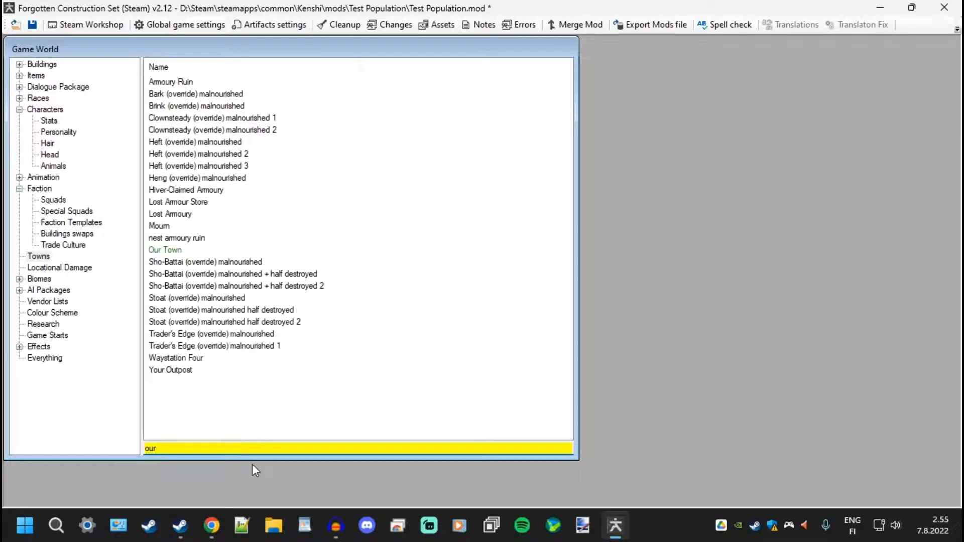
double_click(176, 250)
click(234, 148)
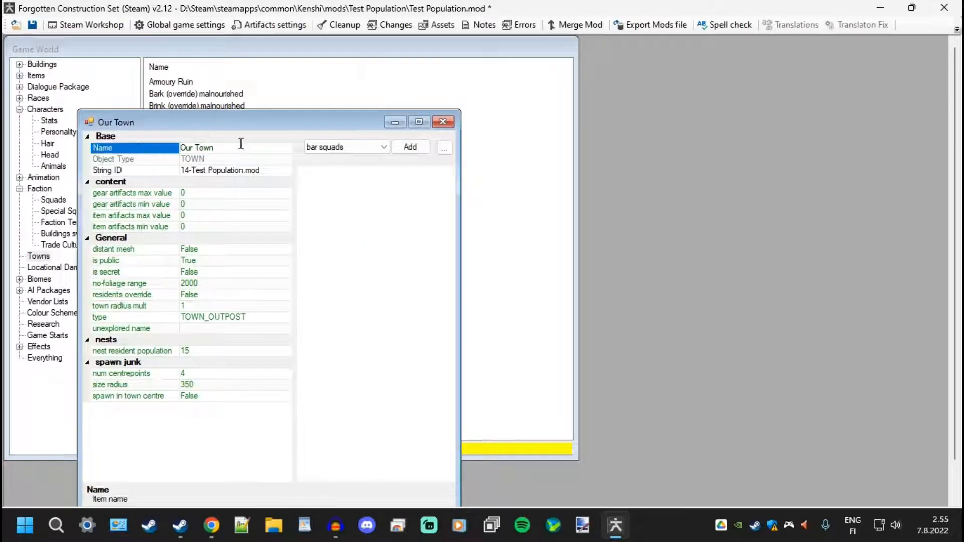
double_click(118, 148)
text(Tow)
drag(242, 125, 439, 86)
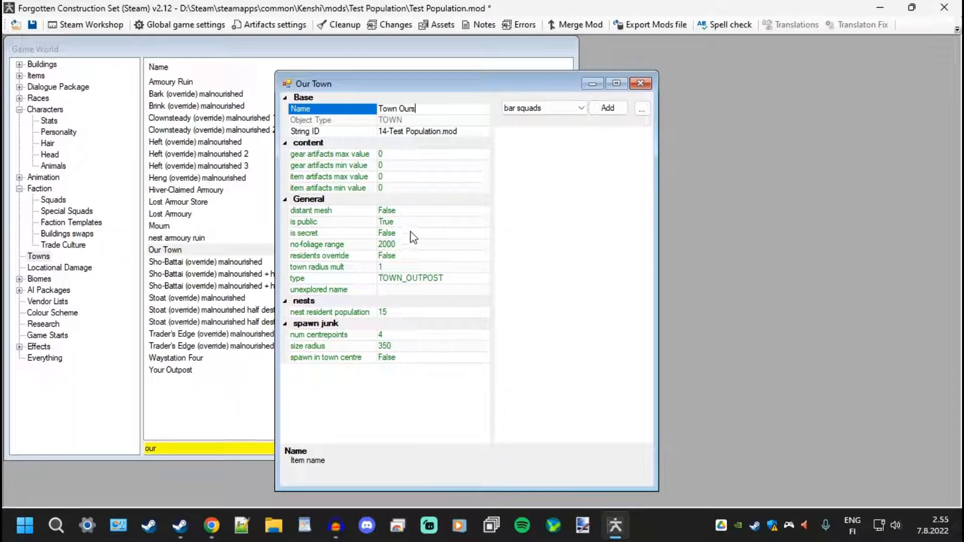
Examine the type property of Town Ours and its available options.
click(397, 280)
click(397, 279)
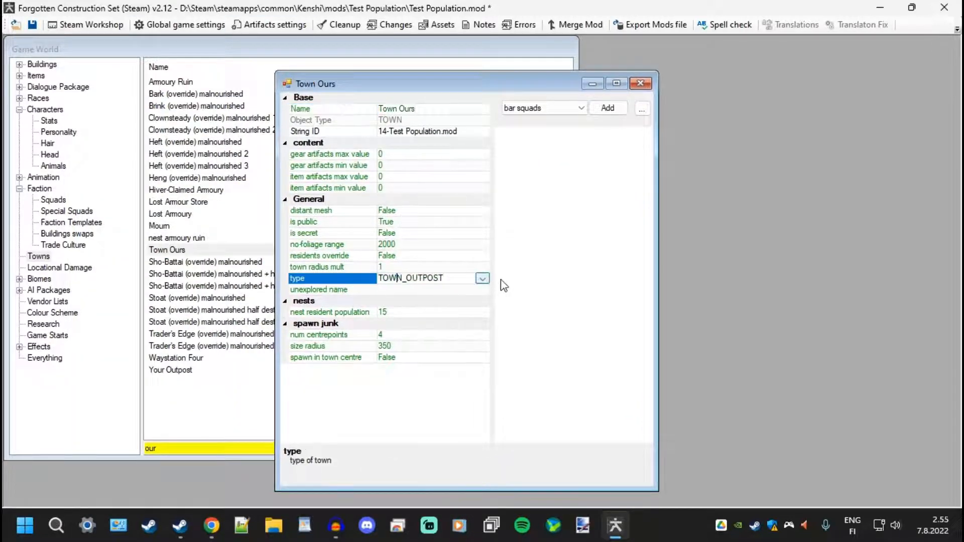
click(482, 278)
click(482, 278)
click(482, 278)
click(558, 291)
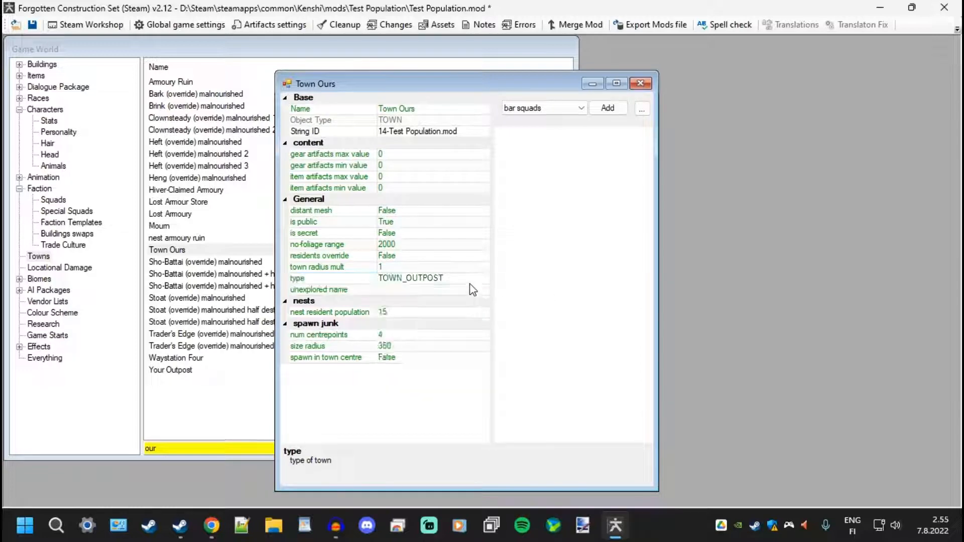
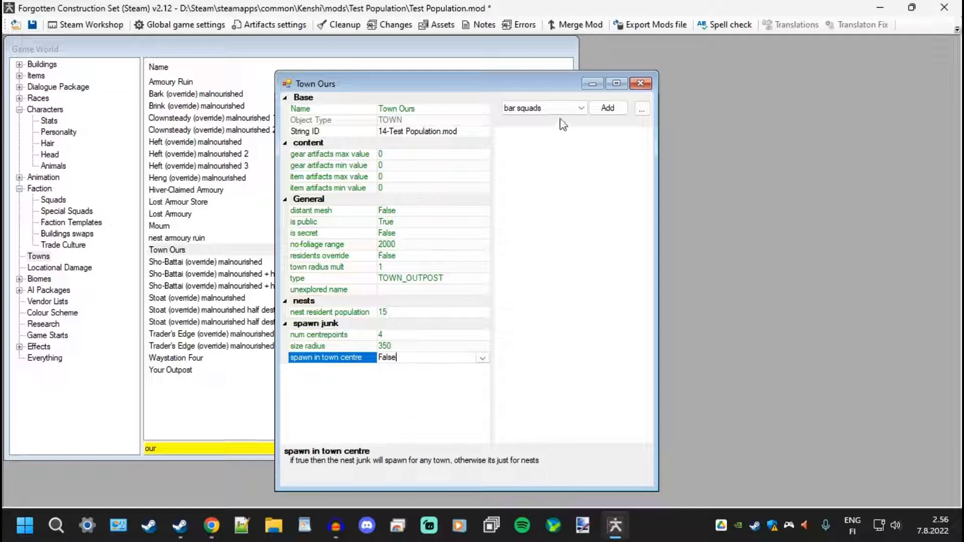
Open Faction Ours and arrange its window side by side with the Town Ours window.
drag(512, 91, 607, 66)
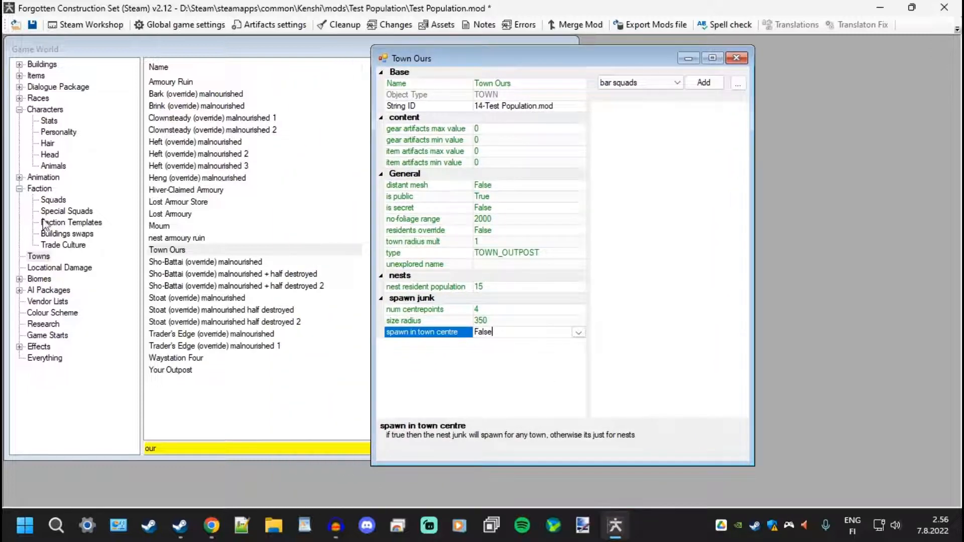
click(39, 189)
double_click(177, 82)
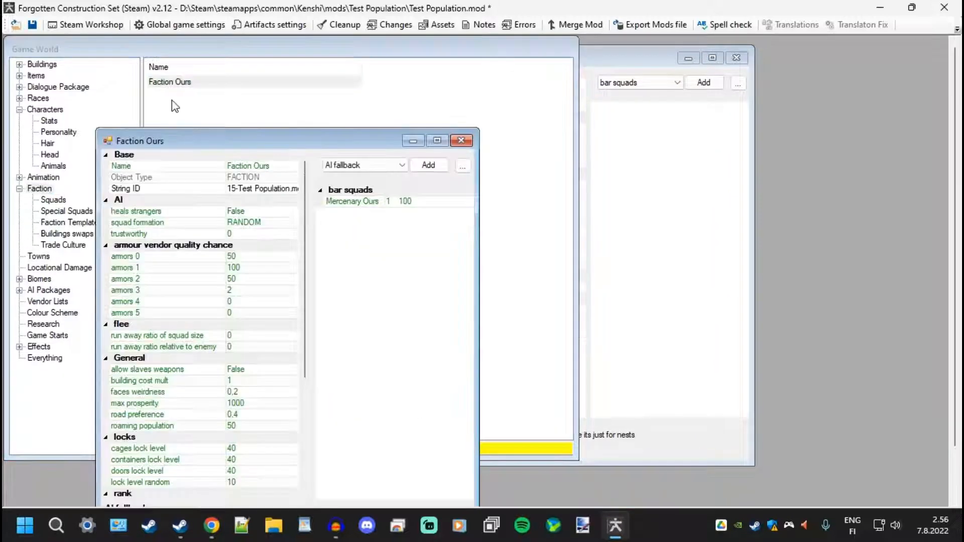
drag(396, 141, 374, 39)
drag(615, 55, 740, 52)
drag(293, 39, 305, 58)
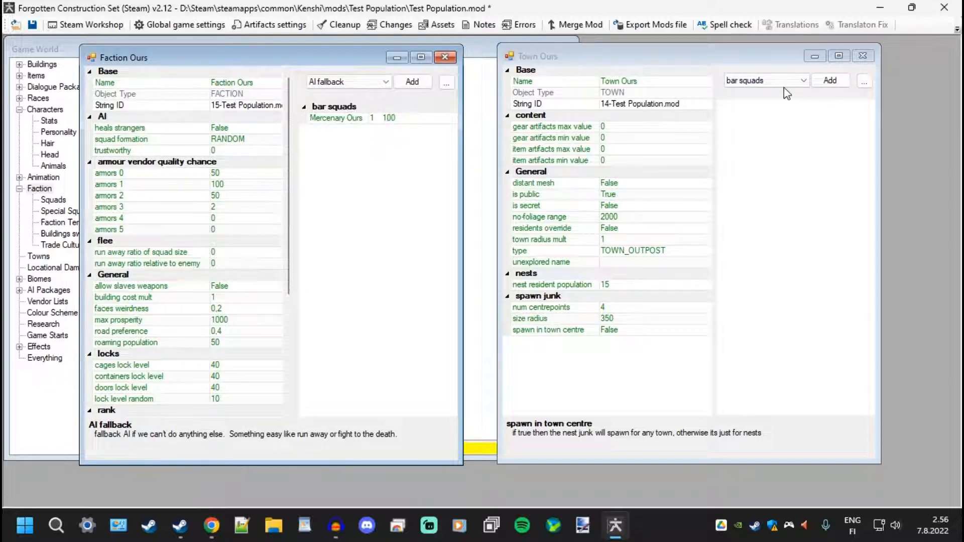
Remove Mercenary Ours from the bar squads list of Faction Ours.
click(339, 120)
right_click(337, 120)
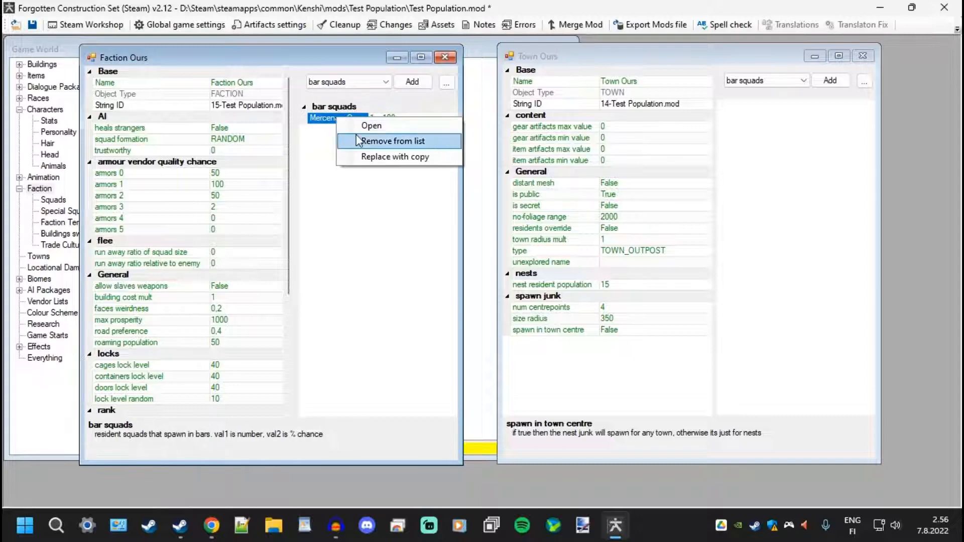
click(357, 136)
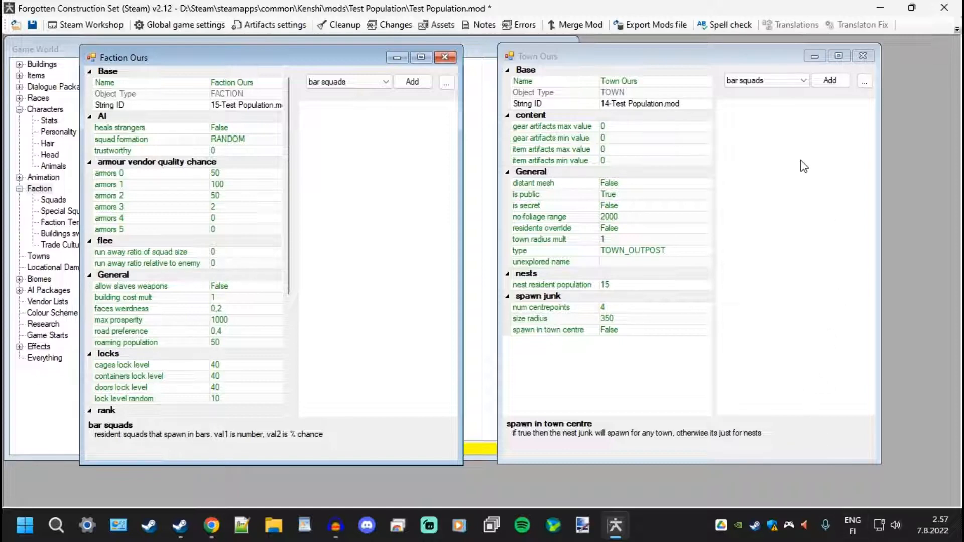
Add the squad sqd_citizen_ours to the residents of Town Ours.
click(769, 81)
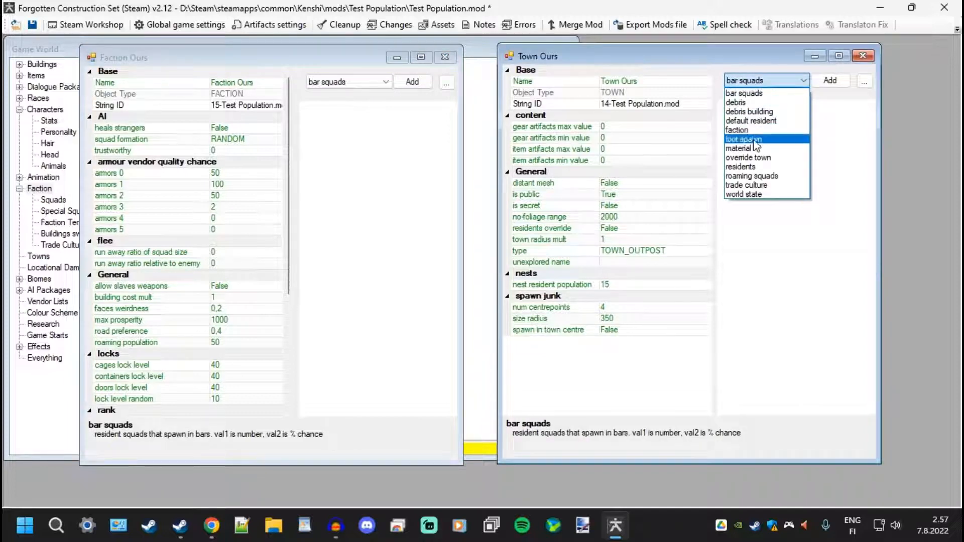
click(751, 166)
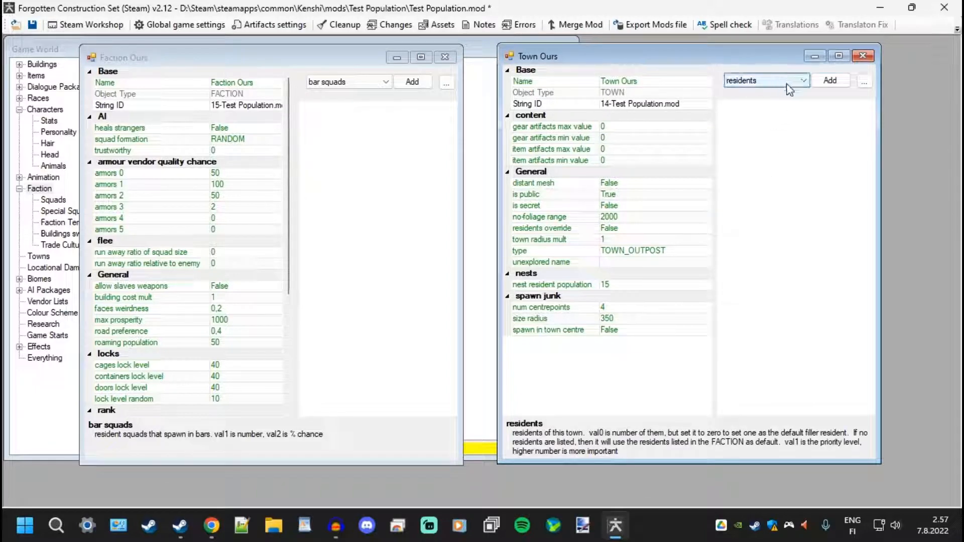
click(832, 82)
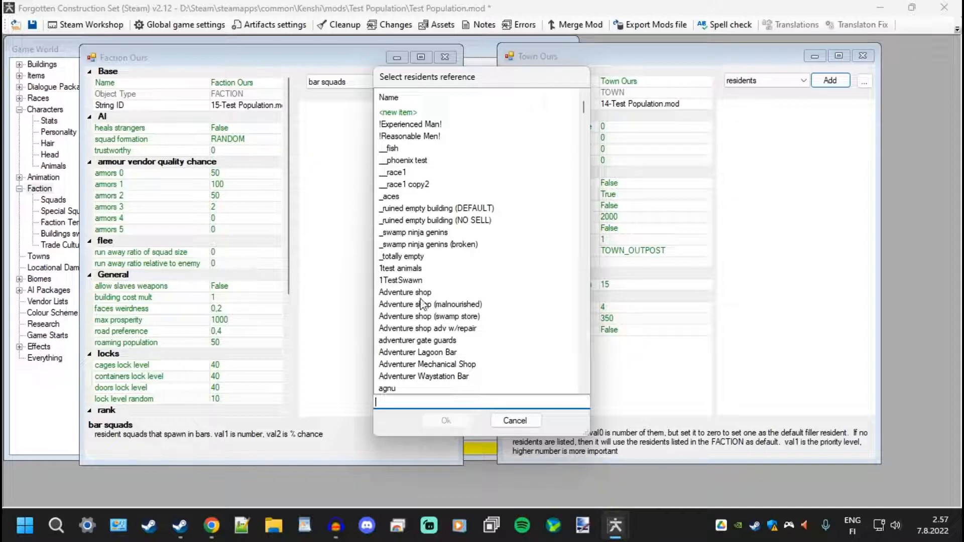
text(ours)
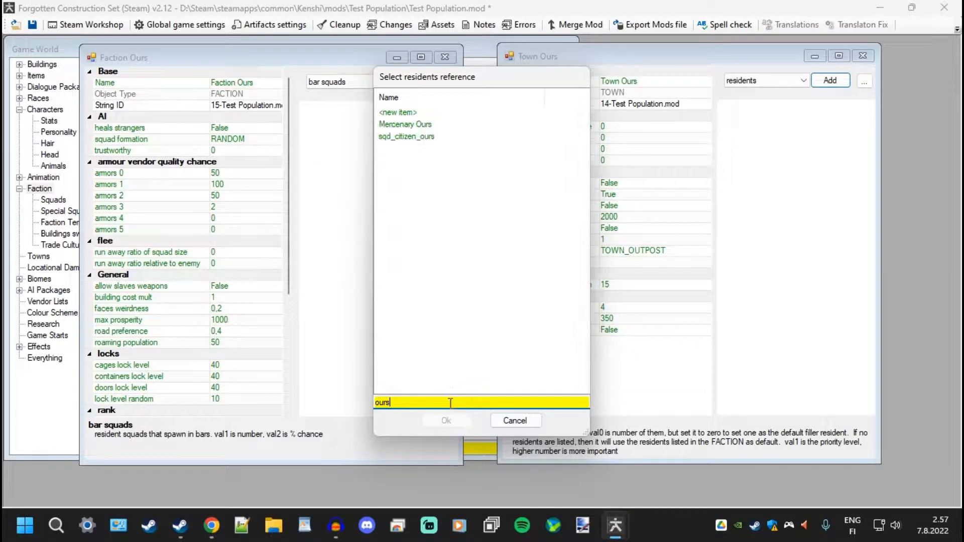
double_click(401, 136)
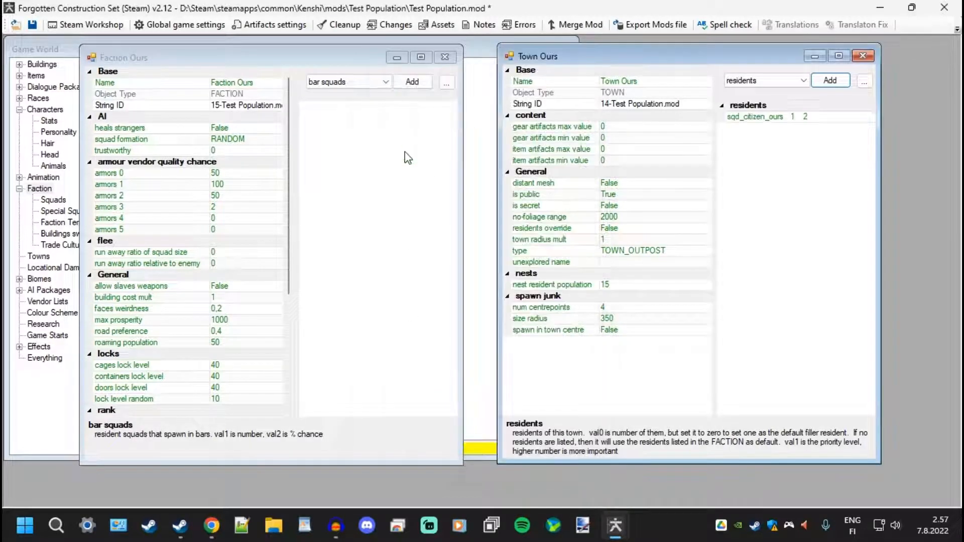
double_click(810, 117)
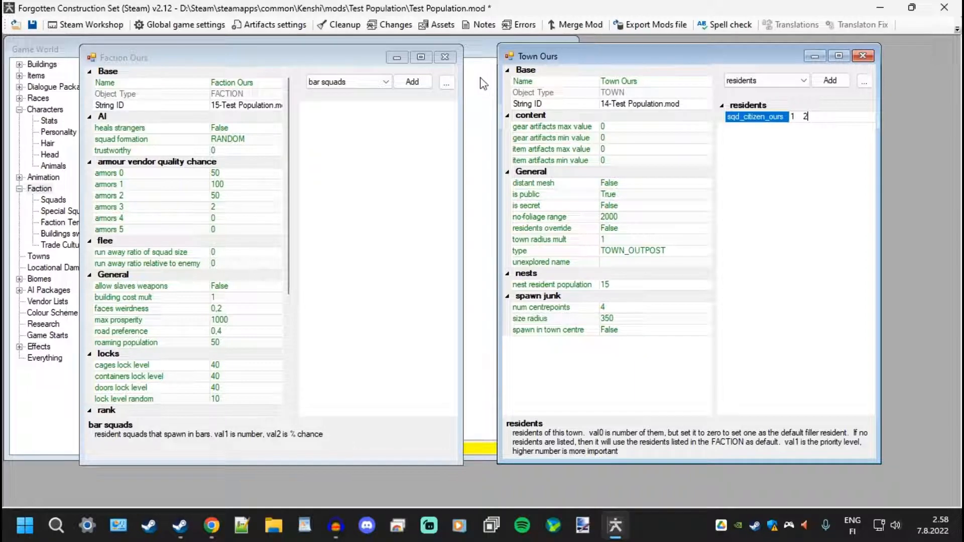
Find the squad Bar by filtering the squads with "bar", and examine its properties.
click(70, 50)
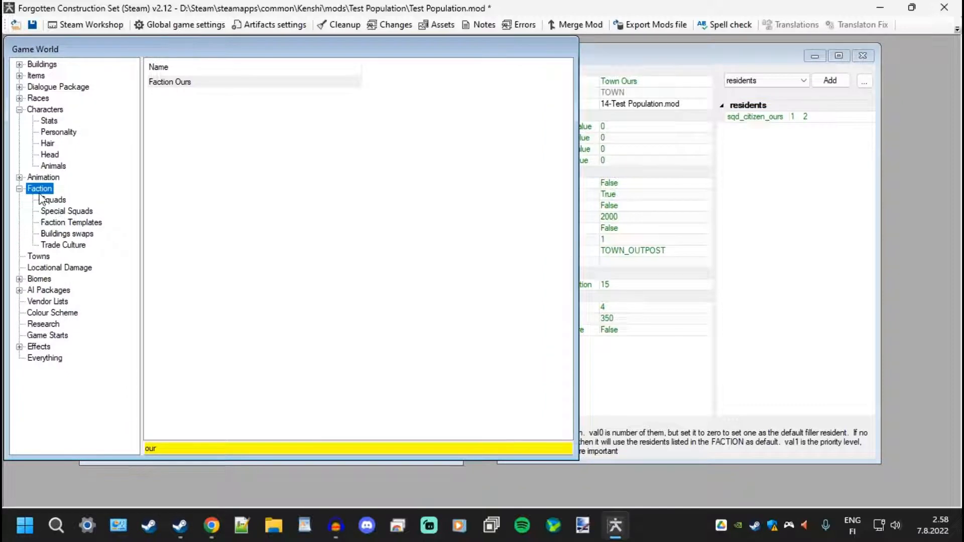
click(42, 200)
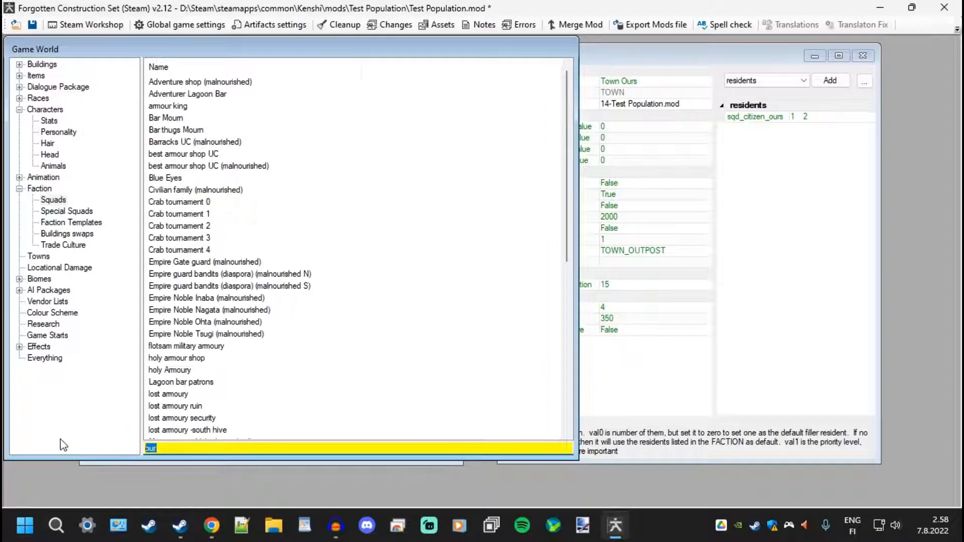
key(BackSpace)
key(BackSpace)
key(BackSpace)
text(bar)
double_click(157, 110)
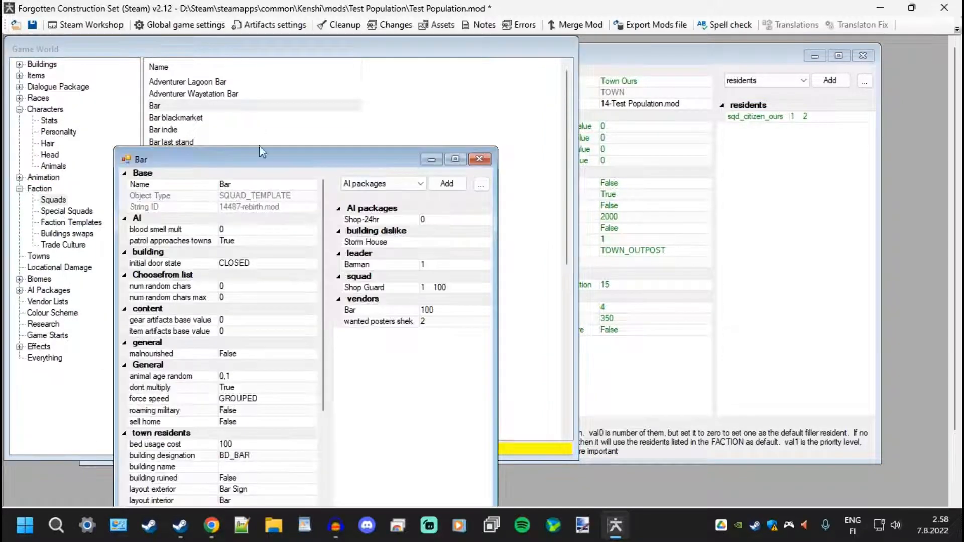
drag(324, 163, 406, 61)
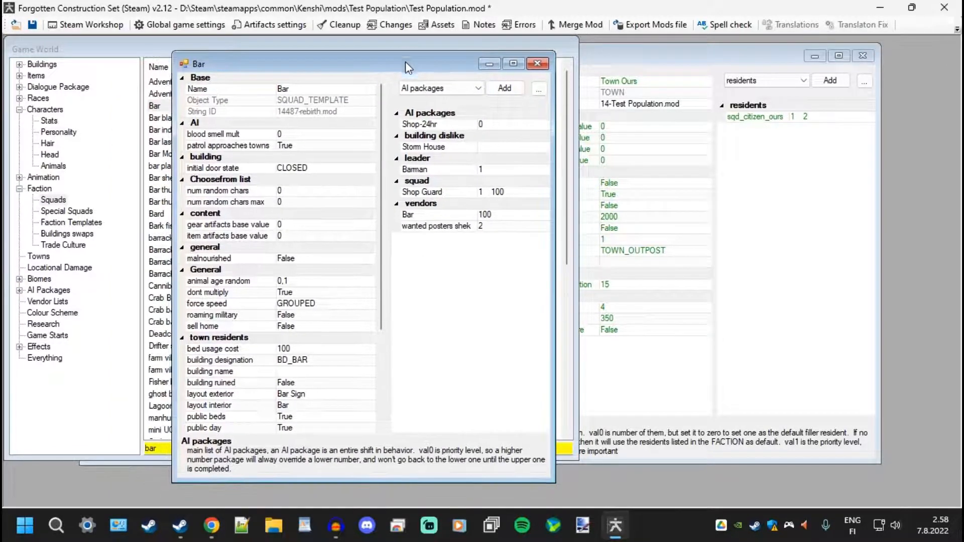
click(537, 63)
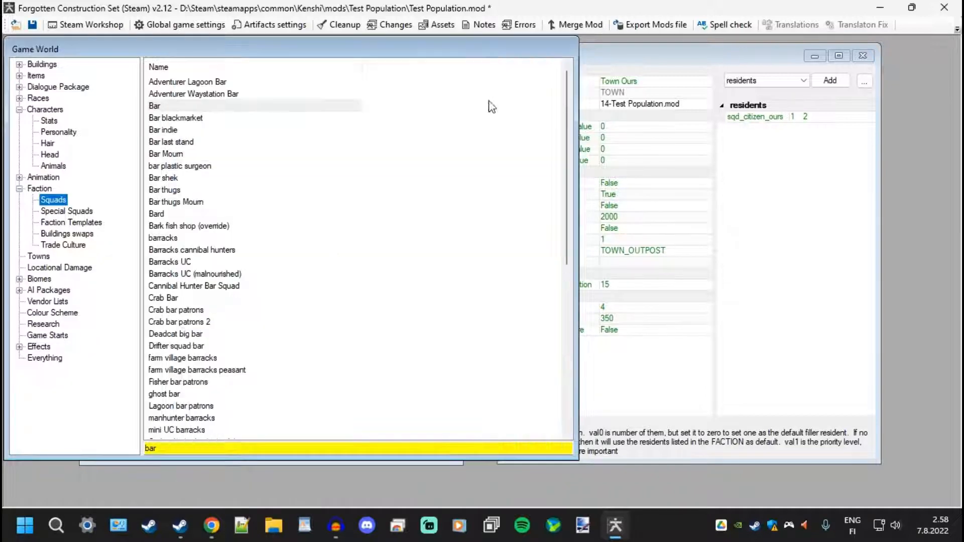
Duplicate the squad Bar, name the copy Bar Ours, and review its town residents and vendor properties.
right_click(174, 108)
click(216, 197)
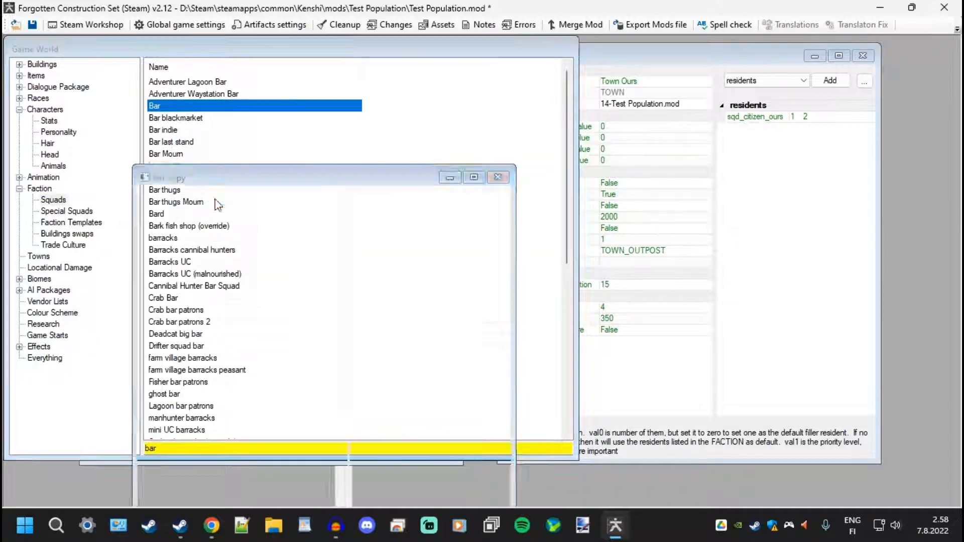
click(268, 203)
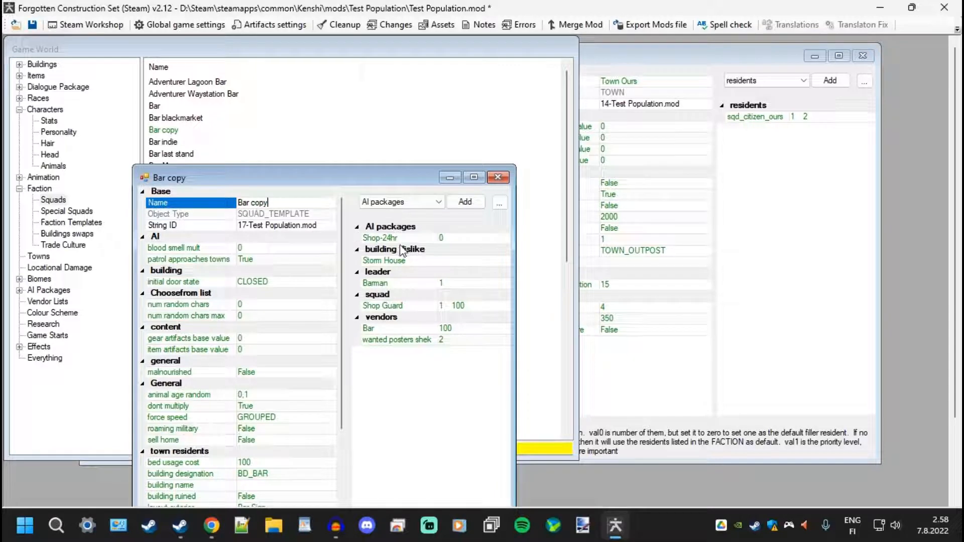
key(BackSpace)
drag(356, 185, 412, 84)
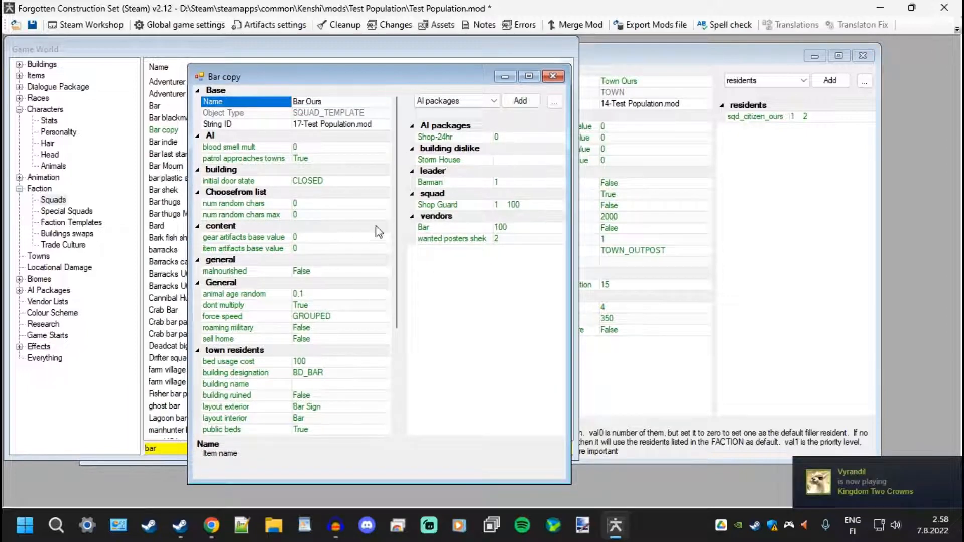
scroll(320, 236, down, 4)
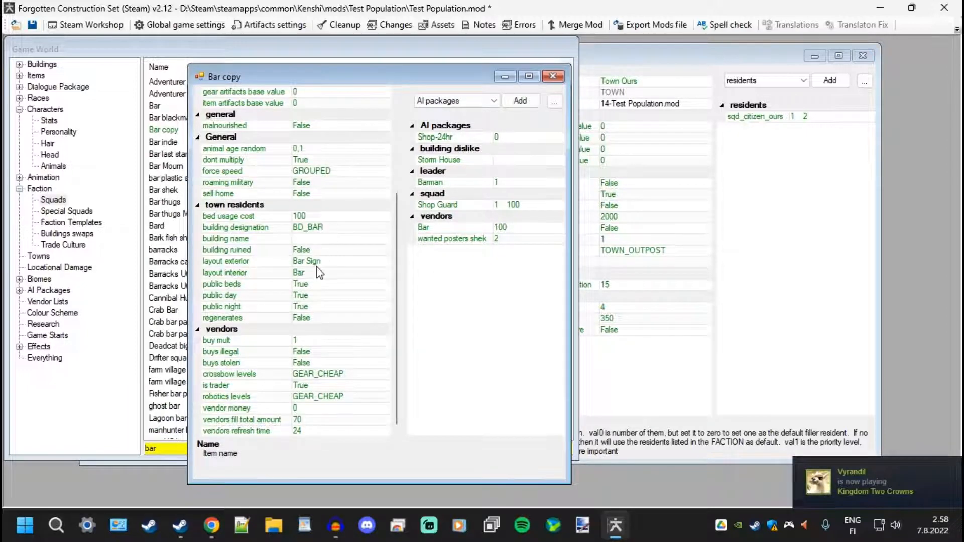
scroll(318, 271, up, 4)
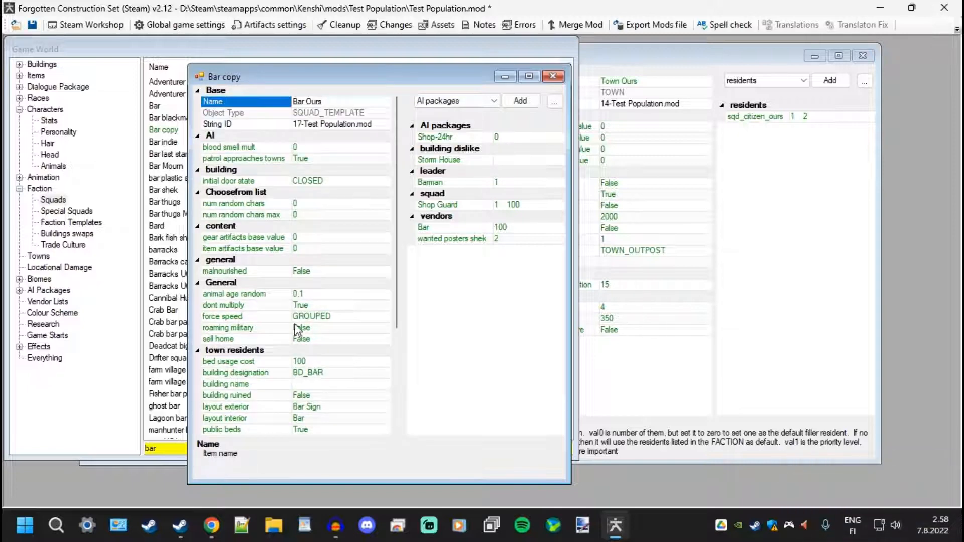
scroll(309, 328, down, 4)
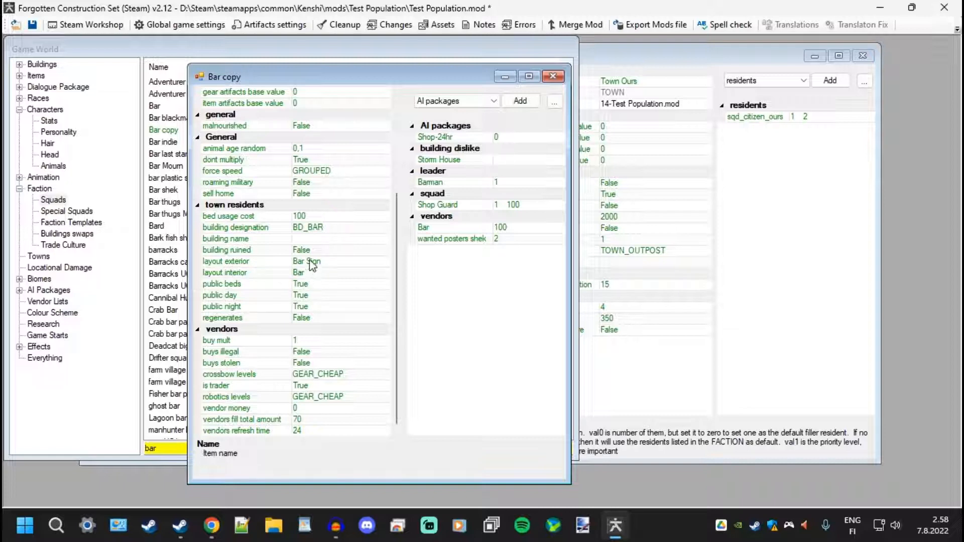
click(554, 76)
Add the squad Bar Ours to the residents of Town Ours, filtering the references with "bar".
click(635, 57)
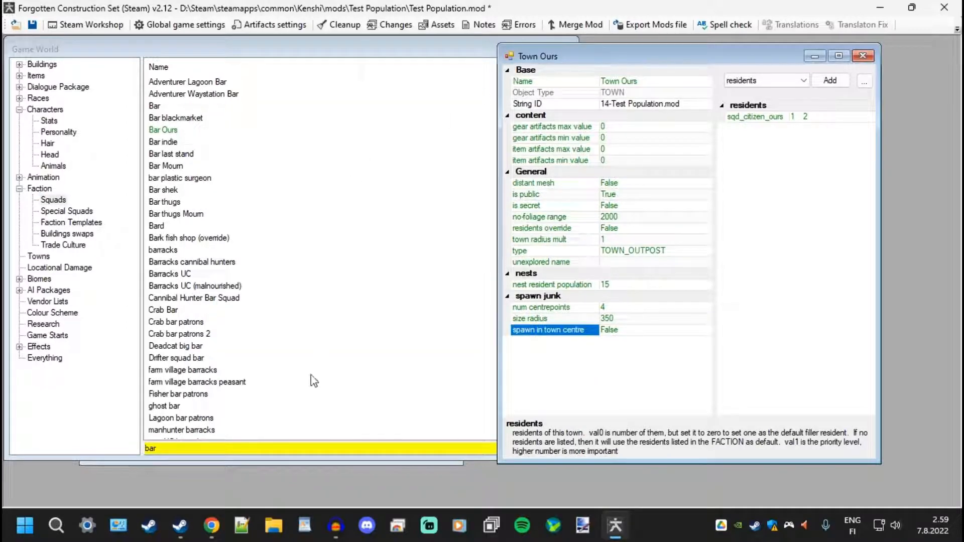
click(267, 463)
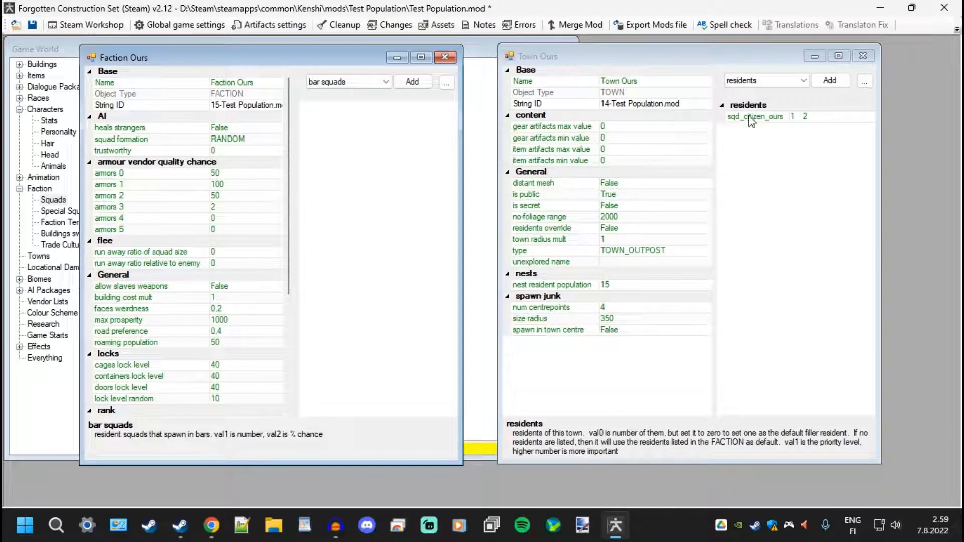
click(798, 80)
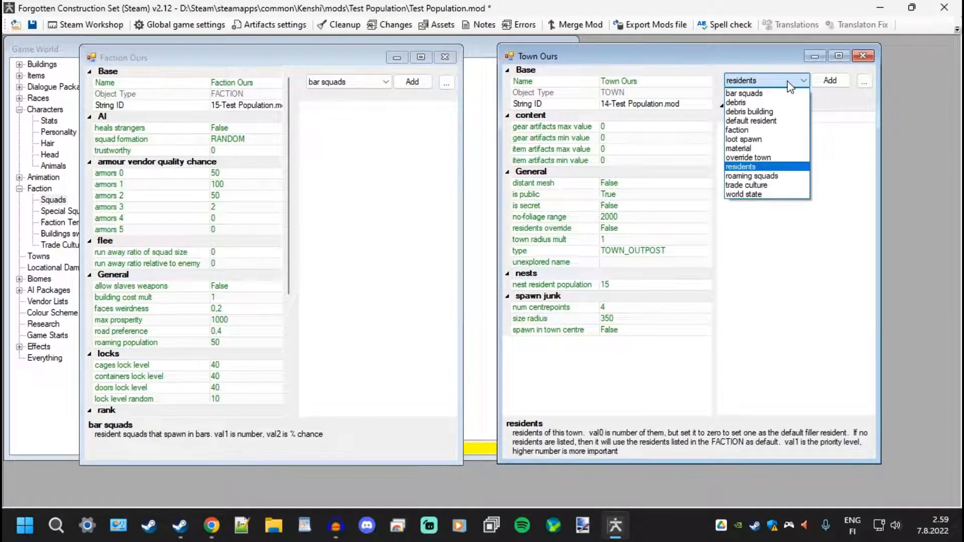
click(758, 94)
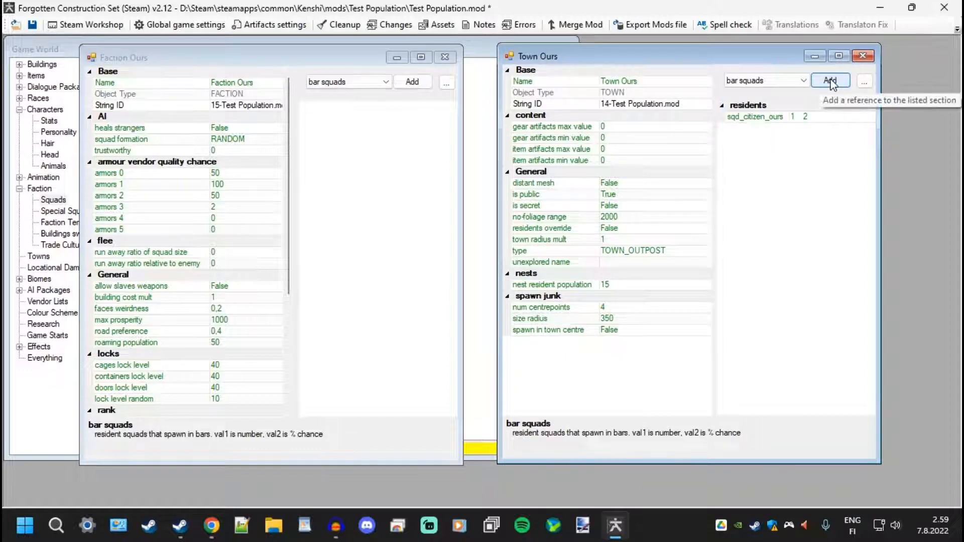
click(781, 81)
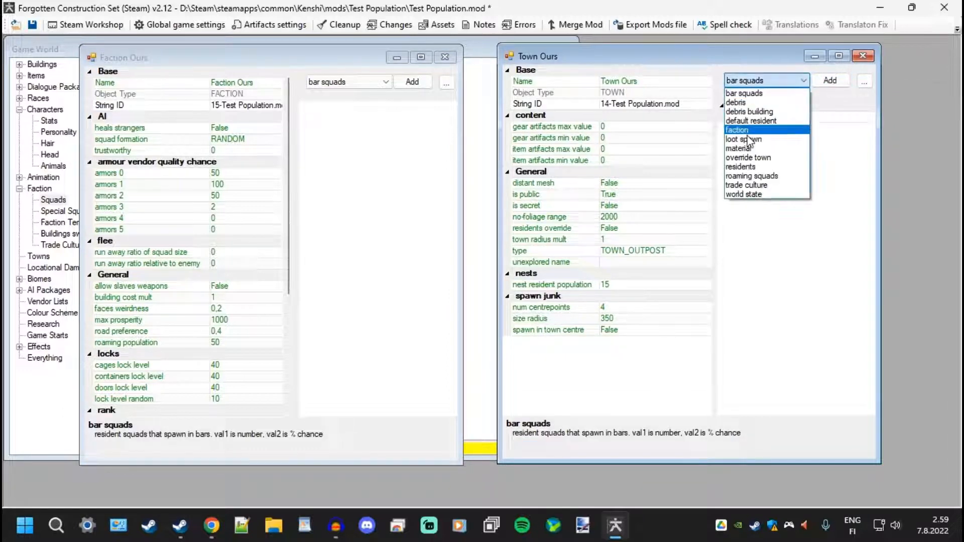
click(748, 170)
click(831, 80)
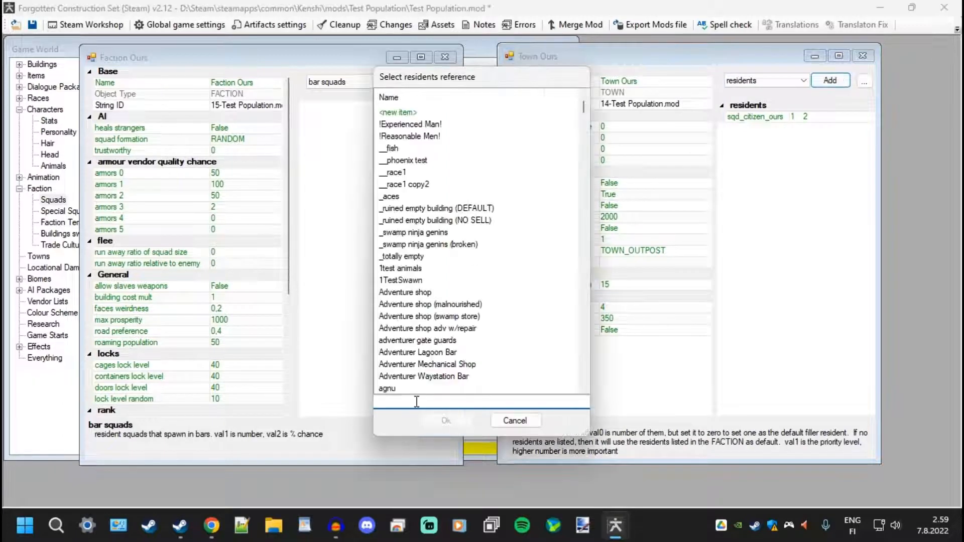
text(bar)
click(404, 209)
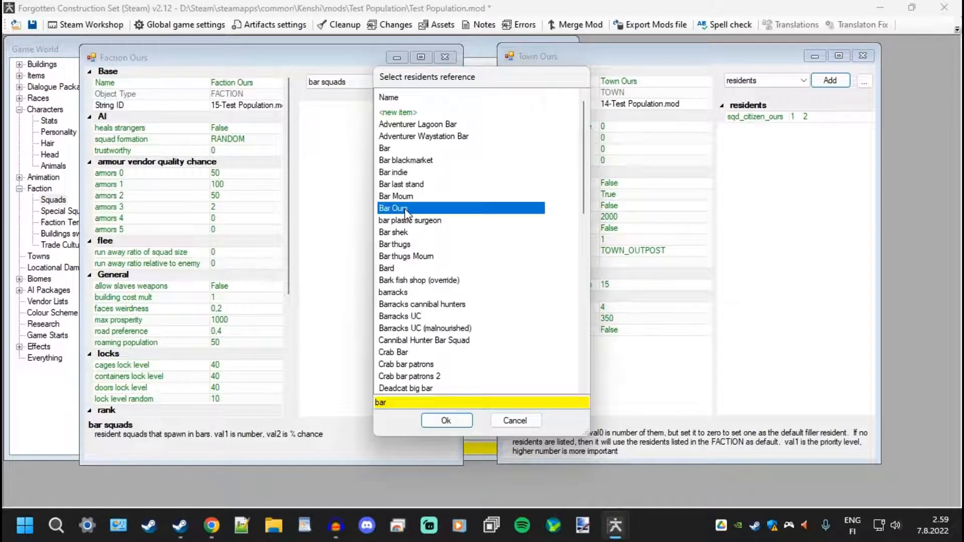
double_click(405, 208)
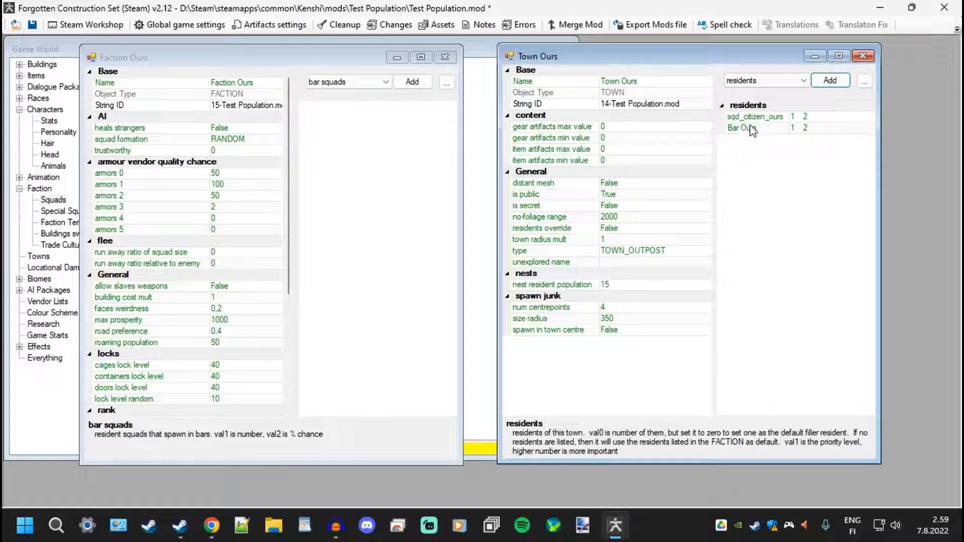
Add Bar Ours to the bar squads of Town Ours, filtering the references with "ours".
click(763, 79)
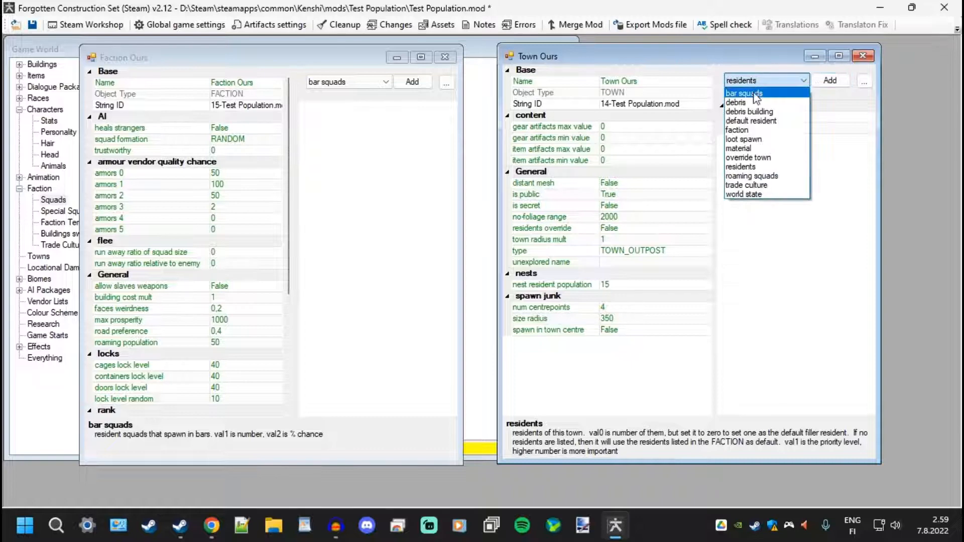
click(753, 91)
click(829, 80)
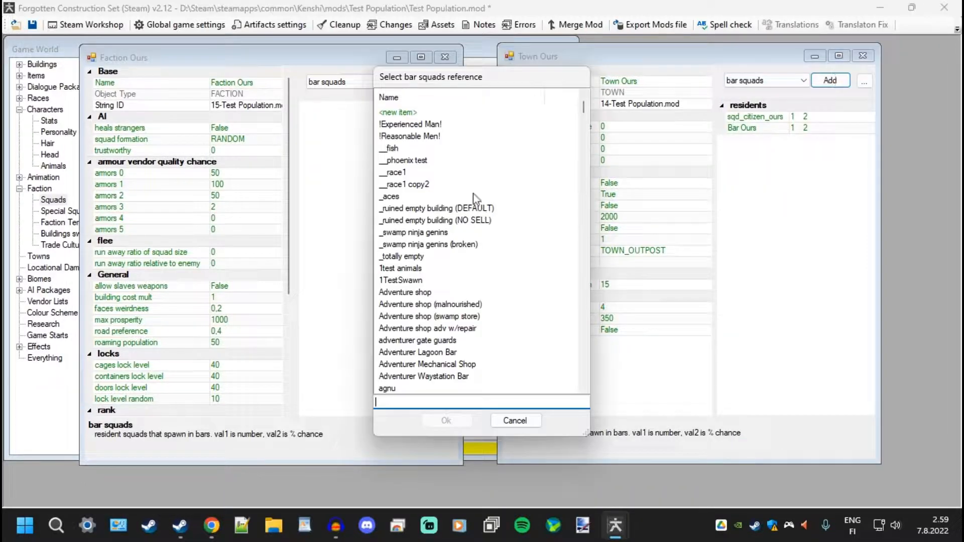
text(ours)
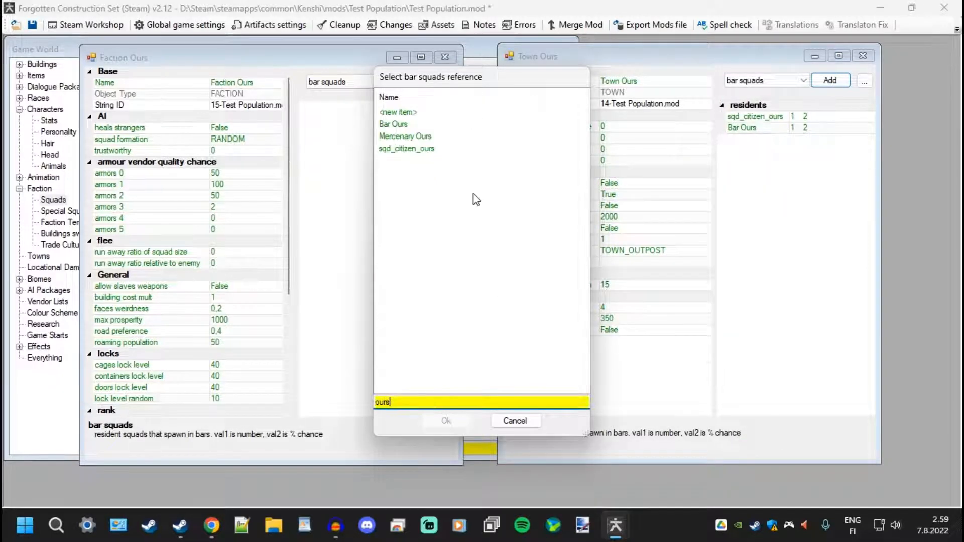
click(402, 123)
double_click(401, 123)
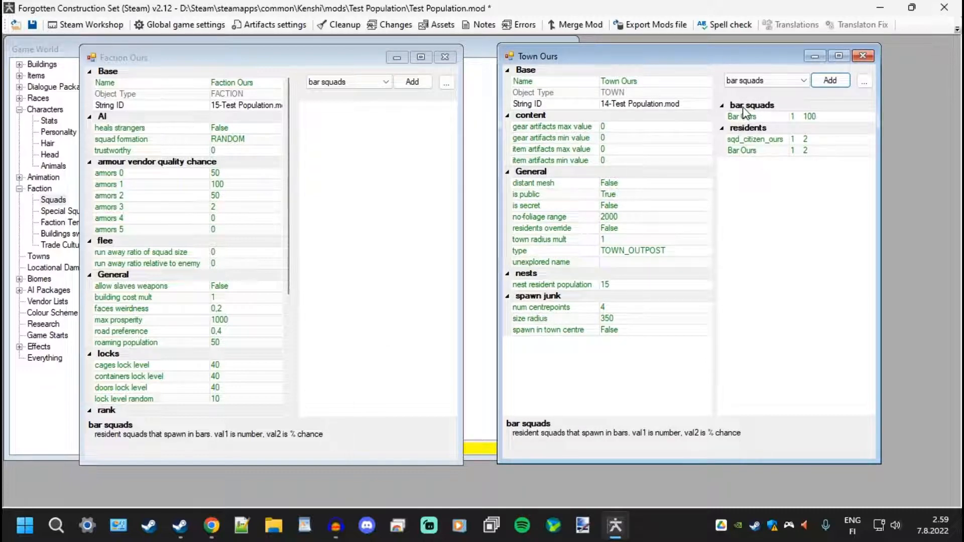
Add the trade culture "empire but more worldly" to Town Ours.
click(737, 83)
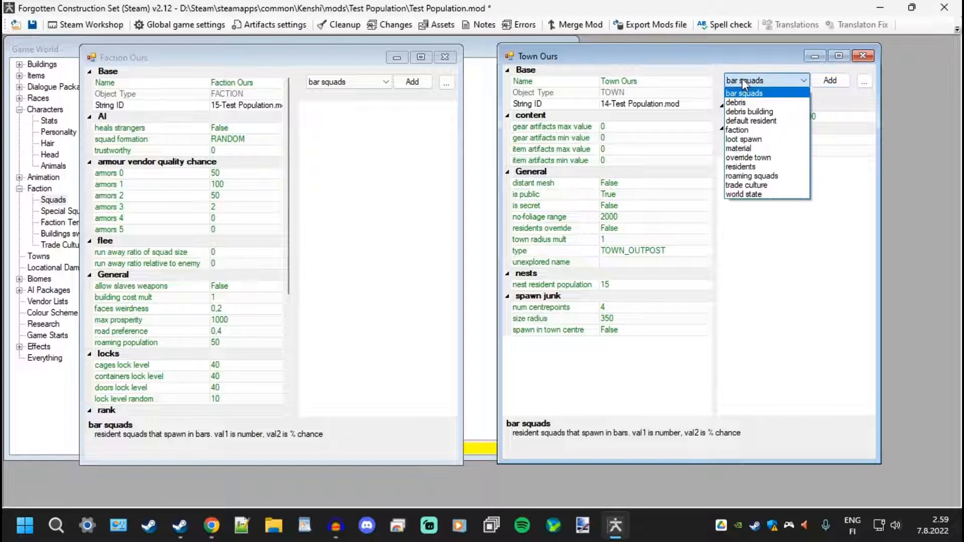
click(748, 185)
click(829, 80)
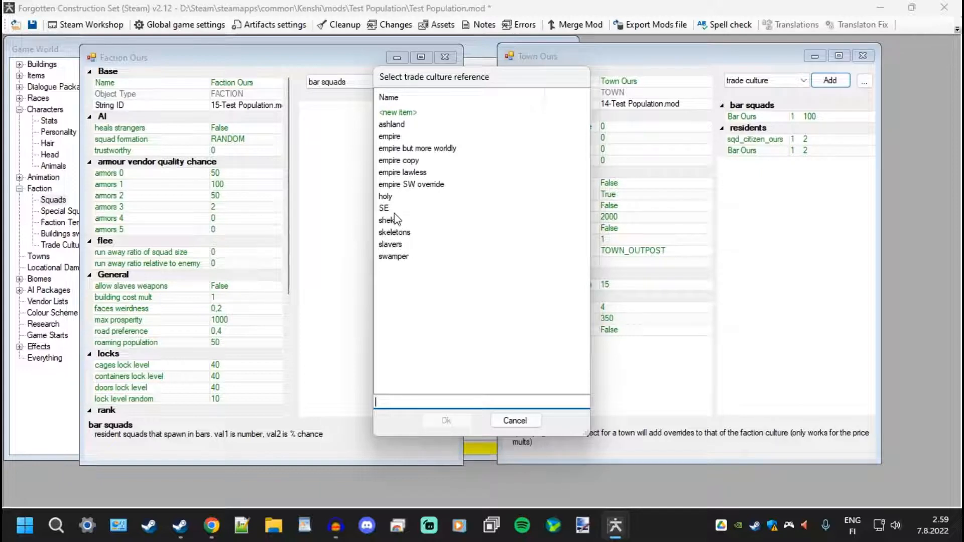
double_click(402, 148)
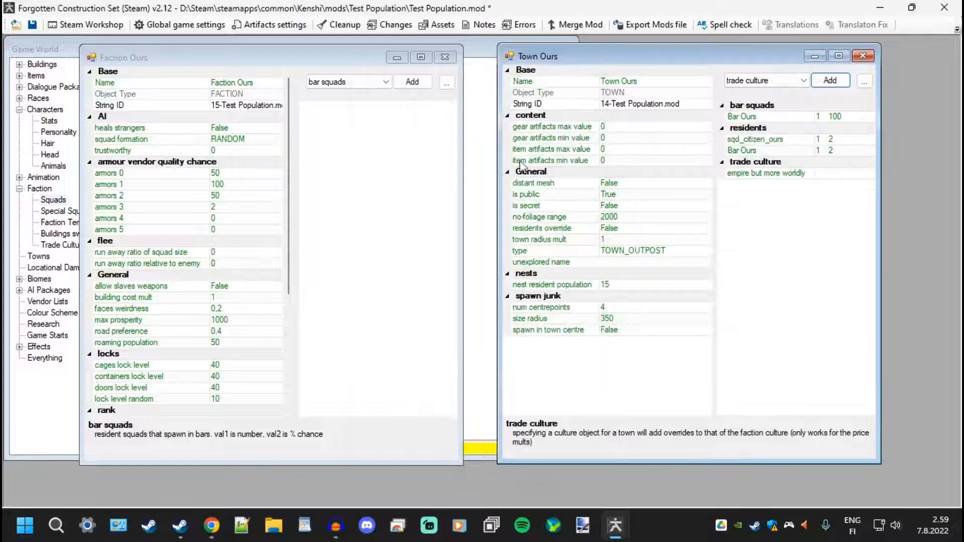
Remove the squad Bar Ours from the bar squads of Town Ours.
click(766, 81)
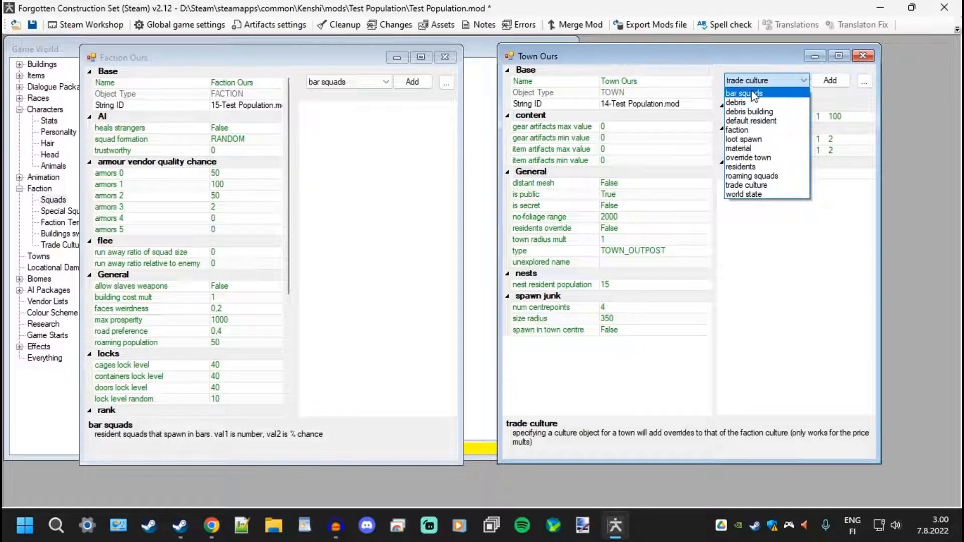
click(757, 56)
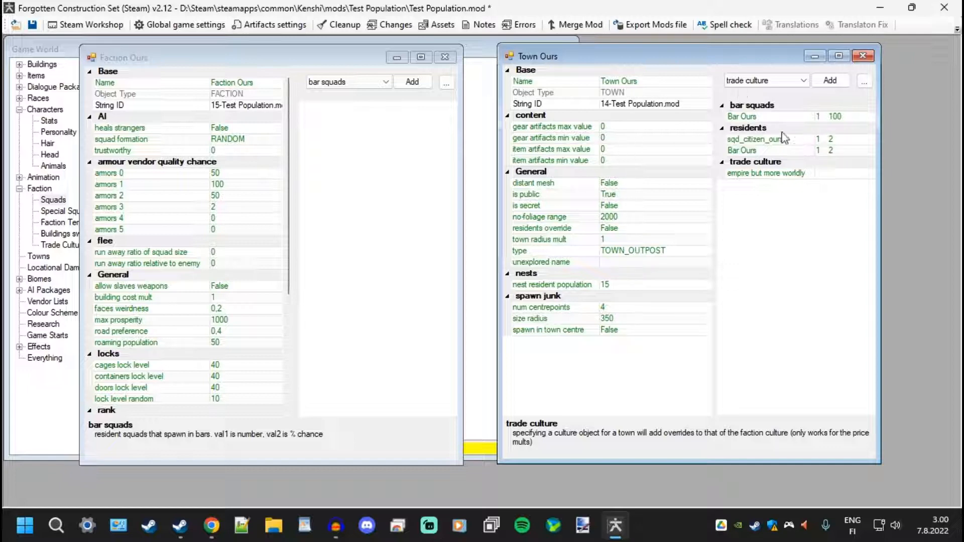
click(740, 119)
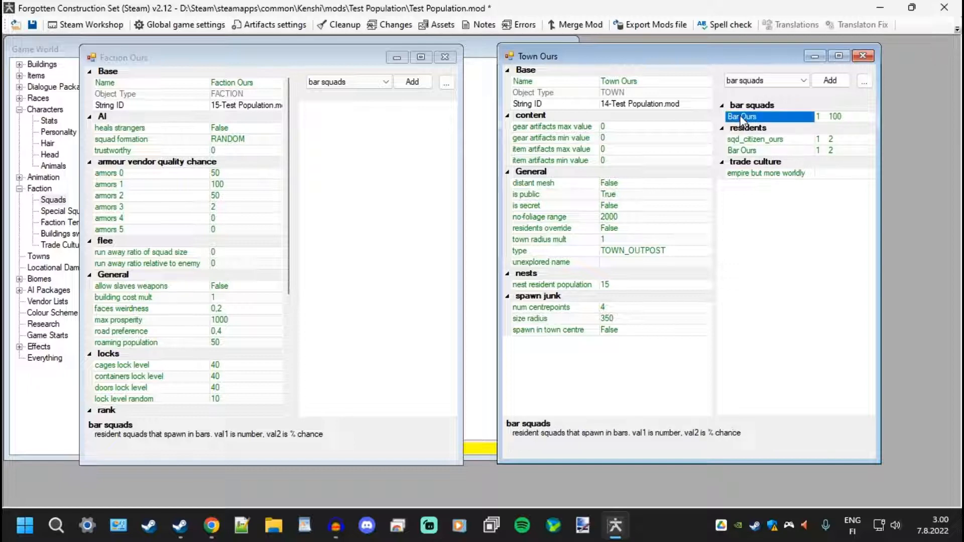
right_click(740, 117)
click(773, 138)
Add Mercenary Ours to the bar squads of Town Ours, filtering the references with "ours", and check that squad's properties.
click(768, 81)
click(744, 93)
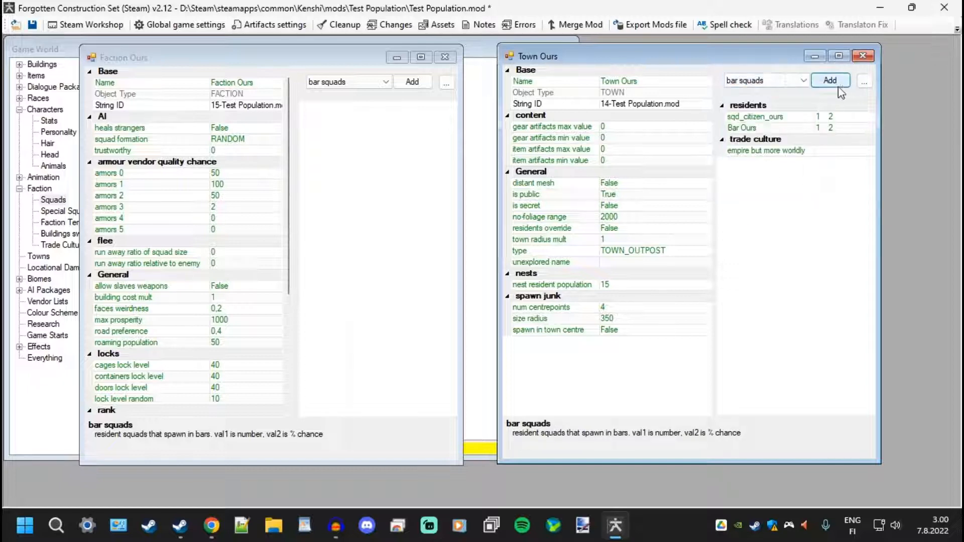
click(829, 80)
text(ours)
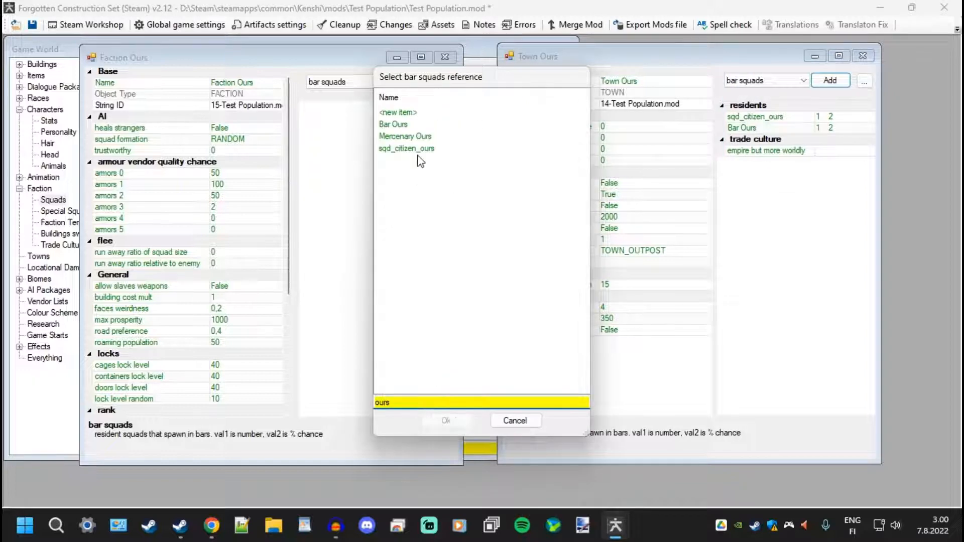
double_click(422, 136)
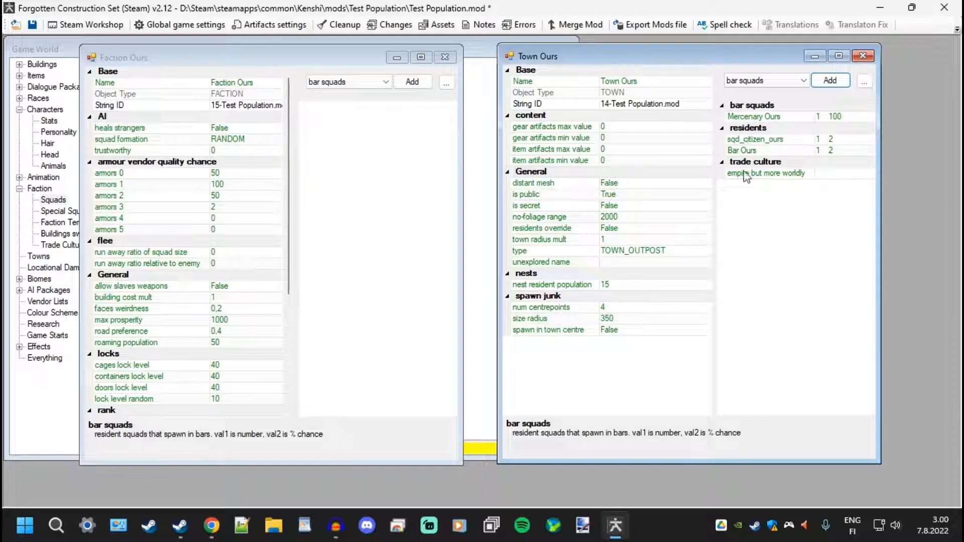
double_click(752, 118)
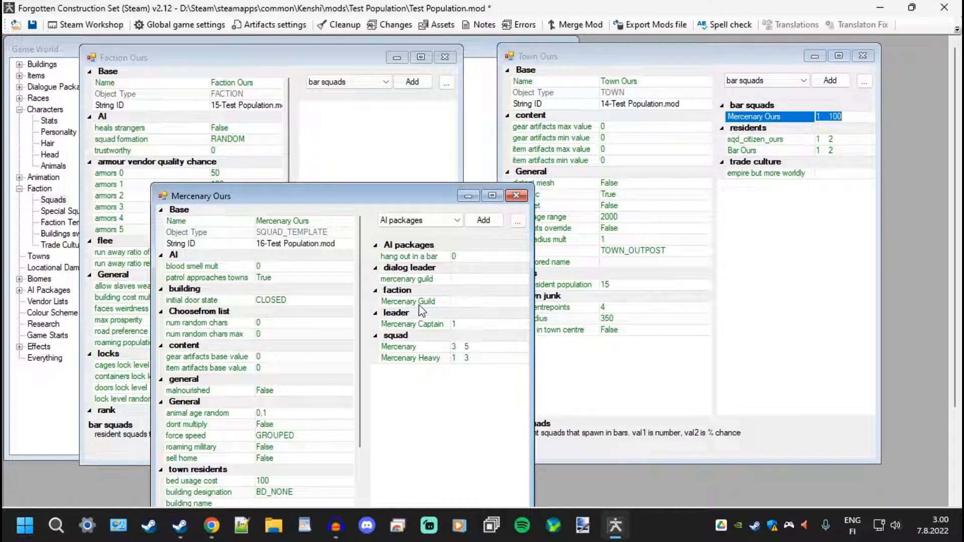
click(516, 196)
Assign Faction Ours as the faction that owns Town Ours.
click(775, 76)
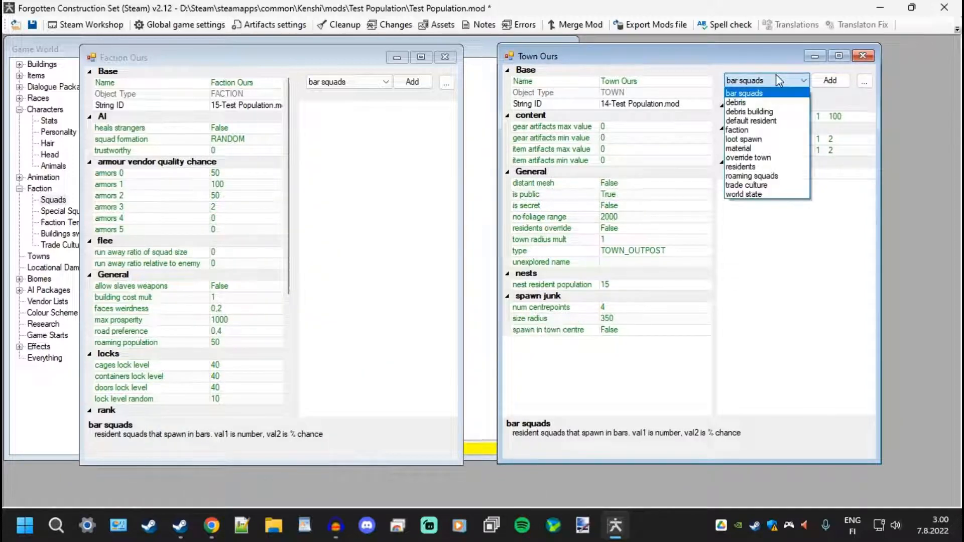
click(758, 127)
click(825, 78)
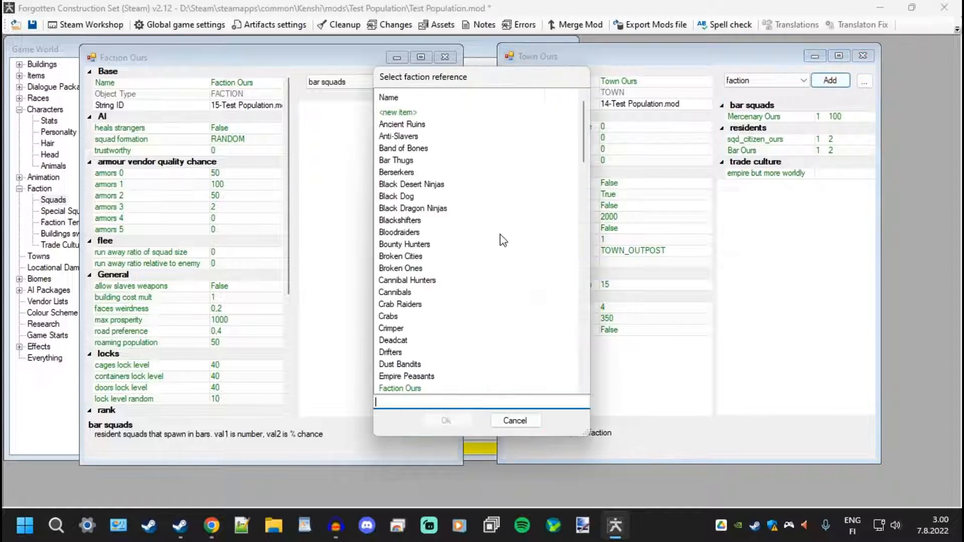
double_click(400, 388)
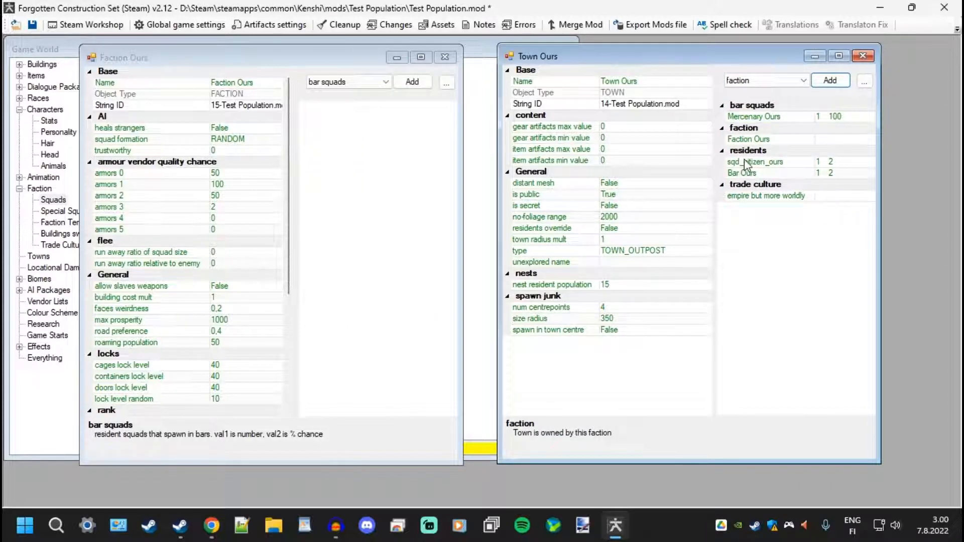
Check the reference categories available for Faction Ours, and close the Faction Ours and Town Ours windows.
click(355, 84)
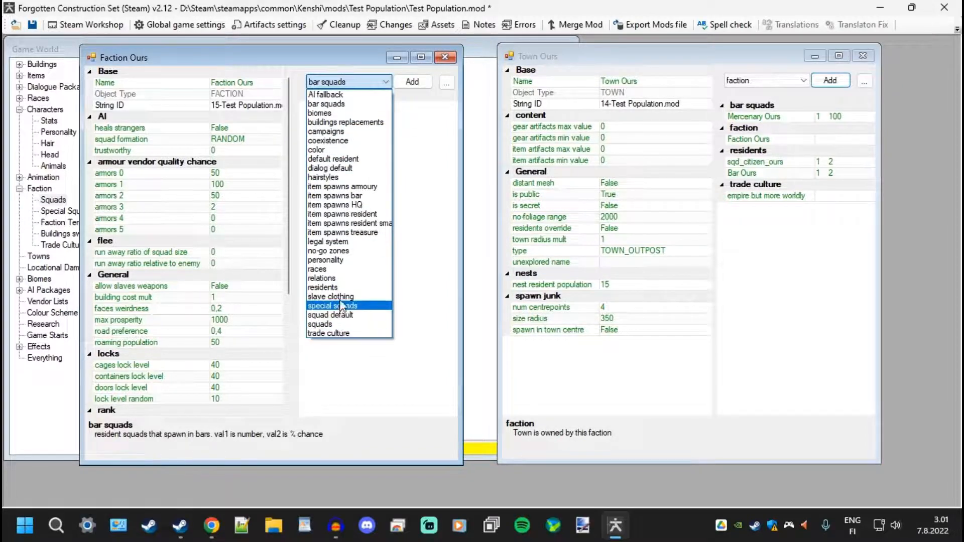
click(448, 60)
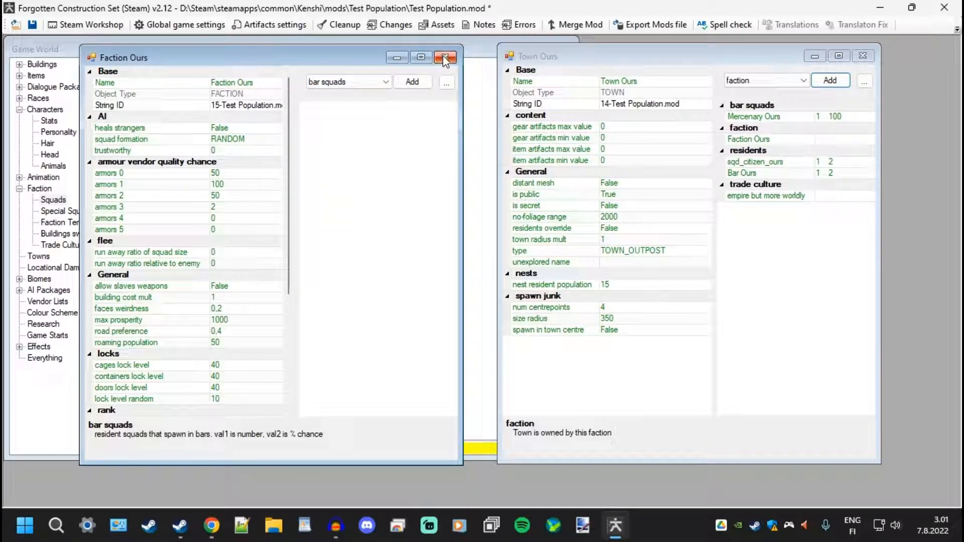
click(865, 57)
click(452, 58)
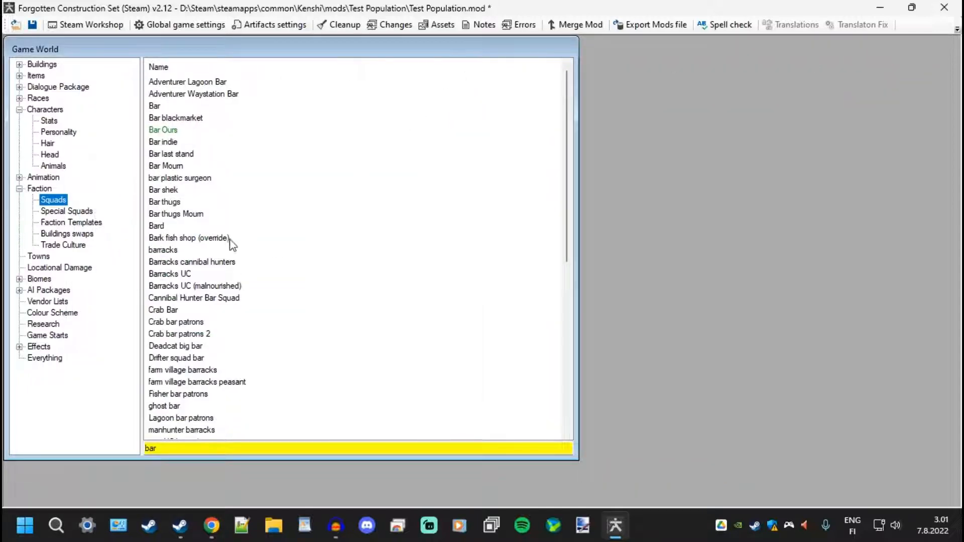
Browse the squads filtered by "bar" and look up the mod's own characters with the filter "our".
scroll(337, 256, down, 9)
scroll(312, 279, up, 9)
scroll(163, 131, down, 5)
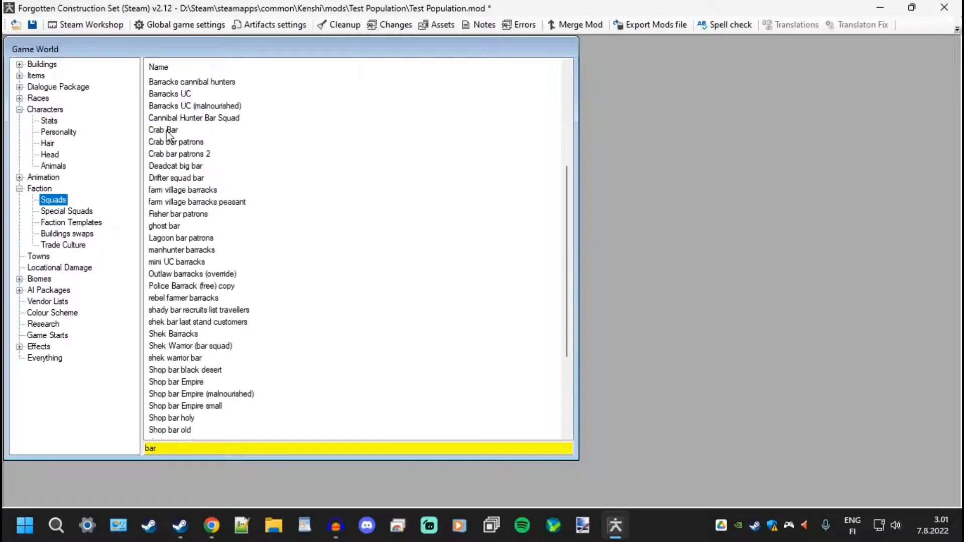
scroll(166, 133, up, 5)
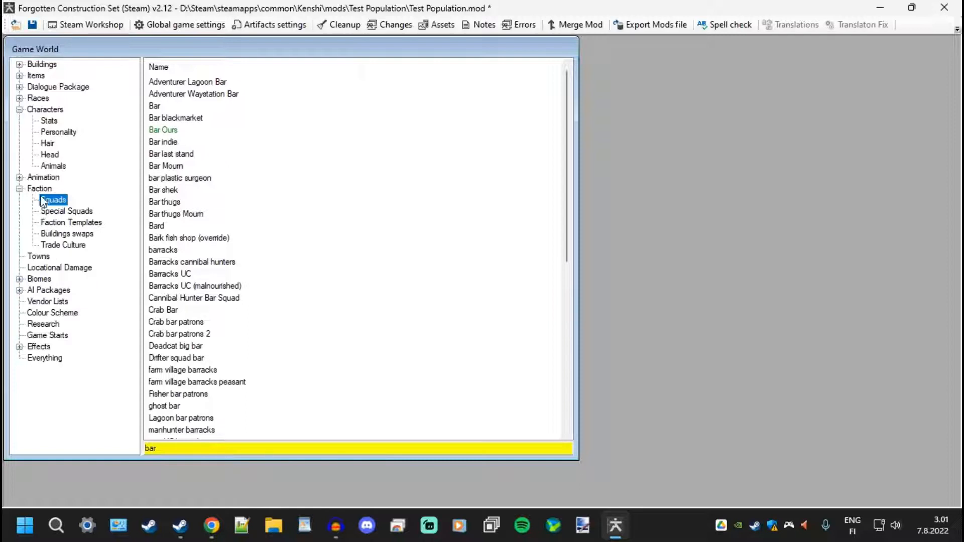
click(46, 110)
scroll(208, 304, down, 2)
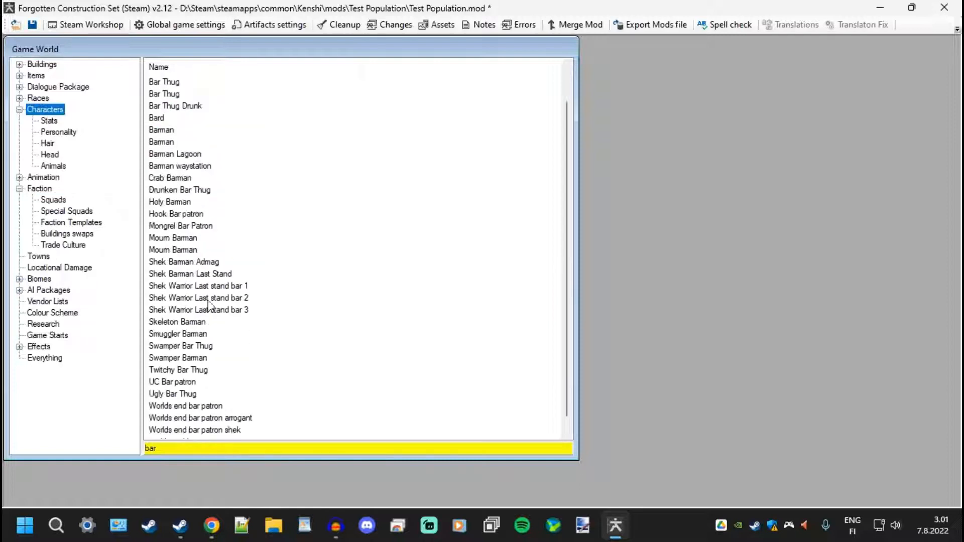
click(188, 449)
text(our)
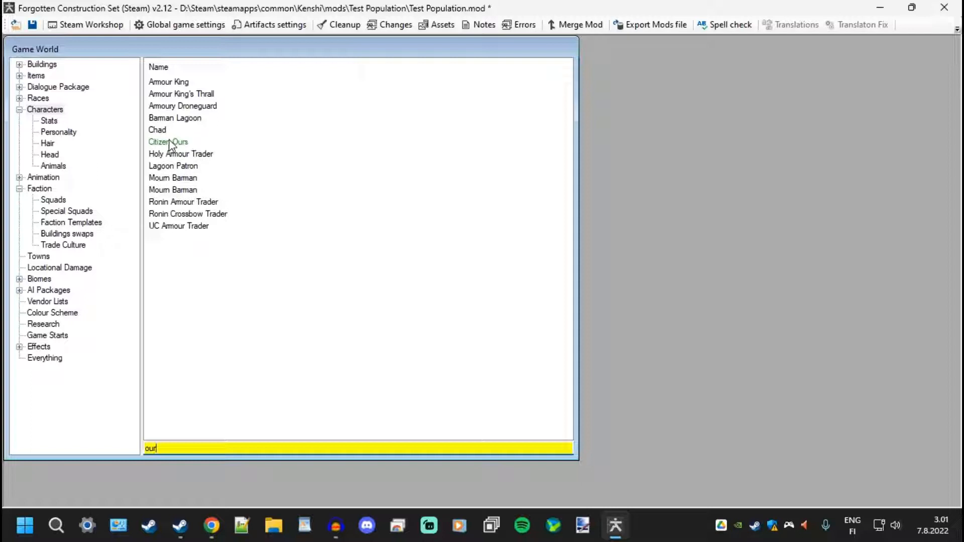
Filter the squads with "ours" and review the AI package, faction, leader and squad entries of Mercenary Ours.
click(56, 200)
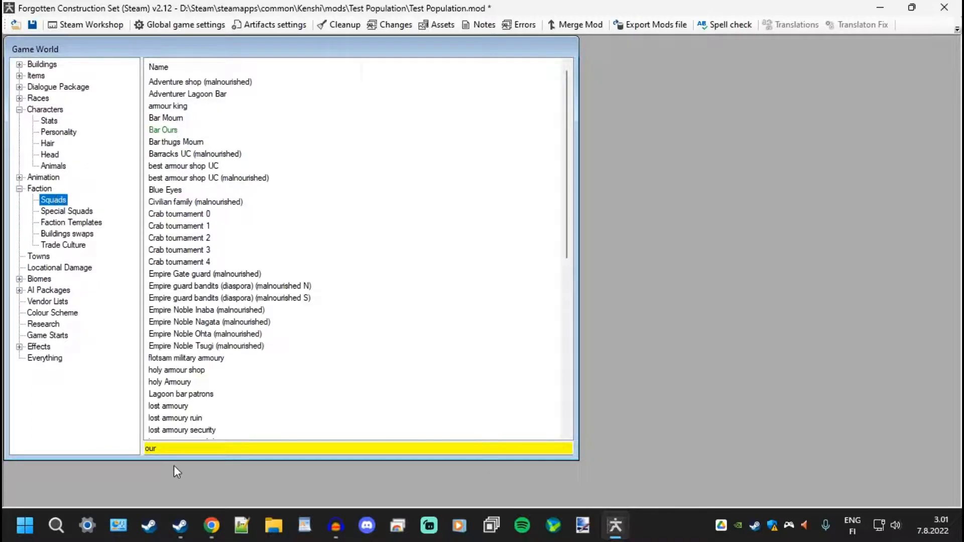
click(177, 448)
text(s)
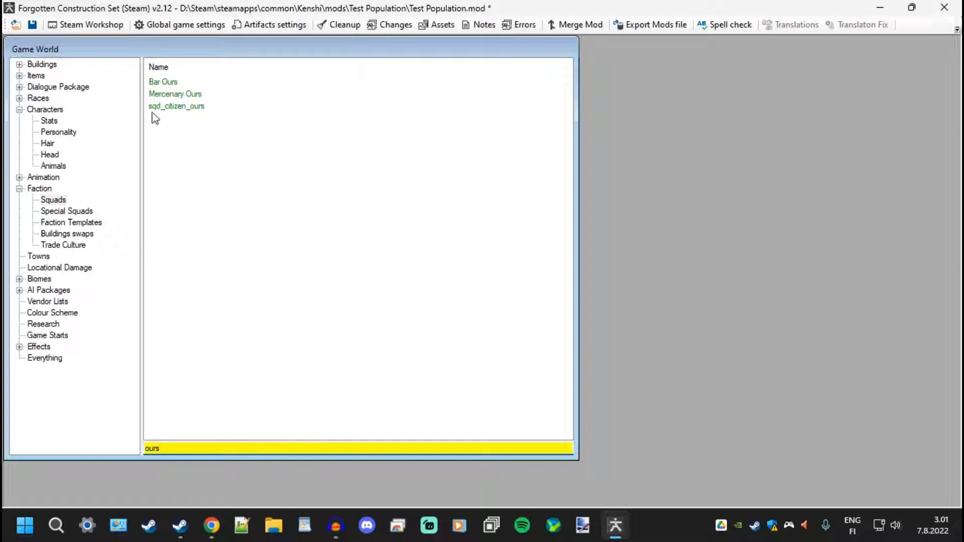
click(159, 95)
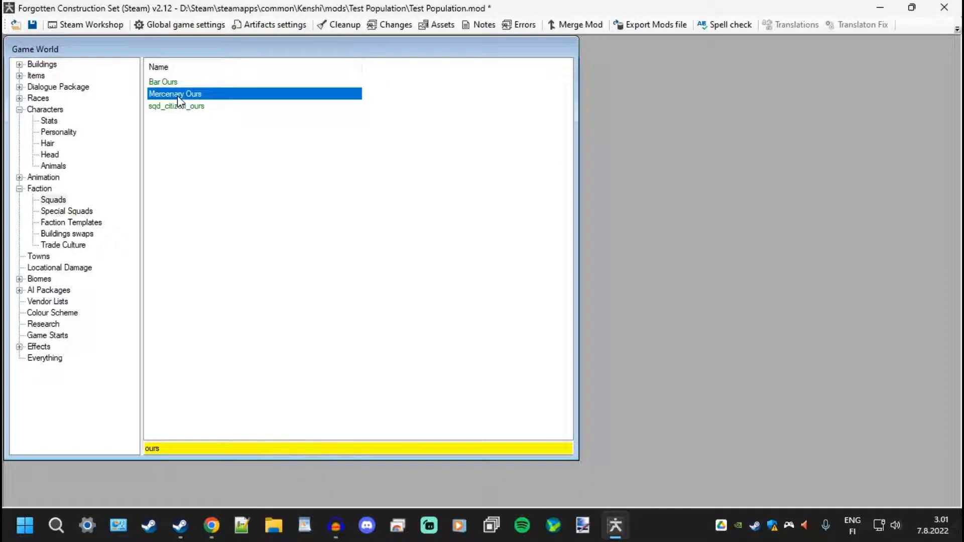
click(167, 81)
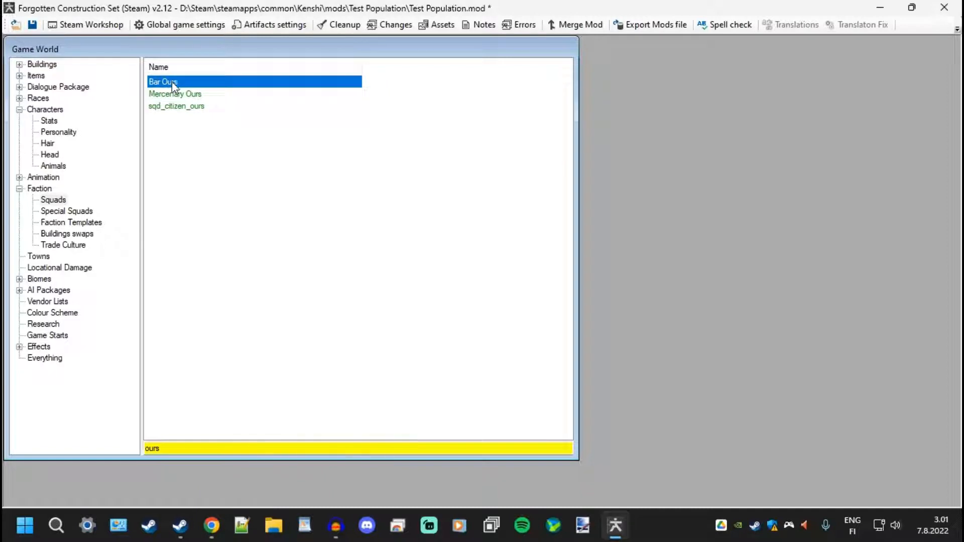
double_click(174, 93)
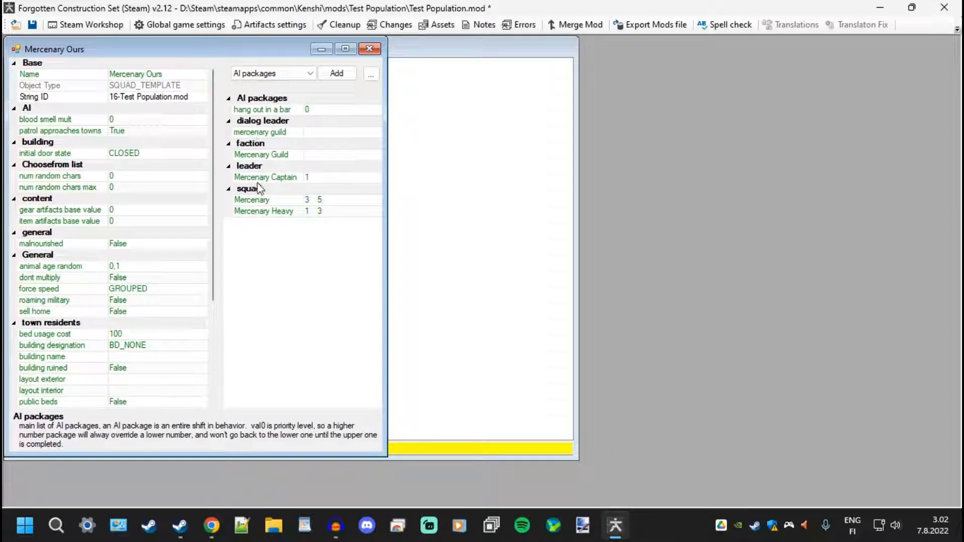
drag(249, 50, 554, 69)
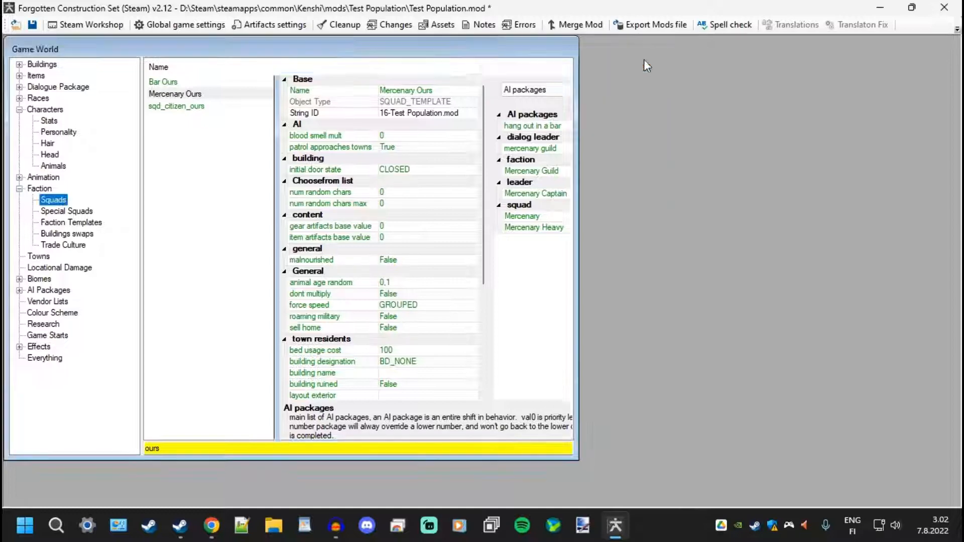
click(641, 66)
Open the squad Bar Ours and review its AI package, leader, squad and vendor entries.
click(164, 81)
double_click(164, 81)
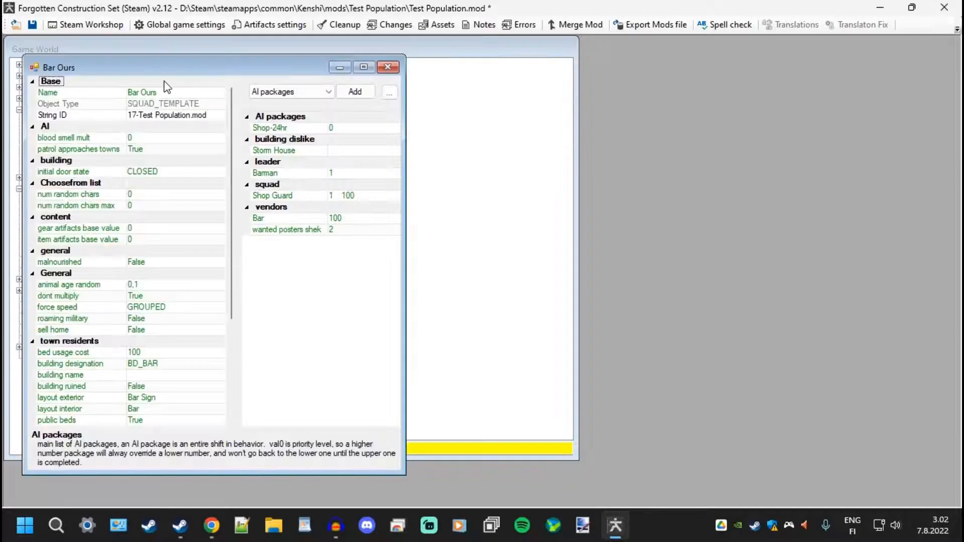
drag(228, 26, 555, 71)
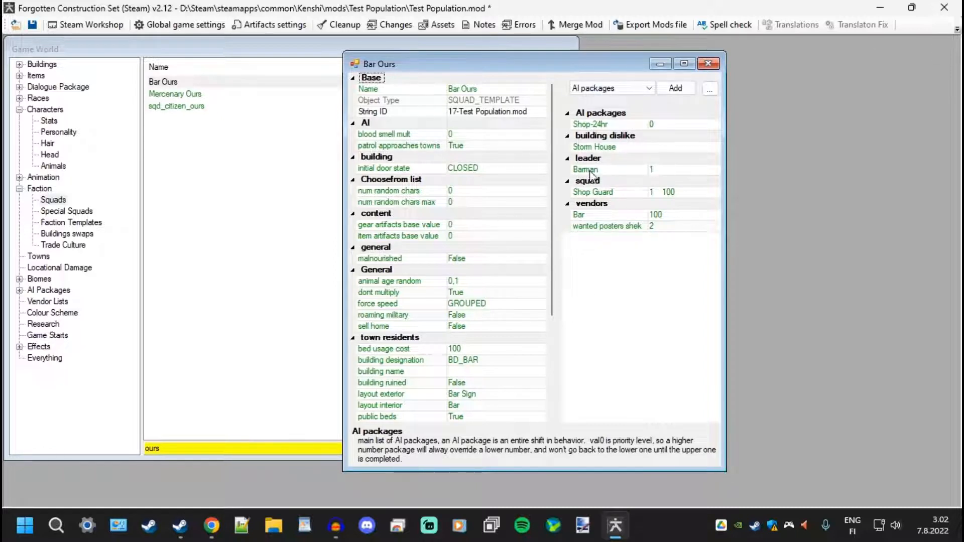
click(708, 64)
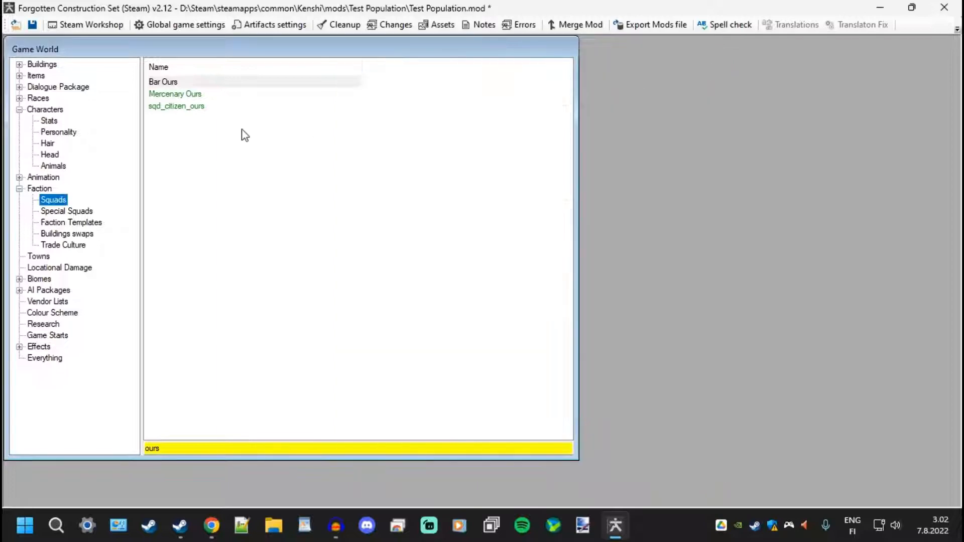
Open Faction Ours from the faction list and review its general, relation and type properties.
click(42, 192)
double_click(185, 89)
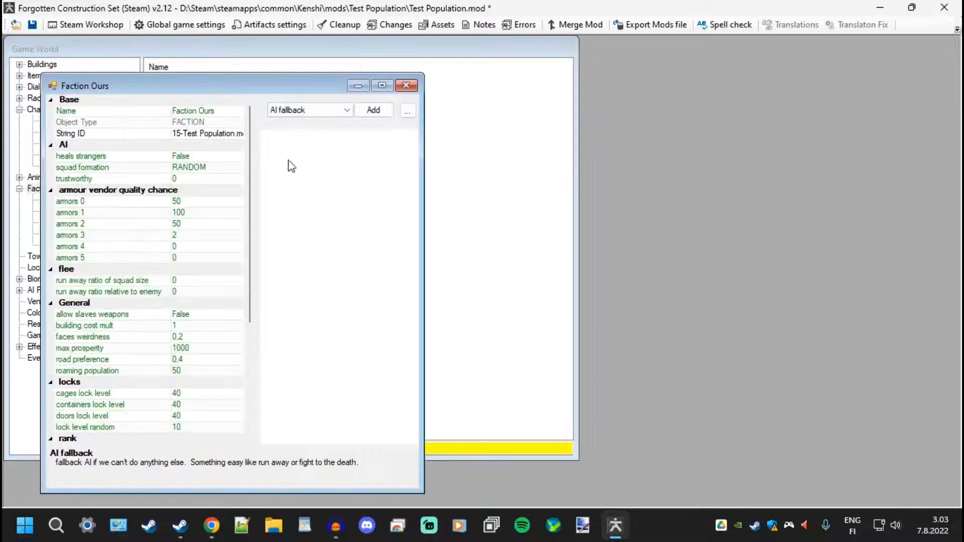
scroll(201, 208, down, 5)
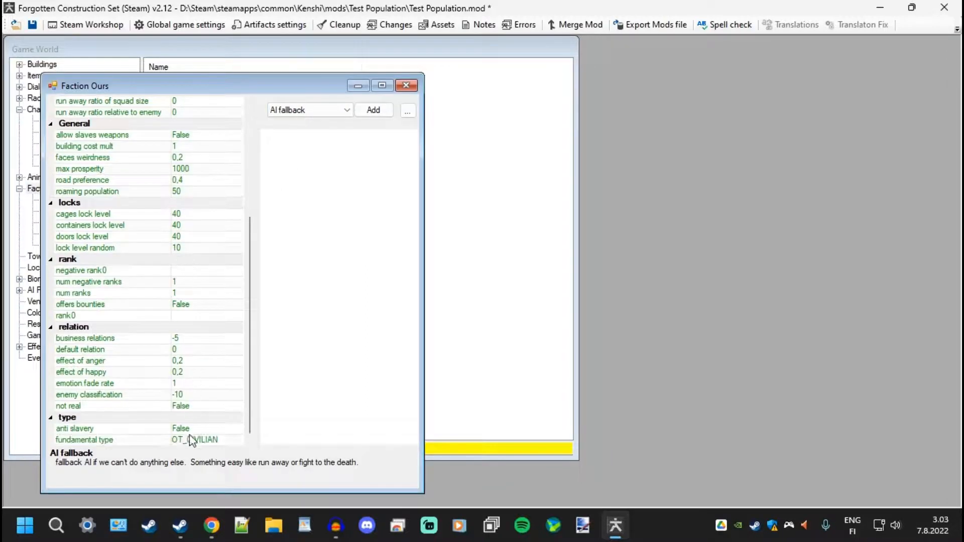
scroll(196, 412, up, 5)
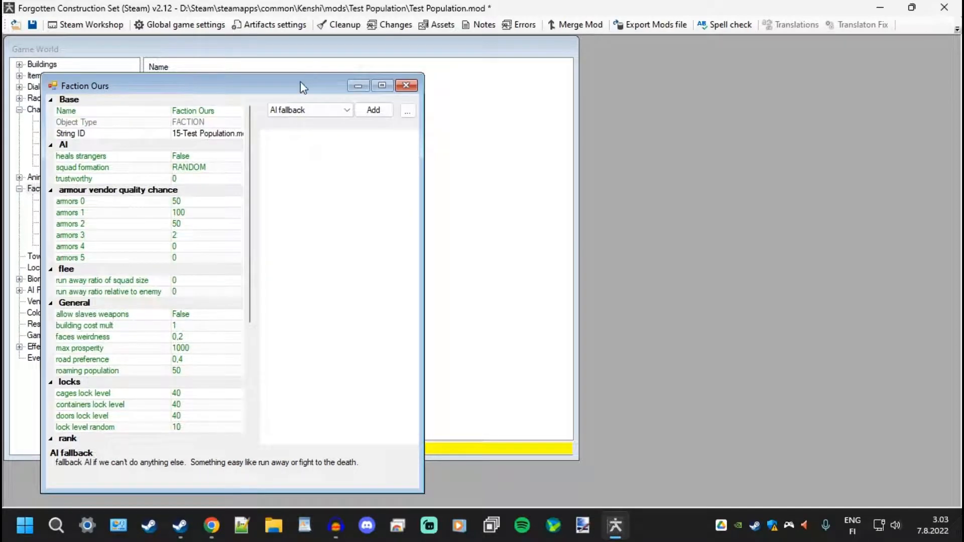
drag(304, 85, 544, 66)
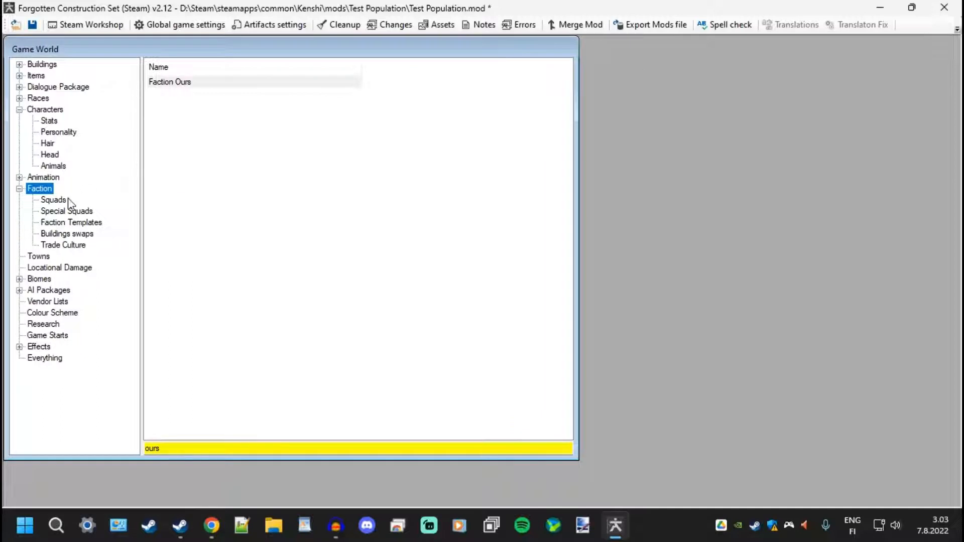
Open Town Ours and review its references and the town resident settings of its resident squad sqd_citizen_ours.
click(39, 256)
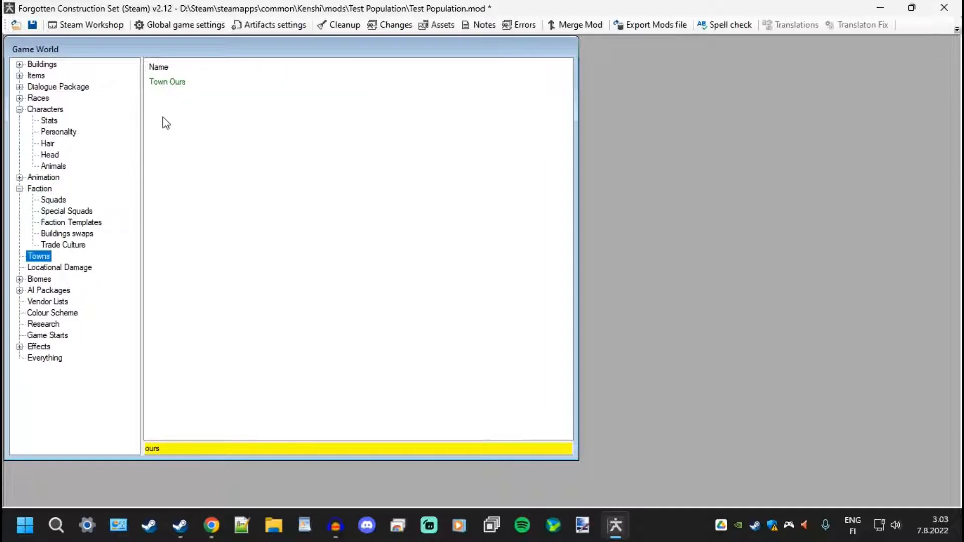
double_click(172, 82)
drag(349, 103, 590, 85)
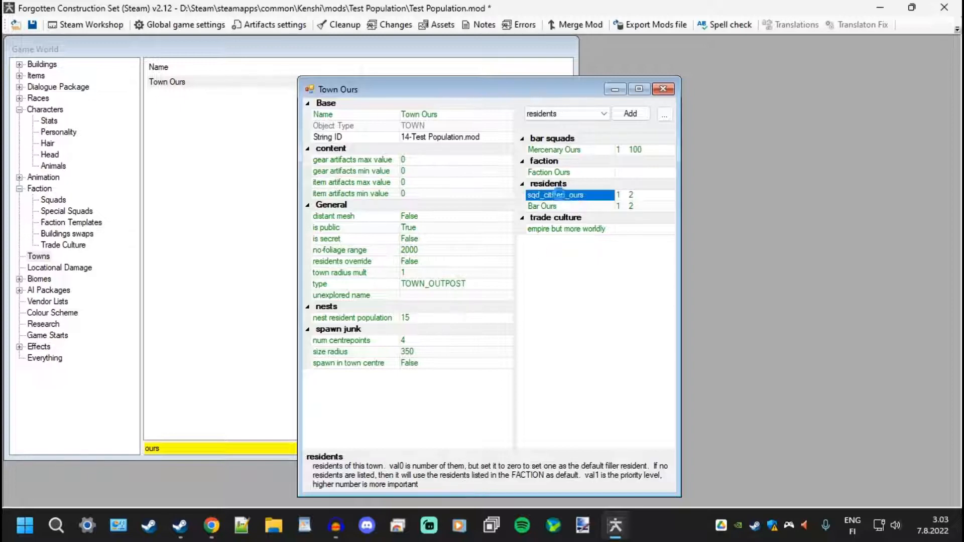
double_click(560, 200)
scroll(227, 334, down, 2)
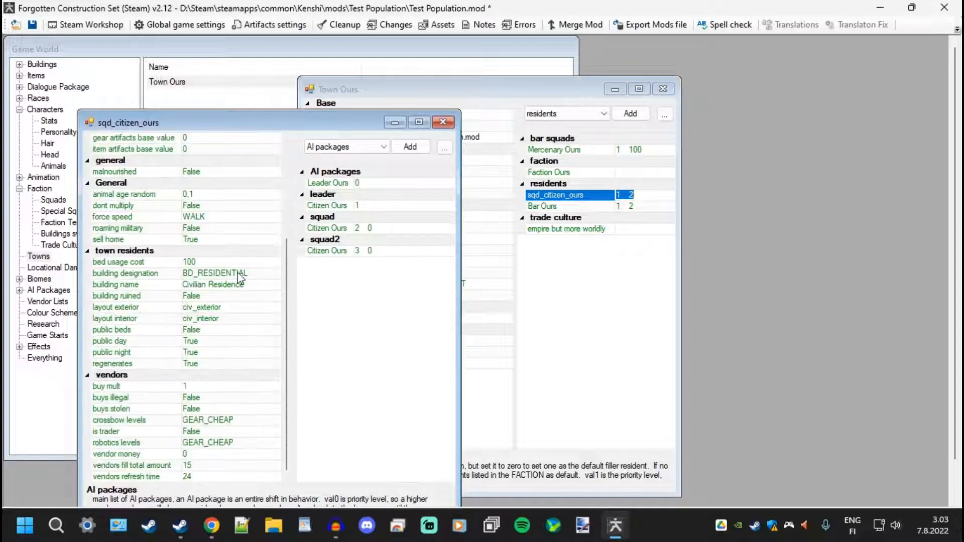
drag(306, 123, 411, 74)
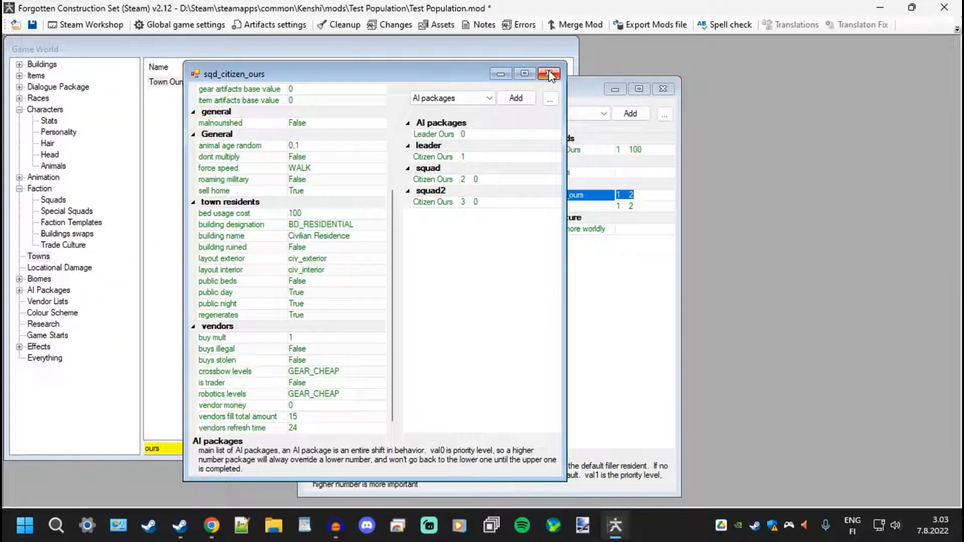
click(548, 74)
click(663, 89)
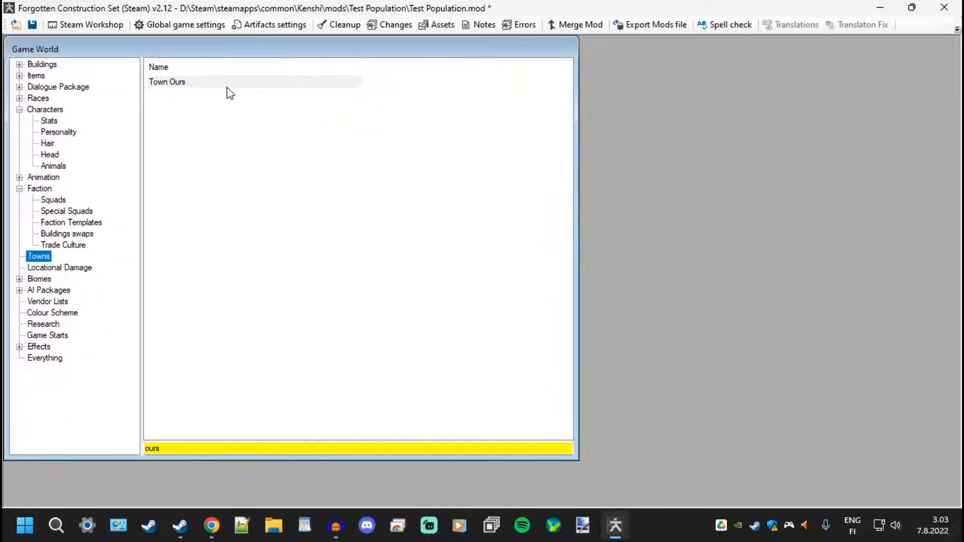
Save the Test Population mod, and switch to the Steam library to launch Kenshi.
click(33, 25)
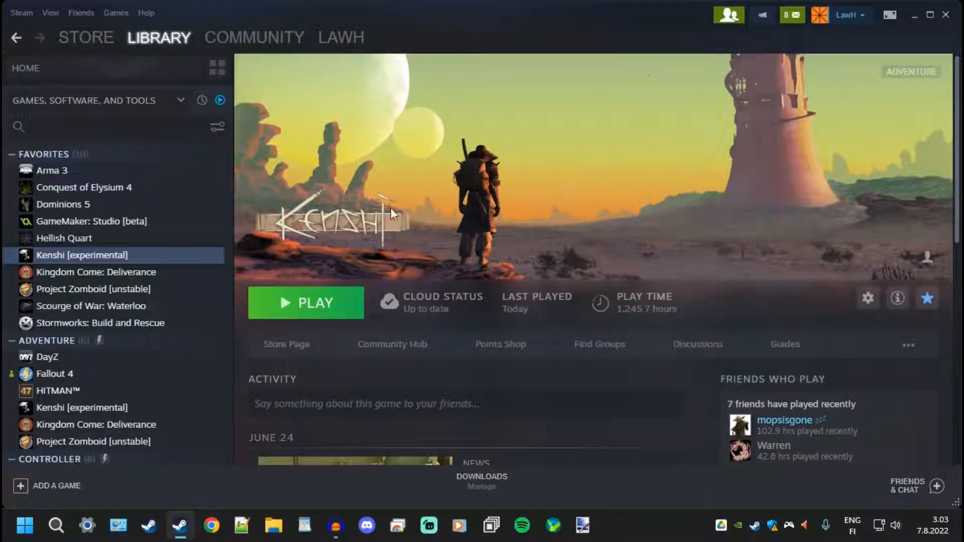
click(303, 303)
click(491, 301)
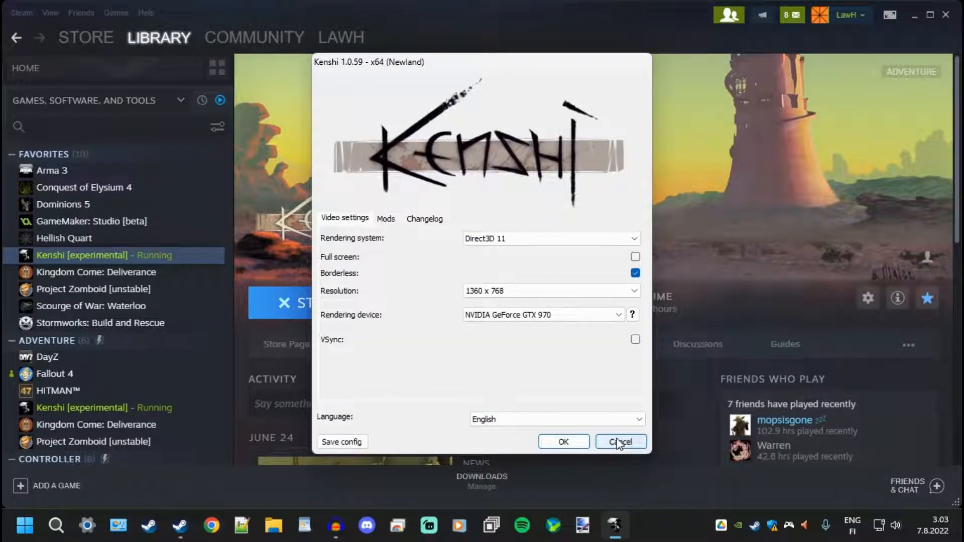
Close the Kenshi game launcher and start Kenshi again from the library using the modding tool option.
click(620, 442)
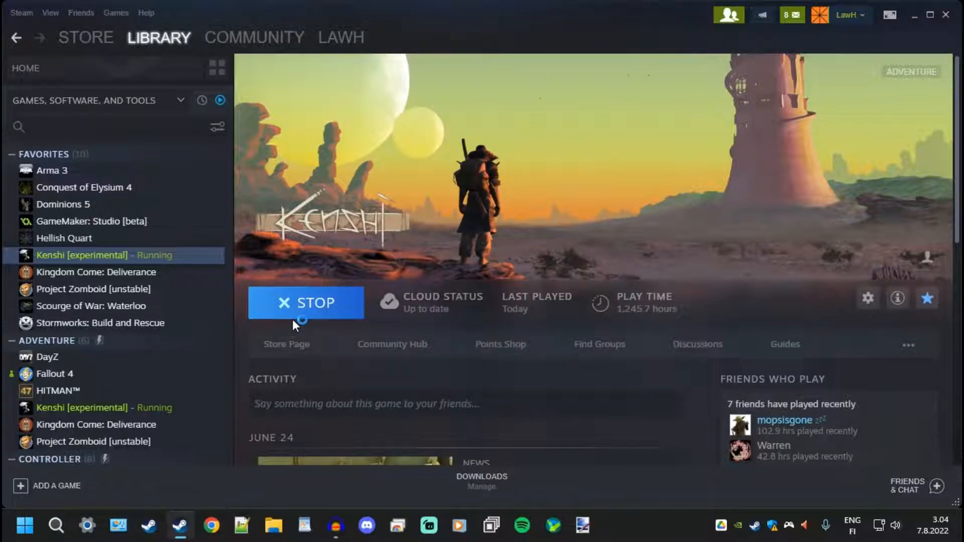
click(317, 305)
click(312, 301)
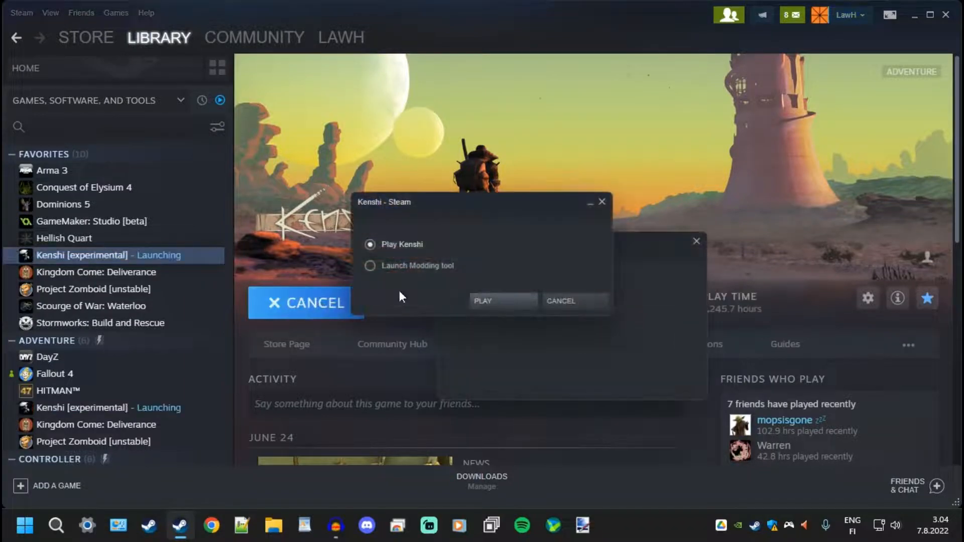
click(435, 270)
click(497, 302)
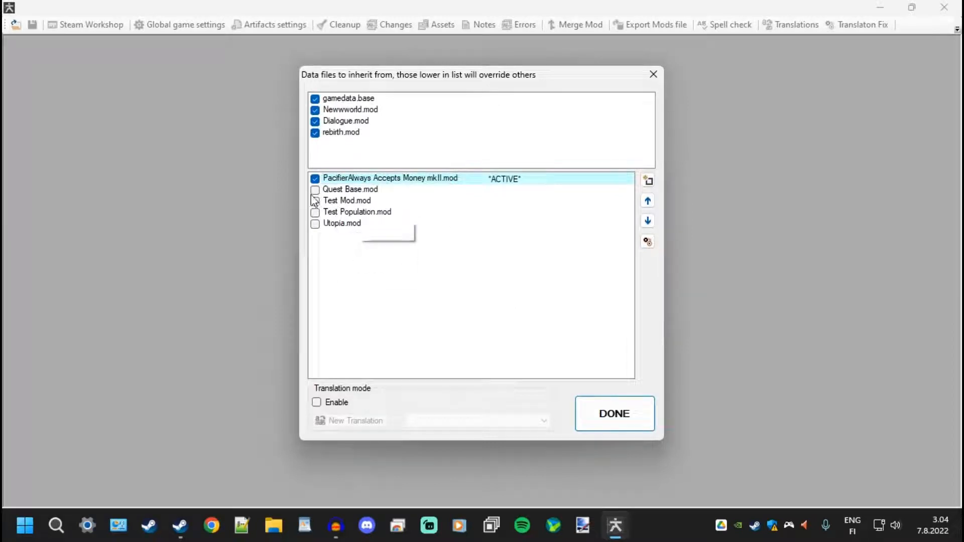
Deselect PacifierAlways Accepts Money mkII.mod and load Test Population.mod as the active mod.
click(314, 179)
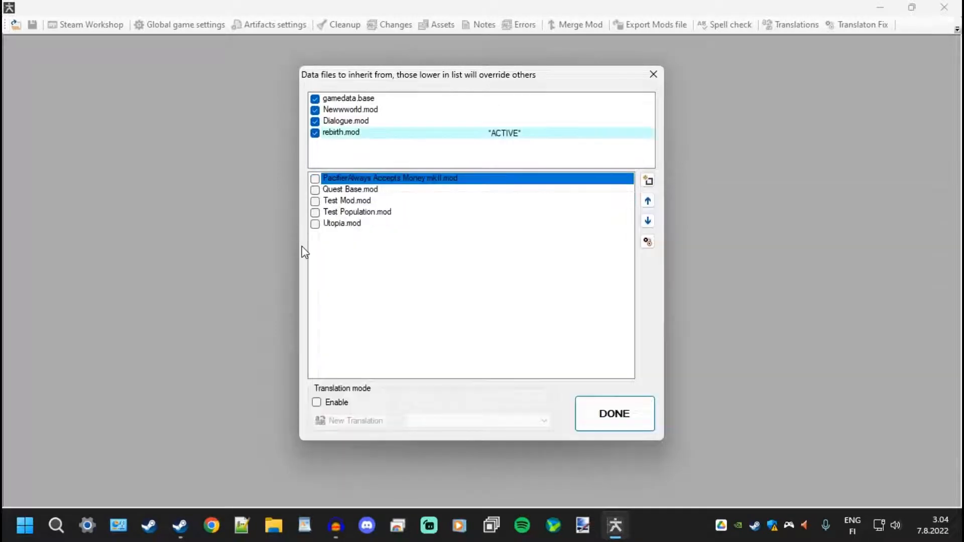
click(315, 212)
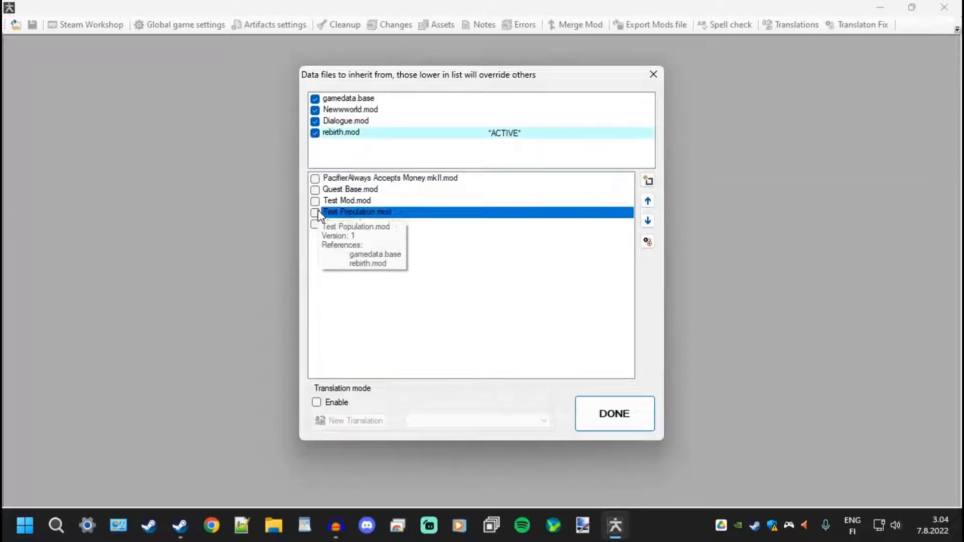
click(607, 412)
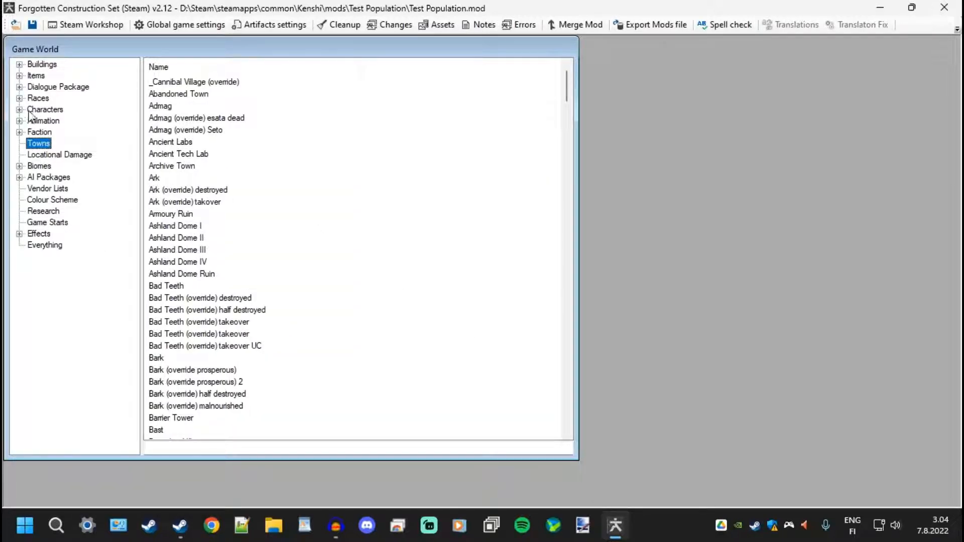
Filter the Characters list by "test".
double_click(45, 110)
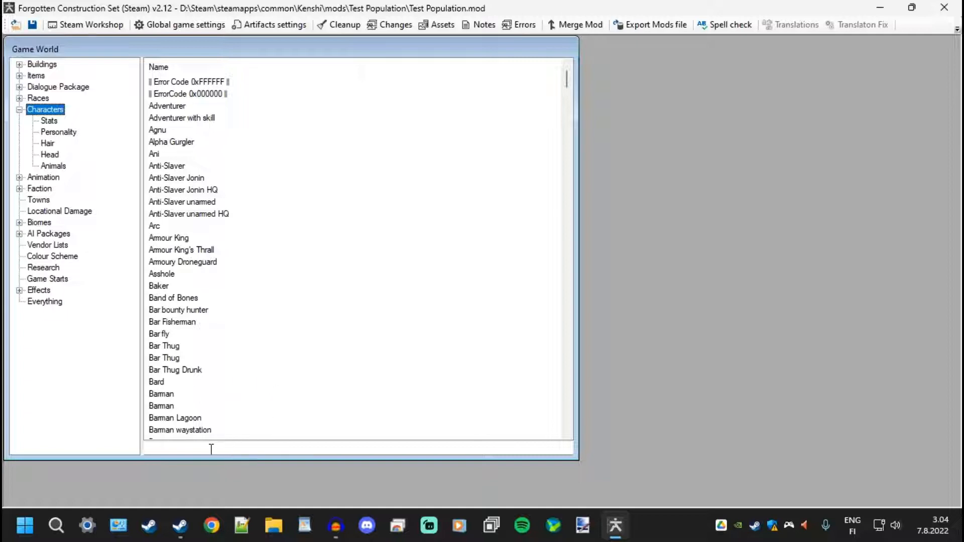
right_click(502, 262)
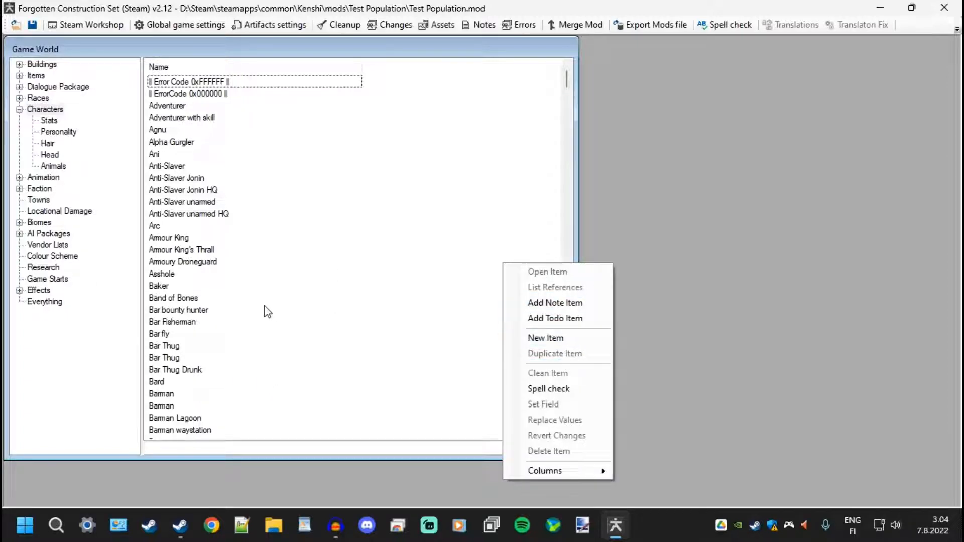
scroll(256, 322, down, 10)
scroll(246, 340, down, 8)
click(242, 455)
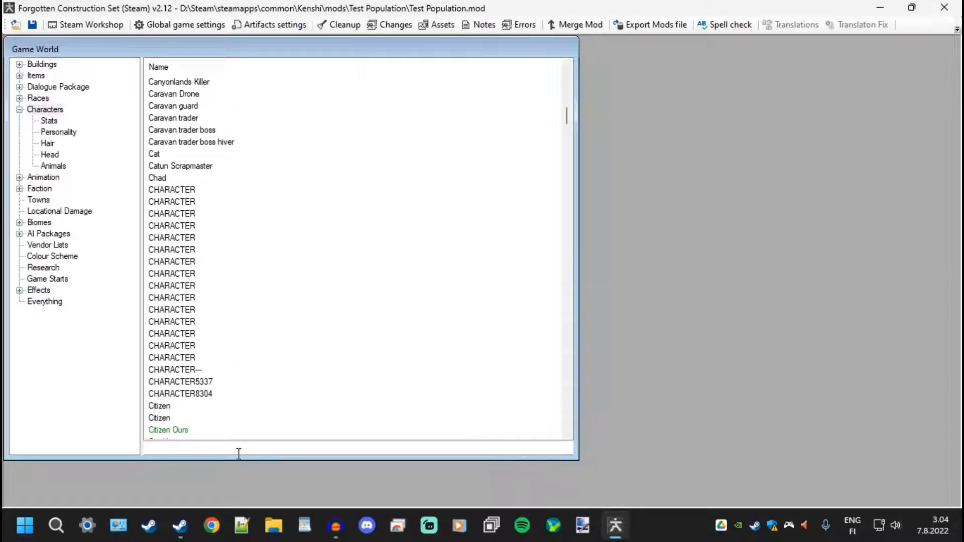
text(test)
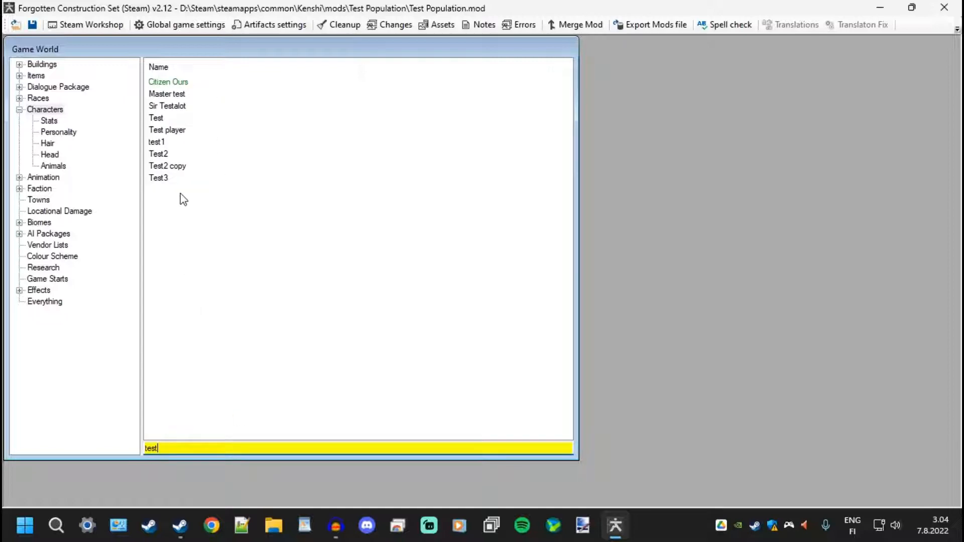
Examine the Sir Testalot character's stats, equipment and race, then close its window.
double_click(171, 106)
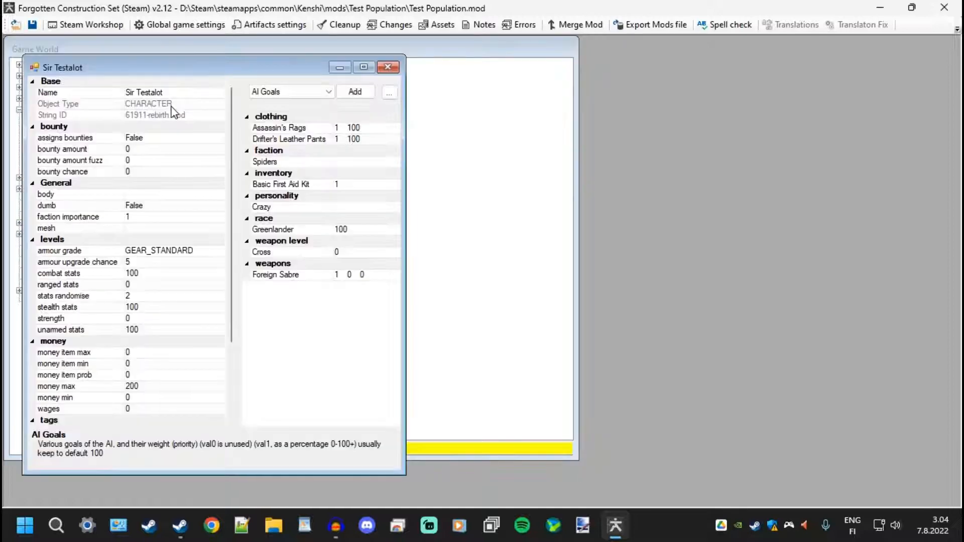
drag(279, 76, 578, 75)
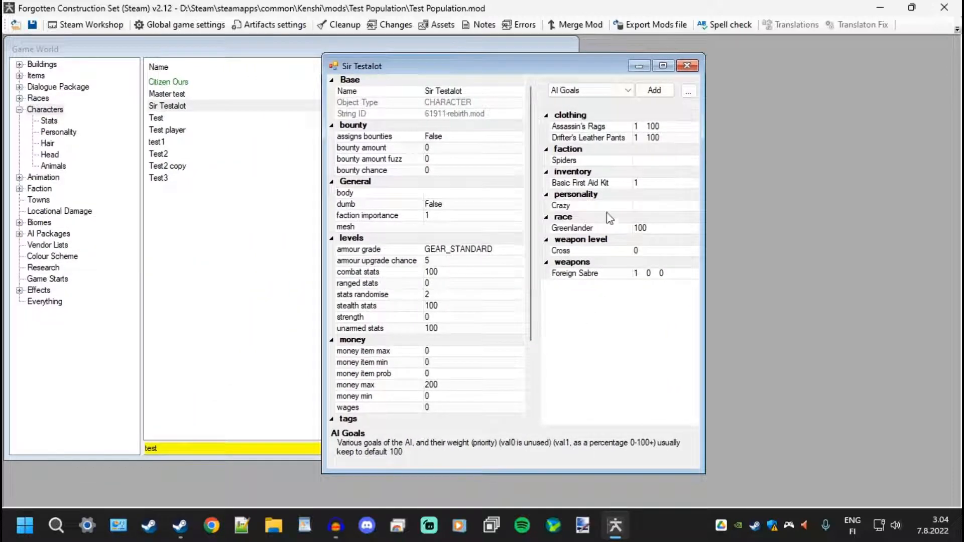
scroll(479, 251, down, 3)
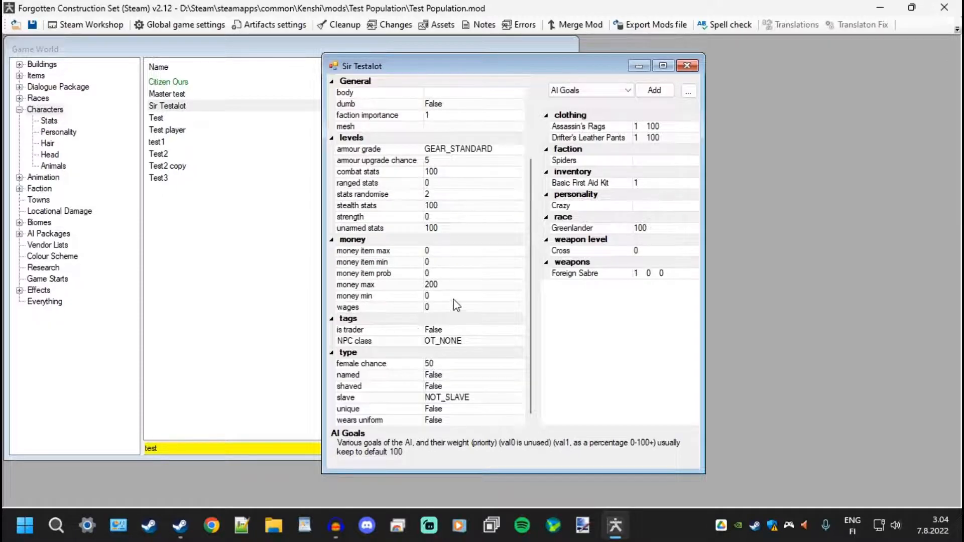
scroll(446, 262, up, 3)
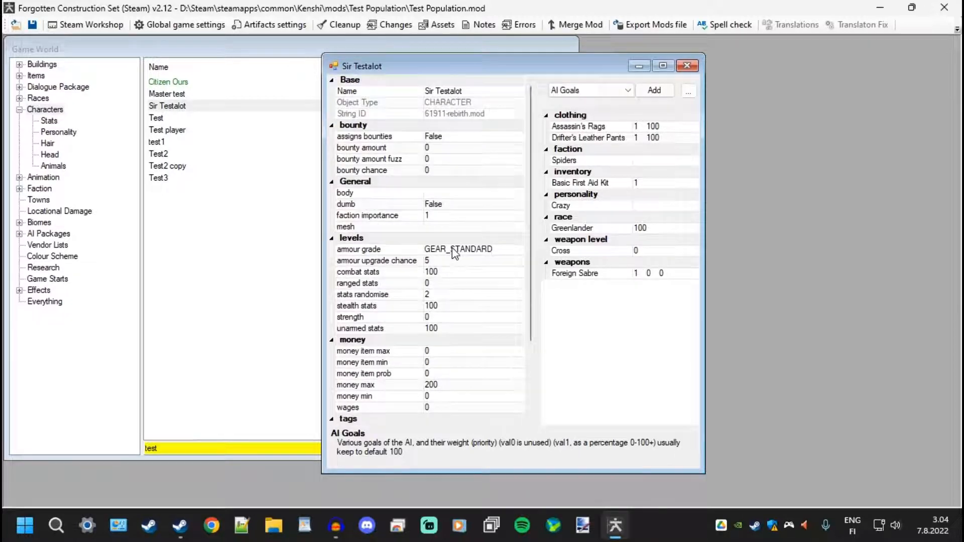
click(687, 66)
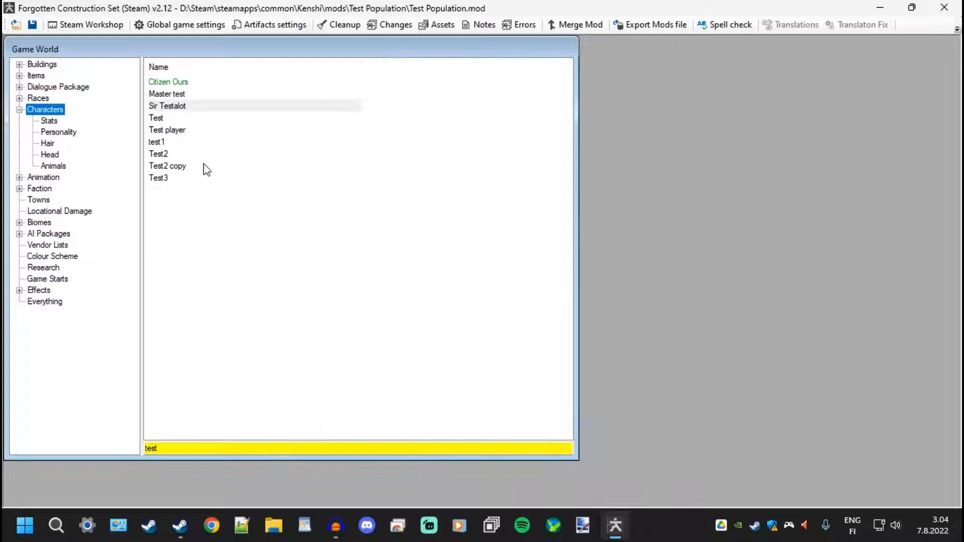
click(171, 107)
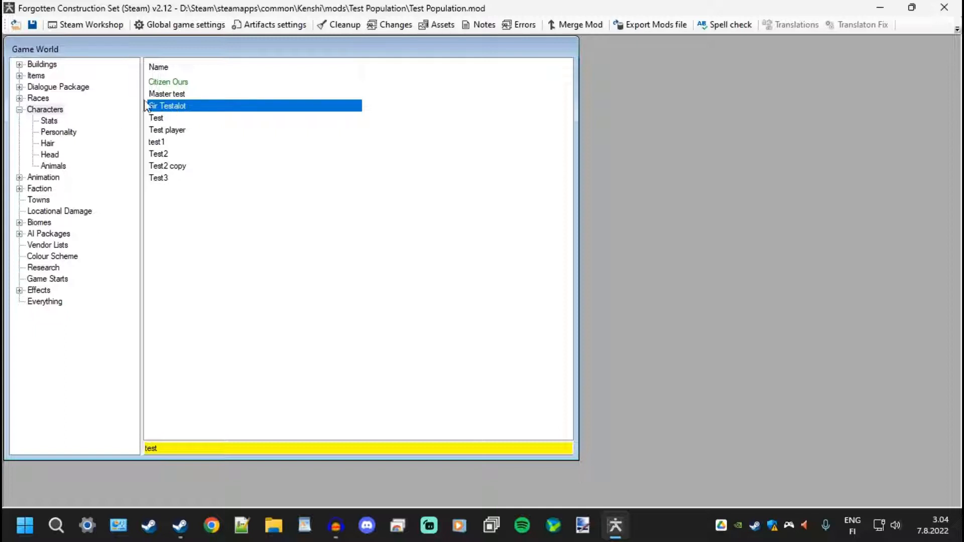
Create a new faction squad item and name it "Tester Ours".
click(19, 188)
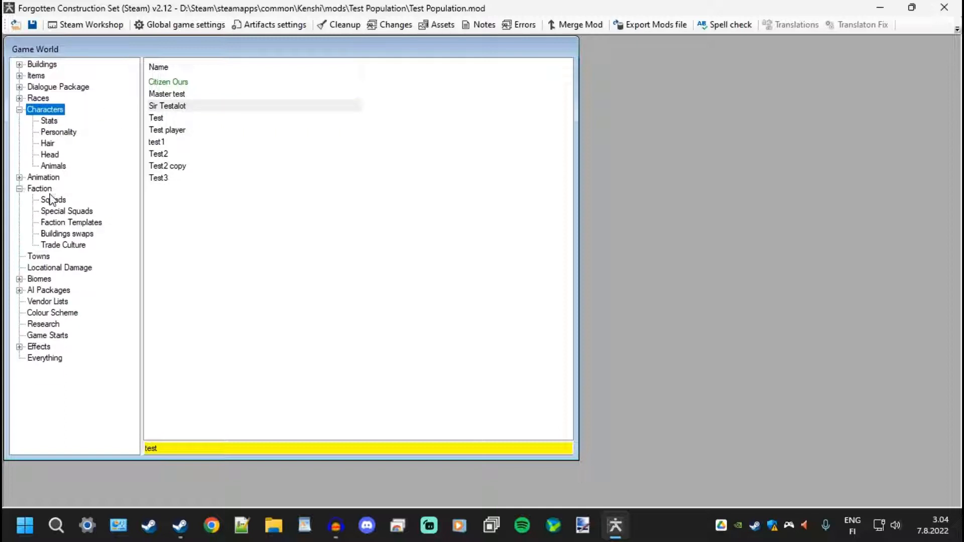
click(52, 200)
right_click(391, 272)
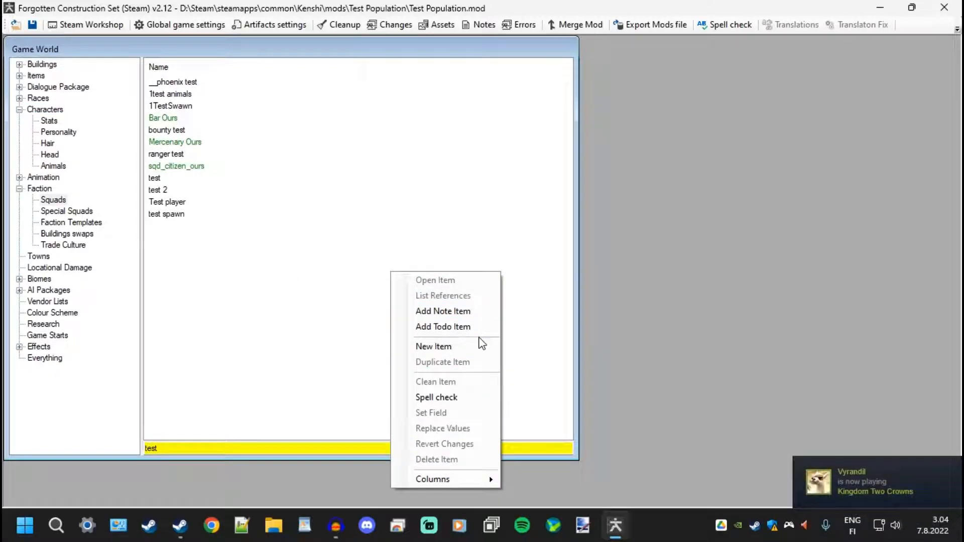
click(440, 348)
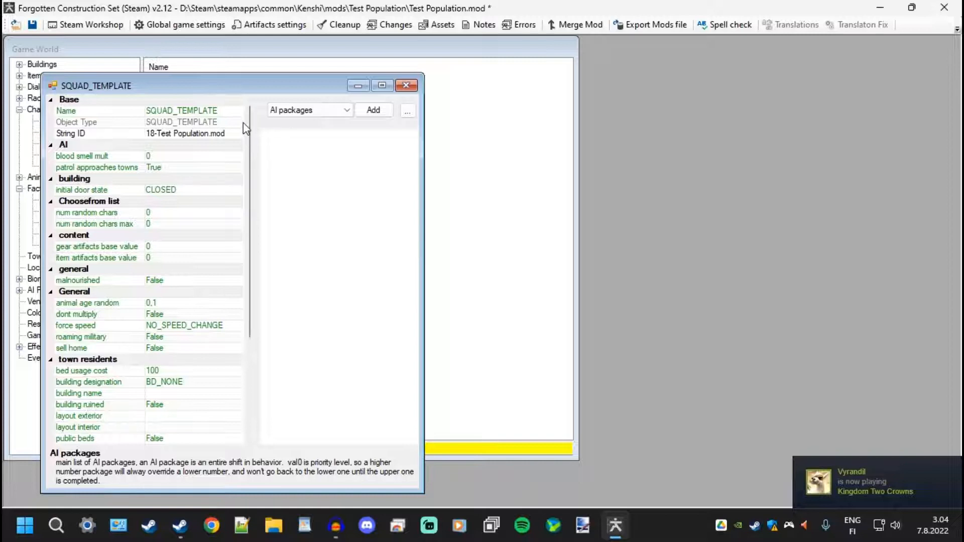
click(80, 111)
text(Tes)
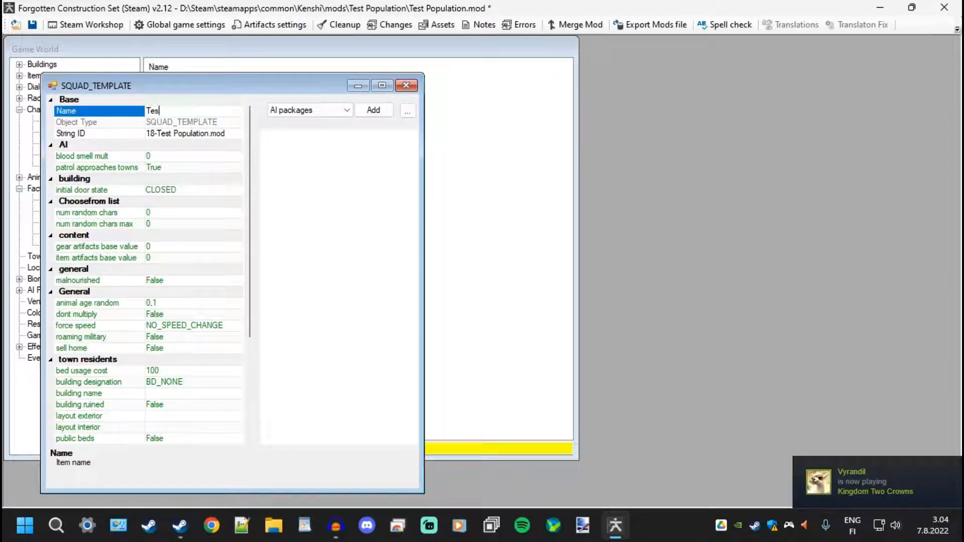
text(ter Ours)
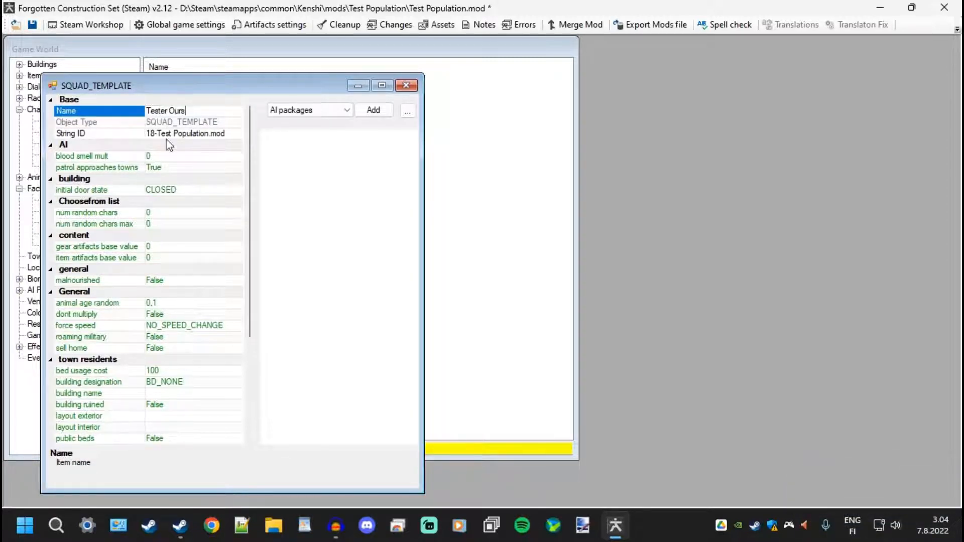
Add Sir Testalot as the leader of the Tester Ours squad and close the squad window.
click(316, 109)
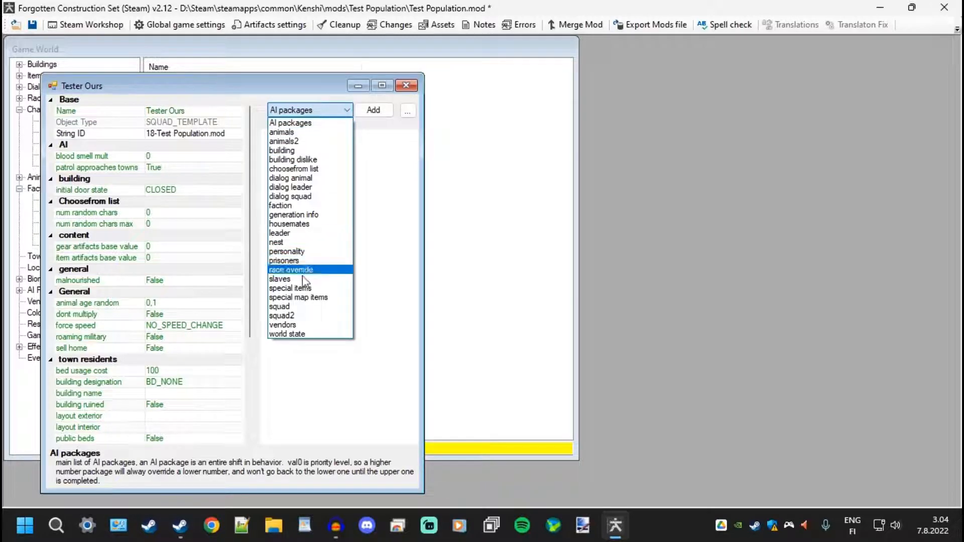
click(281, 233)
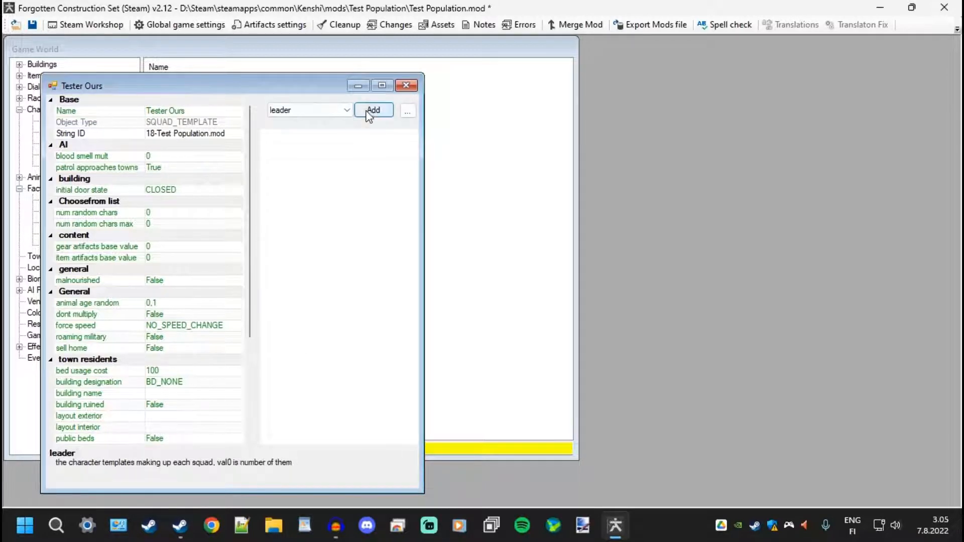
click(371, 111)
text(test)
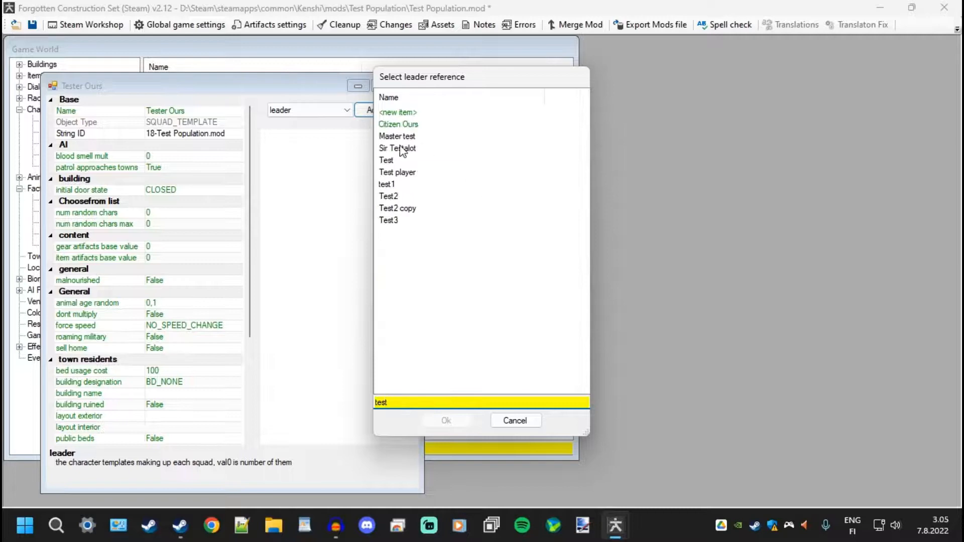
double_click(403, 149)
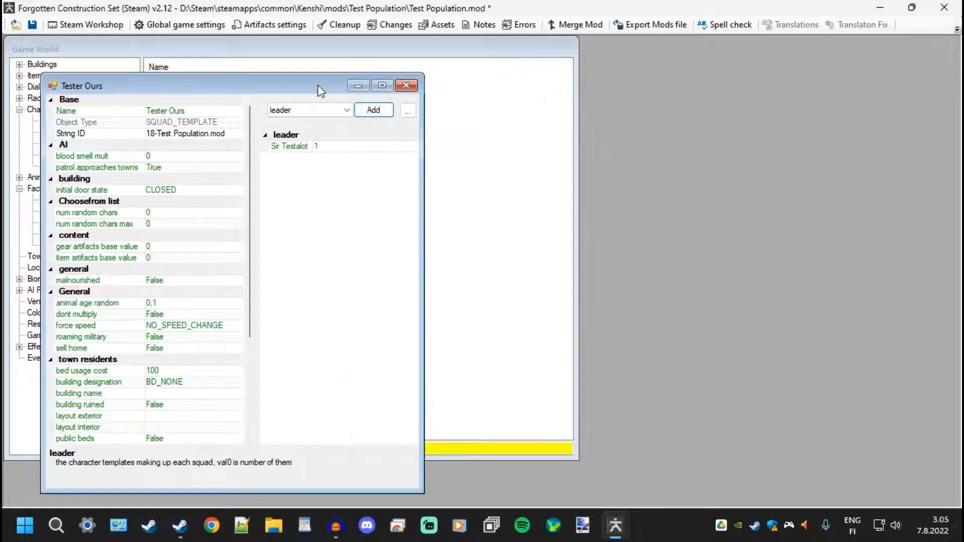
drag(317, 86, 602, 86)
click(690, 86)
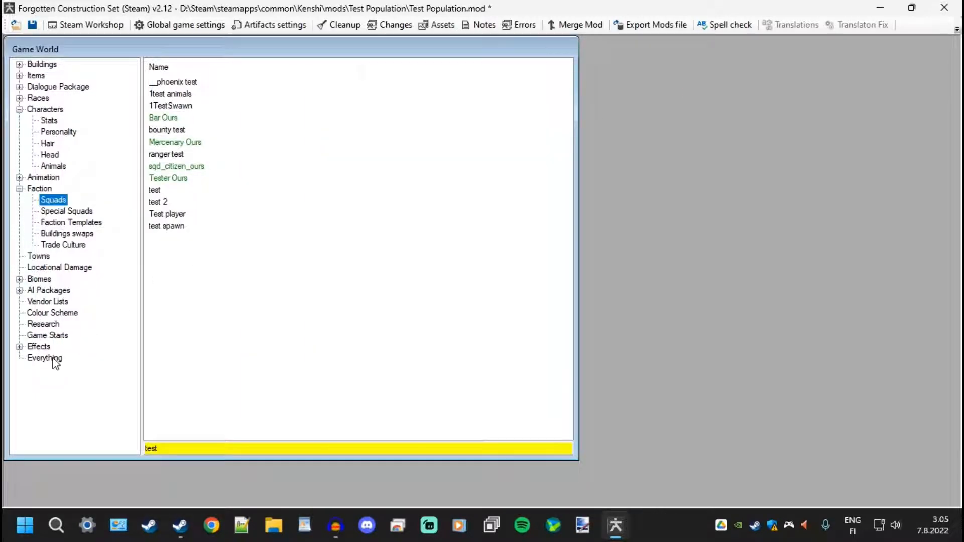
click(45, 358)
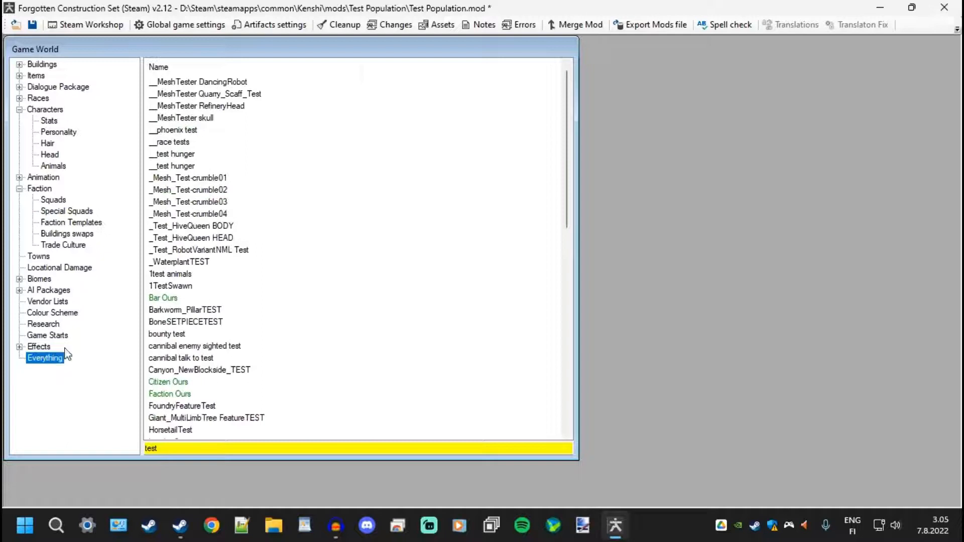
scroll(229, 306, down, 15)
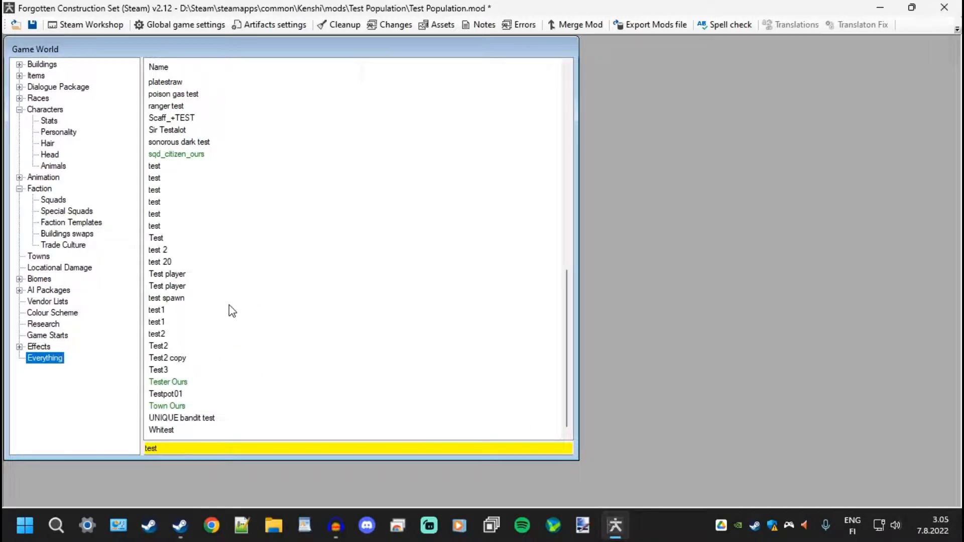
scroll(229, 305, up, 15)
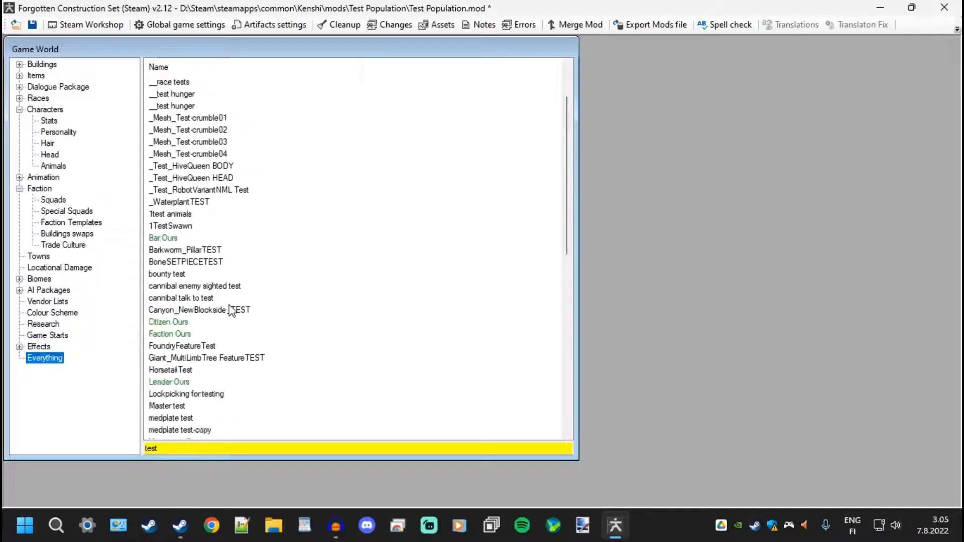
click(19, 347)
click(19, 347)
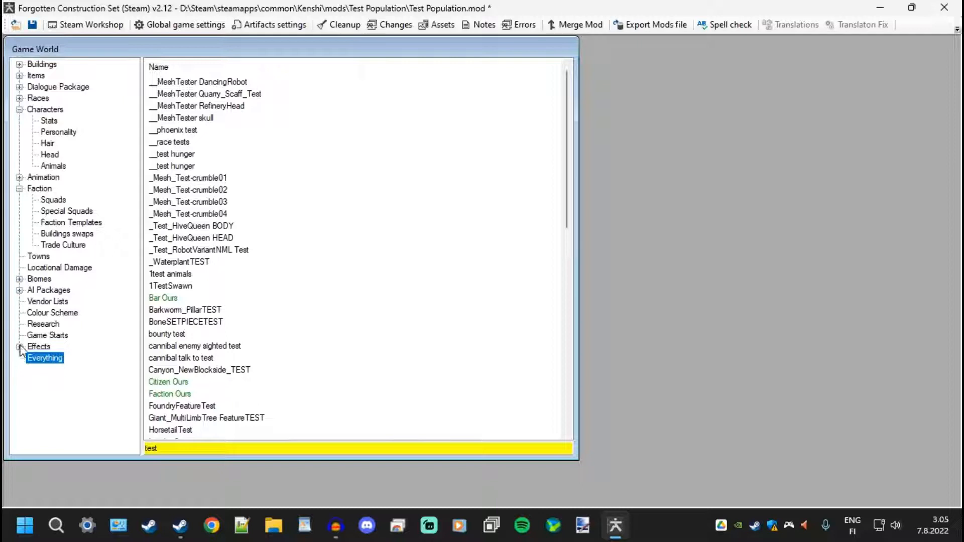
Create a new game start named "Test Ours (Mod Name)" and set its starting money to 1000000.
click(47, 336)
right_click(409, 226)
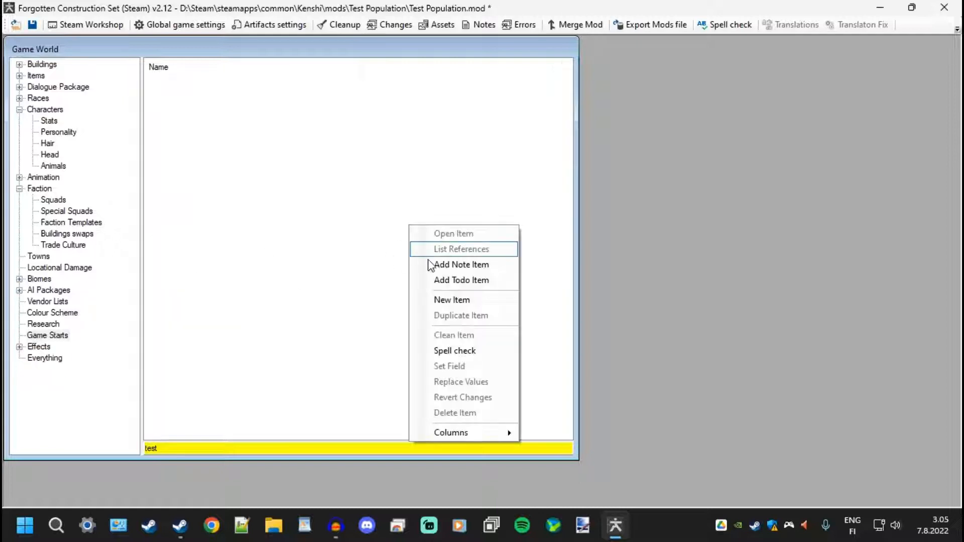
click(465, 302)
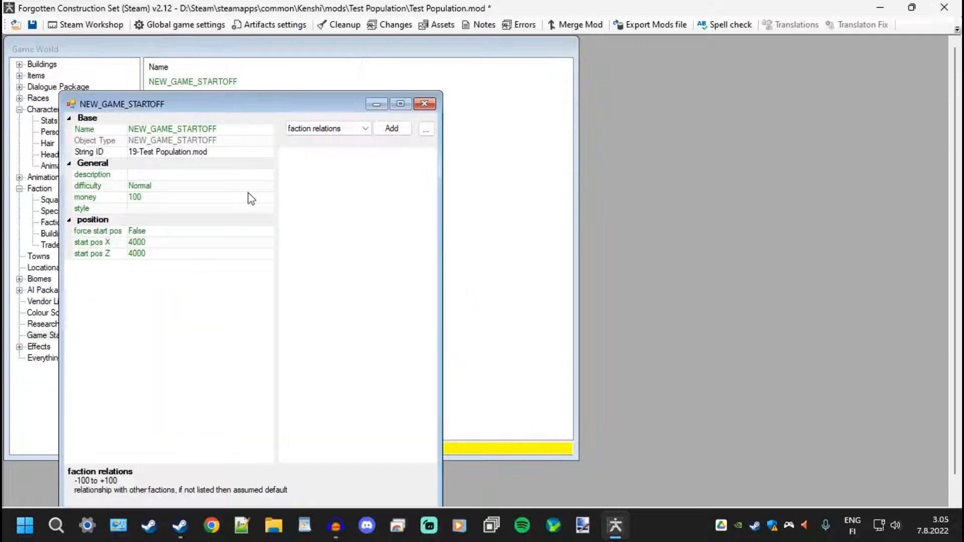
click(217, 130)
text(Test Ours (Mod Name)
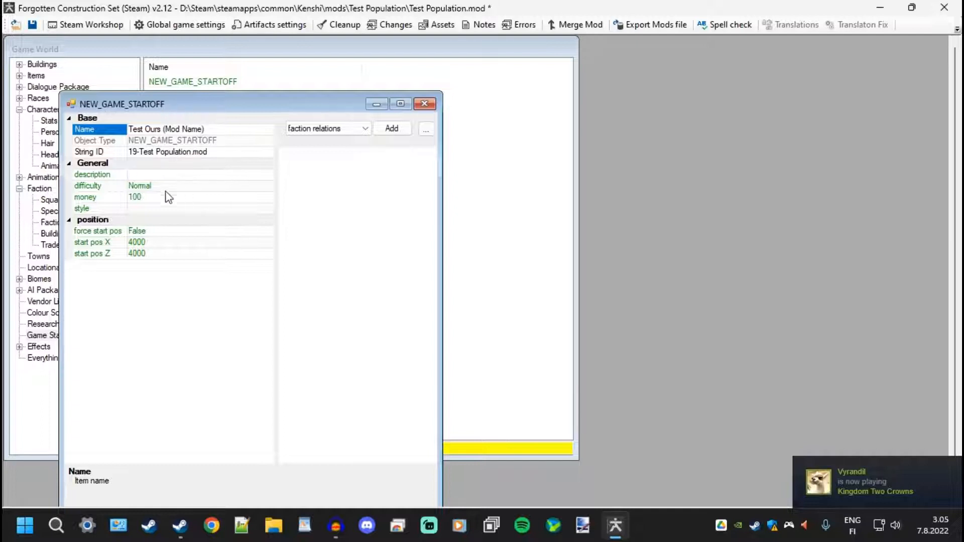
click(90, 198)
text(1000000)
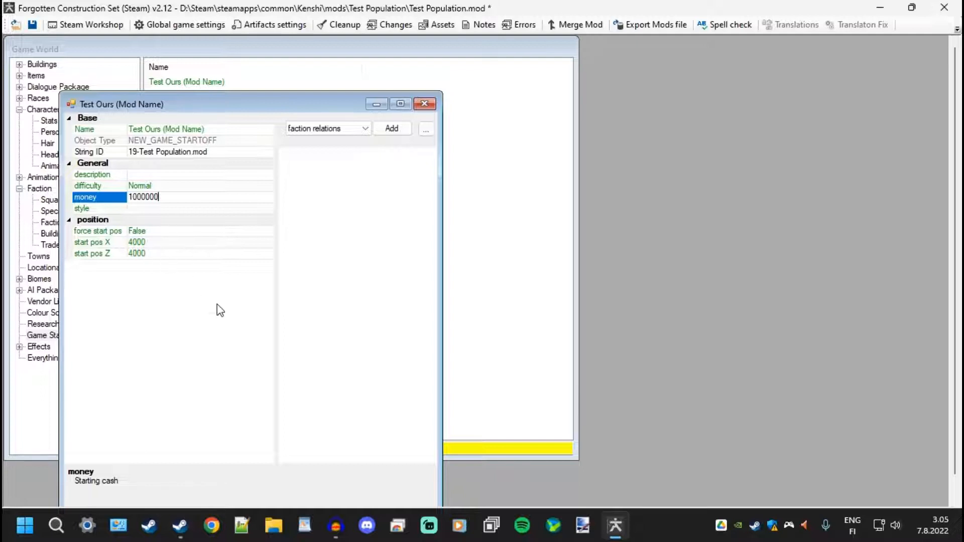
Add the Tester Ours squad as the starting squad of the Test Ours (Mod Name) game start.
click(167, 230)
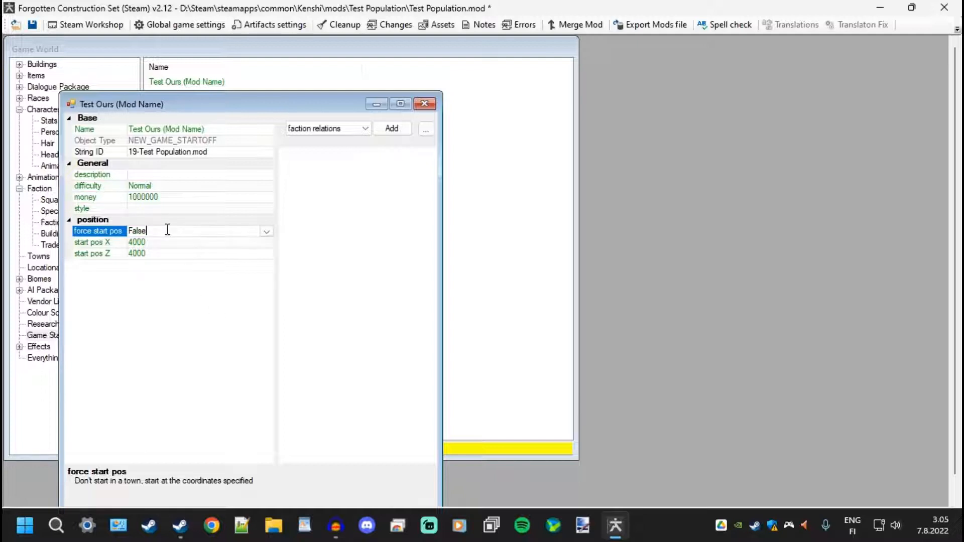
click(347, 128)
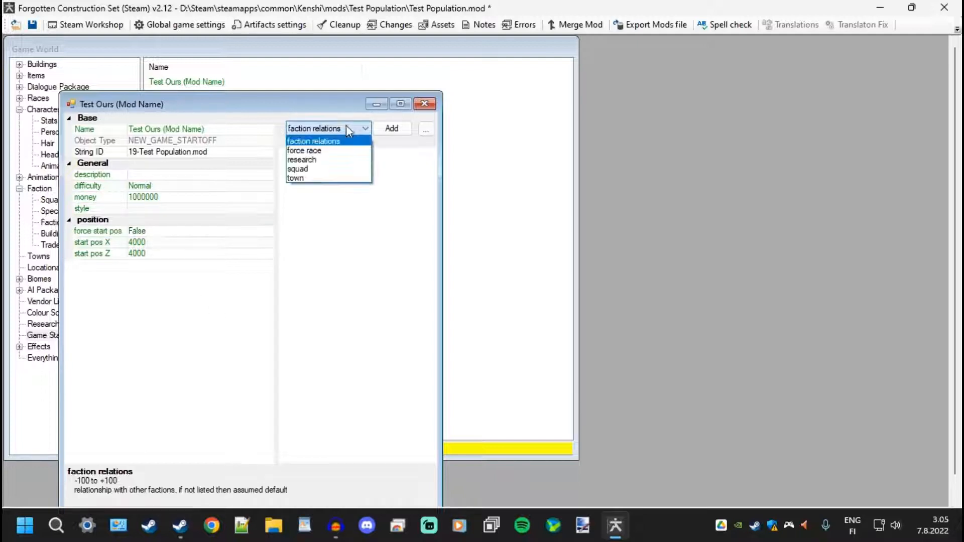
click(307, 169)
click(391, 129)
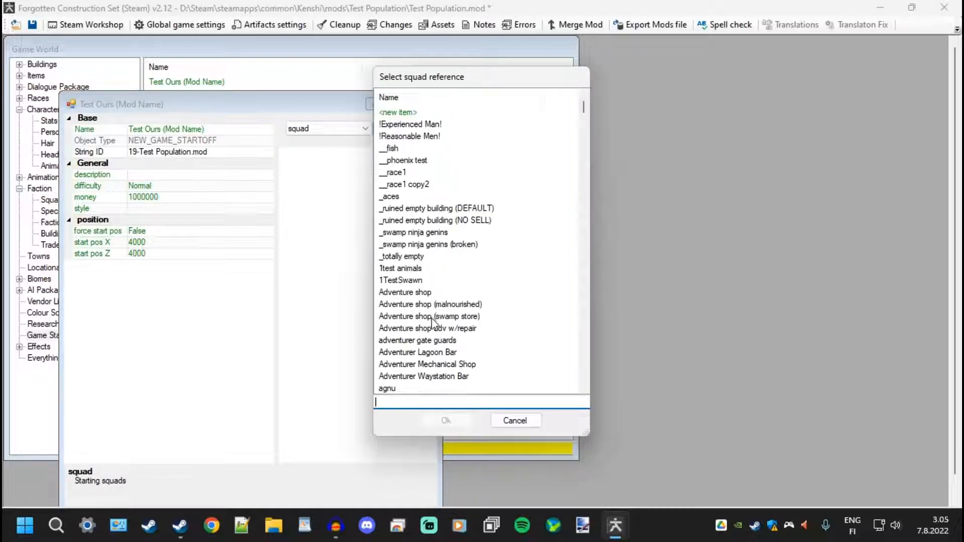
text(test)
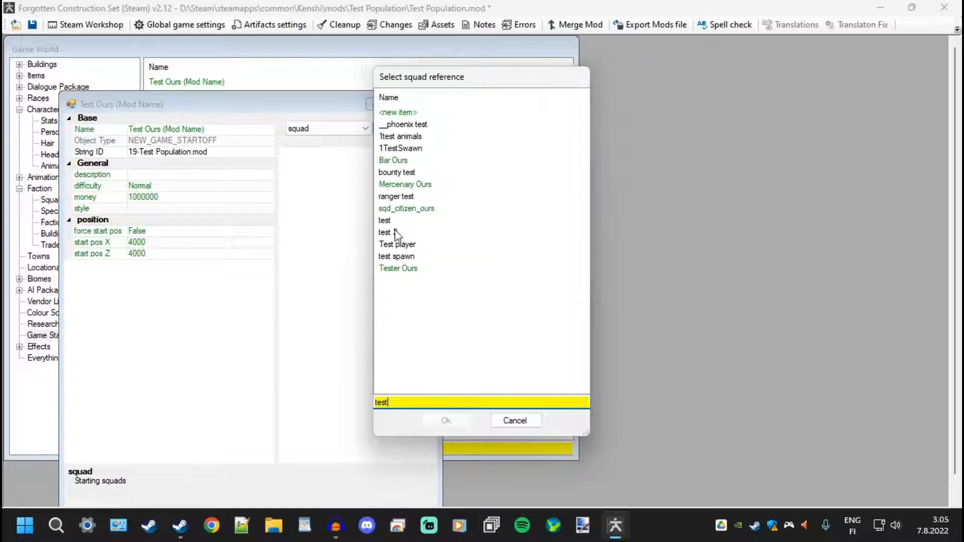
double_click(397, 270)
Add Town Ours as the starting town of the Test Ours (Mod Name) game start.
click(349, 129)
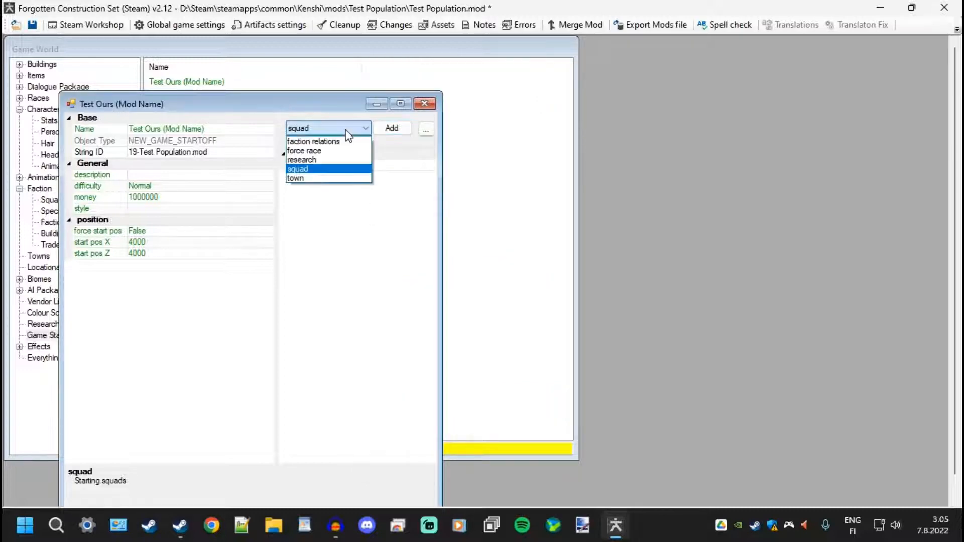
click(304, 177)
click(392, 129)
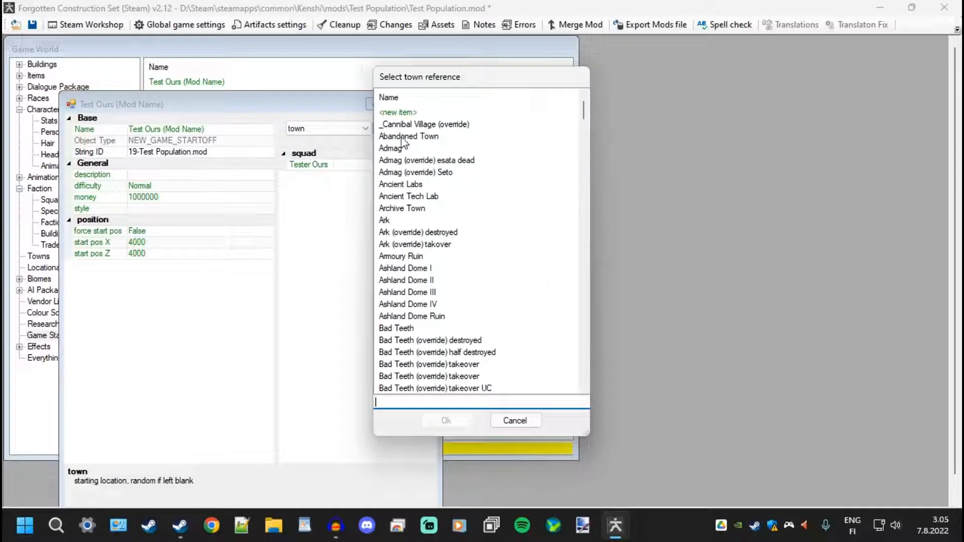
text(ours)
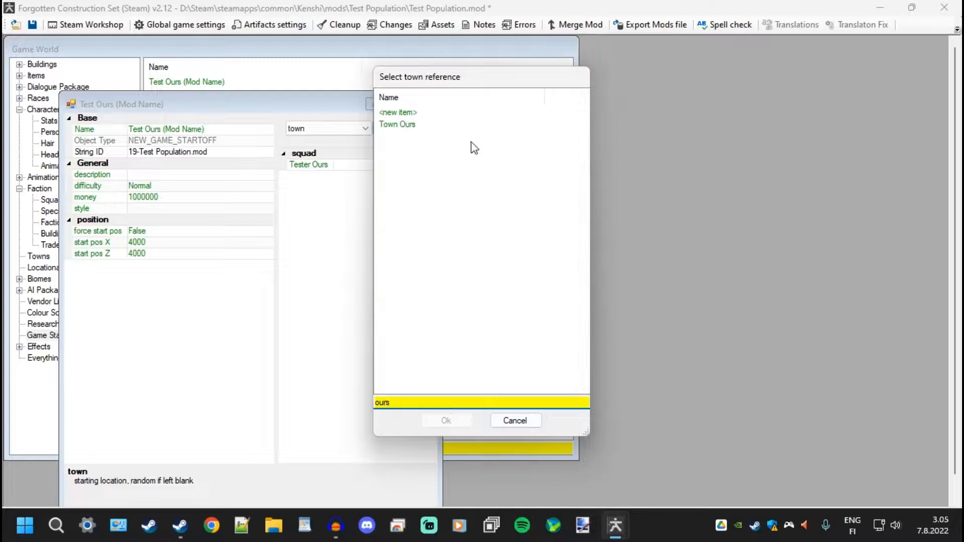
double_click(399, 125)
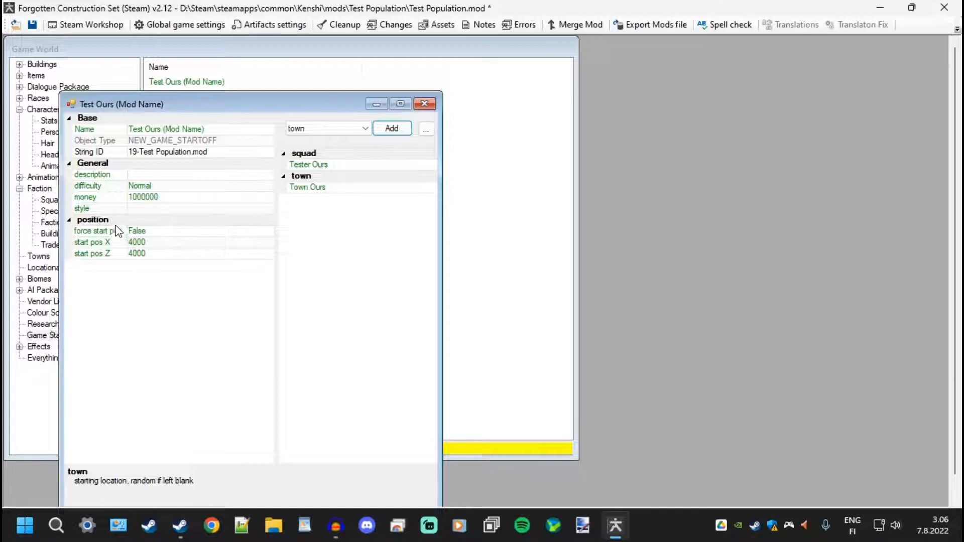
Save the mod with the finished game start and close the construction set.
click(424, 104)
click(32, 25)
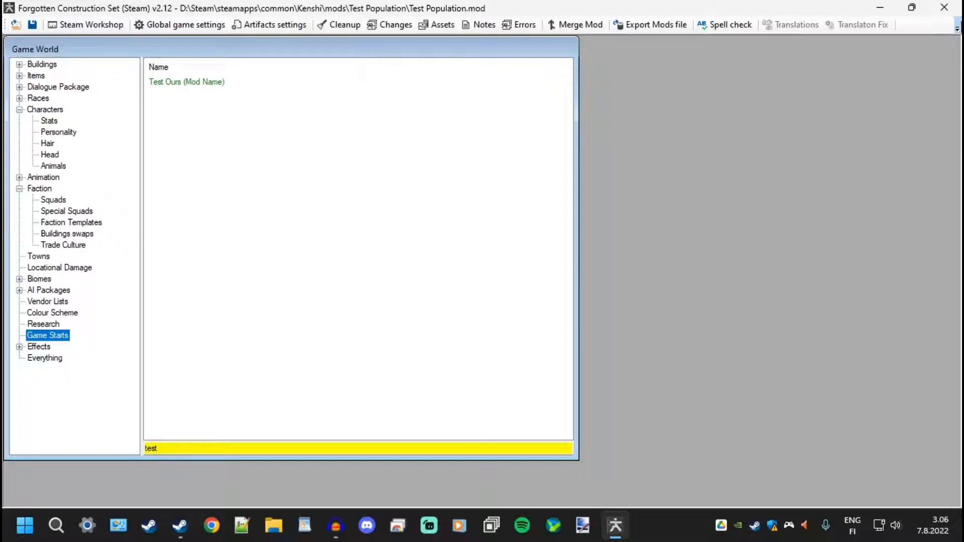
click(31, 25)
click(944, 7)
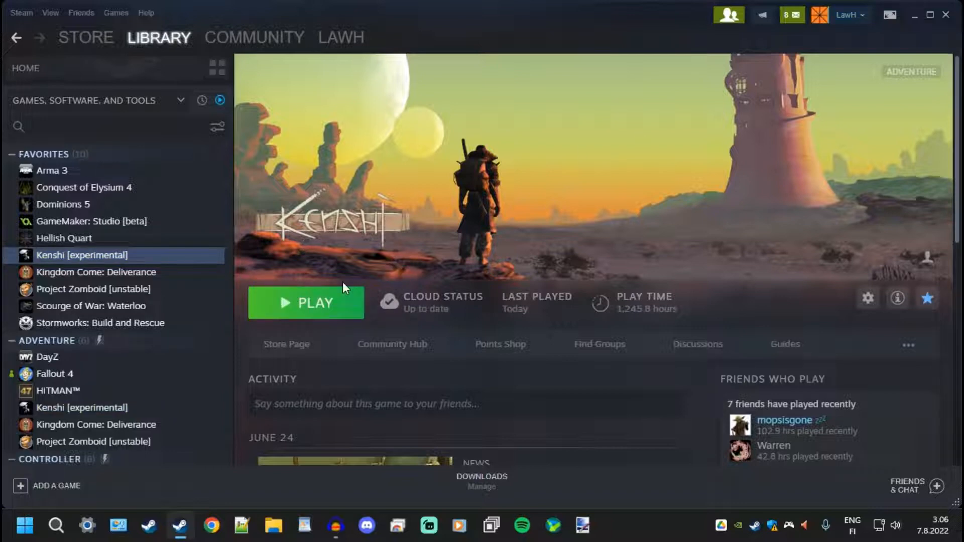
Launch Kenshi [experimental] from the Steam library and open the launcher's mod list.
click(290, 315)
click(501, 297)
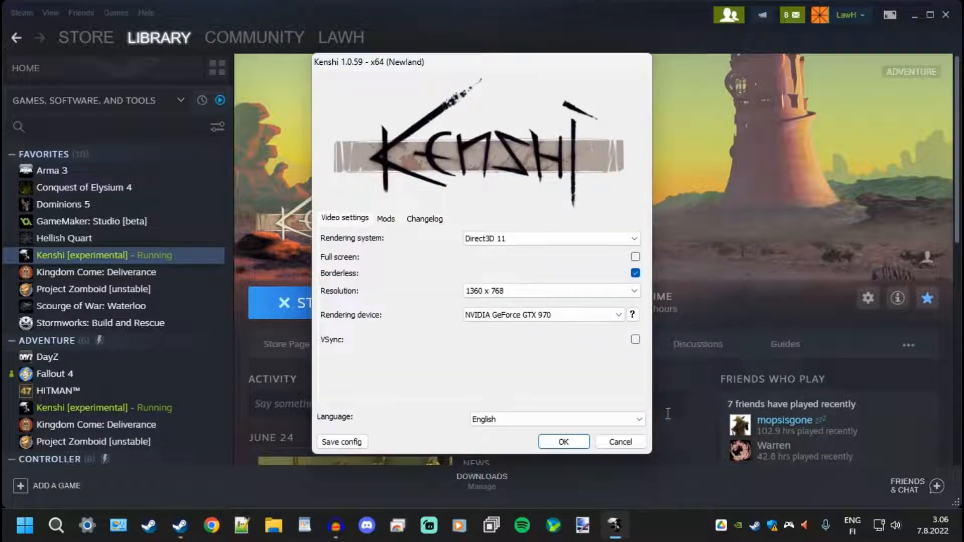
click(388, 219)
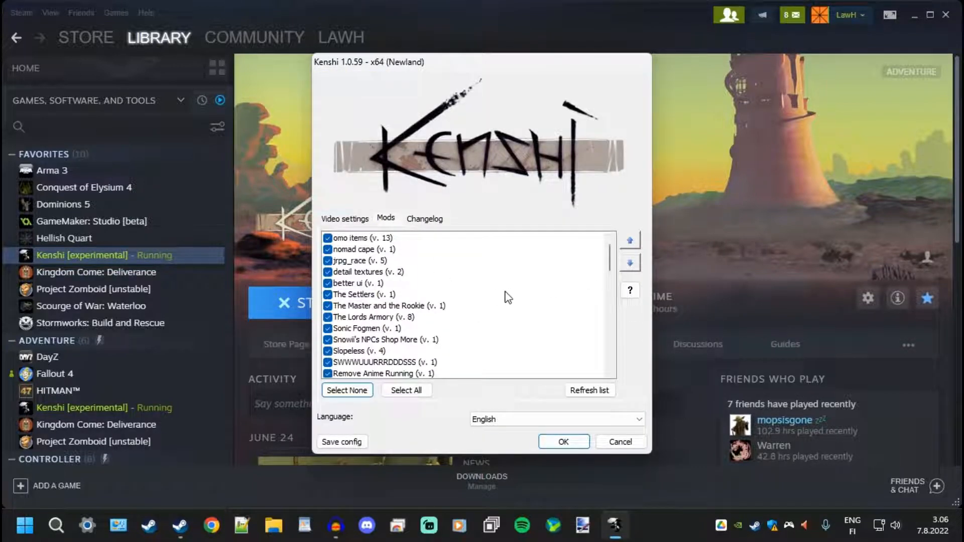
Deselect all mods, enable only Test Population, and start the game.
mouse_move(475, 299)
scroll(524, 324, down, 10)
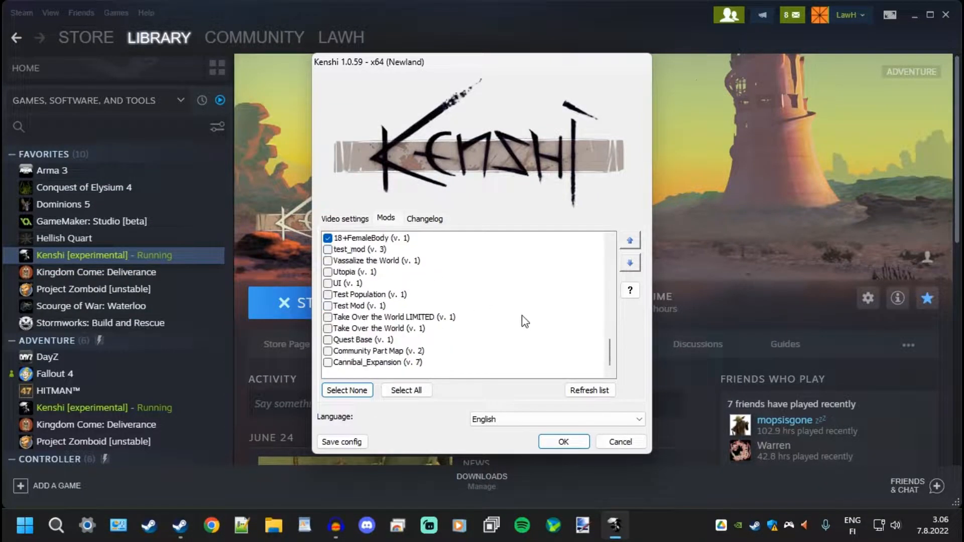
click(327, 295)
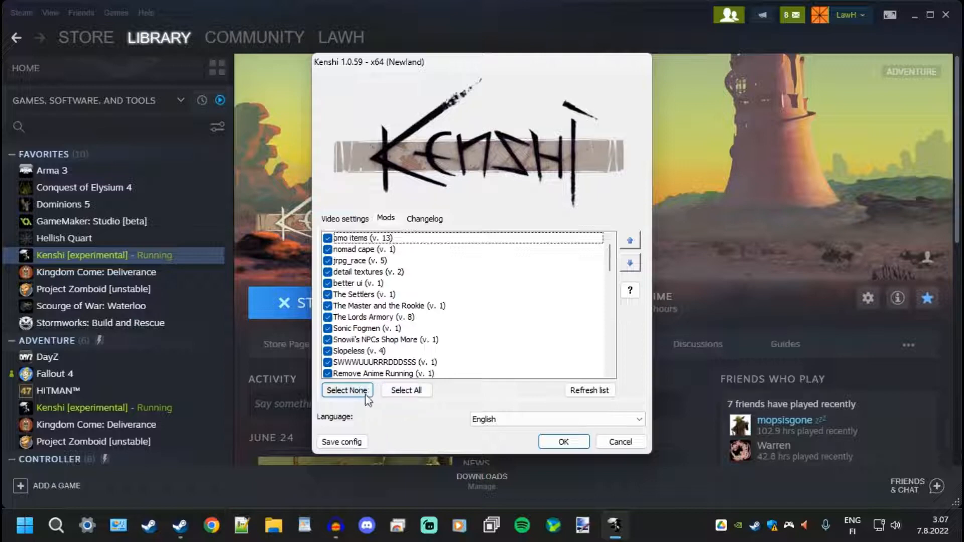
click(346, 390)
scroll(390, 330, down, 15)
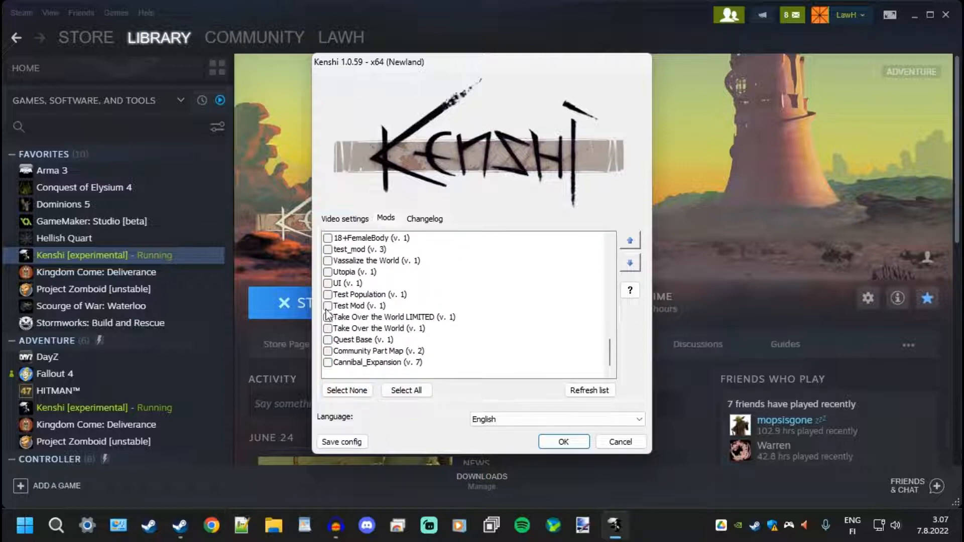
click(325, 297)
scroll(378, 345, down, 15)
click(348, 220)
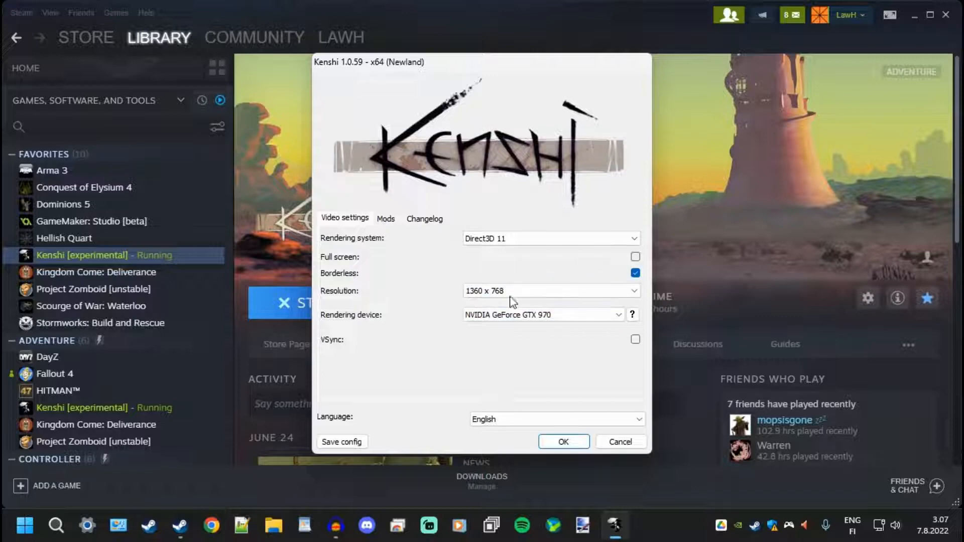
click(563, 442)
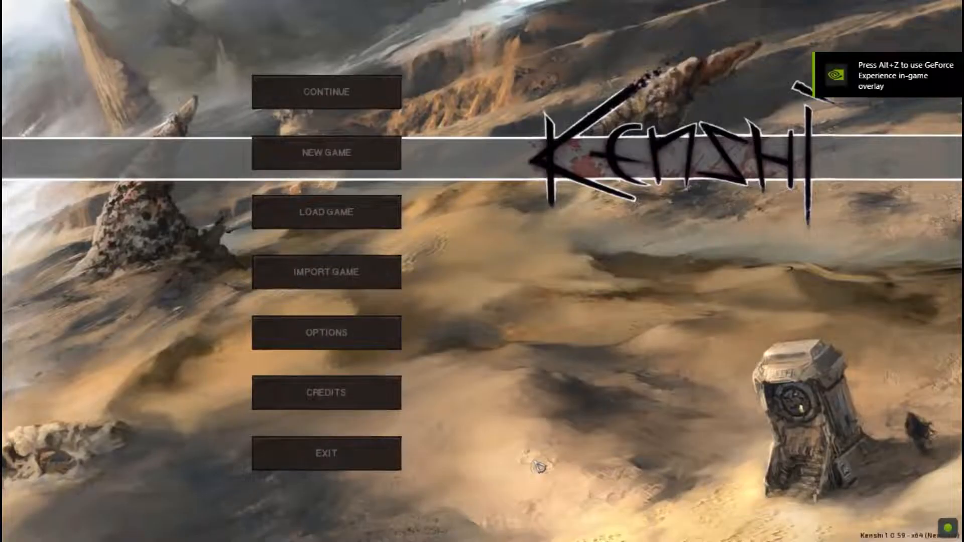
Begin a new game with the Test Ours (Mod Name) start, leaving the advanced options at their defaults.
click(341, 153)
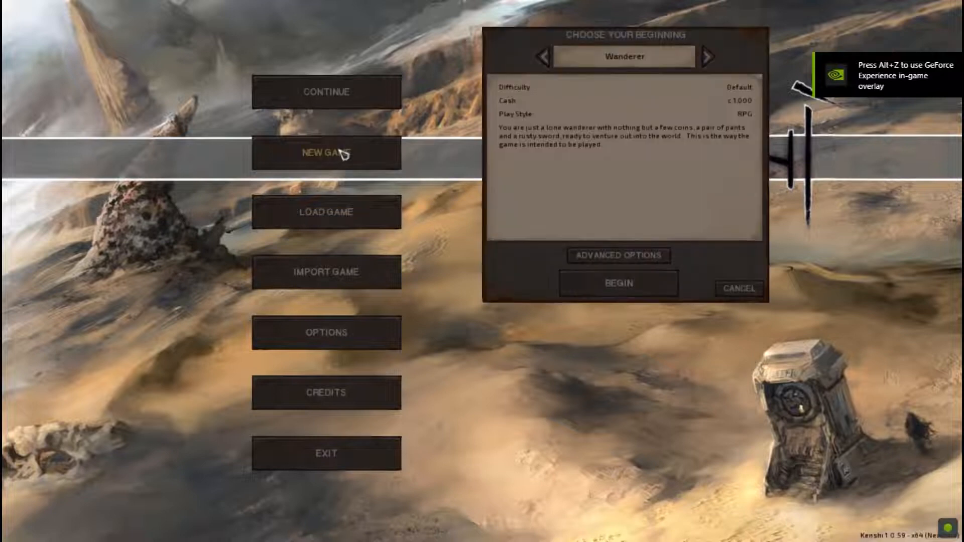
click(543, 59)
click(543, 59)
click(544, 59)
click(546, 59)
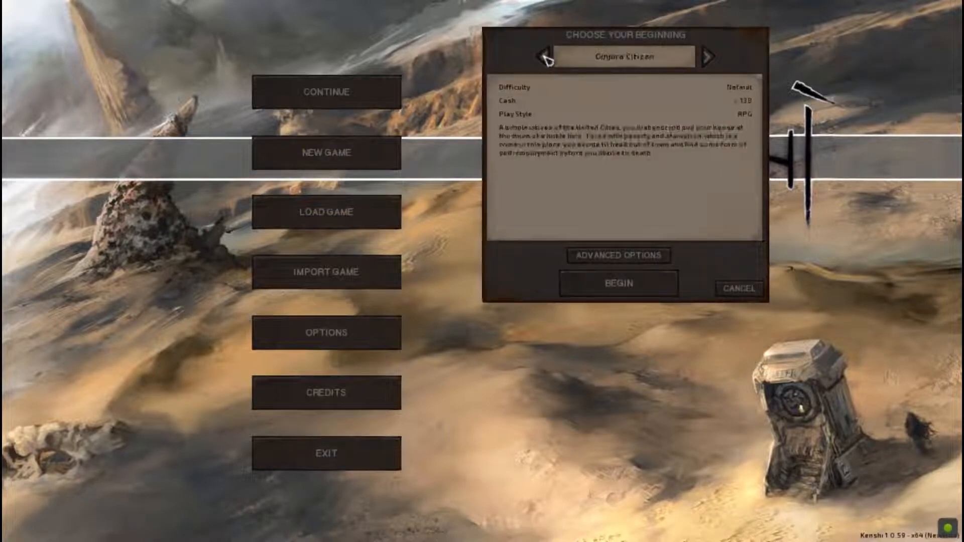
click(546, 59)
click(709, 58)
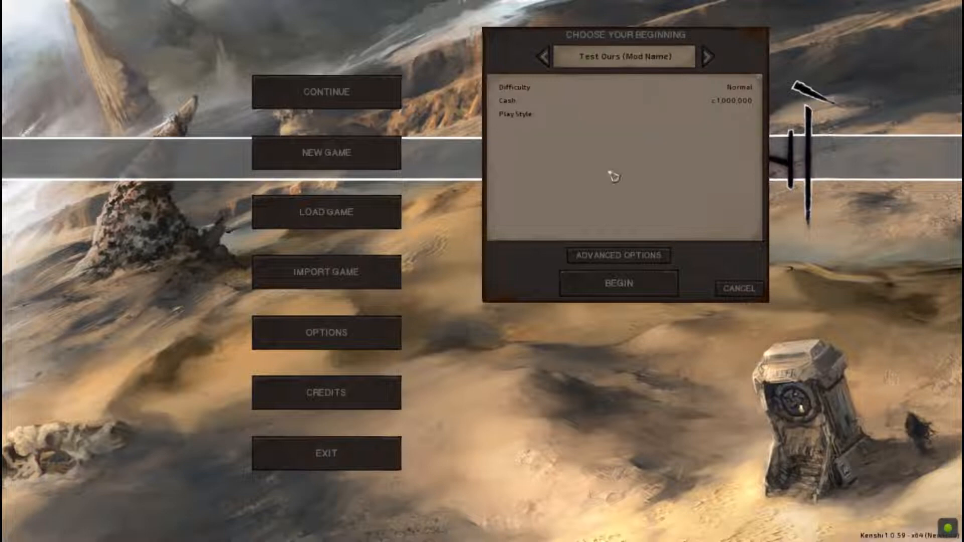
click(630, 257)
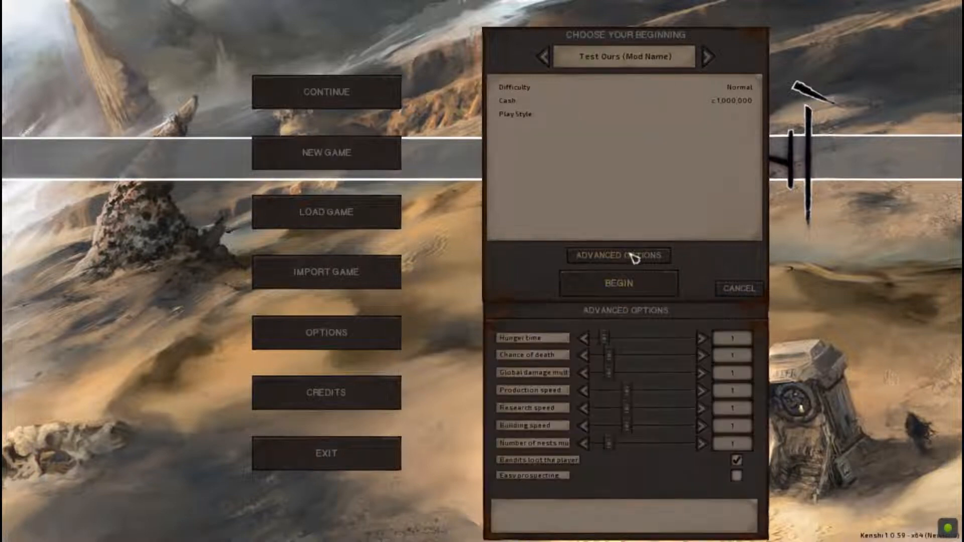
click(634, 257)
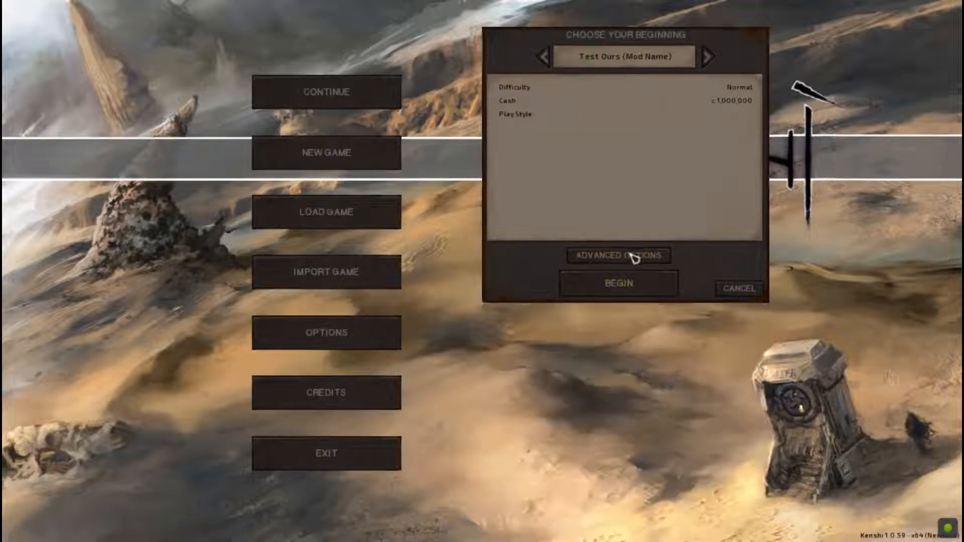
click(625, 284)
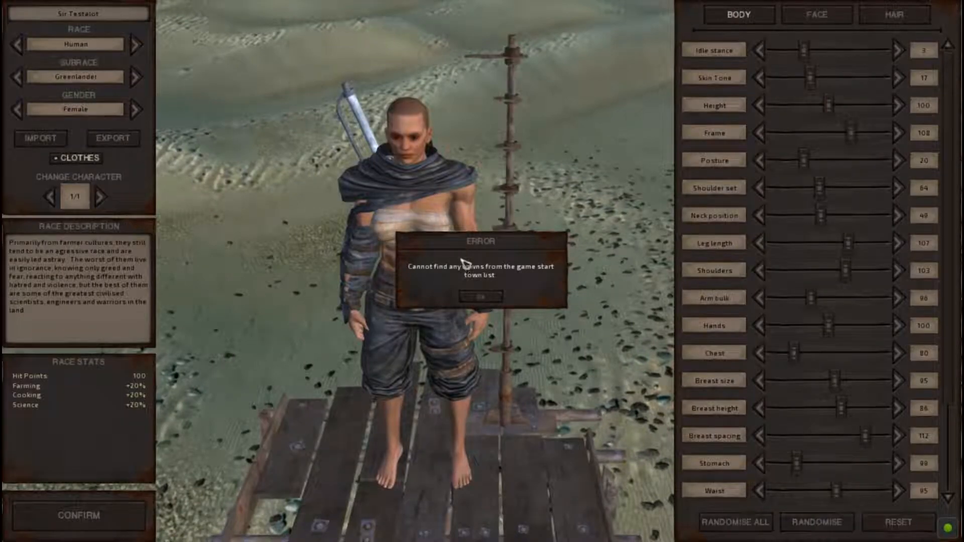
Dismiss the error dialog in character creation and lower the system volume to 26.
click(488, 298)
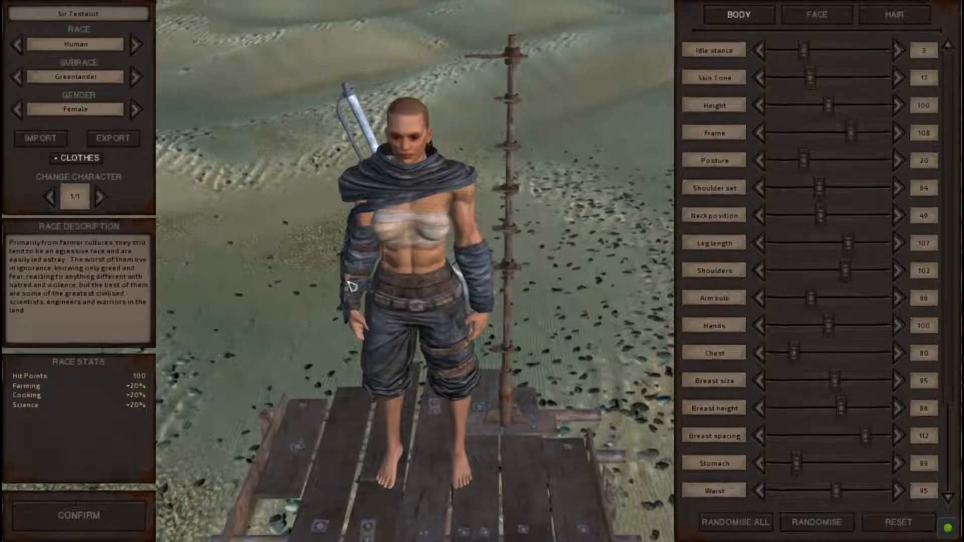
key(XF86AudioLowerVolume)
key(XF86AudioLowerVolume)
key(XF86AudioLowerVolume)
key(XF86AudioLowerVolume)
key(XF86AudioLowerVolume)
key(XF86AudioLowerVolume)
key(XF86AudioLowerVolume)
key(XF86AudioLowerVolume)
key(XF86AudioLowerVolume)
key(XF86AudioLowerVolume)
key(XF86AudioLowerVolume)
key(XF86AudioLowerVolume)
key(XF86AudioLowerVolume)
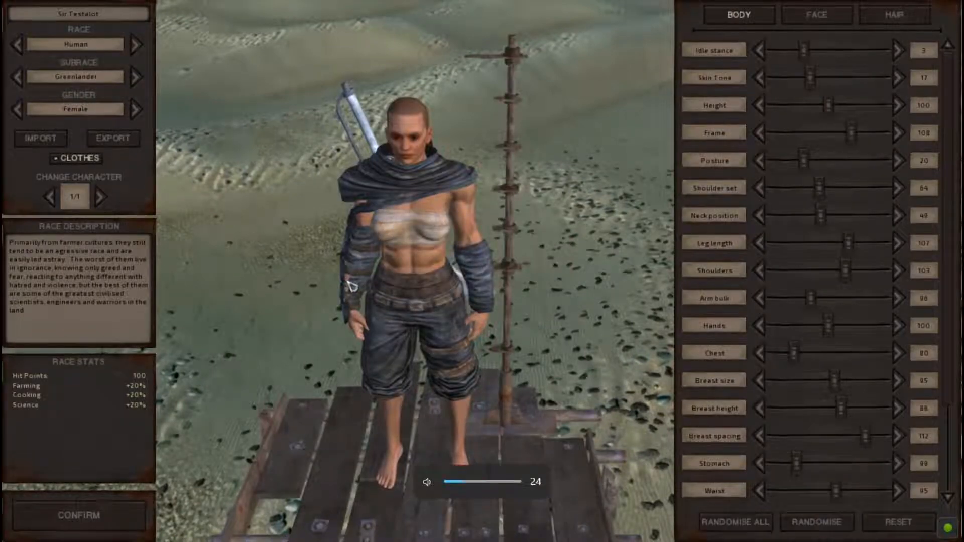
key(XF86AudioRaiseVolume)
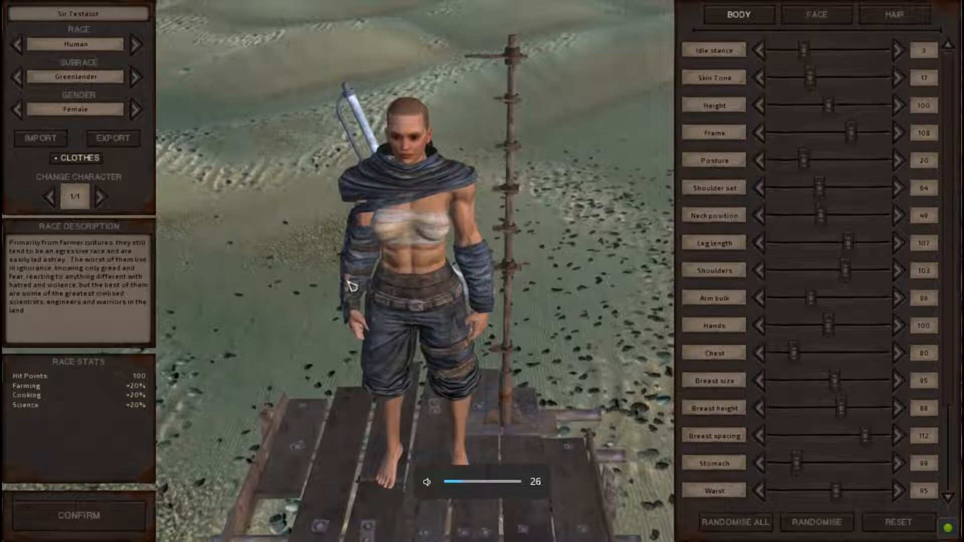
Confirm the Sir Testalot character and move it across the open ground between the town's buildings.
click(80, 515)
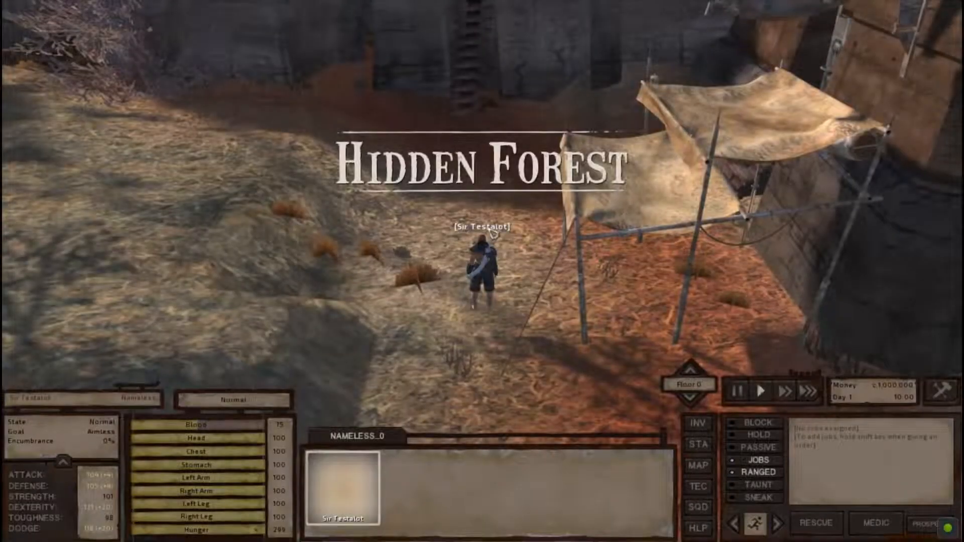
scroll(442, 269, down, 3)
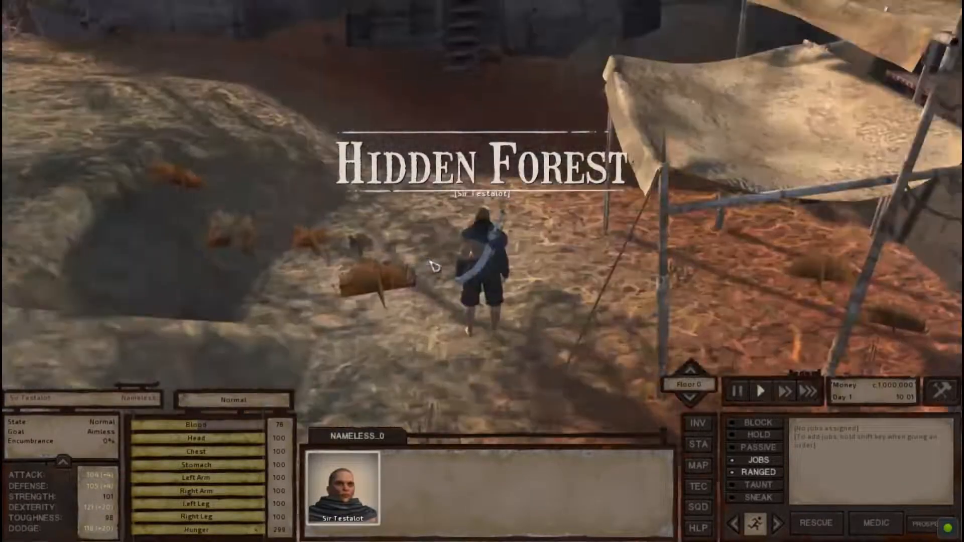
scroll(435, 267, down, 5)
key(a)
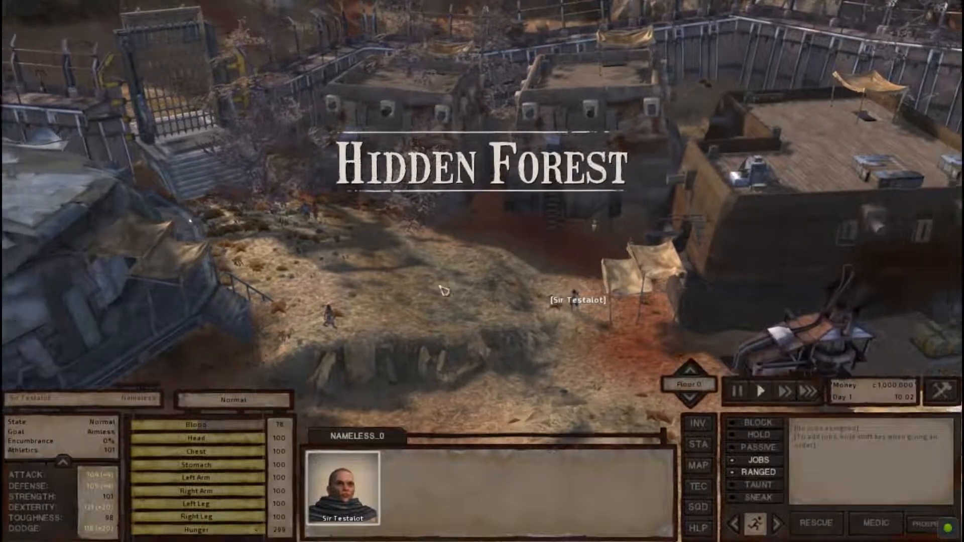
right_click(442, 287)
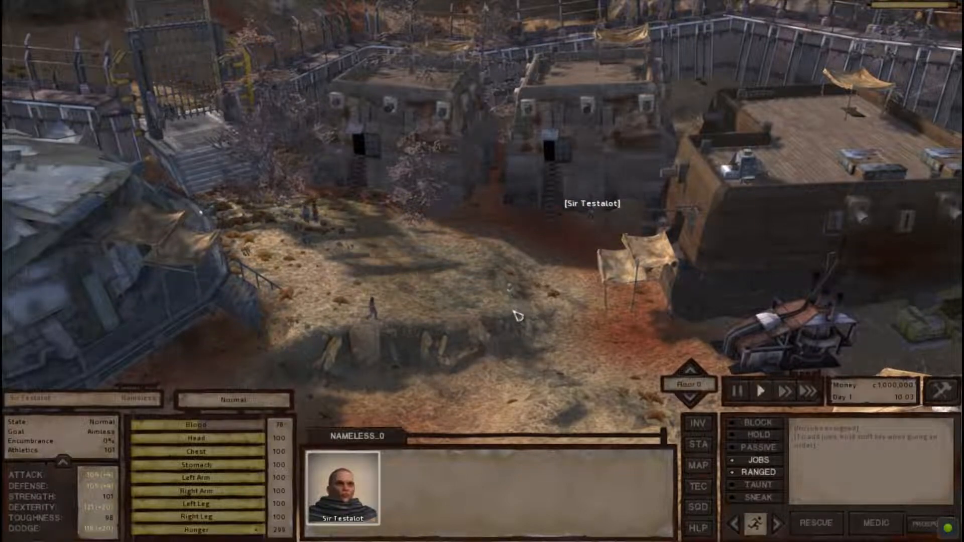
right_click(517, 315)
key(s)
middle_drag(495, 302, 517, 200)
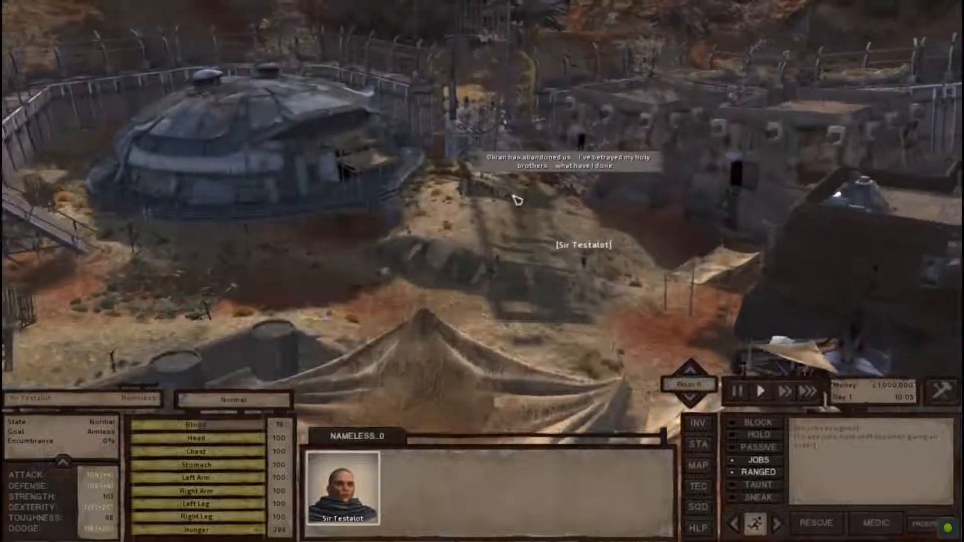
Survey the terrain beyond the town gate and order Sir Testalot to move out into the forest.
key(w)
scroll(548, 309, up, 3)
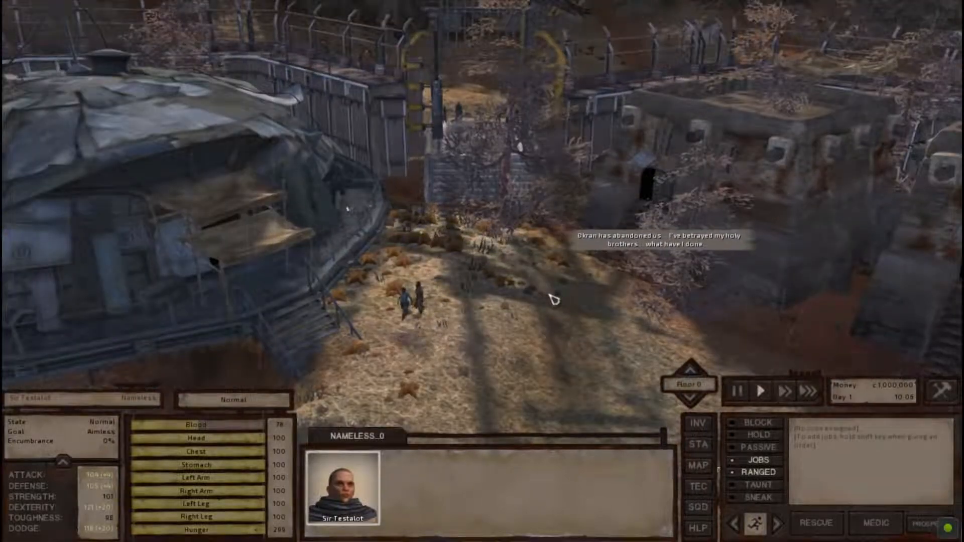
scroll(554, 300, down, 8)
scroll(430, 273, up, 8)
middle_drag(390, 236, 432, 232)
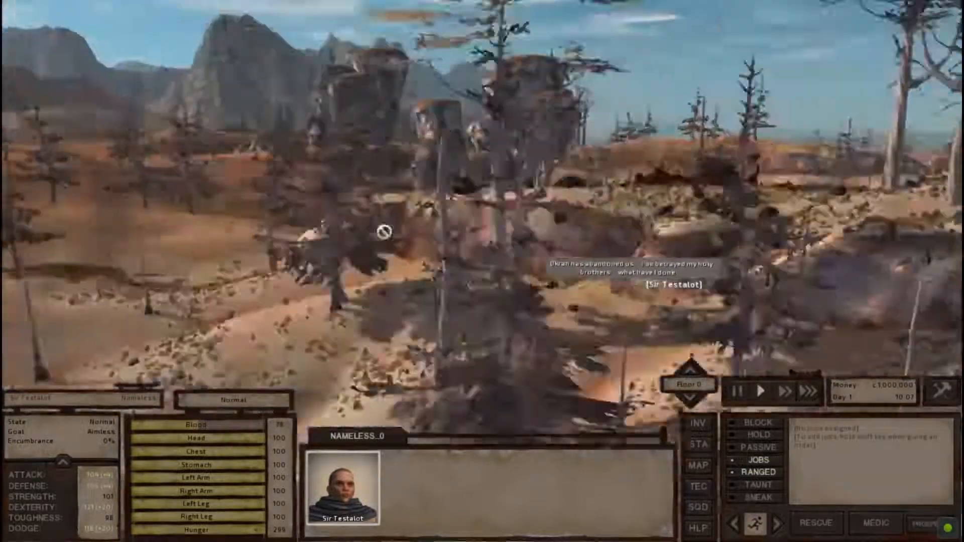
key(w)
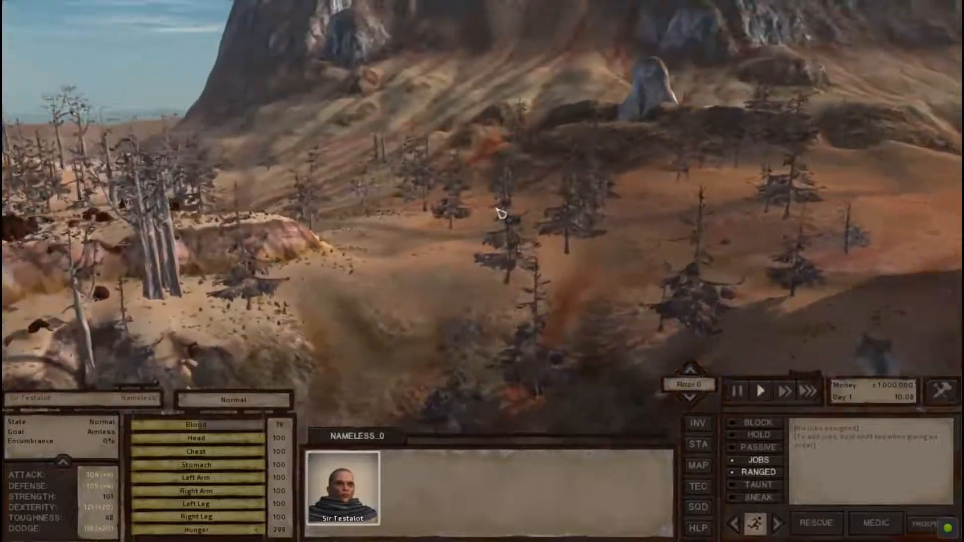
middle_drag(501, 213, 551, 176)
right_click(552, 122)
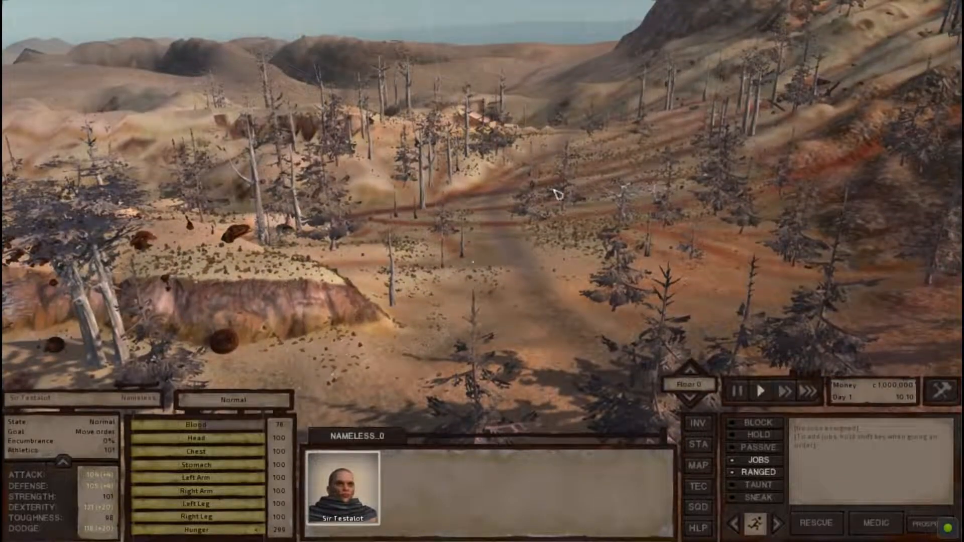
Examine the forest, ridges and sandy hills around Sir Testalot's route for open ground.
key(s)
key(w)
middle_drag(568, 228, 641, 227)
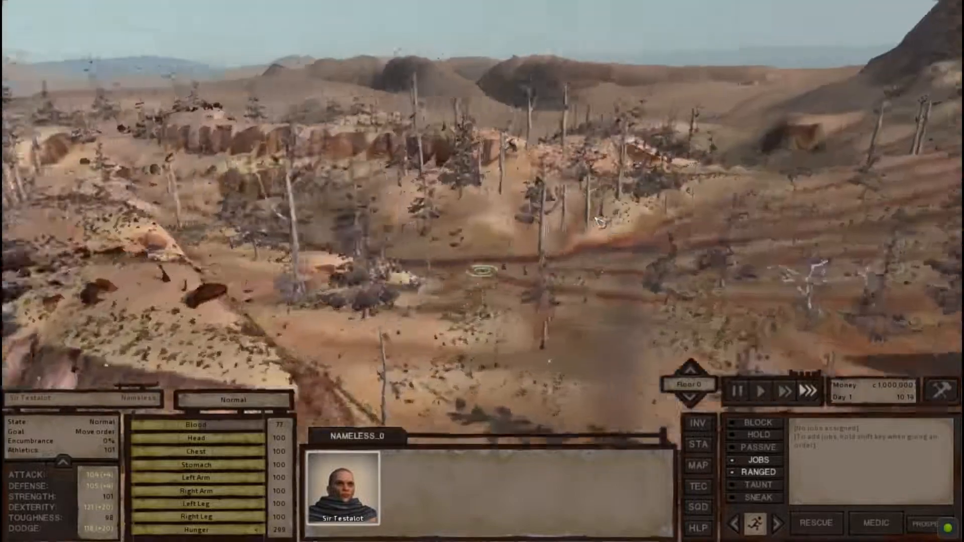
key(w)
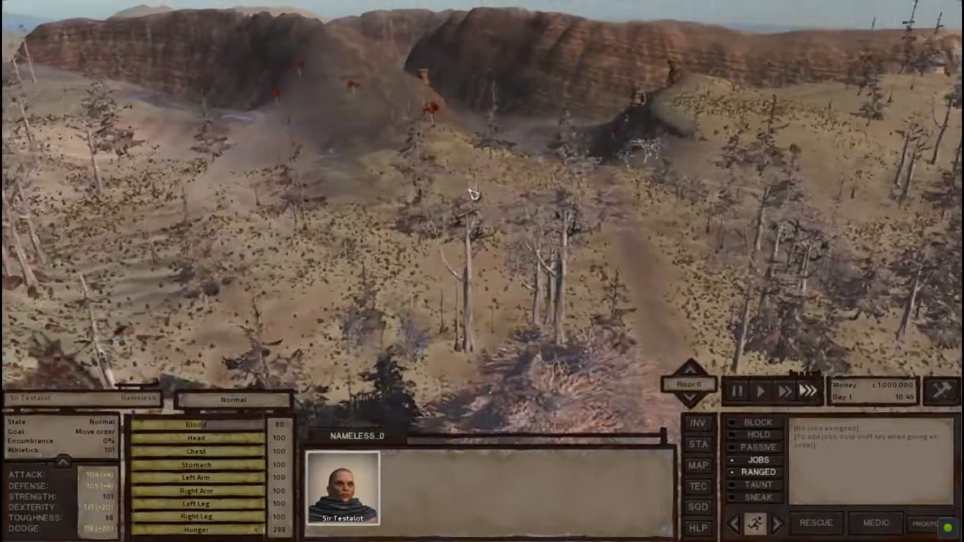
key(w)
key(w)
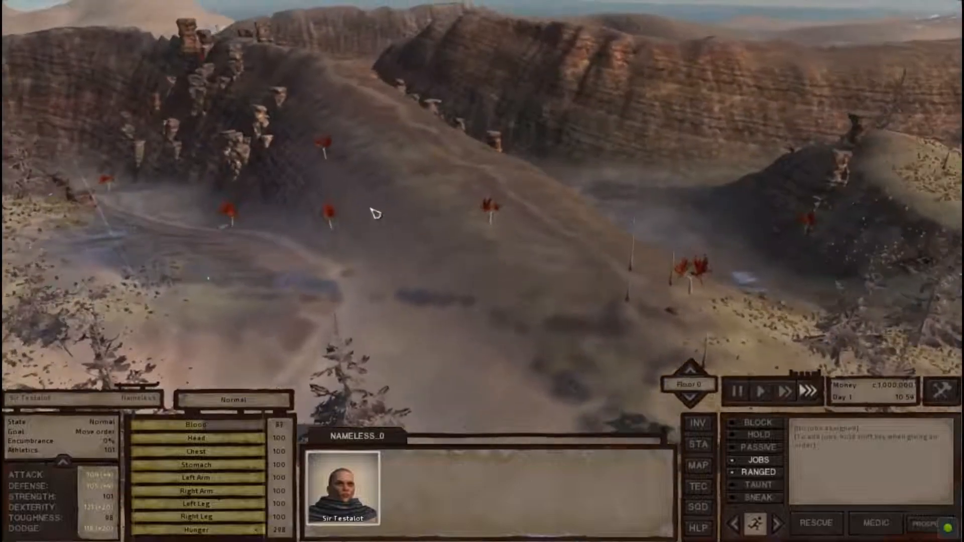
middle_drag(371, 208, 421, 207)
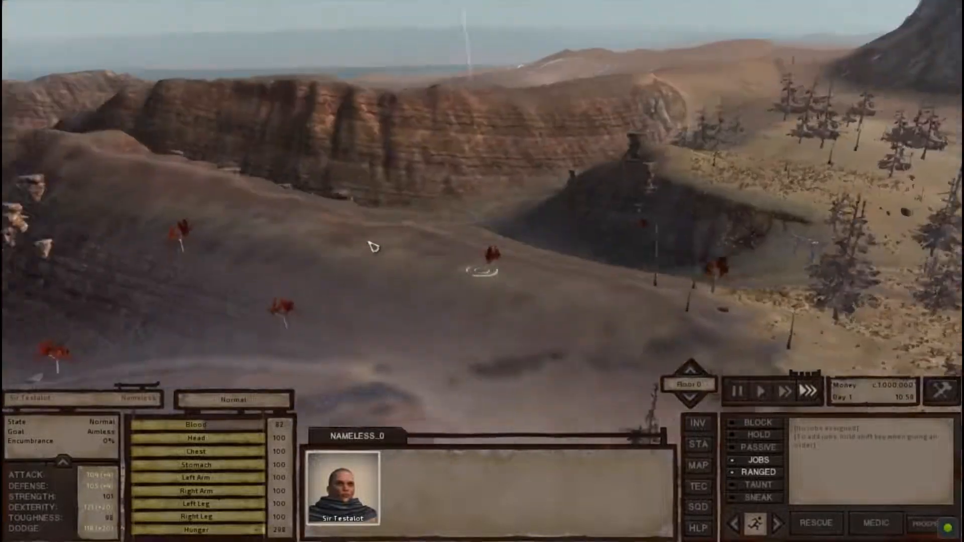
middle_drag(372, 246, 379, 223)
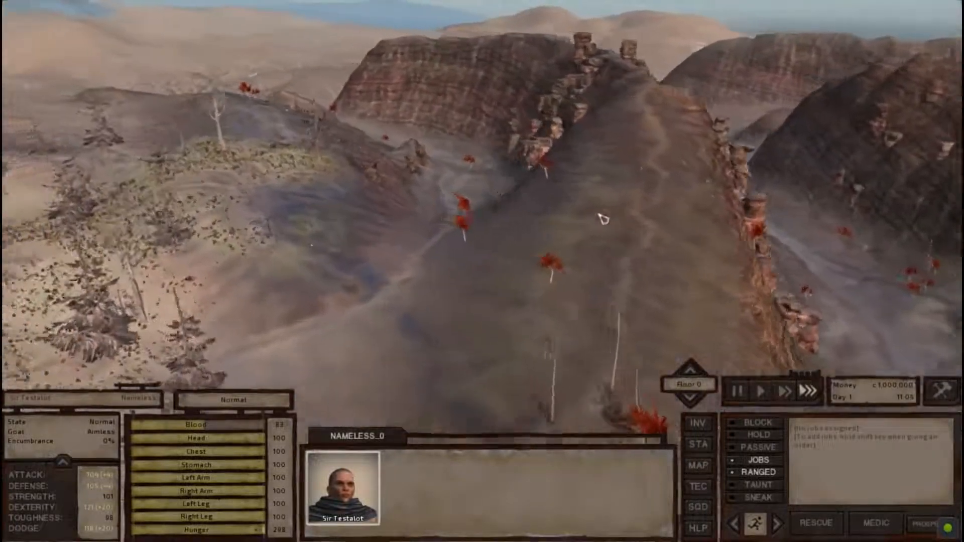
middle_drag(602, 218, 380, 191)
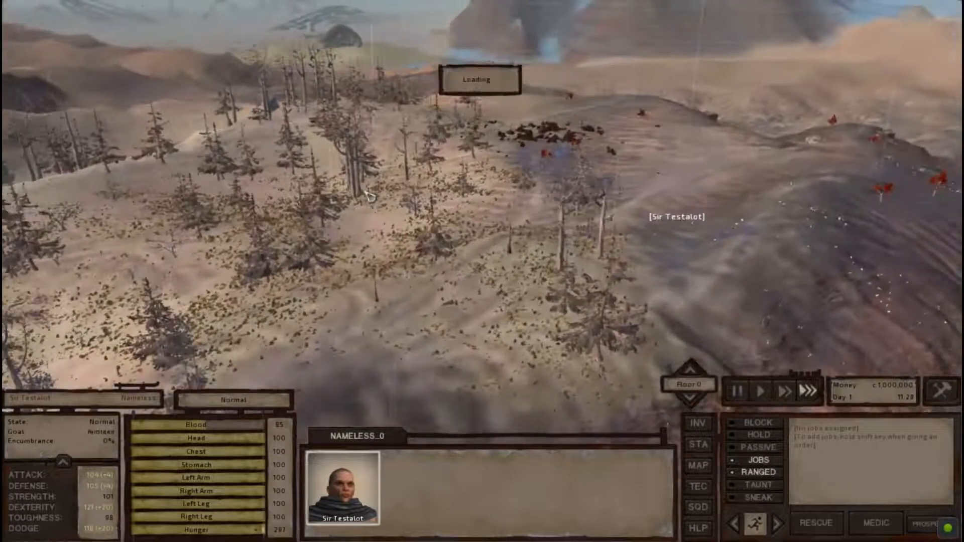
middle_drag(369, 196, 789, 188)
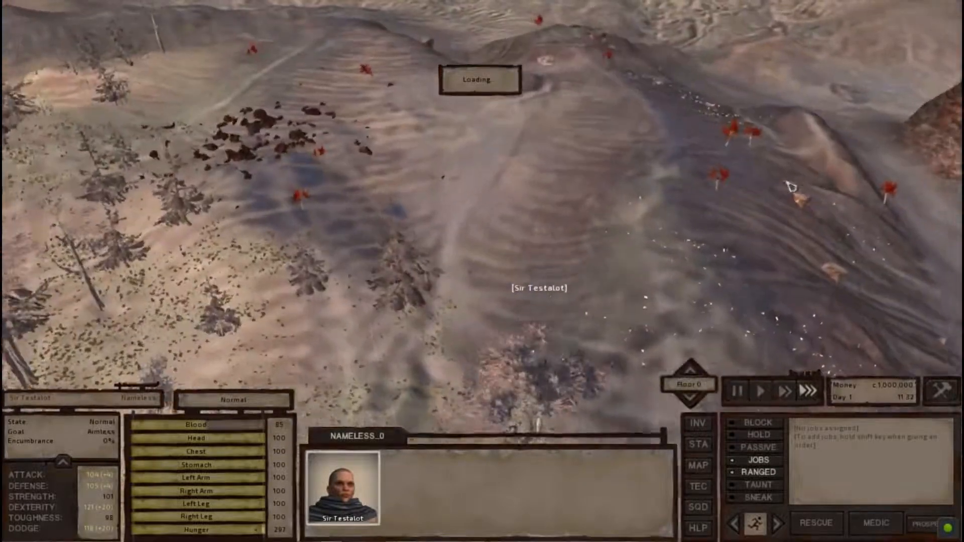
Order Sir Testalot to move beyond the forest's edge onto the sandy slope with the red-leaved trees.
key(w)
middle_drag(527, 198, 527, 200)
right_click(491, 279)
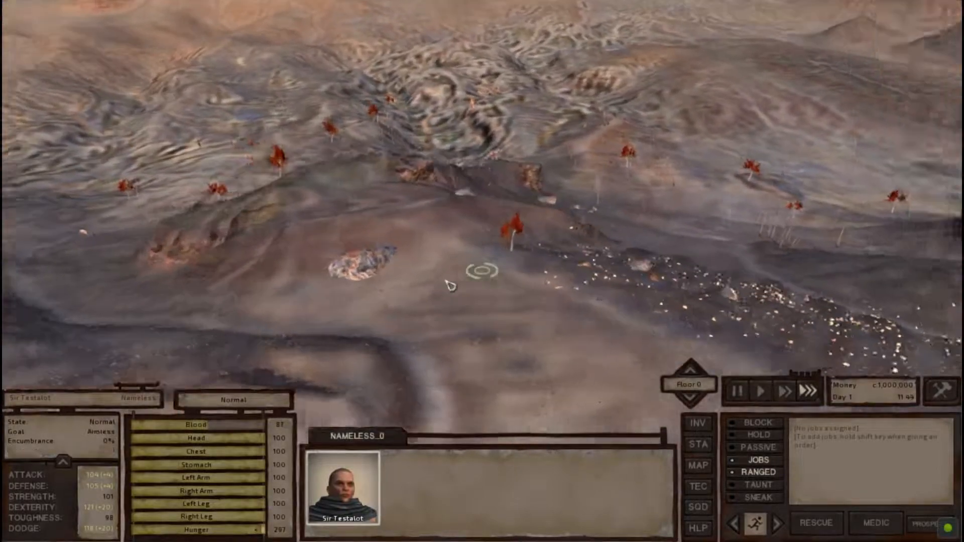
middle_drag(451, 286, 451, 285)
key(w)
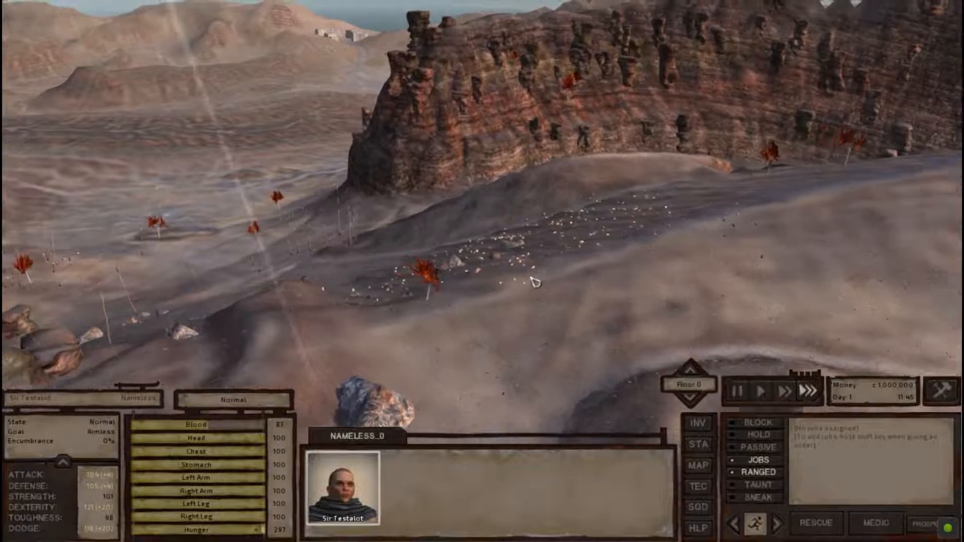
Send Sir Testalot farther out onto the open ground of the Cannibal Plains and follow his progress.
middle_drag(534, 282, 507, 256)
key(w)
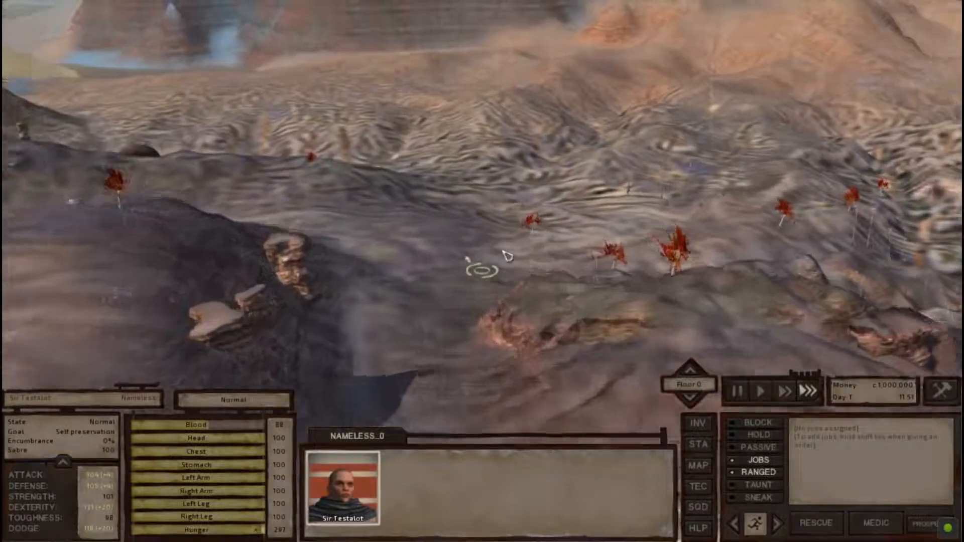
right_click(520, 263)
key(w)
middle_drag(561, 318, 537, 324)
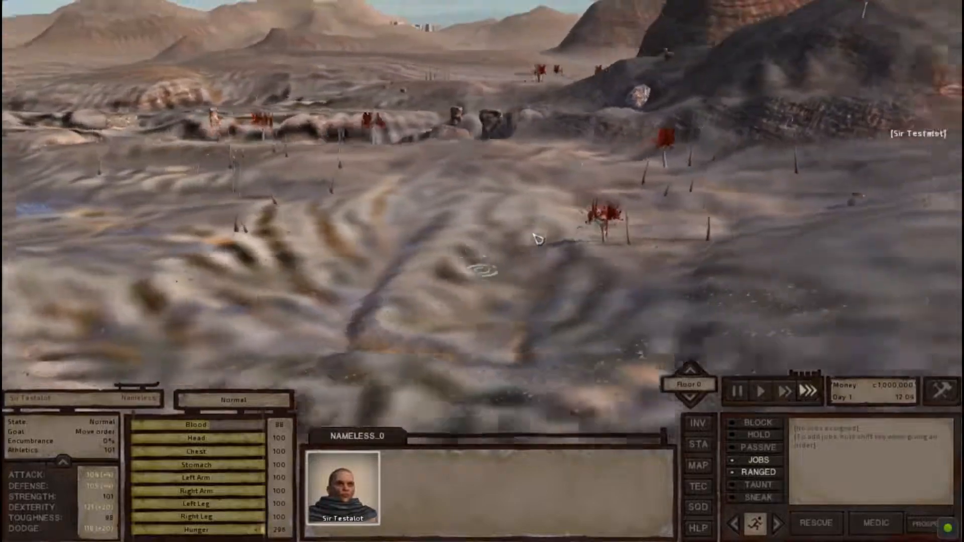
key(w)
middle_drag(536, 238, 345, 275)
scroll(477, 303, up, 4)
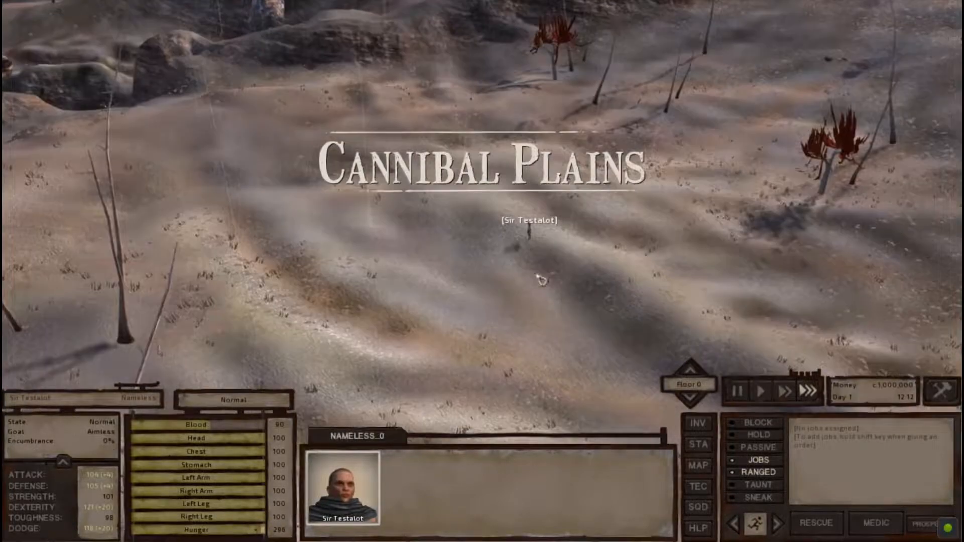
middle_drag(535, 274, 467, 207)
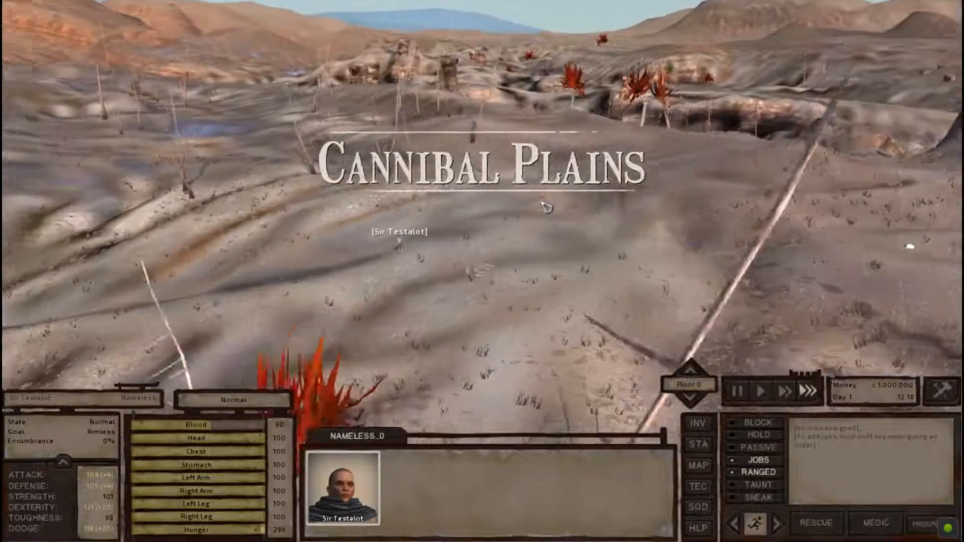
middle_drag(543, 206, 692, 192)
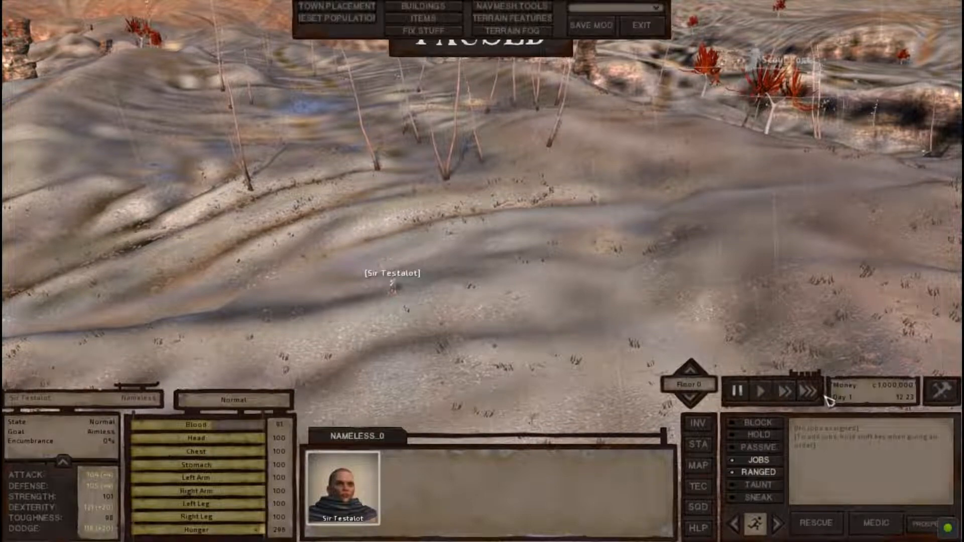
With the game paused in the level editor, examine the ground around Sir Testalot and the Scout Post for a town site.
key(w)
middle_drag(509, 201, 508, 204)
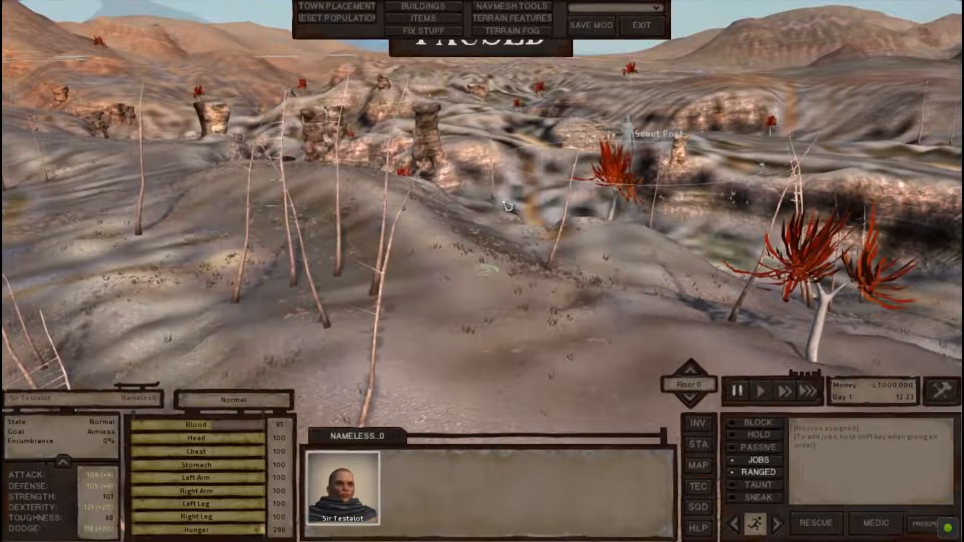
key(s)
key(a)
middle_drag(508, 206, 509, 205)
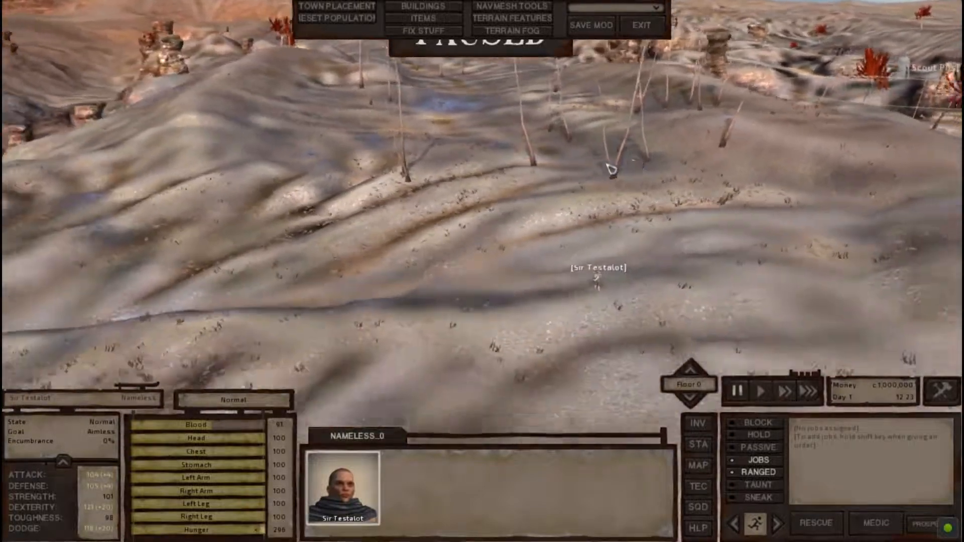
middle_drag(607, 165, 528, 167)
key(w)
middle_drag(342, 118, 342, 118)
middle_drag(722, 123, 723, 123)
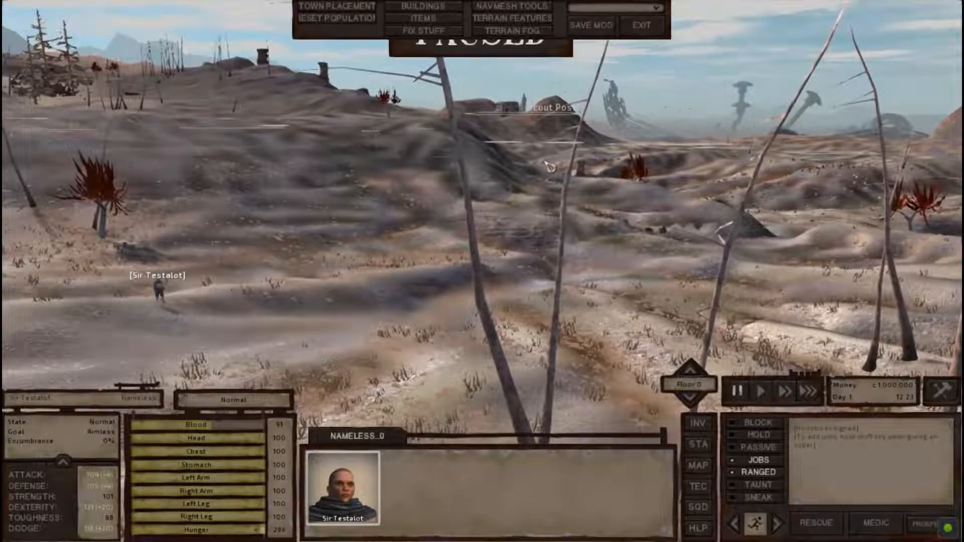
middle_drag(550, 167, 491, 184)
middle_drag(699, 156, 607, 163)
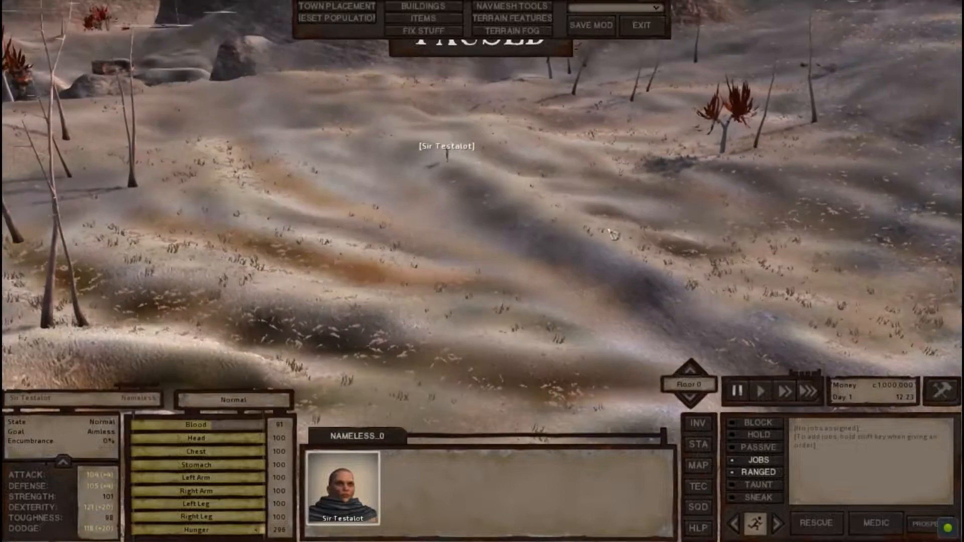
middle_drag(610, 231, 494, 213)
key(s)
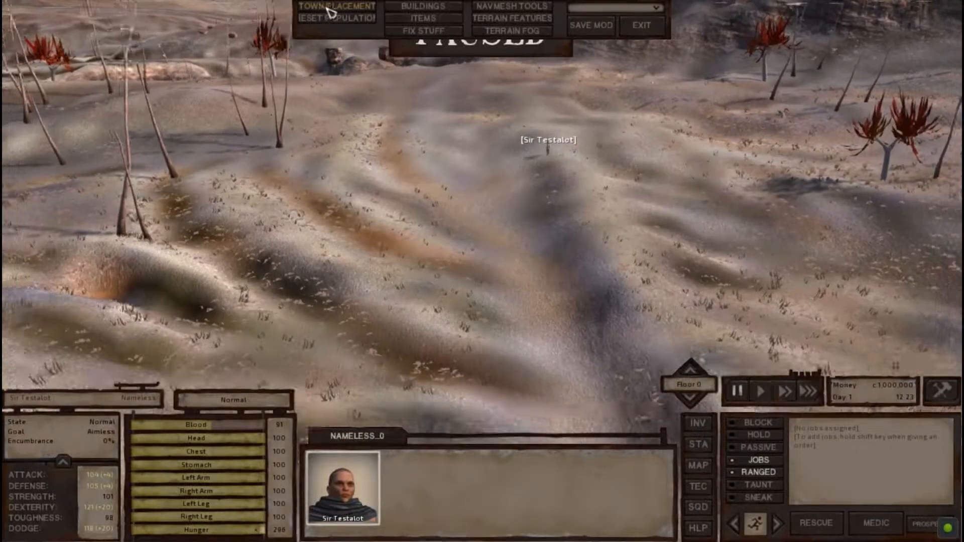
Choose Town Ours from the town placement list and place its marker on the open ground beside Sir Testalot.
click(329, 10)
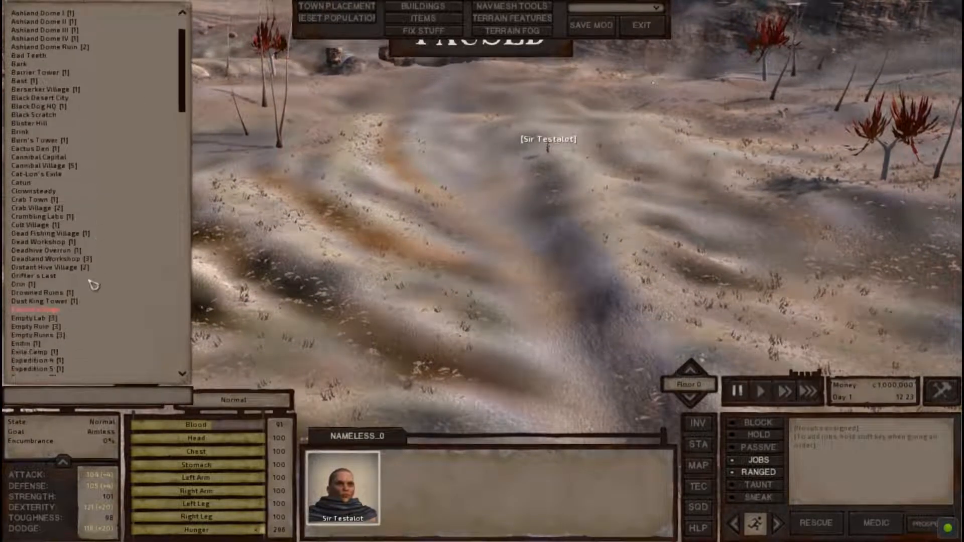
scroll(94, 284, down, 10)
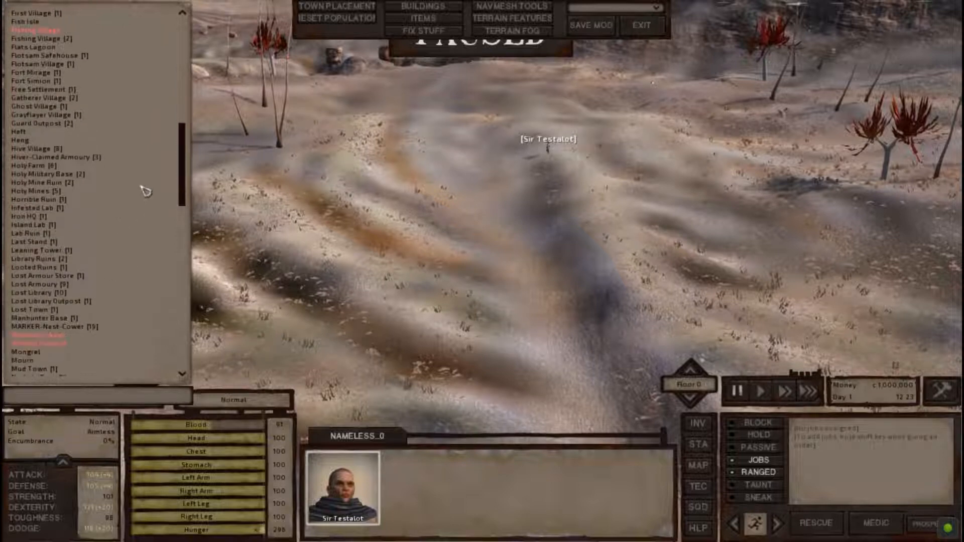
drag(183, 148, 170, 320)
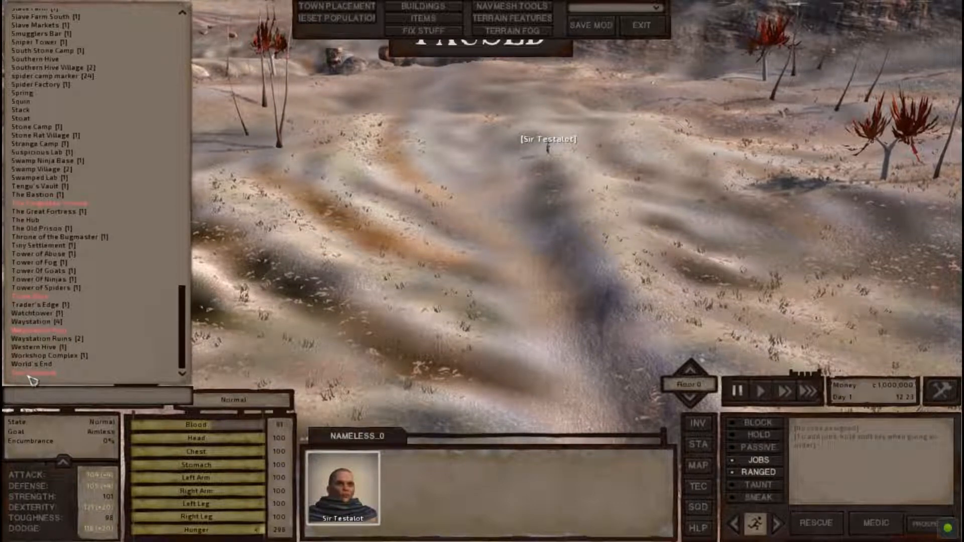
key(a)
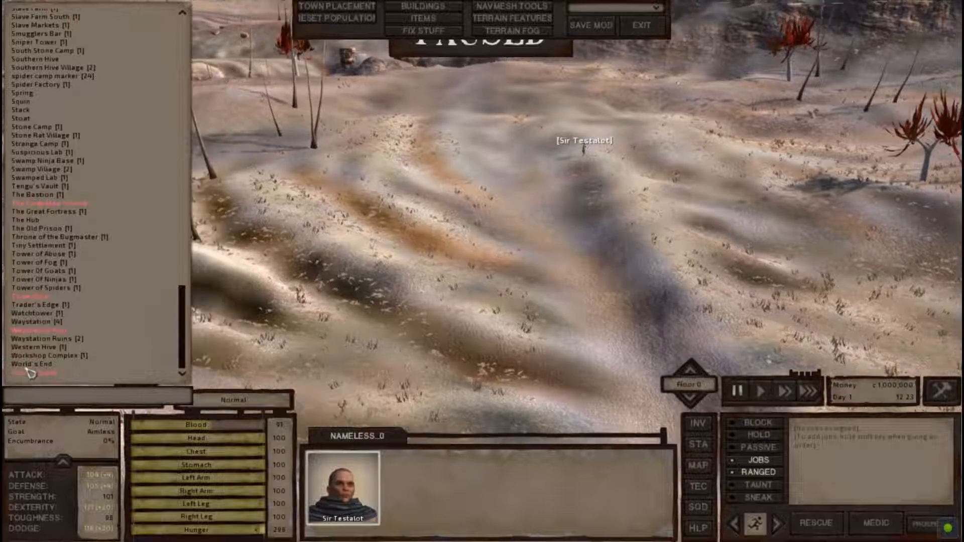
key(d)
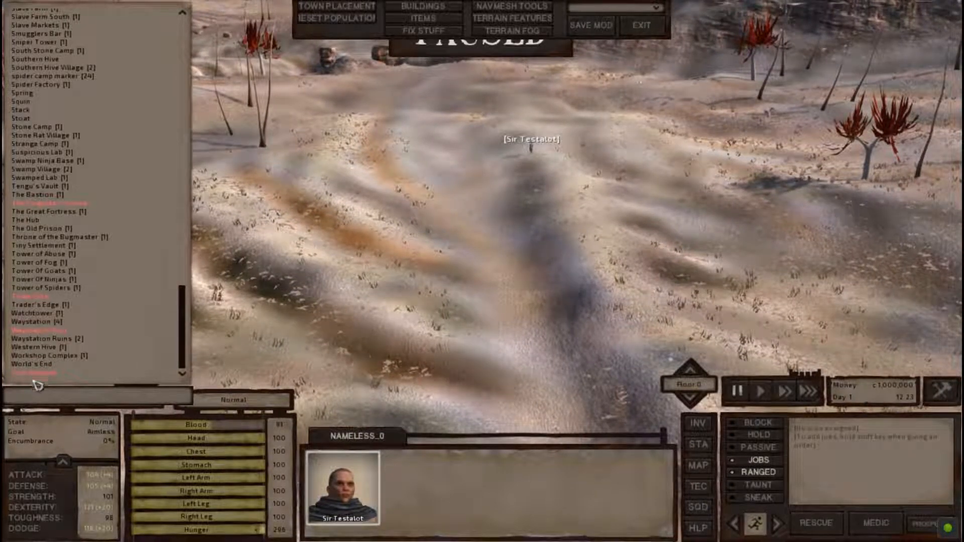
click(33, 302)
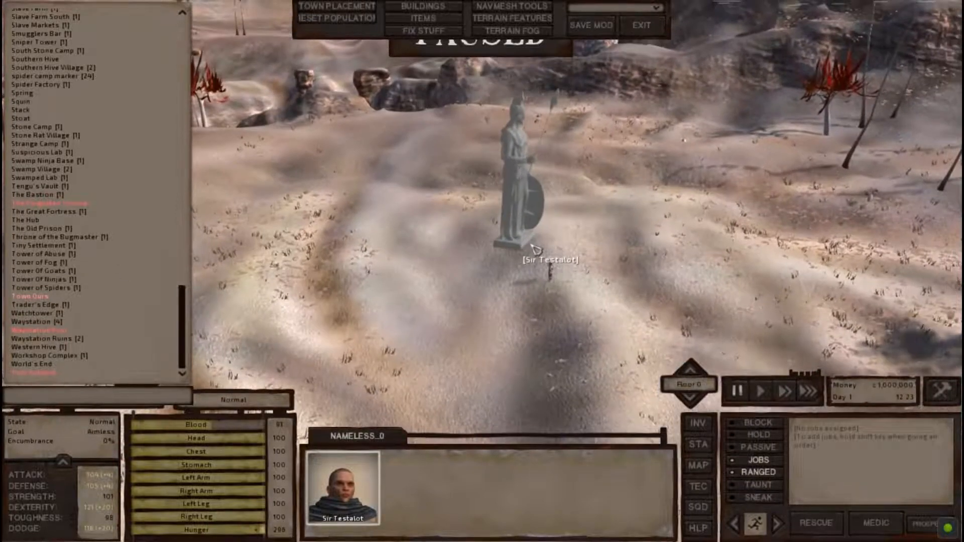
click(558, 217)
Inspect the placed Town Ours marker and the extent of its surroundings from several distances.
key(s)
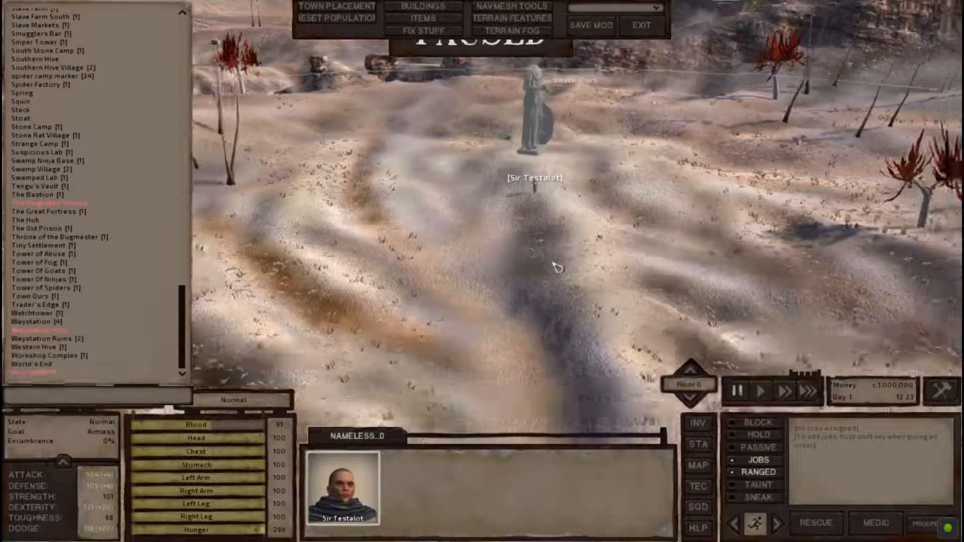
key(a)
right_click(431, 215)
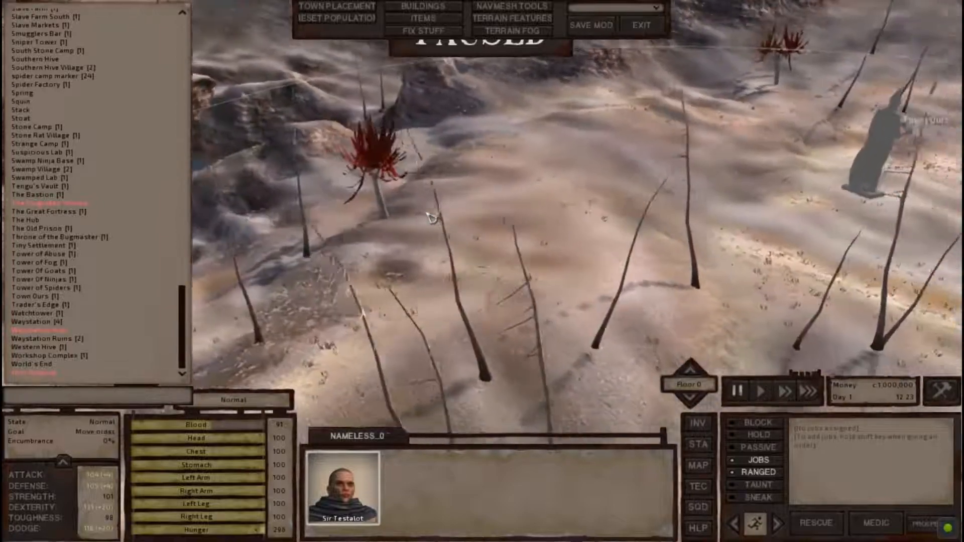
scroll(534, 212, down, 6)
middle_drag(510, 222, 636, 173)
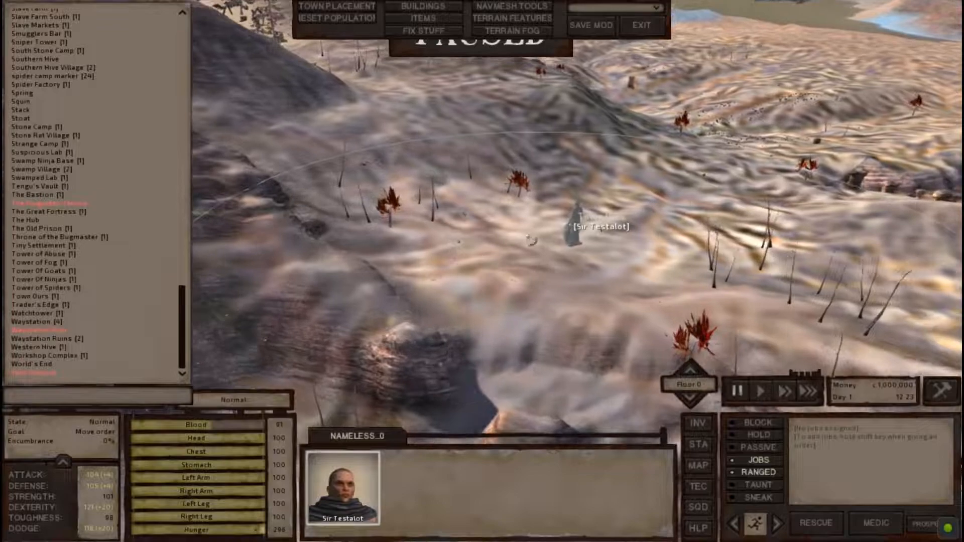
scroll(478, 279, up, 5)
scroll(631, 164, down, 4)
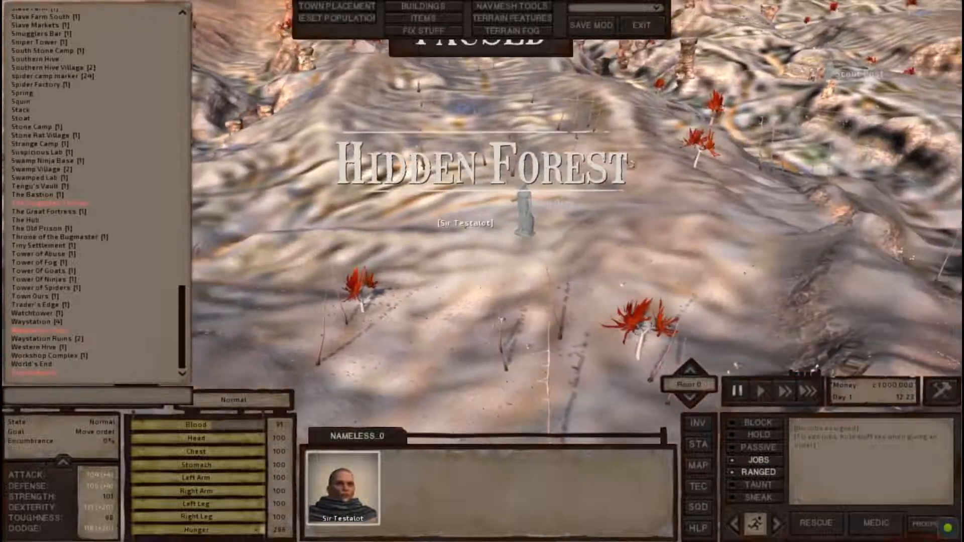
Examine the terrain between the Town Ours marker and the nearby Scout Post.
key(s)
key(a)
key(w)
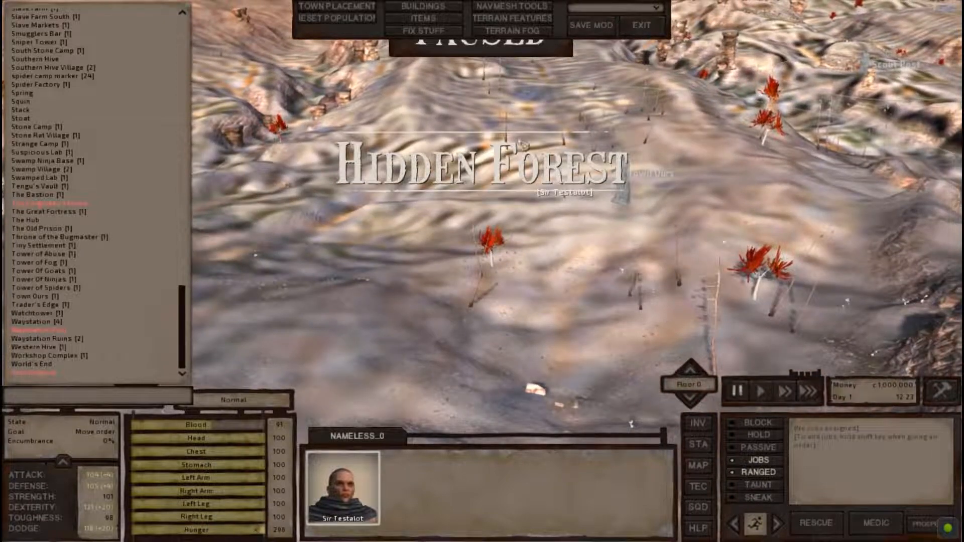
key(d)
key(a)
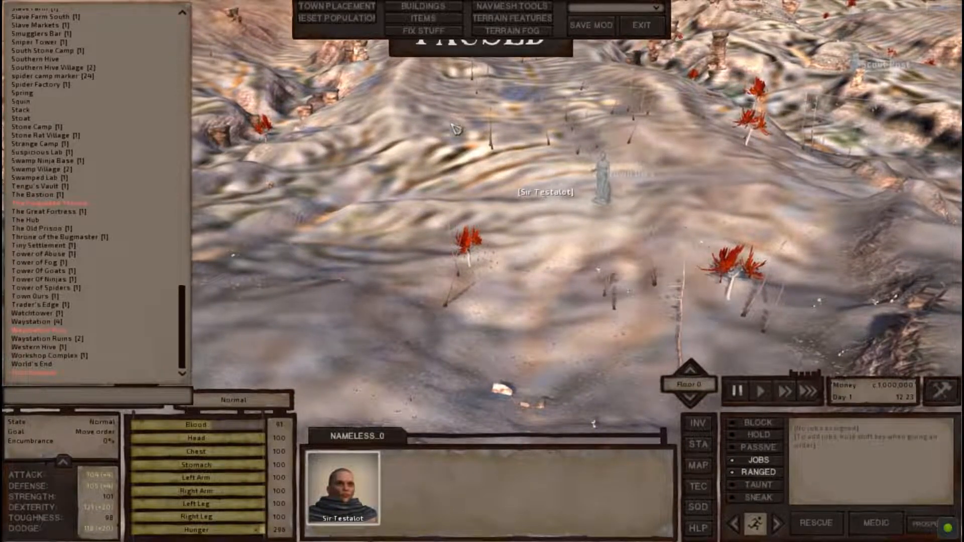
key(w)
key(d)
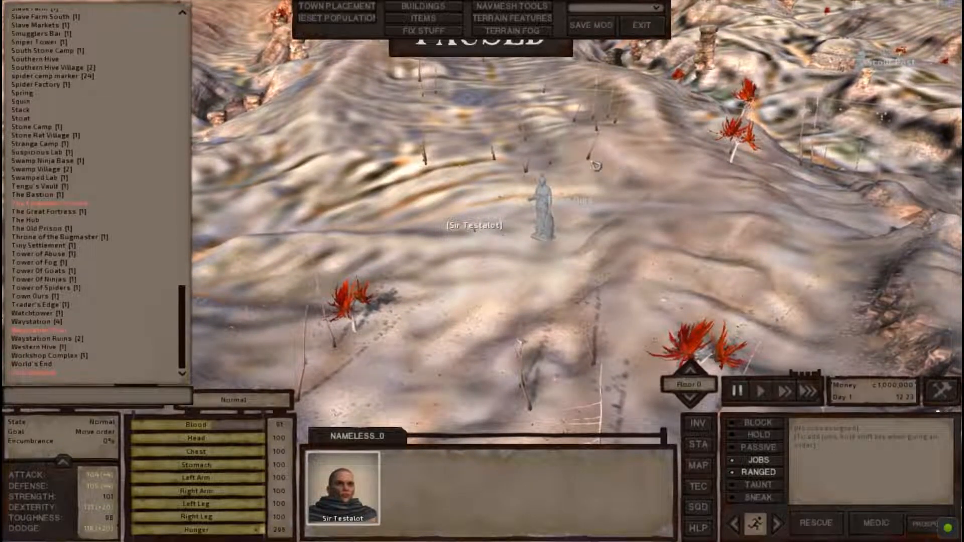
key(a)
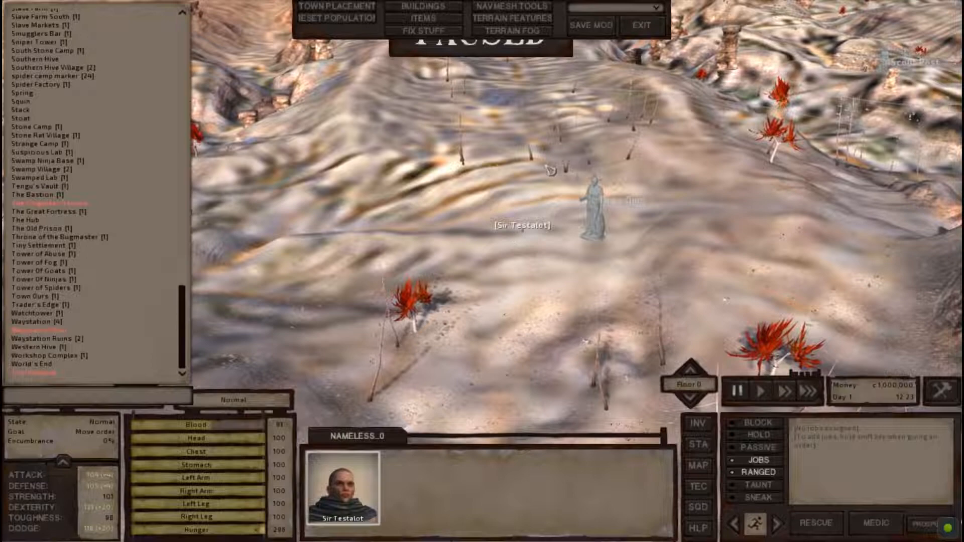
key(d)
key(w)
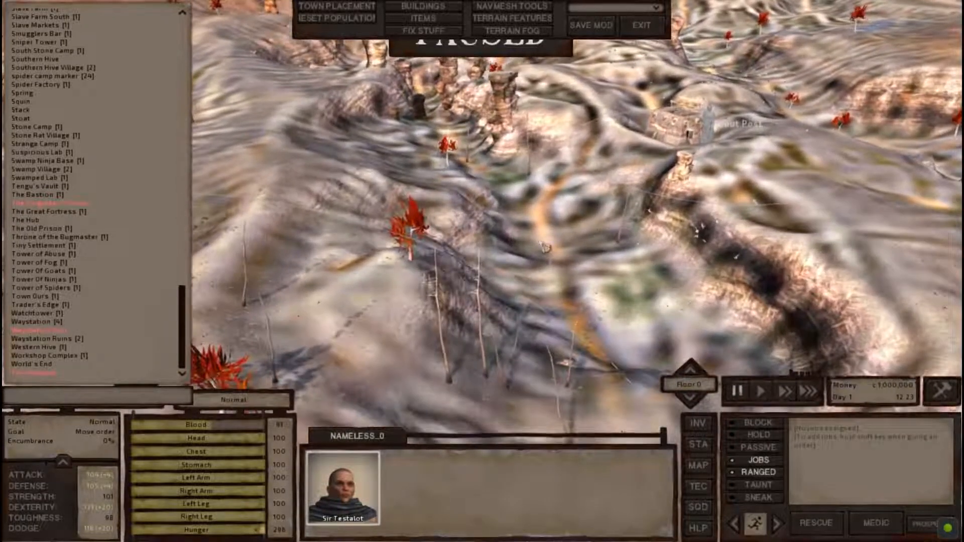
key(a)
key(s)
key(a)
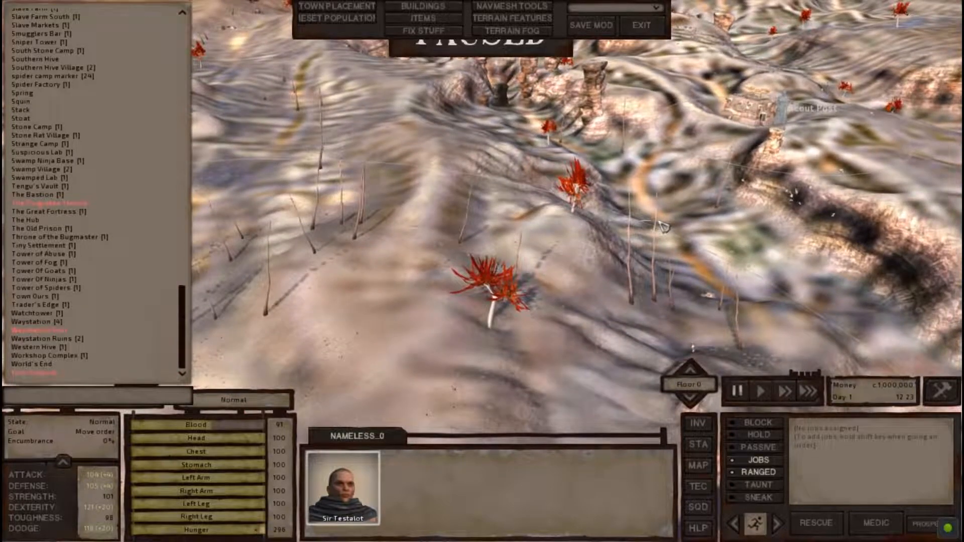
Start placing buildings on the ground around the Town Ours marker and list the Buildings category.
key(a)
key(s)
key(d)
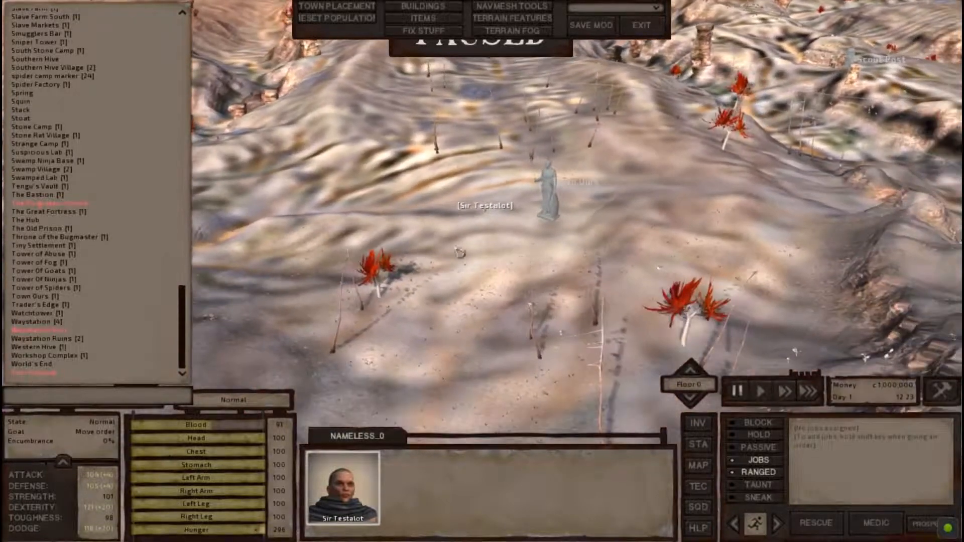
key(w)
click(441, 10)
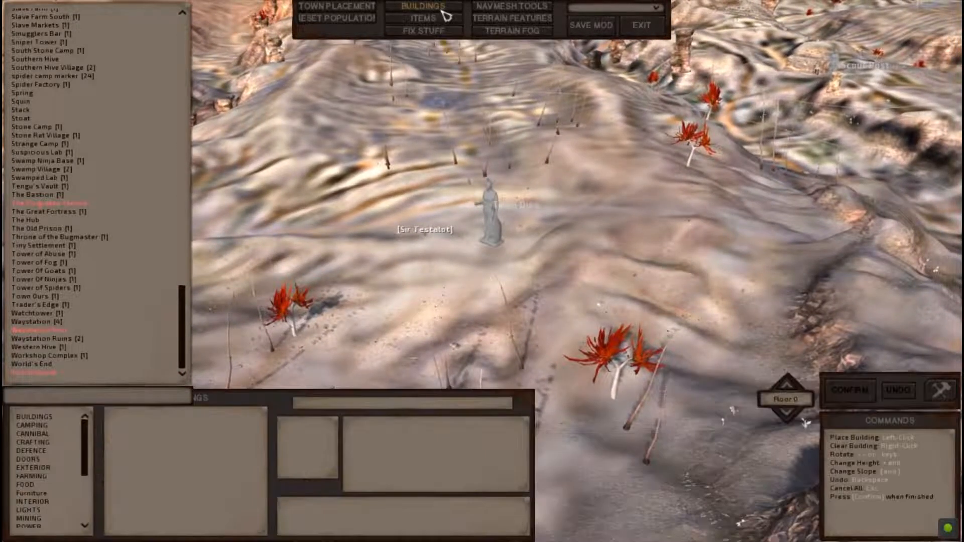
key(a)
key(d)
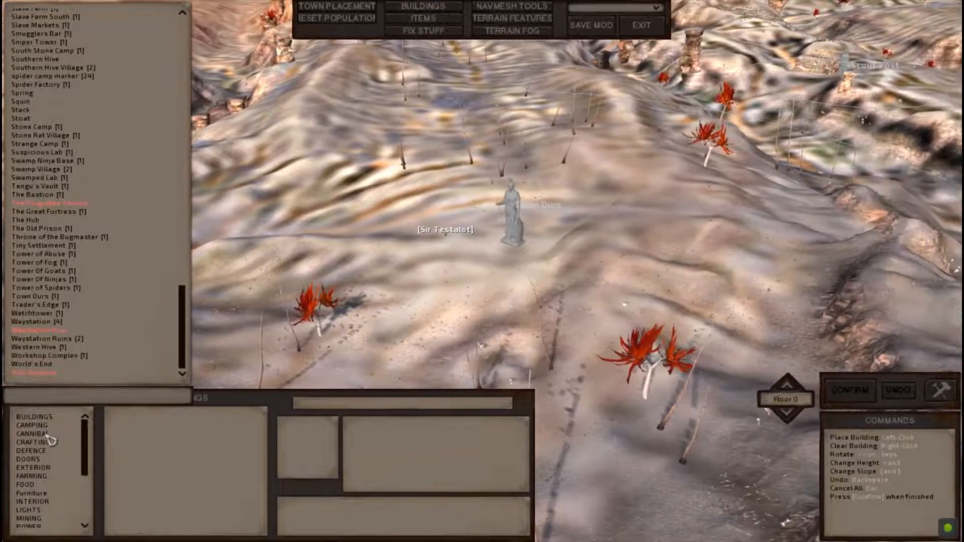
scroll(49, 460, down, 3)
scroll(48, 460, up, 5)
click(44, 423)
Look through the building shells and choose the Snailhouse for placement.
scroll(169, 471, down, 15)
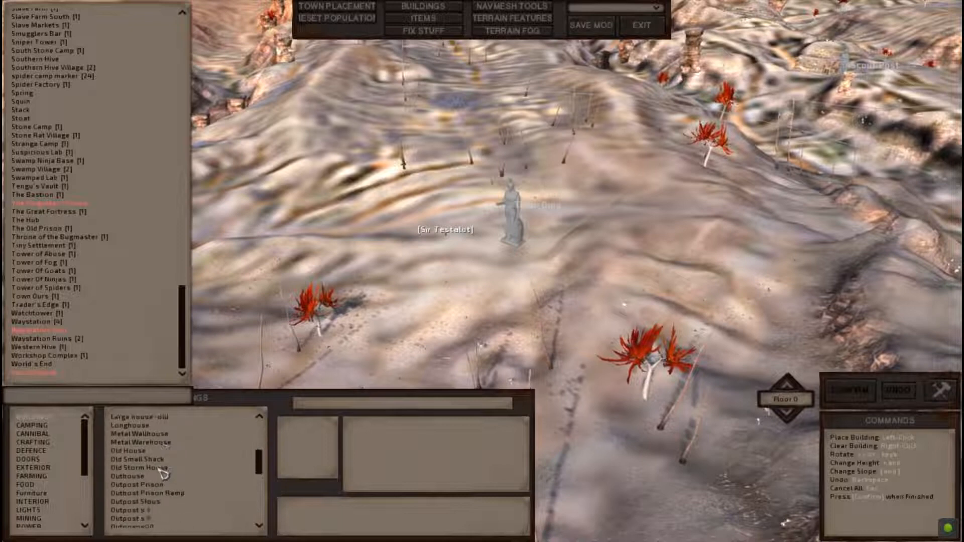
scroll(165, 485, up, 10)
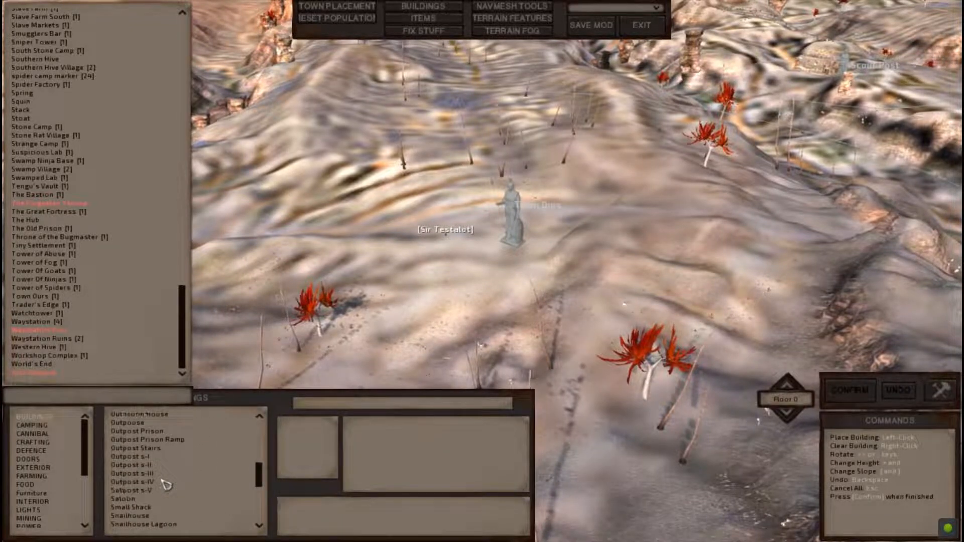
scroll(160, 482, down, 3)
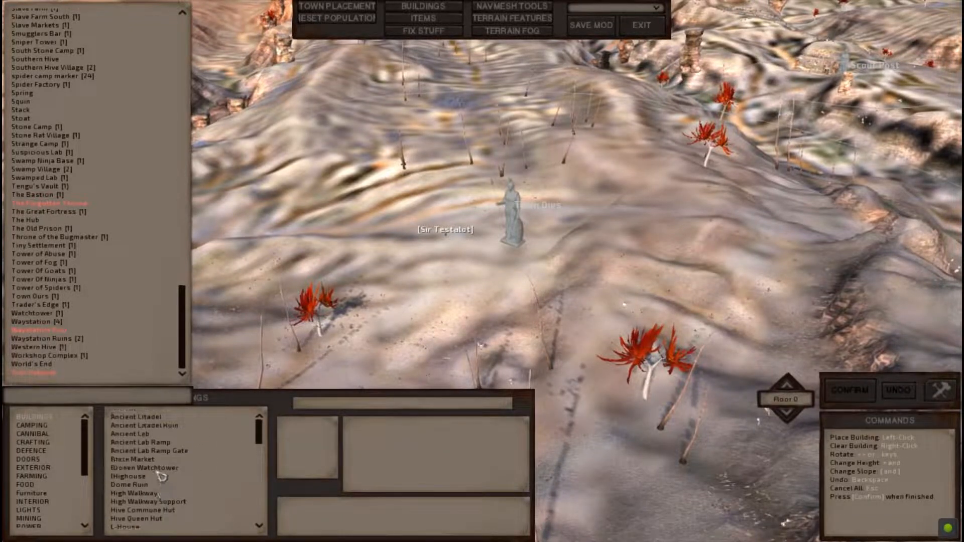
scroll(163, 477, down, 1)
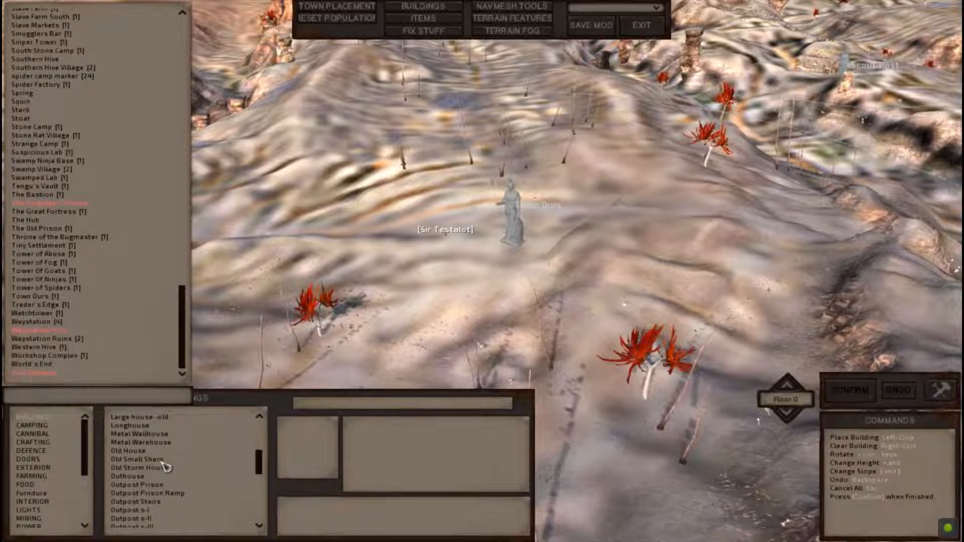
scroll(153, 468, down, 1)
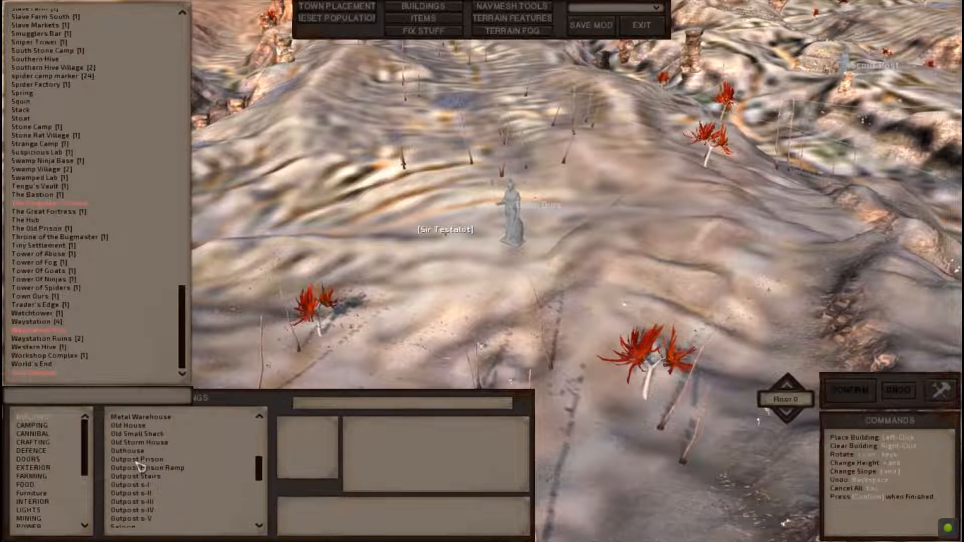
scroll(140, 467, down, 3)
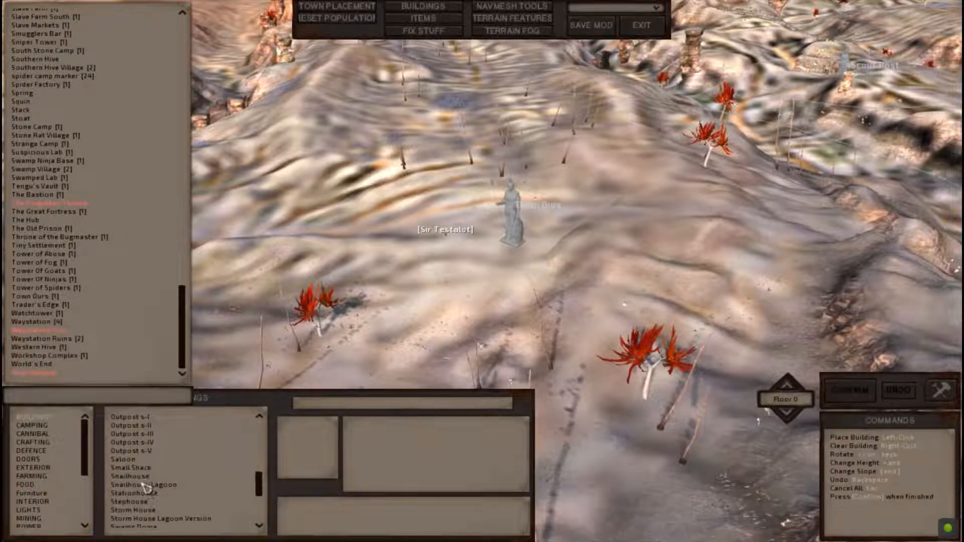
scroll(145, 487, down, 2)
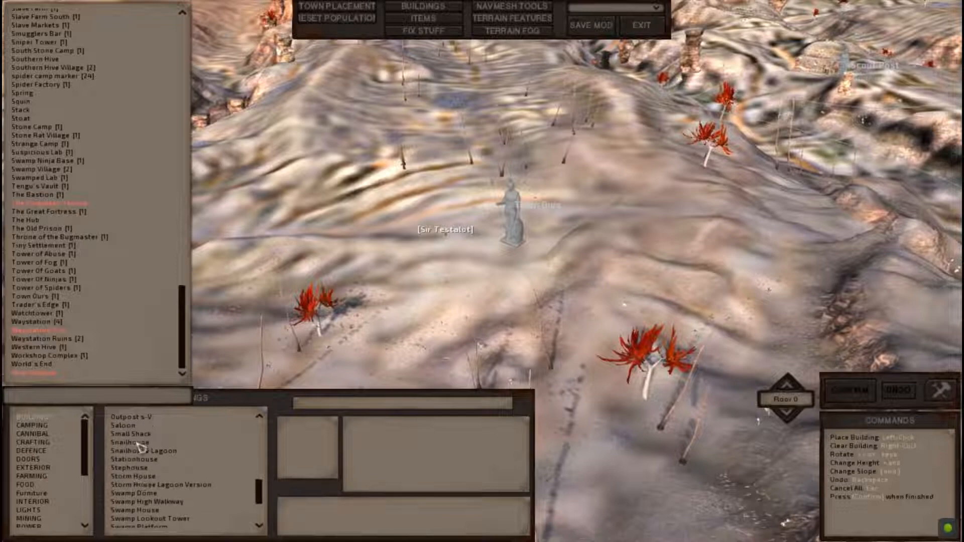
click(137, 443)
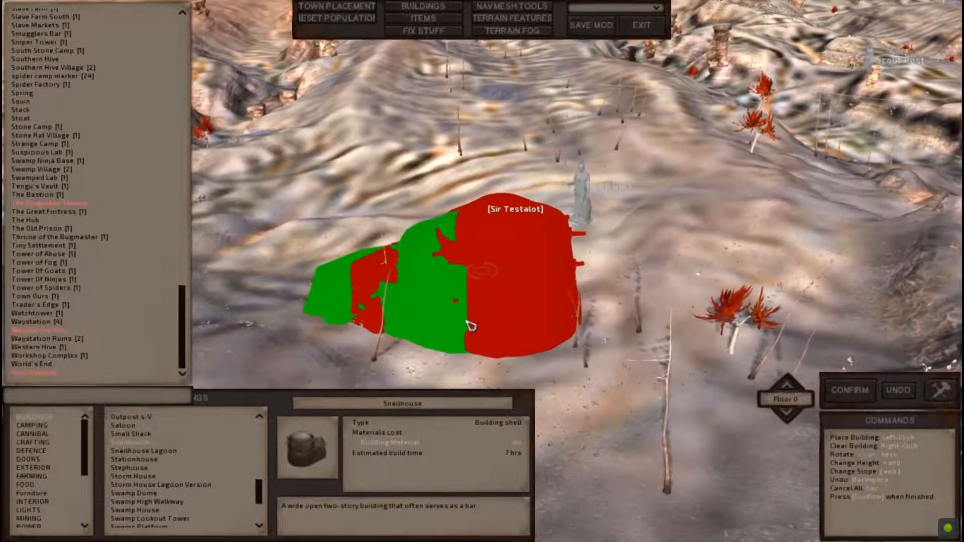
Place the Snailhouse on the open ground beside Sir Testalot and the Town Ours marker, and confirm it.
click(470, 325)
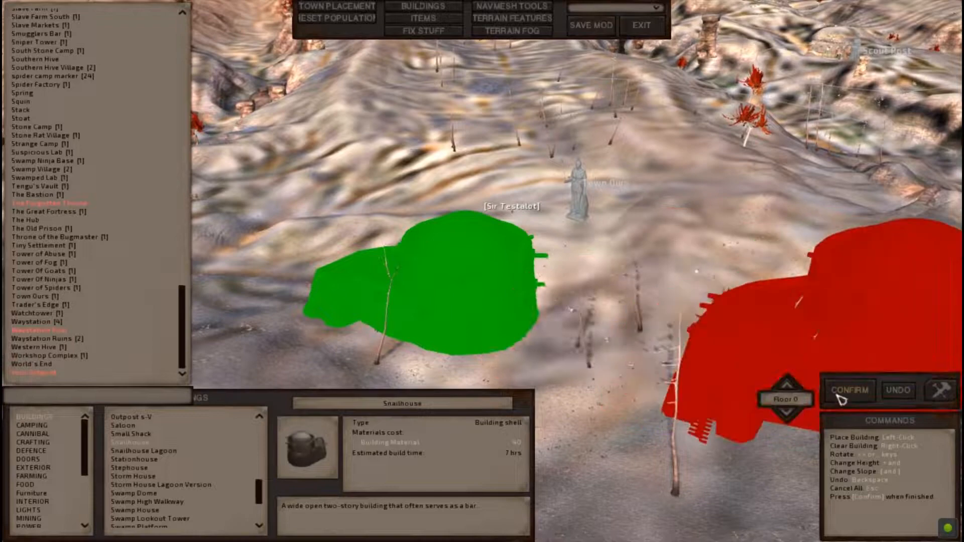
click(848, 390)
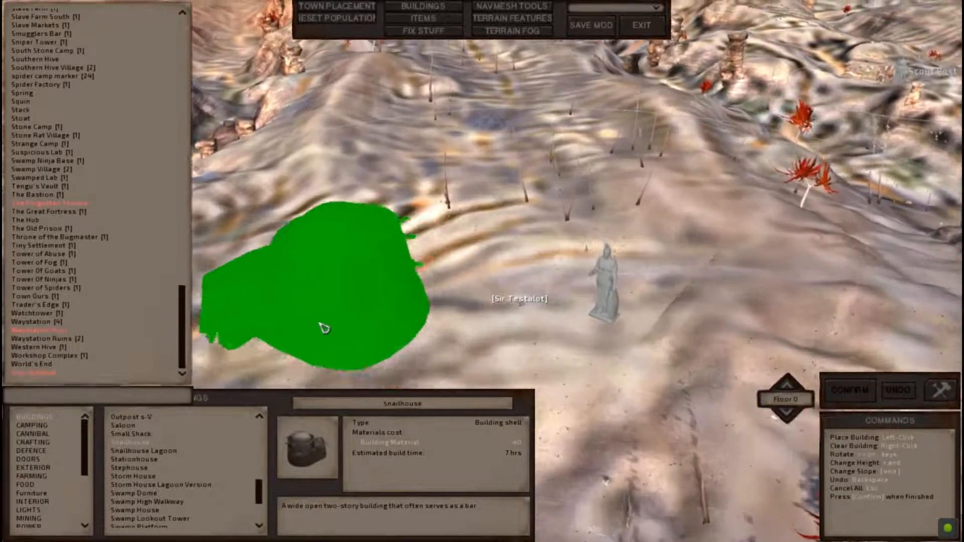
middle_drag(324, 329, 538, 247)
key(d)
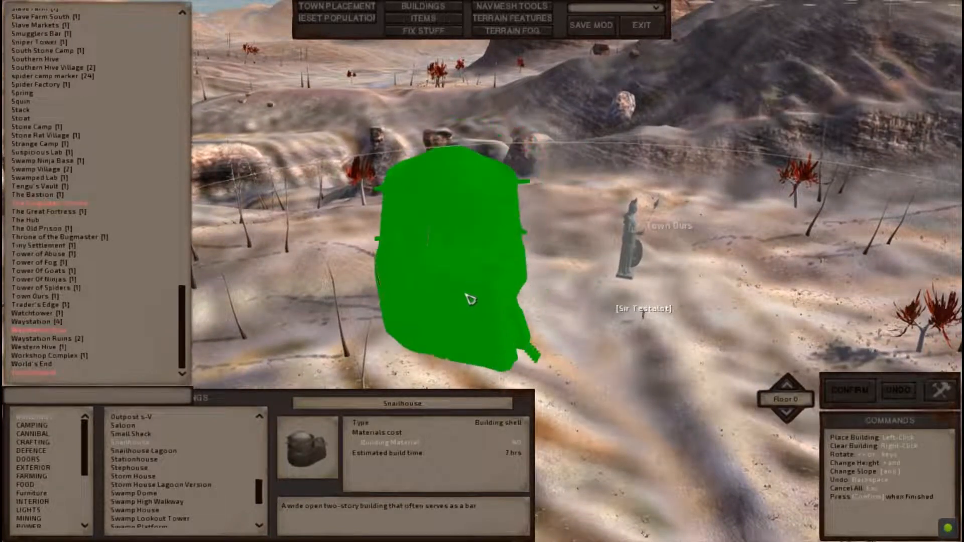
click(286, 265)
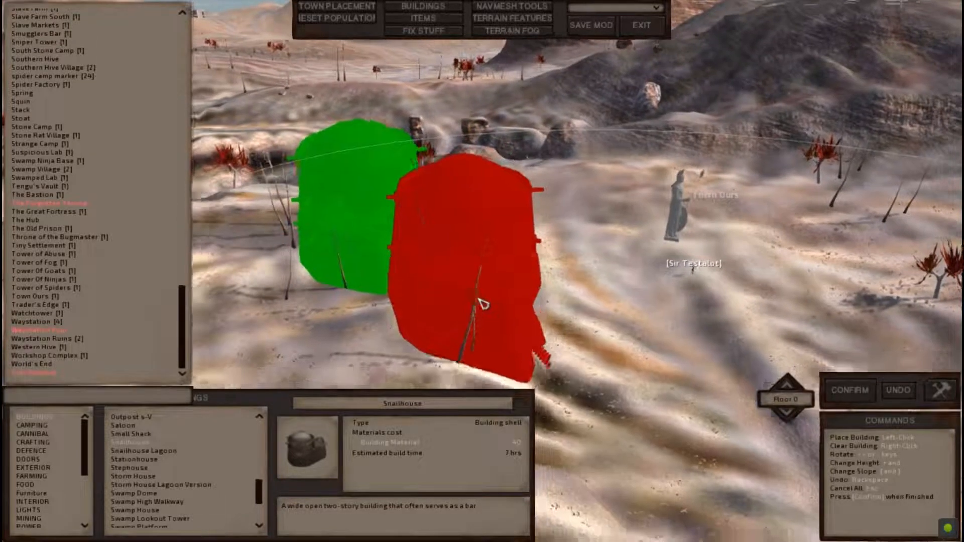
click(865, 395)
Show the list of placeable items and run the Fix Stuff check on the level.
key(w)
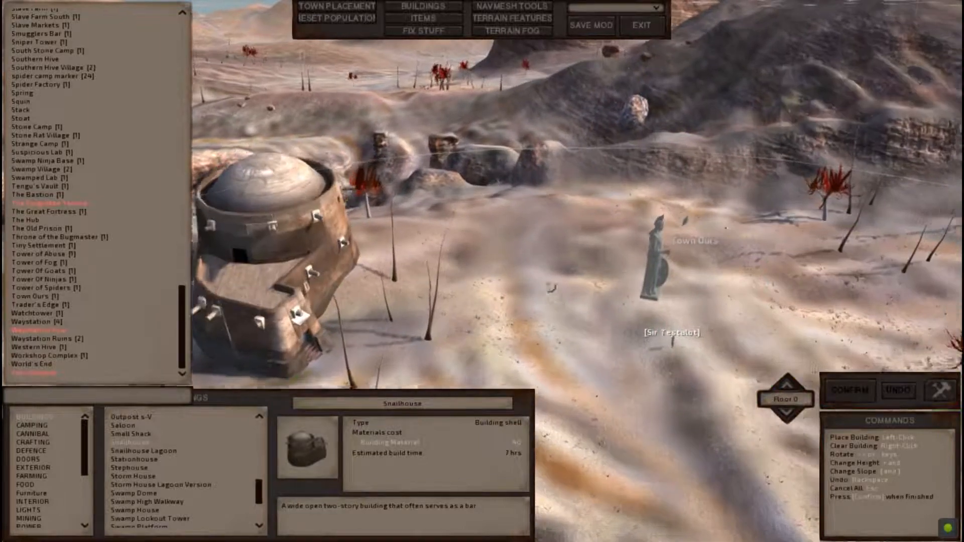
middle_drag(598, 253, 596, 252)
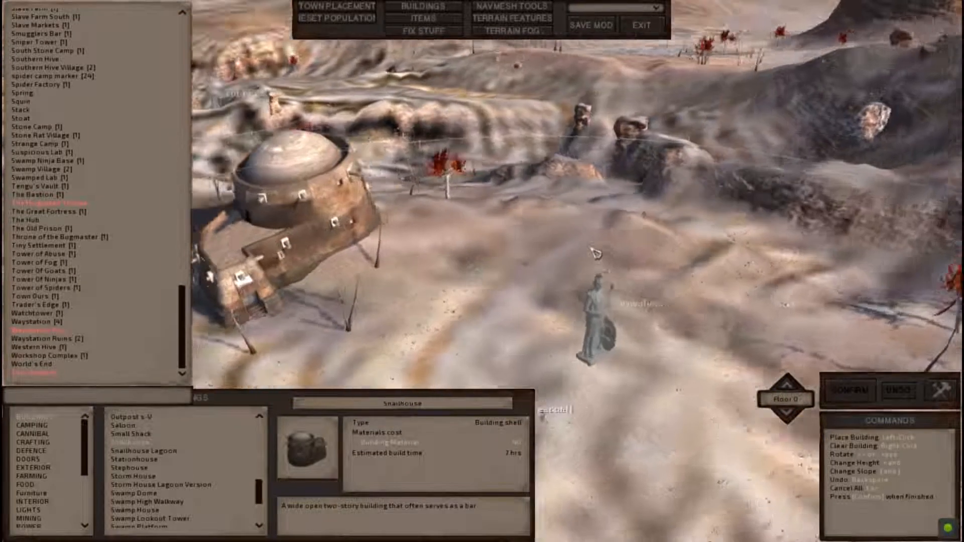
key(a)
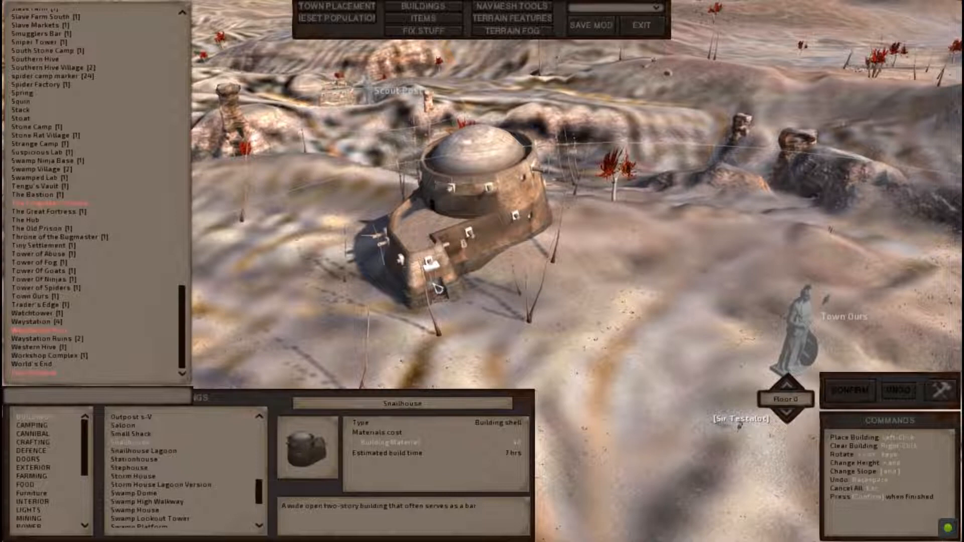
middle_drag(512, 263, 494, 275)
scroll(494, 257, up, 2)
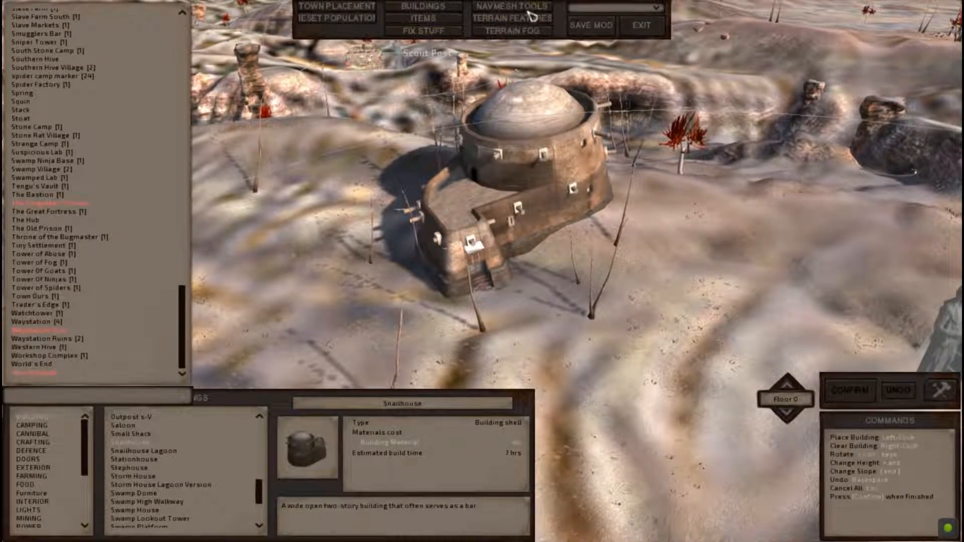
click(422, 20)
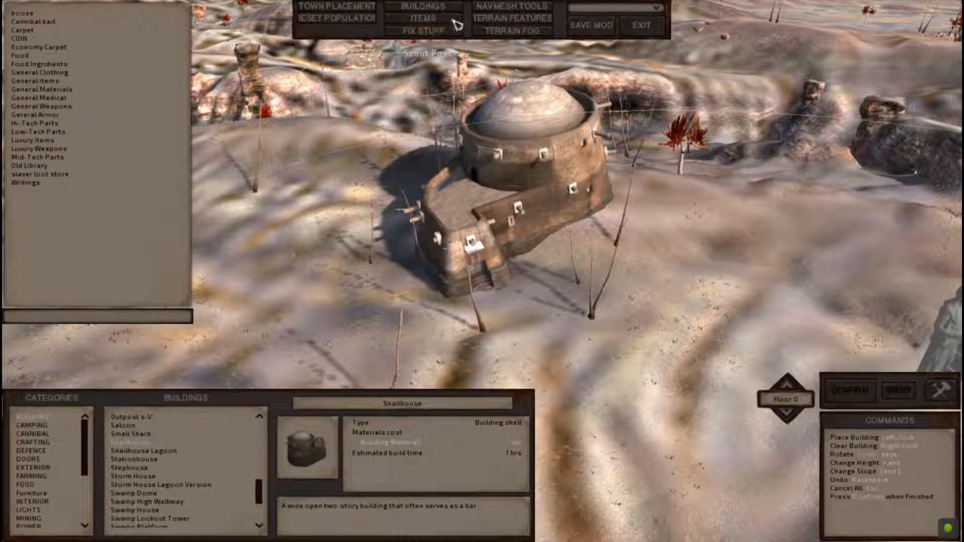
click(424, 31)
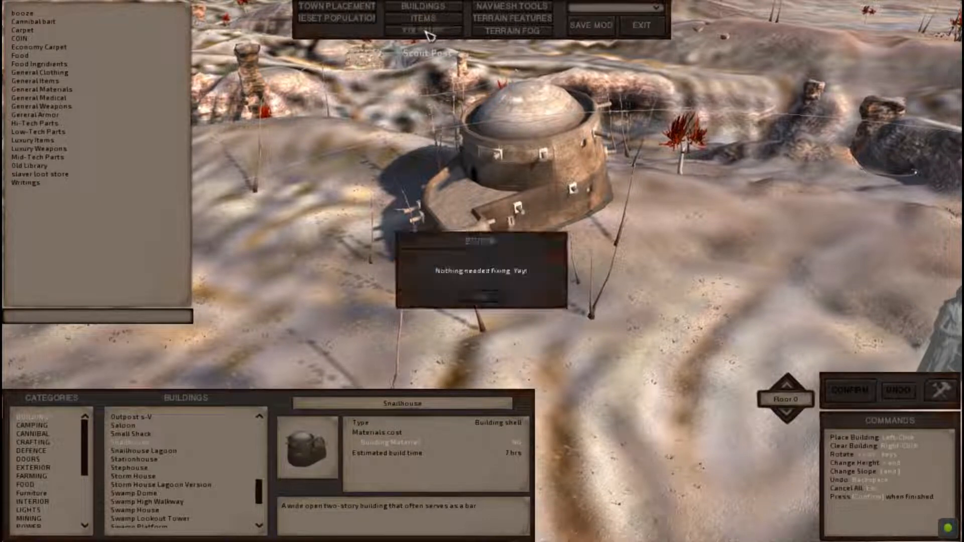
click(485, 301)
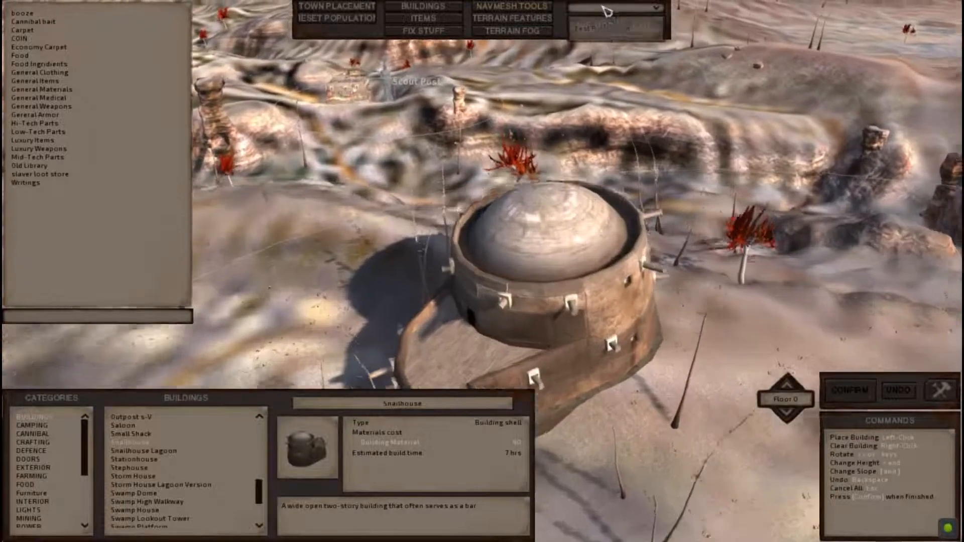
Select Test Population as the mod that the level changes are saved to.
click(608, 10)
key(s)
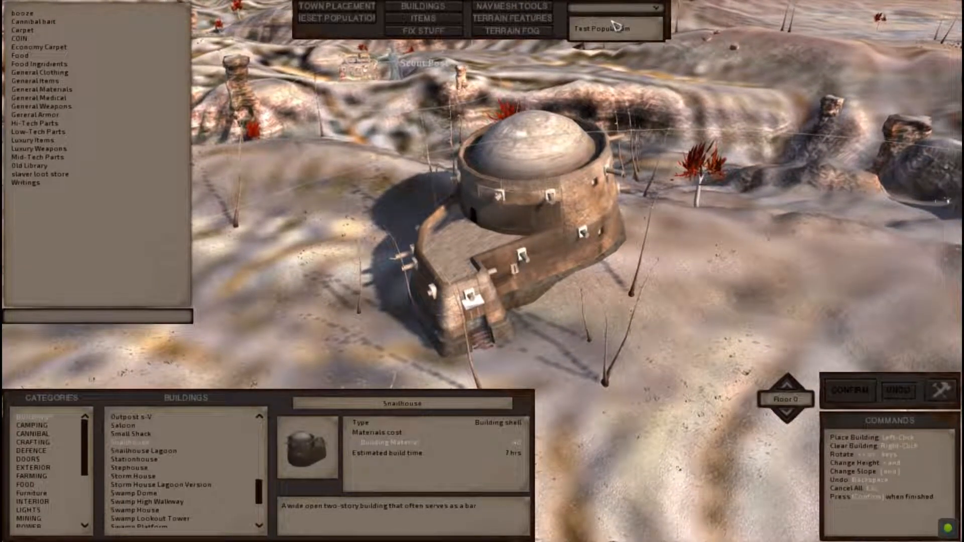
click(600, 30)
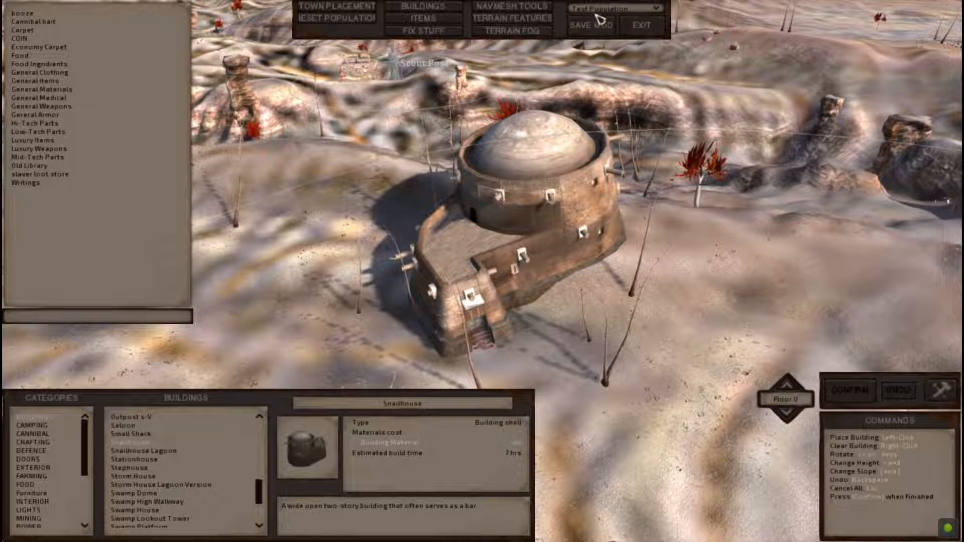
Examine the placed Snailhouse and the ground between it and the Town Ours marker from several angles.
key(w)
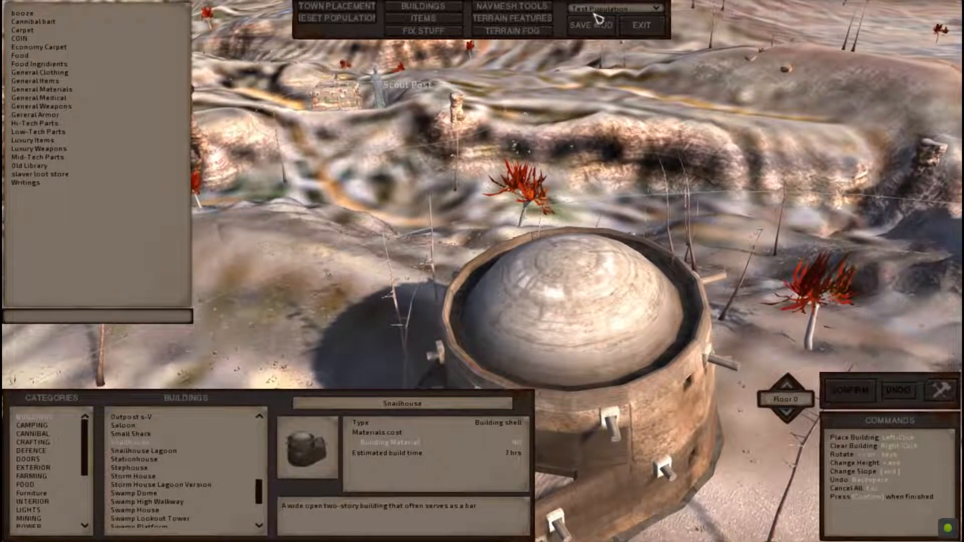
scroll(501, 250, down, 3)
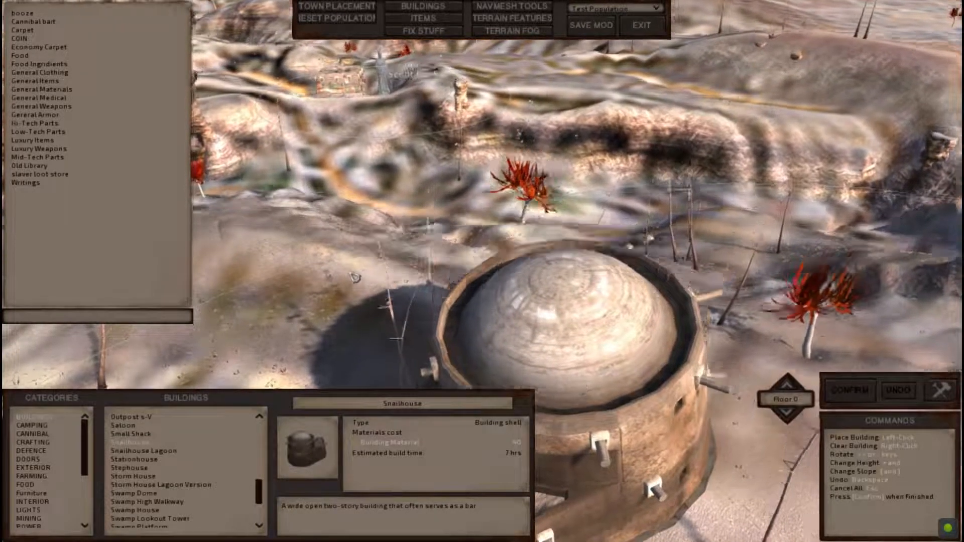
middle_drag(501, 250, 355, 276)
key(d)
key(s)
middle_drag(452, 240, 522, 211)
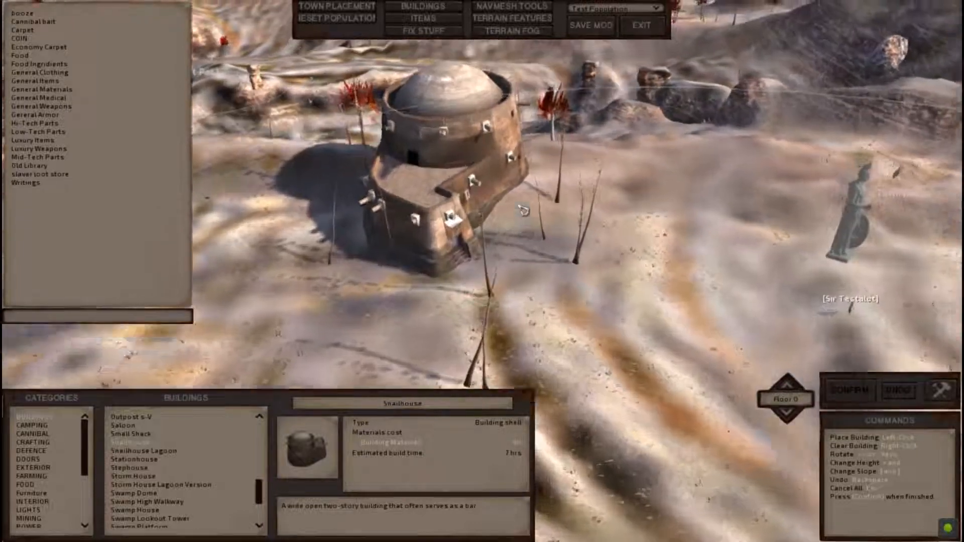
key(w)
key(a)
key(s)
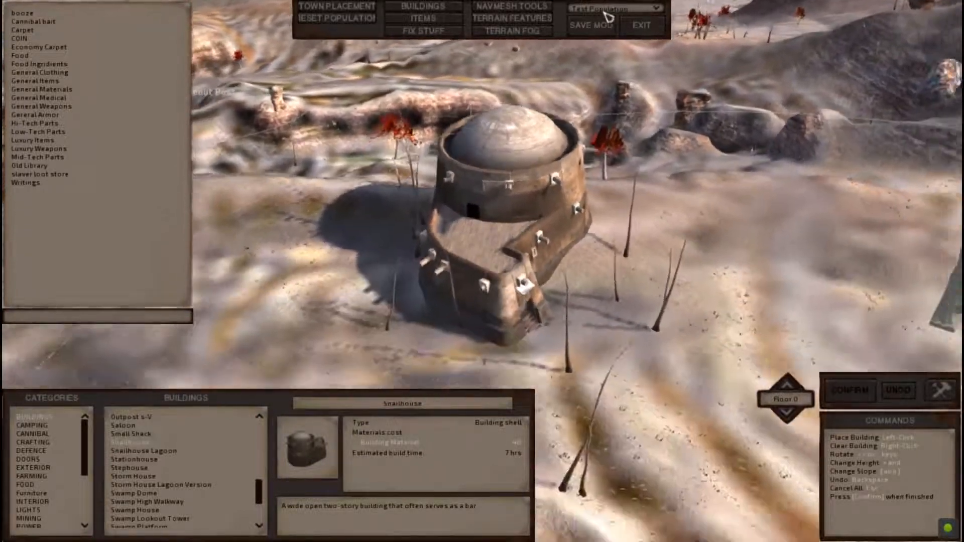
key(s)
key(d)
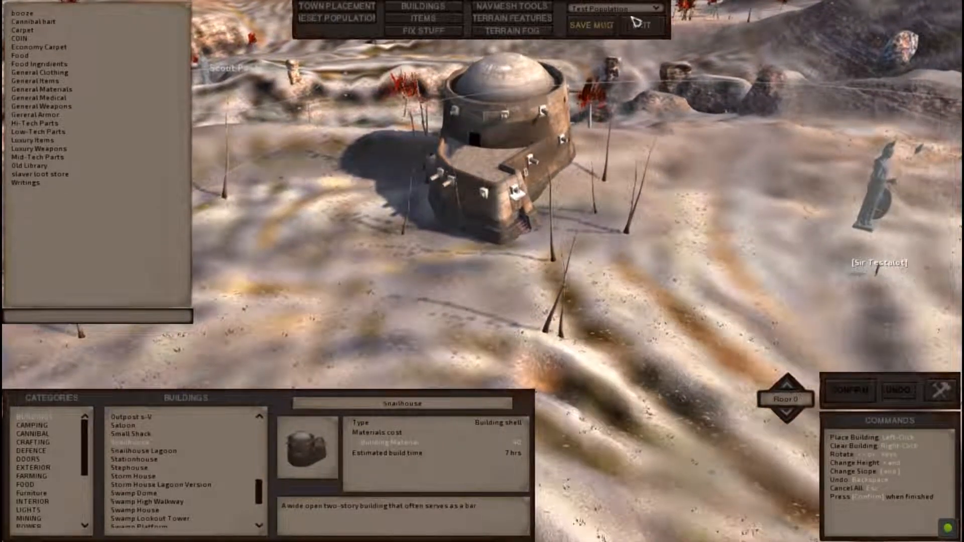
key(a)
key(w)
key(s)
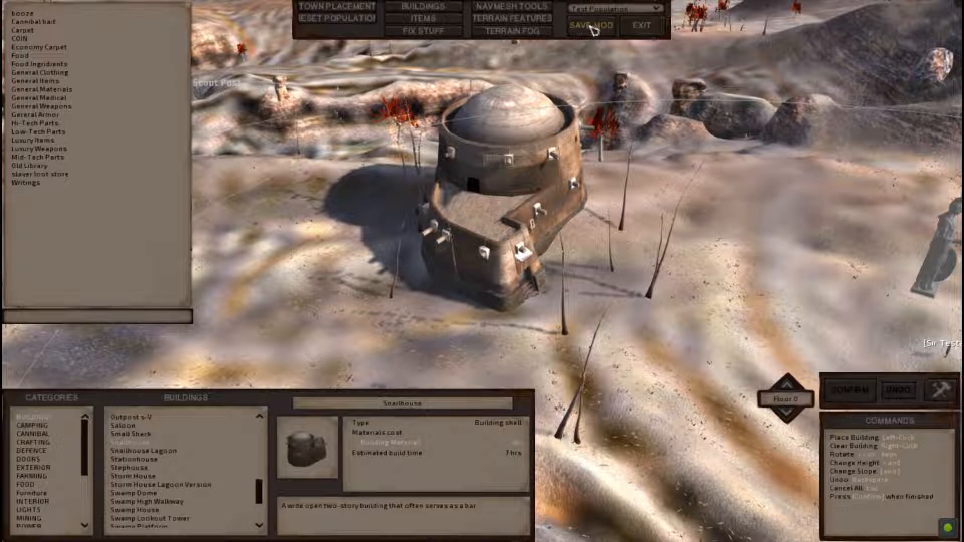
Save the level changes to the Test Population mod and exit the level editor.
key(d)
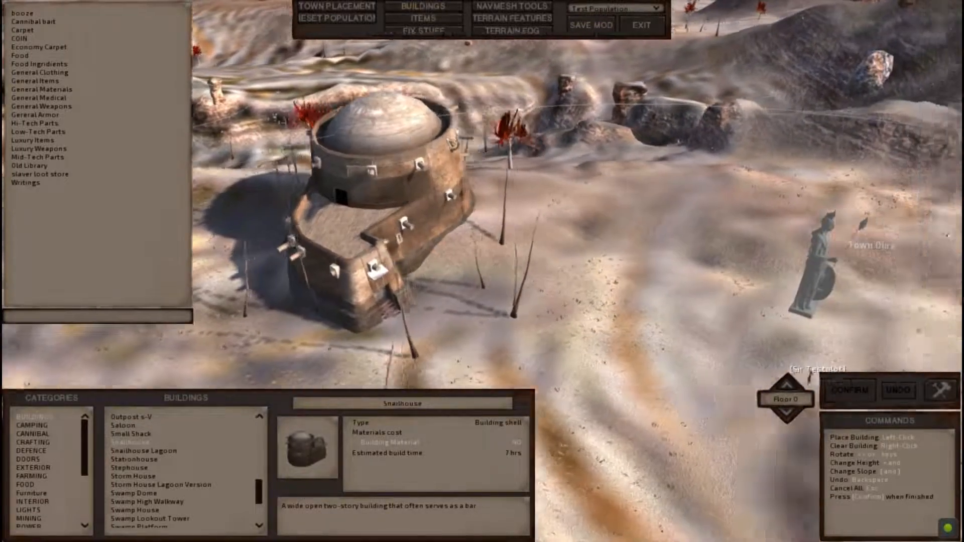
key(a)
click(589, 30)
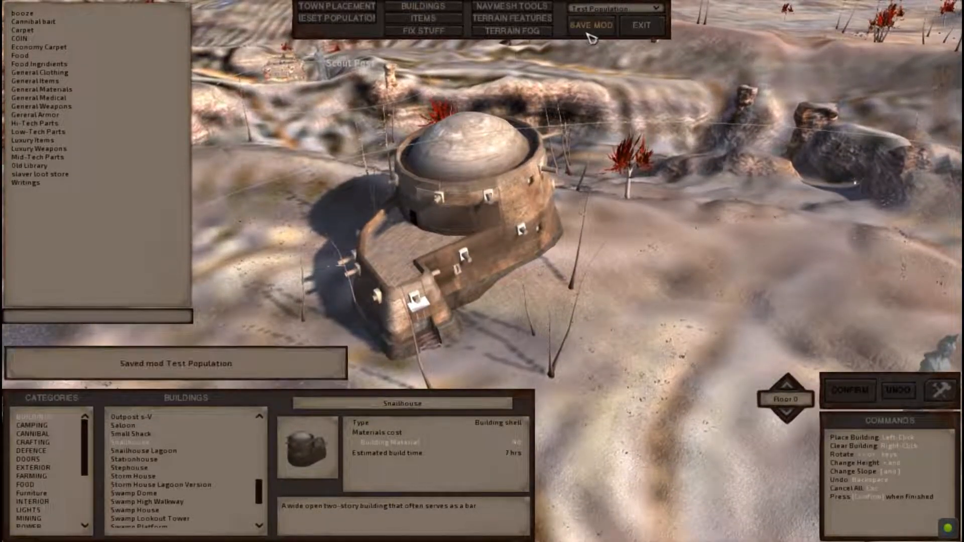
key(s)
scroll(572, 88, up, 2)
click(642, 26)
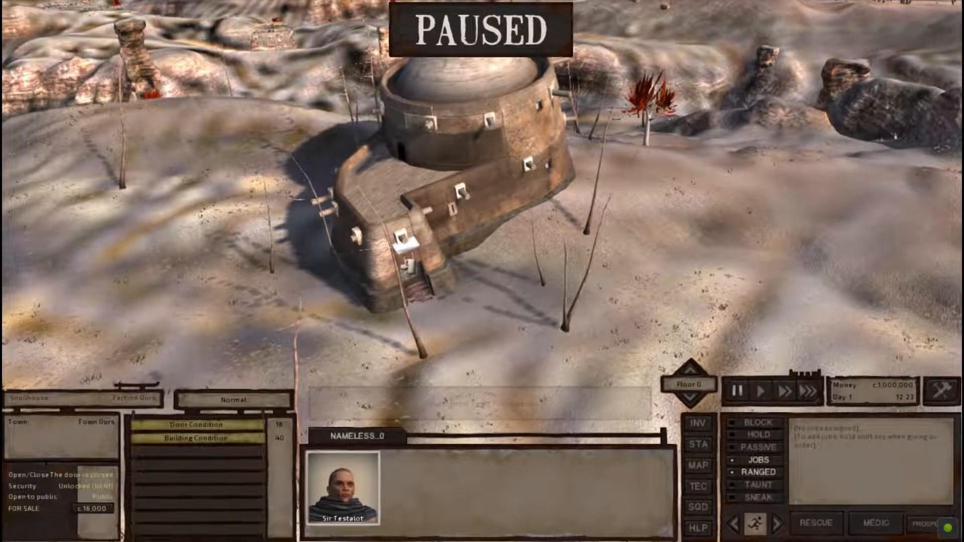
Inspect the Snailhouse's town, door and sale details in the paused game.
key(a)
key(d)
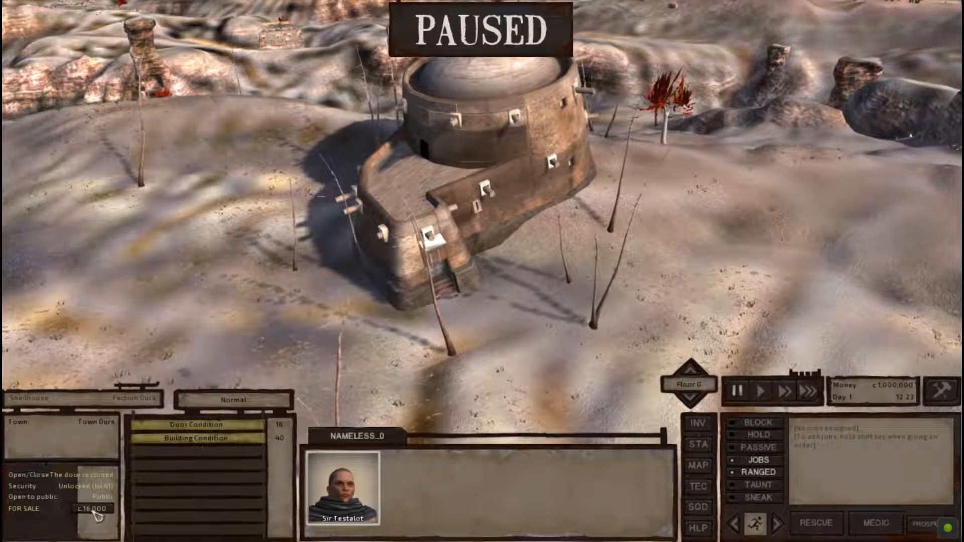
scroll(524, 301, up, 2)
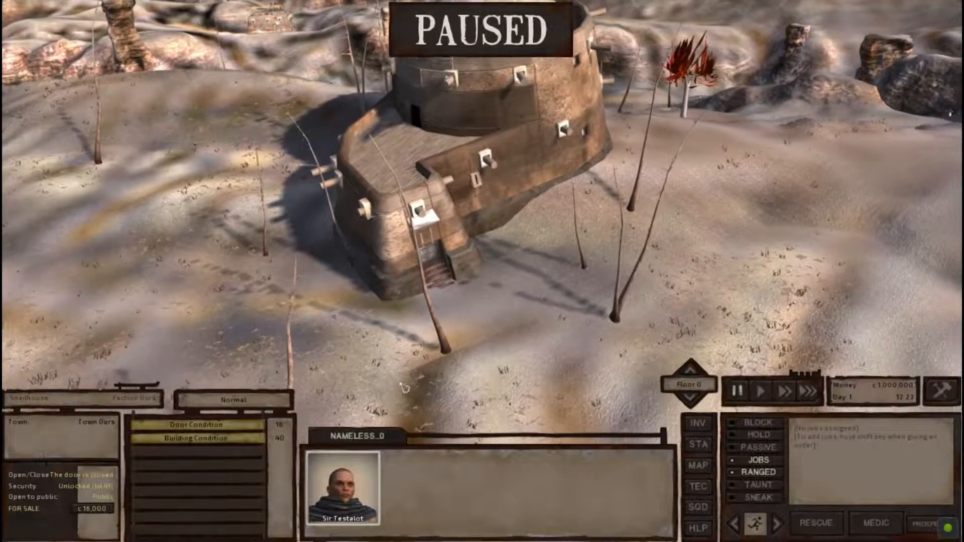
Select the squad character, resume the game at normal speed and send the character towards the Snailhouse.
click(360, 506)
key(s)
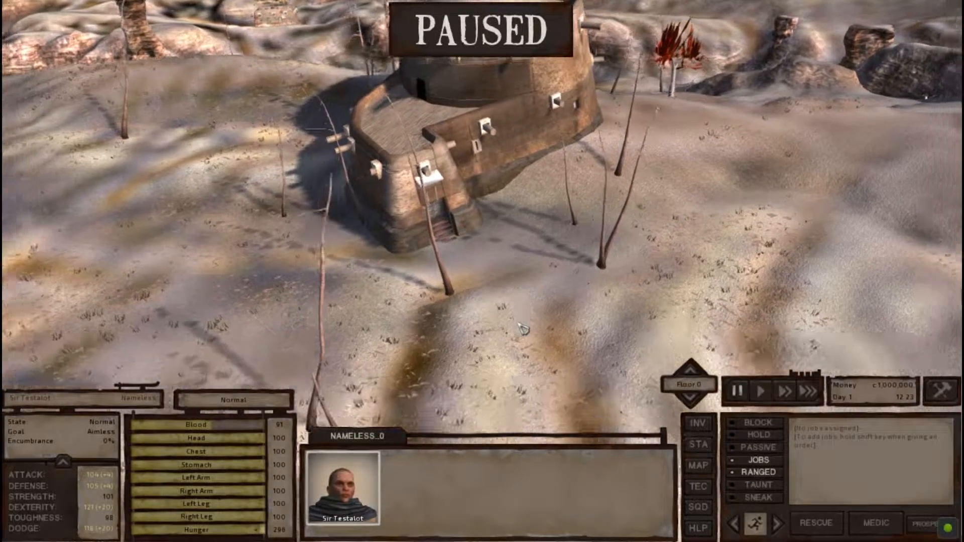
middle_drag(507, 309, 504, 344)
key(d)
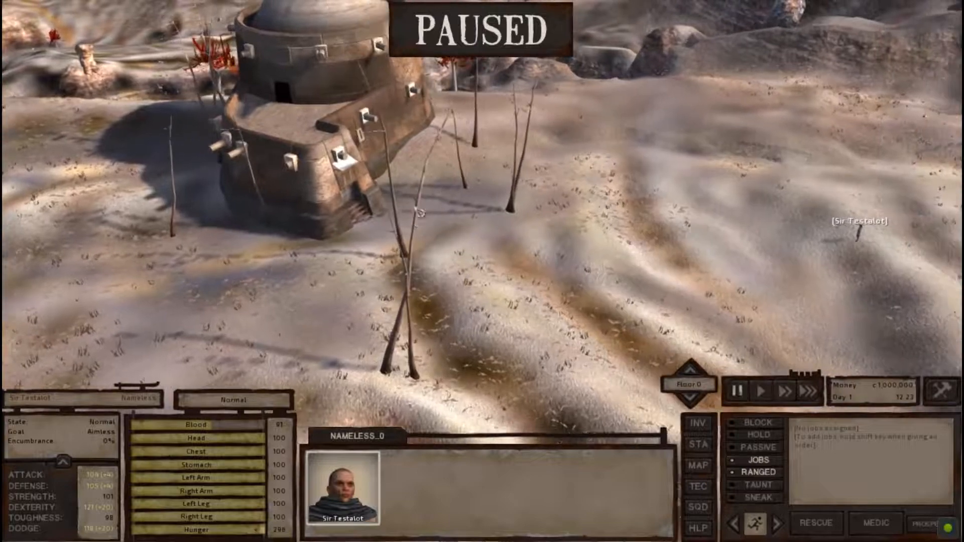
key(w)
click(762, 386)
key(w)
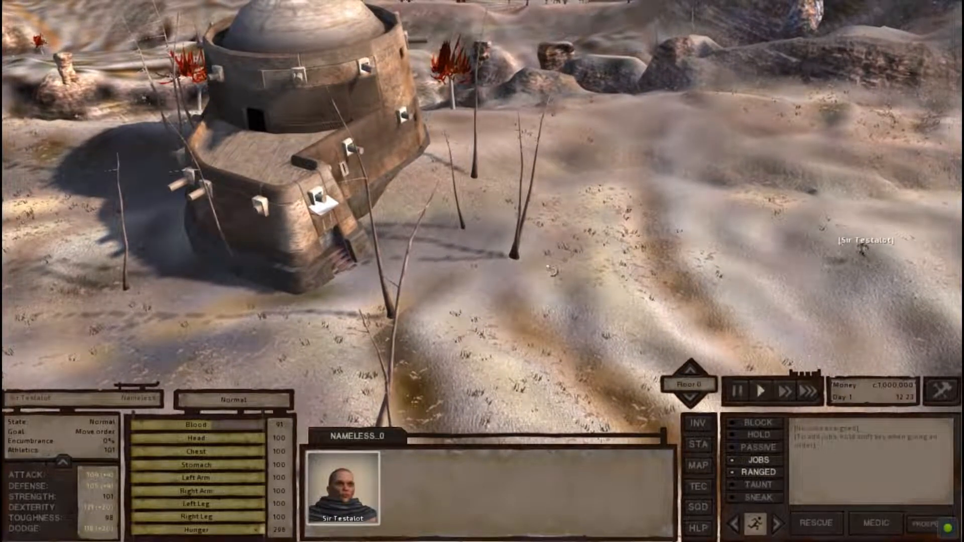
key(w)
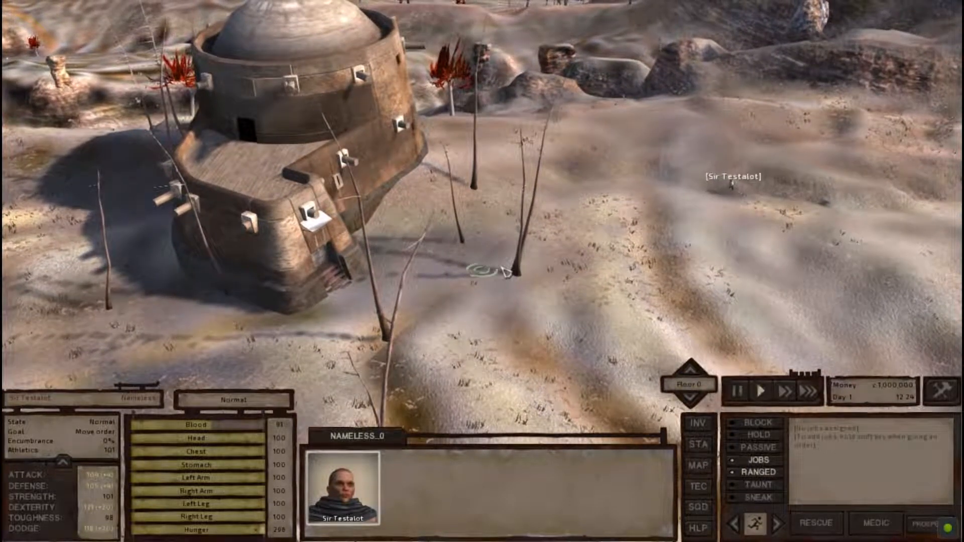
Have the character open the Snailhouse's door and go inside, and check the interior.
mouse_move(496, 271)
middle_down()
mouse_move(513, 290)
mouse_move(498, 263)
middle_up()
key(w)
key(a)
scroll(508, 279, up, 4)
scroll(515, 287, up, 2)
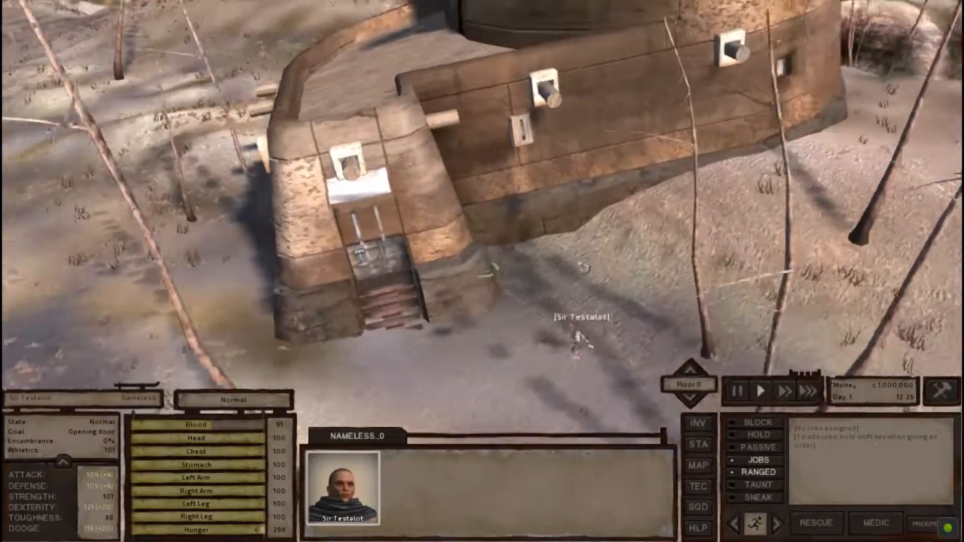
key(a)
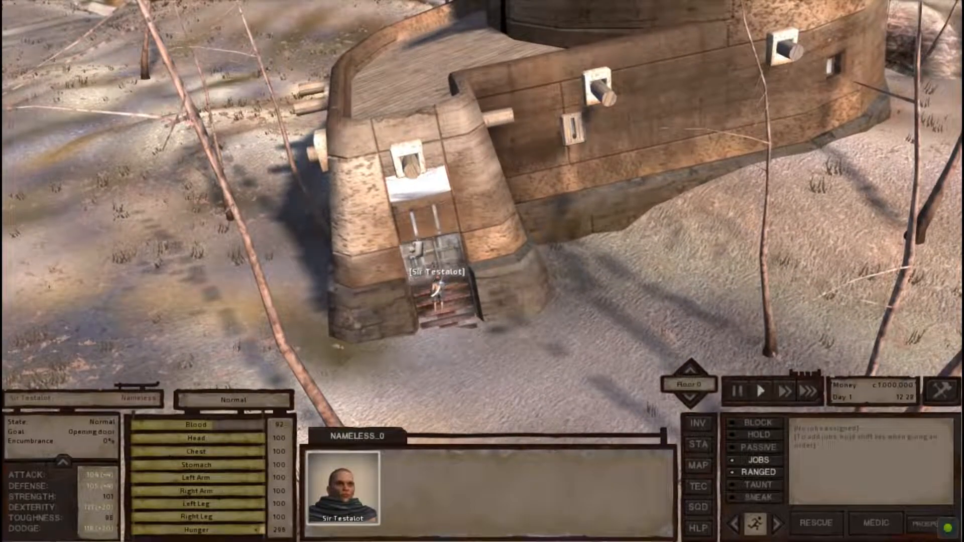
scroll(431, 260, down, 5)
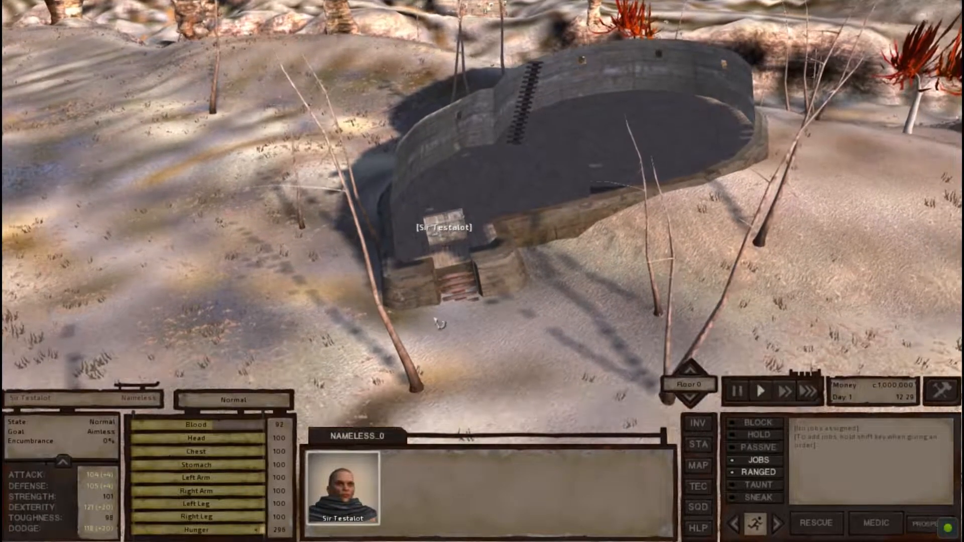
scroll(492, 338, down, 1)
Move the character back outside and have them close the Snailhouse's door.
right_click(494, 337)
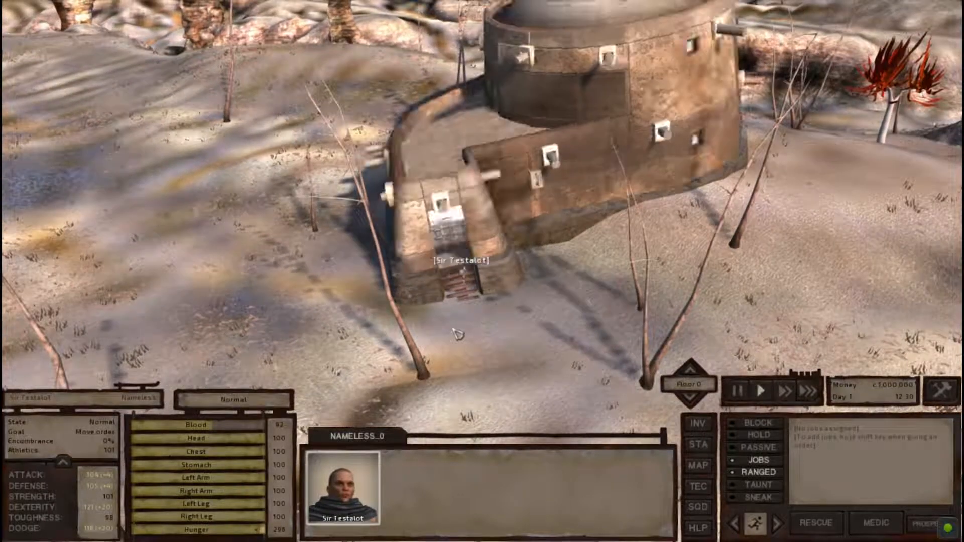
middle_drag(494, 337, 389, 337)
key(d)
scroll(378, 334, up, 1)
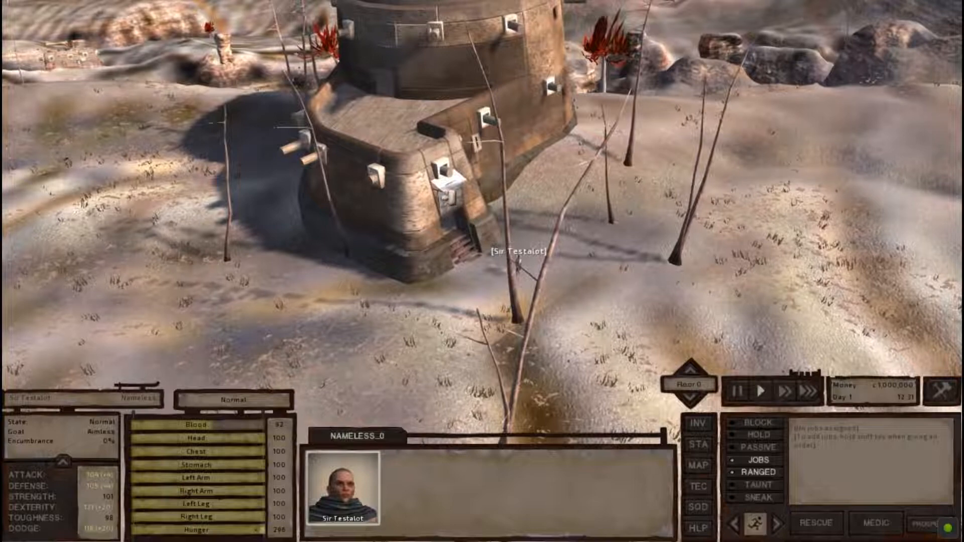
right_click(449, 197)
Reopen the level editor and browse the Interior category of placeable buildings.
key(shift+F12)
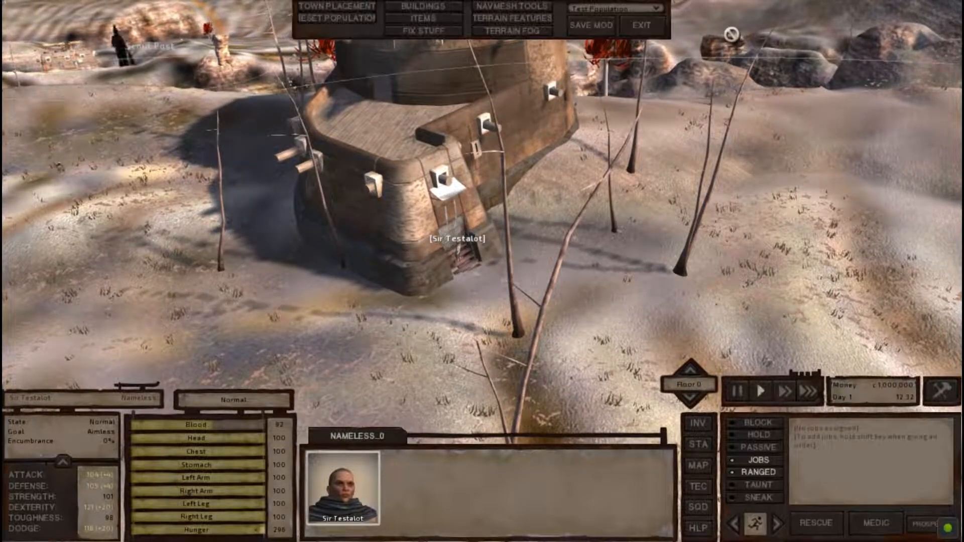
key(w)
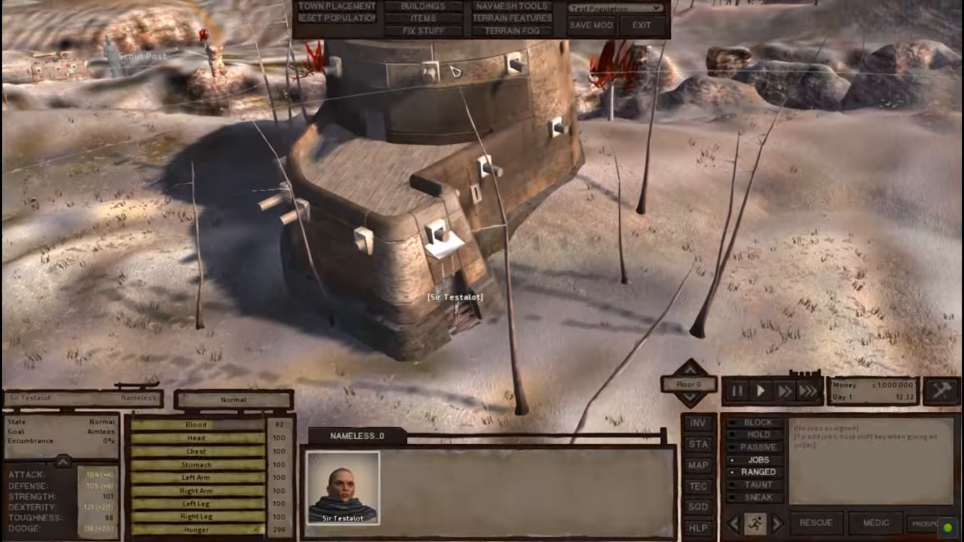
click(425, 8)
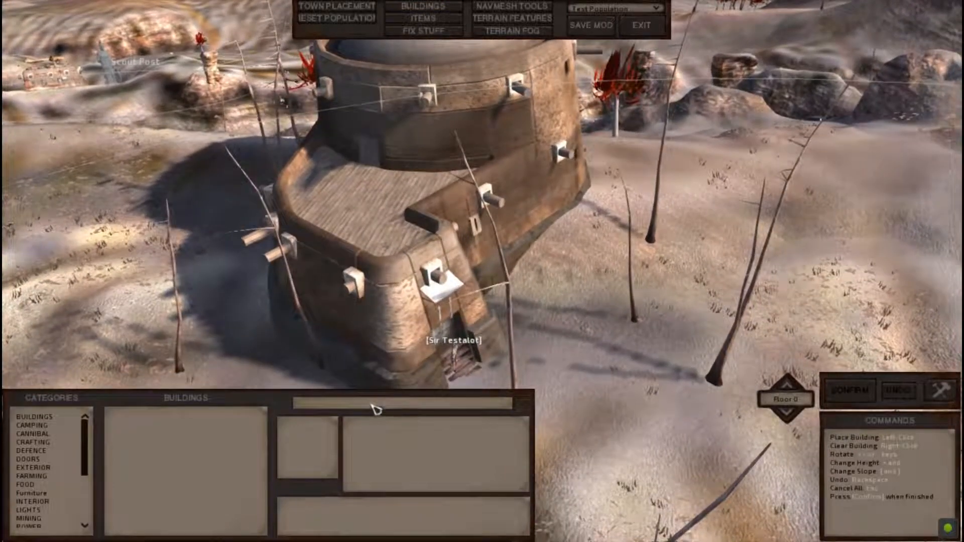
scroll(42, 462, down, 3)
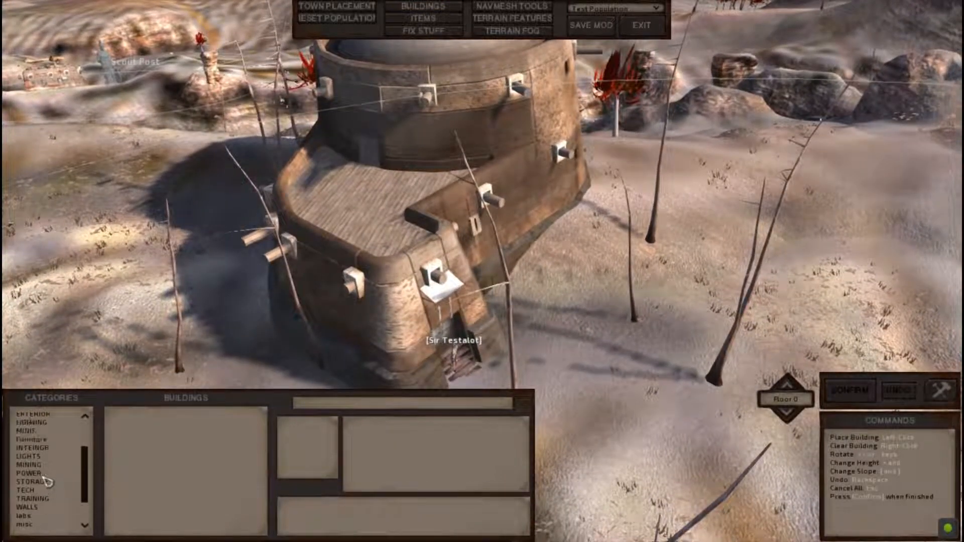
click(41, 449)
scroll(151, 462, down, 5)
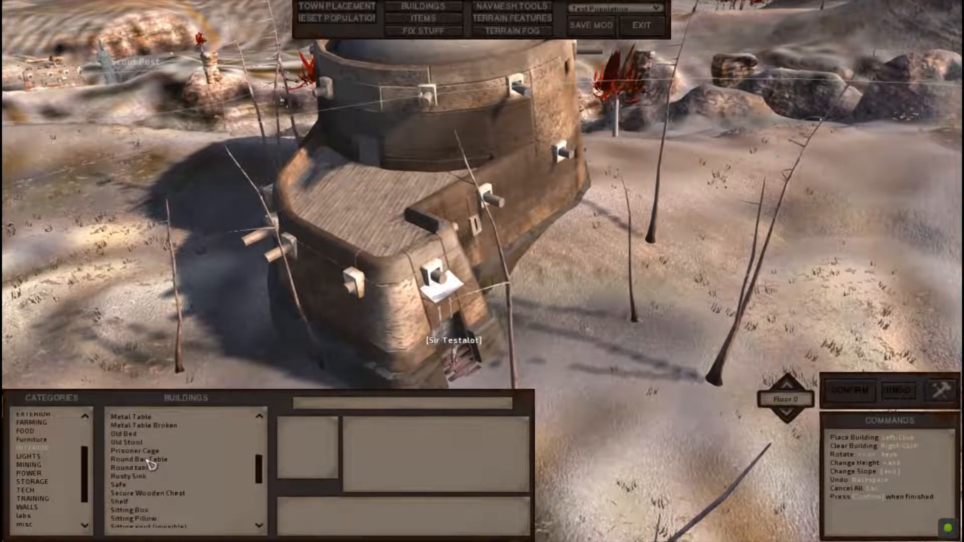
scroll(153, 464, up, 5)
key(s)
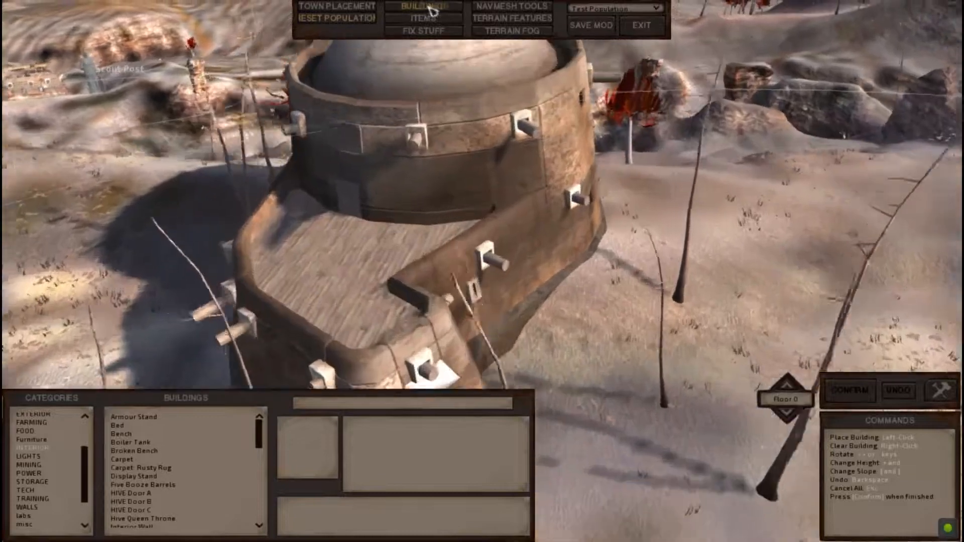
key(s)
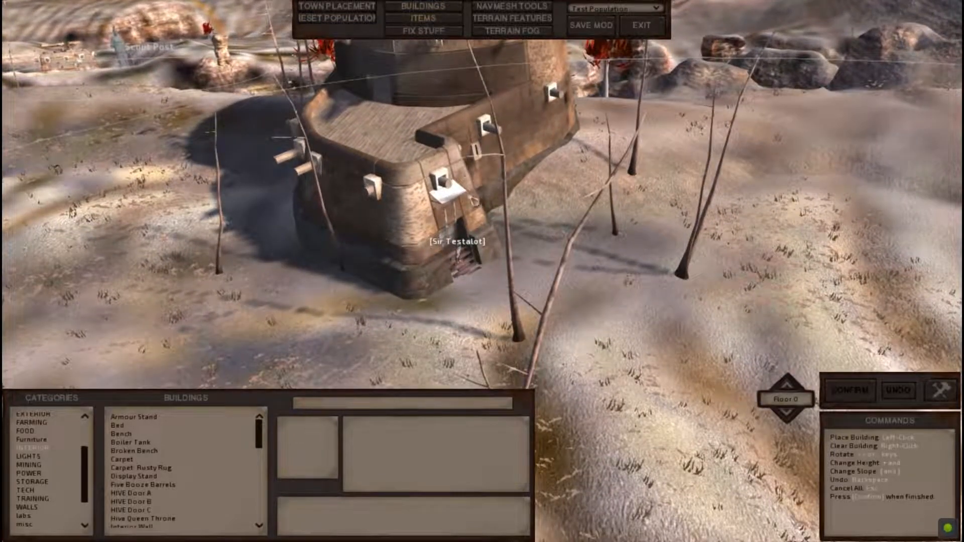
key(w)
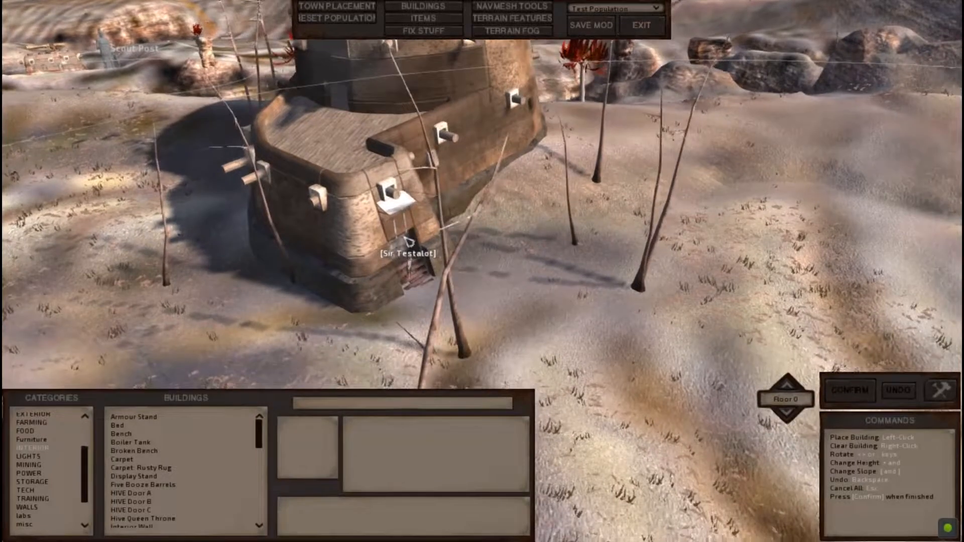
scroll(383, 111, down, 5)
middle_drag(383, 110, 414, 247)
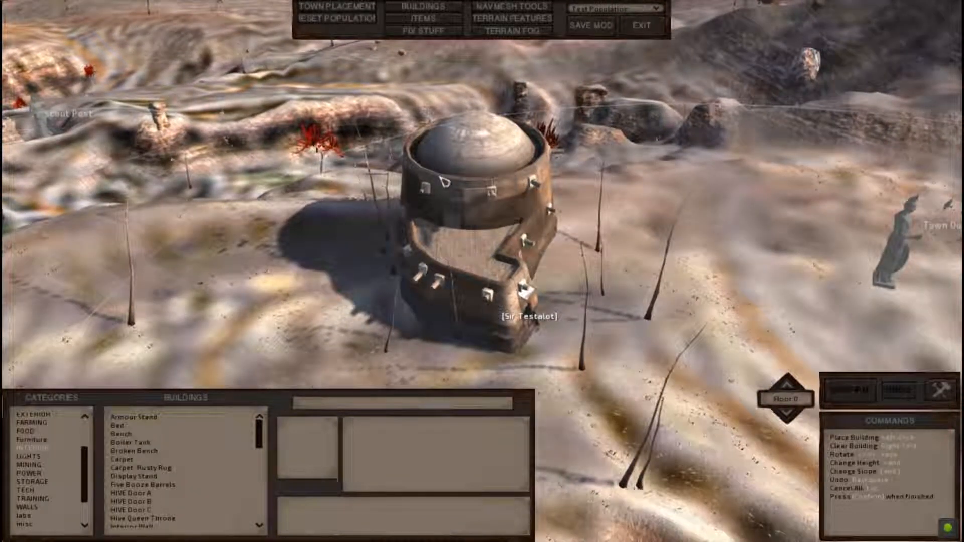
middle_drag(442, 177, 494, 226)
key(s)
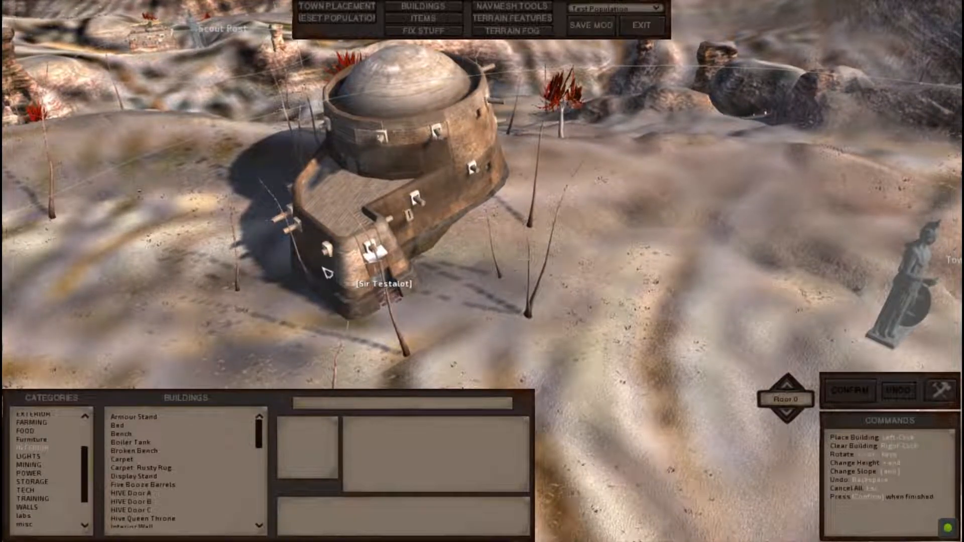
Show the item list, leave building placement and select the Snailhouse to bring up its layout options.
click(440, 15)
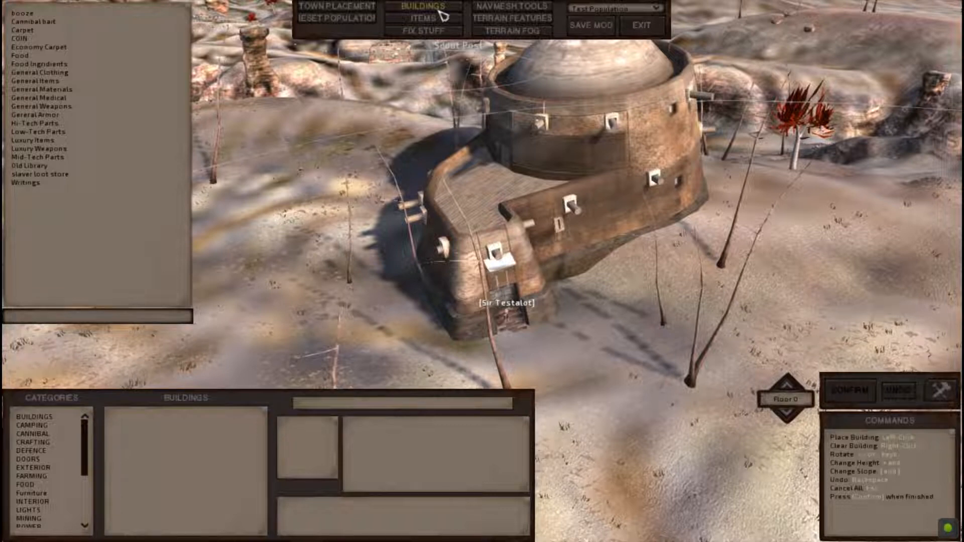
click(440, 14)
click(499, 297)
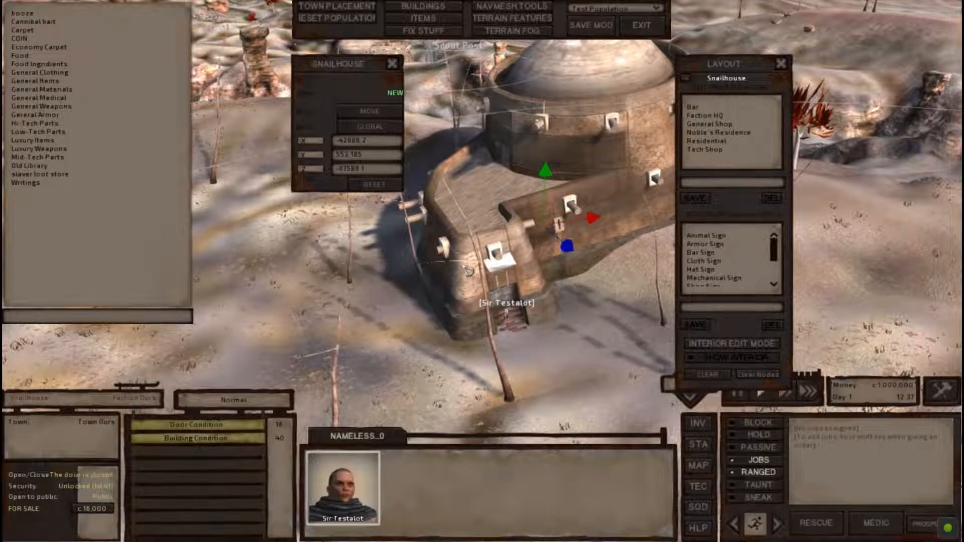
click(417, 6)
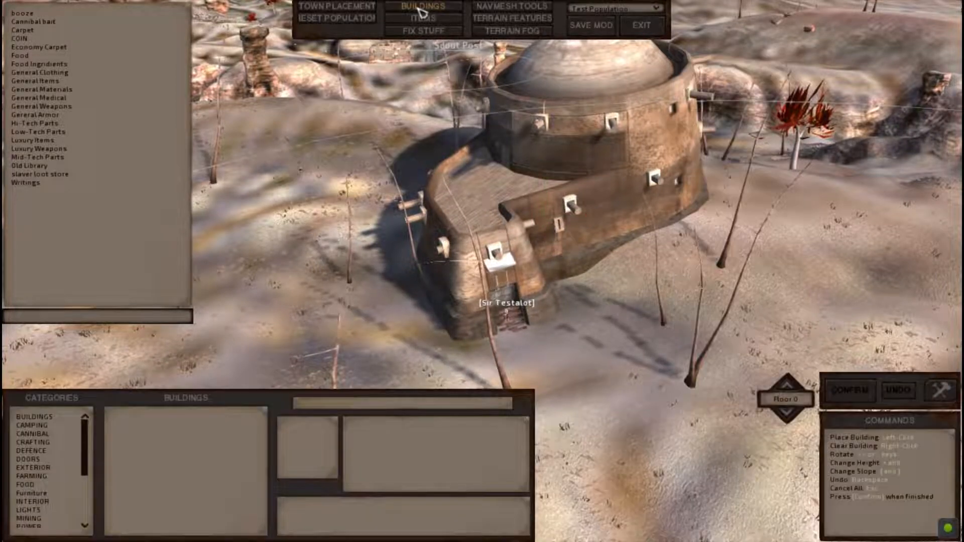
key(w)
key(s)
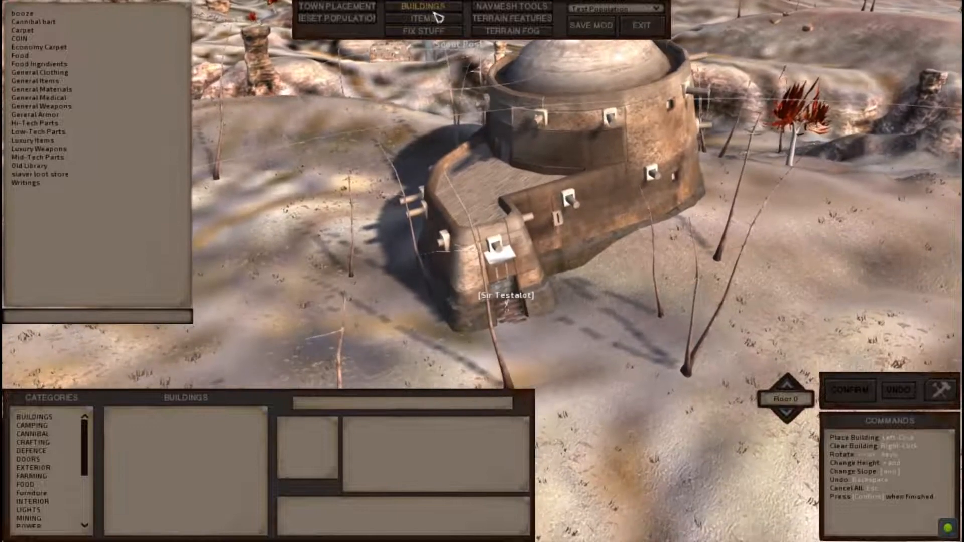
click(431, 10)
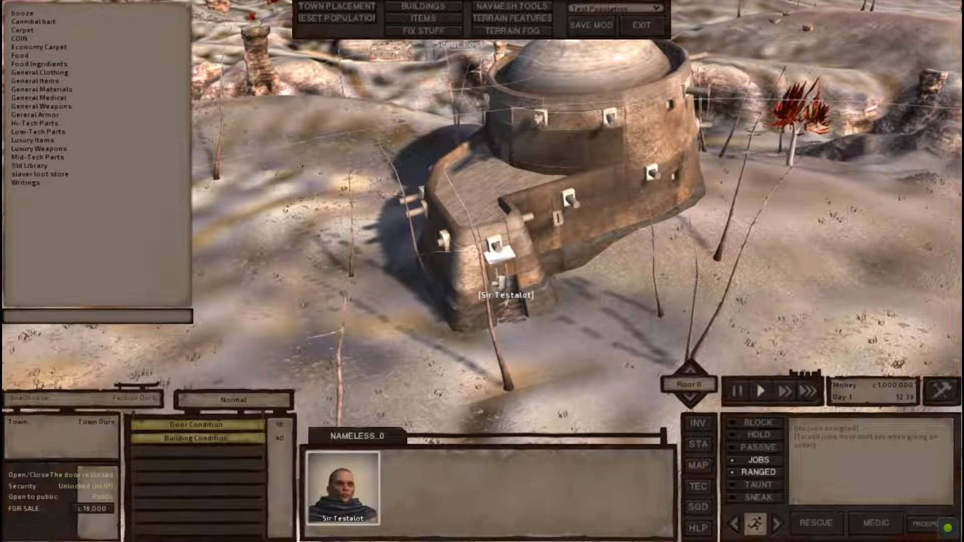
click(497, 253)
scroll(461, 280, up, 2)
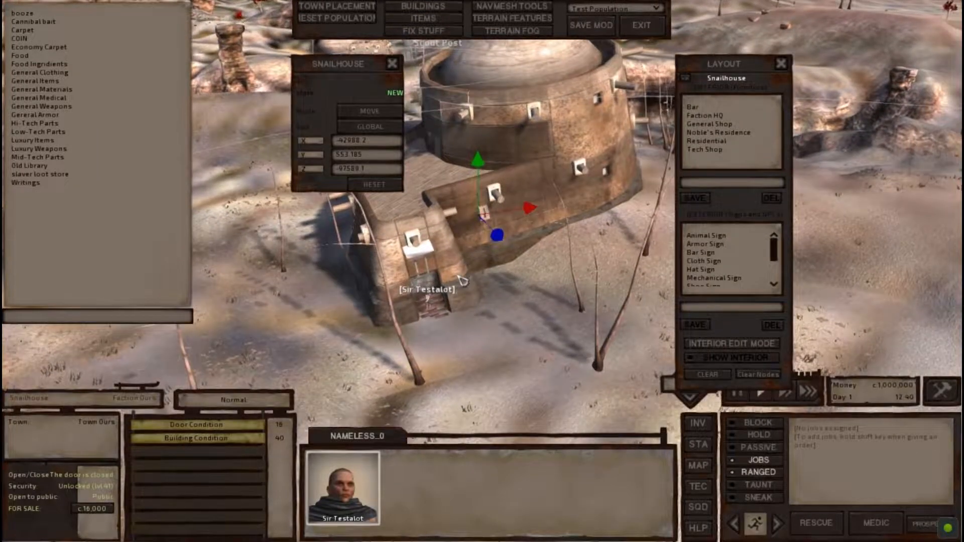
key(w)
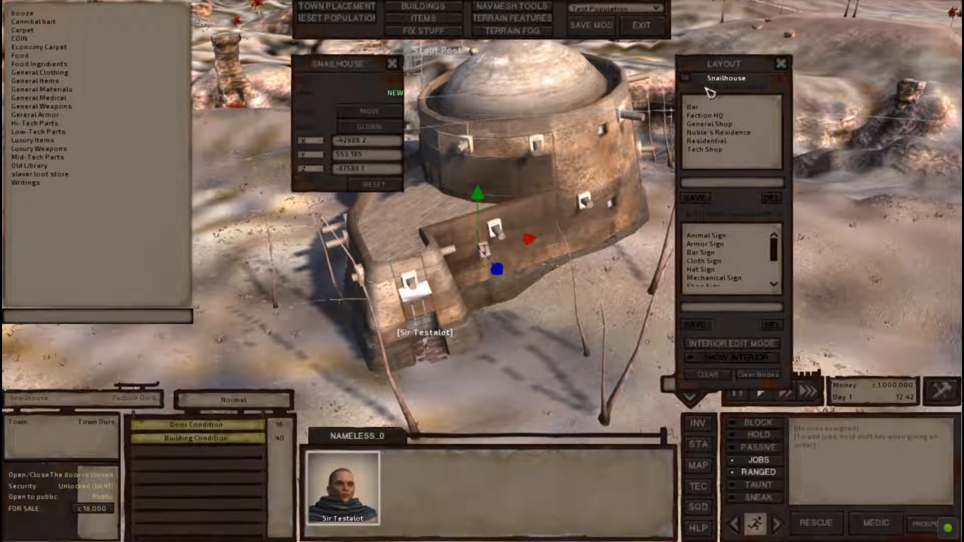
Apply the Bar interior layout to the Snailhouse and examine the building up close.
click(696, 108)
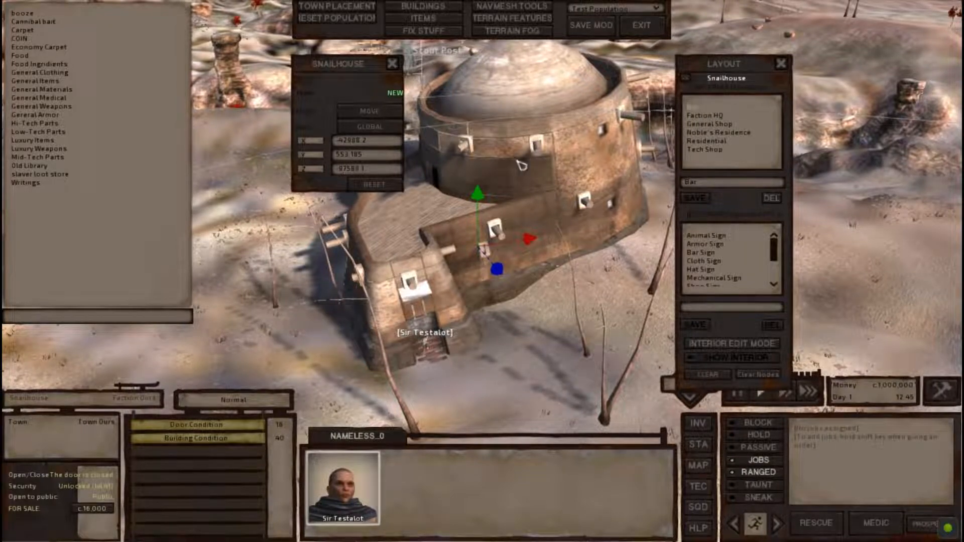
key(a)
key(w)
scroll(542, 240, up, 10)
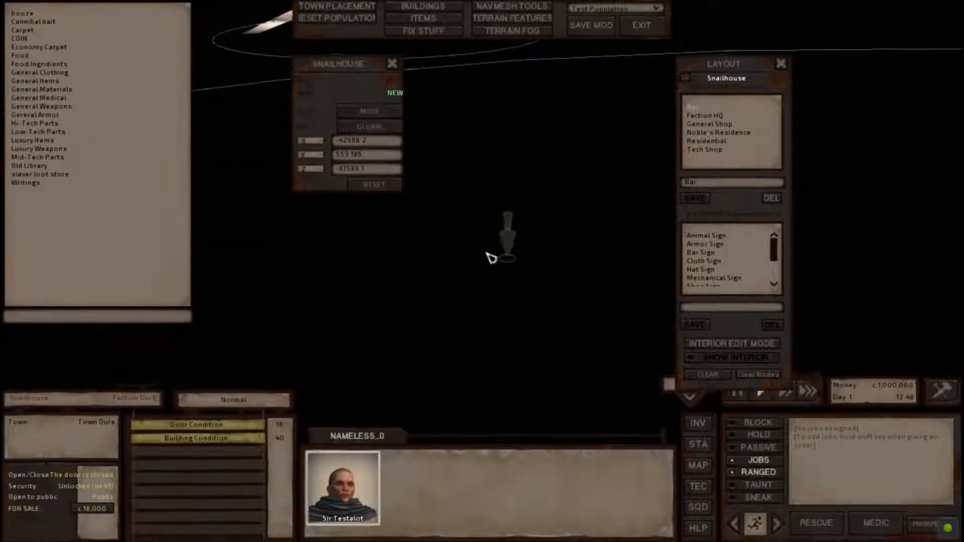
scroll(492, 258, down, 10)
scroll(488, 261, down, 8)
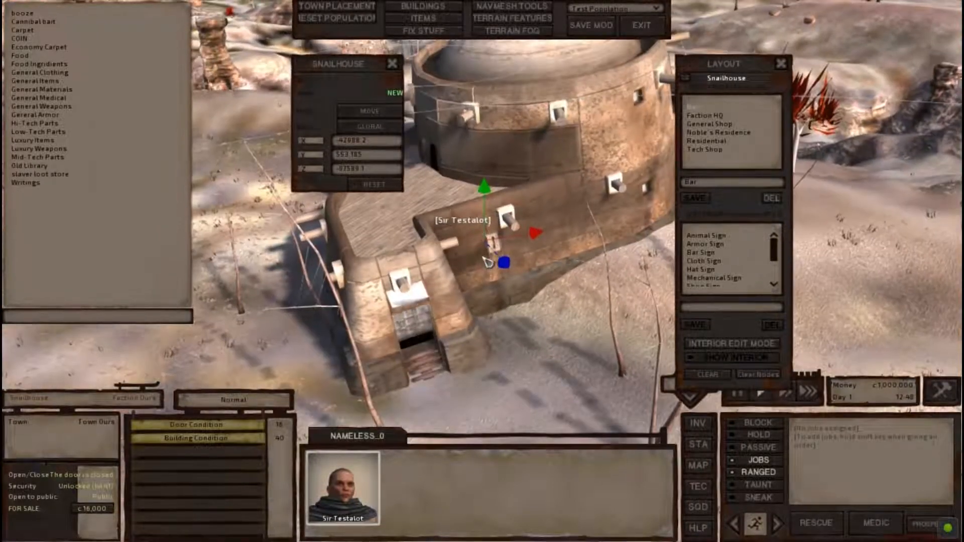
key(a)
scroll(549, 255, up, 8)
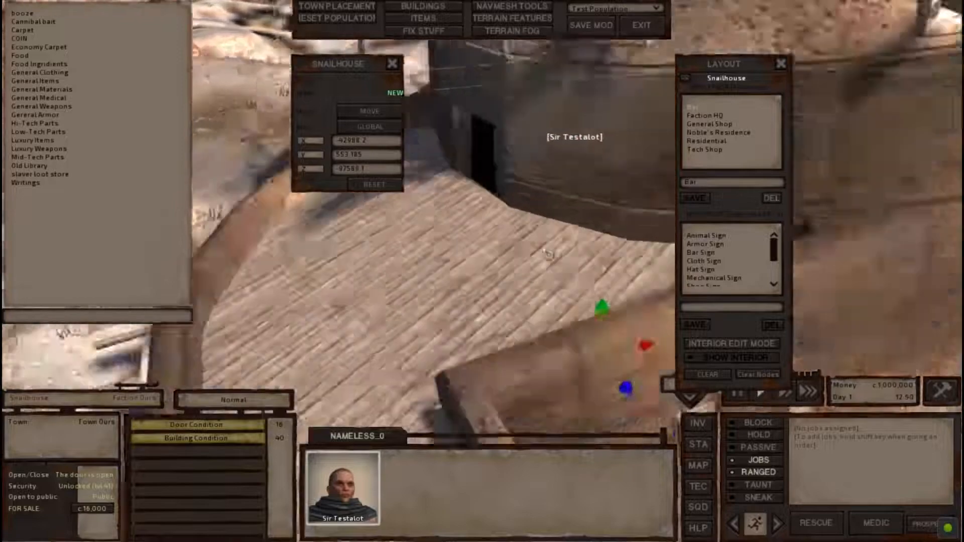
scroll(548, 253, up, 5)
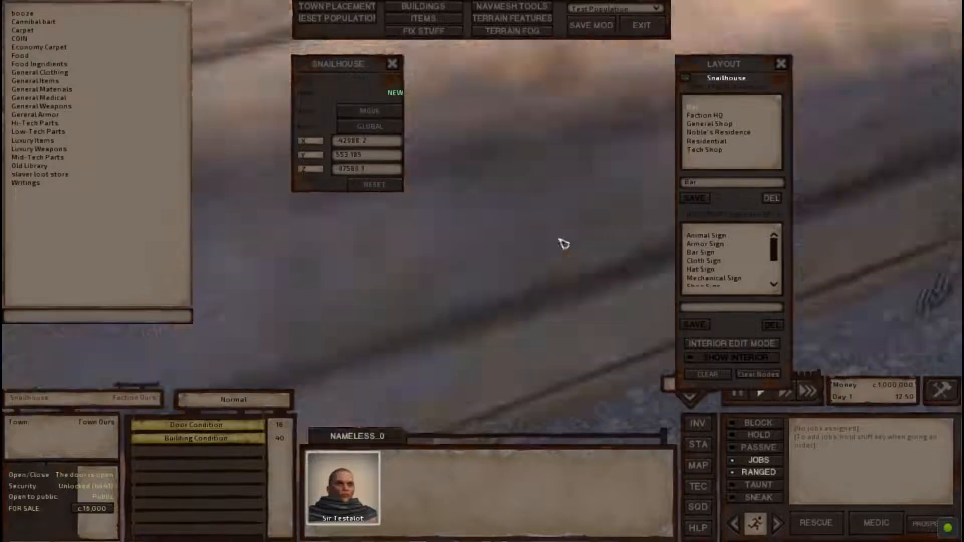
scroll(538, 241, down, 10)
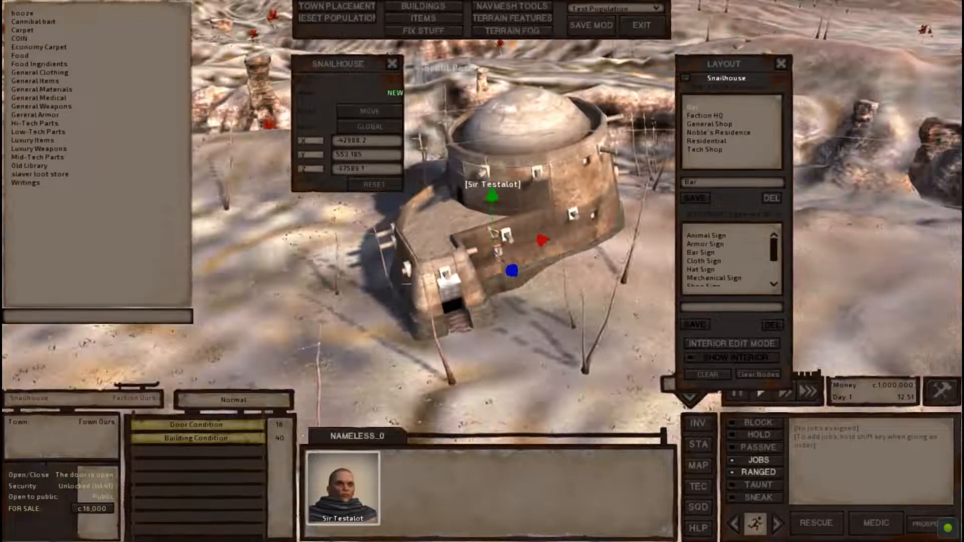
mouse_move(556, 173)
middle_down()
mouse_move(597, 206)
mouse_move(562, 183)
middle_up()
Apply the Bar Sign exterior layout to the Snailhouse.
scroll(721, 273, down, 1)
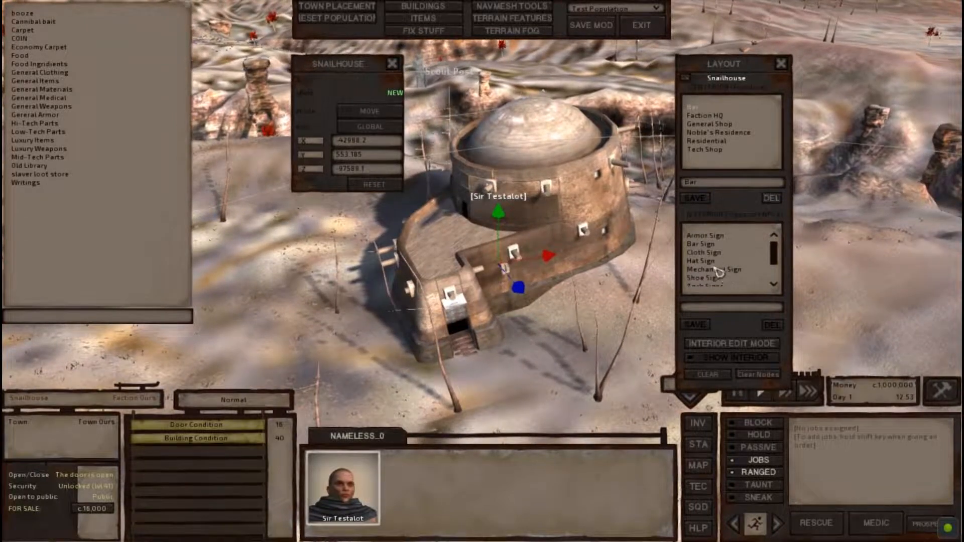
click(711, 245)
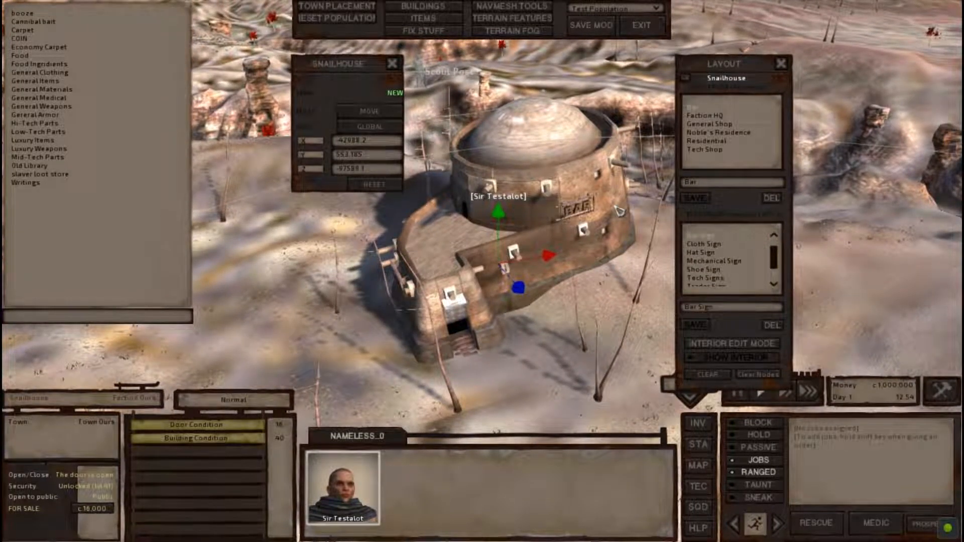
scroll(718, 268, up, 2)
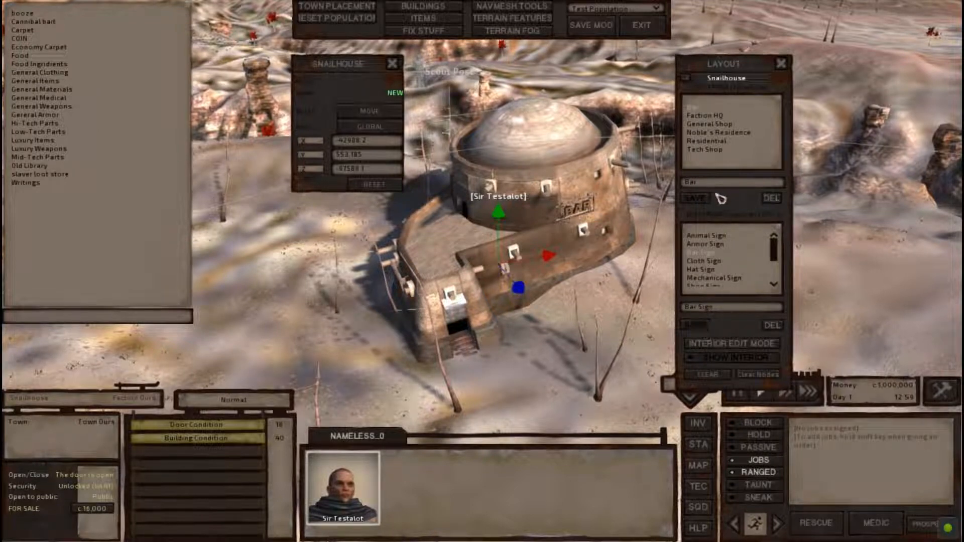
Turn on interior edit mode for the Snailhouse and examine the bar furnishings inside the building.
click(733, 344)
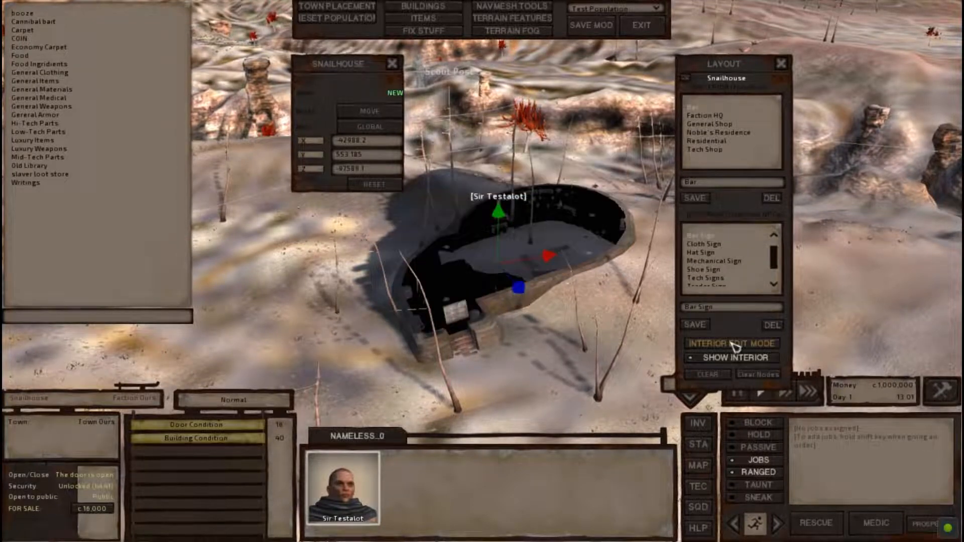
click(733, 344)
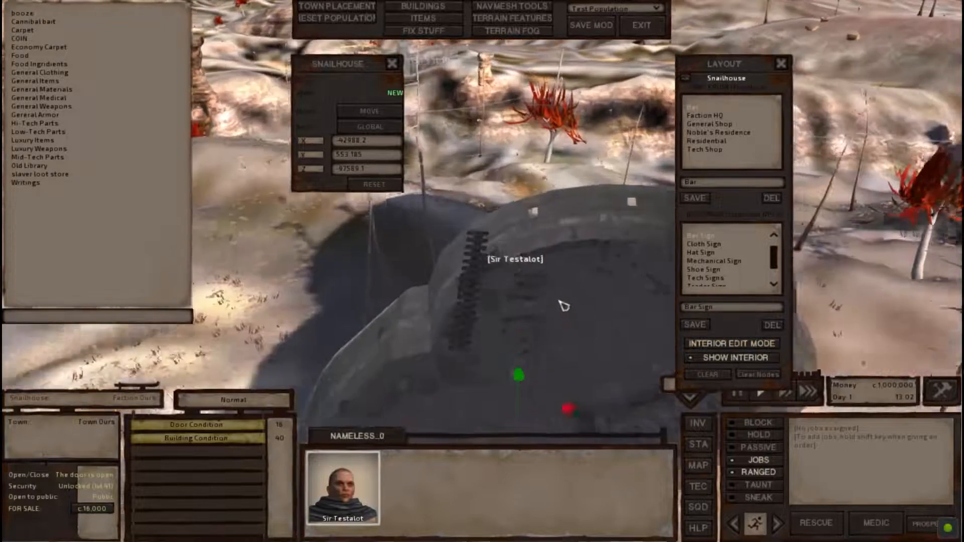
scroll(502, 312, up, 3)
scroll(509, 285, down, 5)
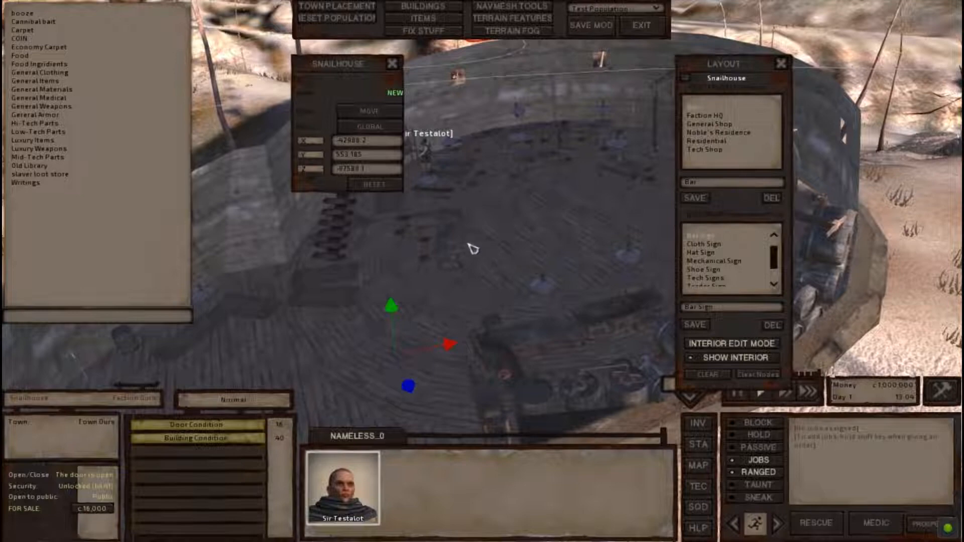
key(s)
key(a)
key(a)
key(w)
key(d)
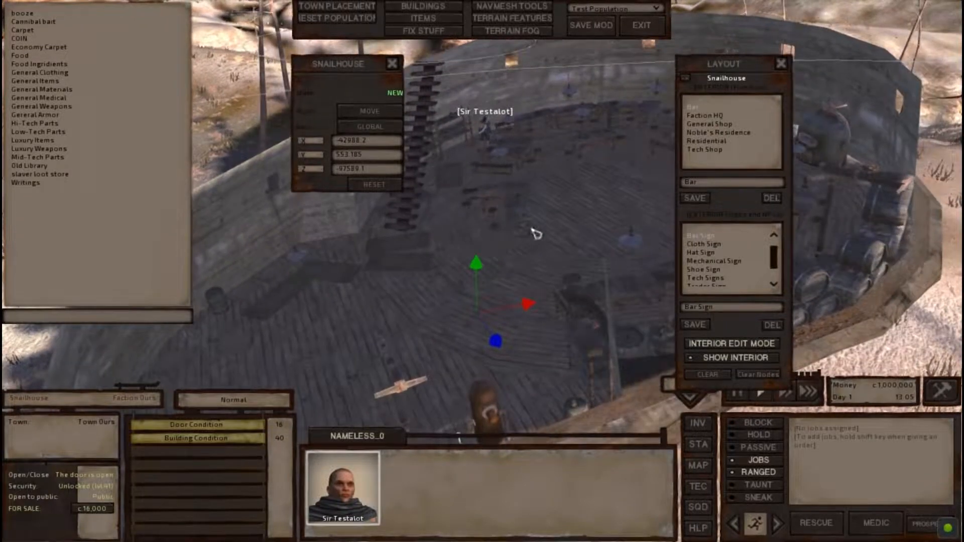
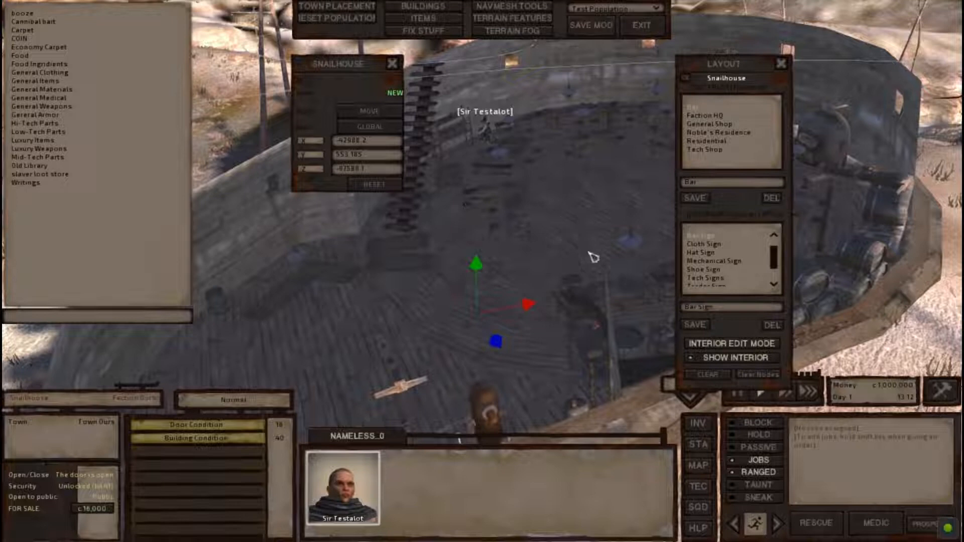
key(s)
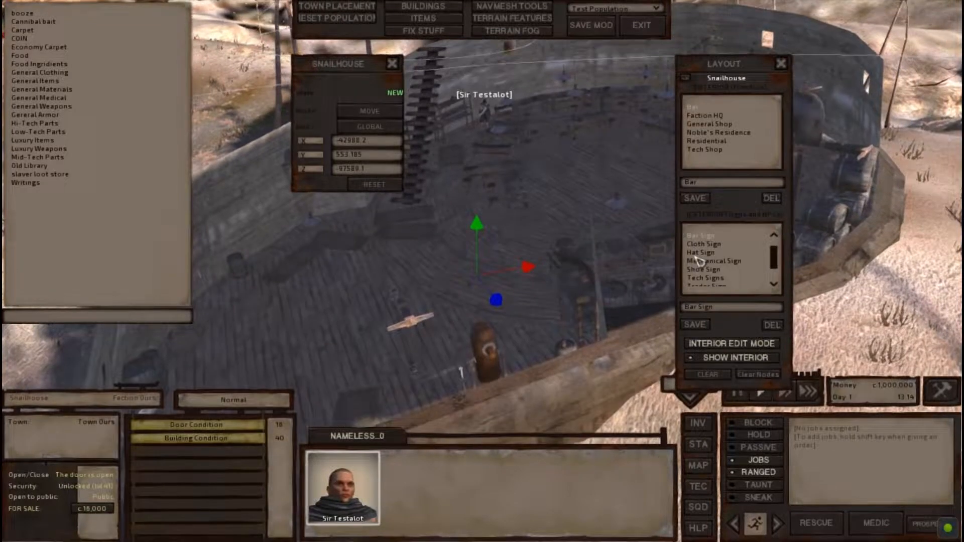
Save the Snailhouse's current interior as a new layout named Bar Ours.
scroll(725, 253, down, 3)
scroll(721, 258, up, 5)
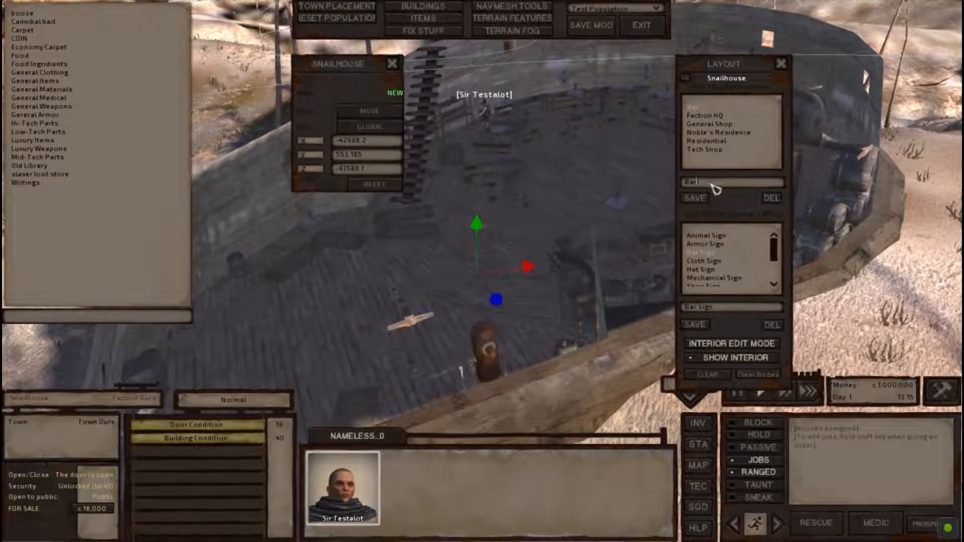
scroll(720, 220, down, 1)
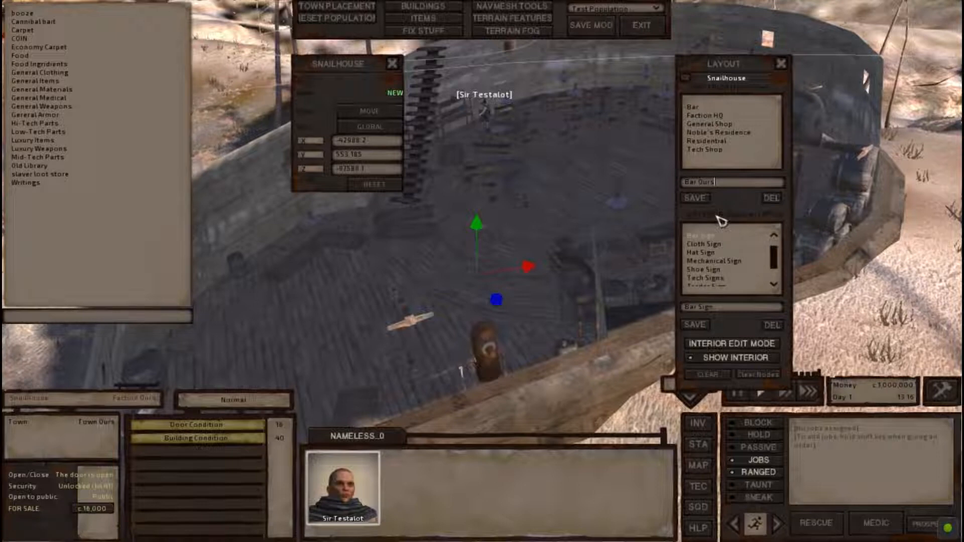
click(697, 198)
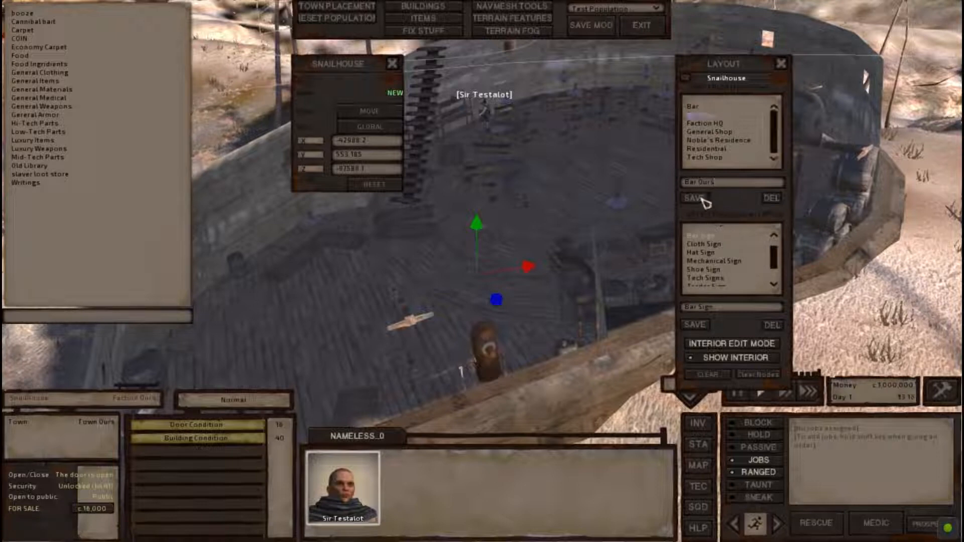
Switch the Snailhouse's interior between the Bar Ours and Bar layouts, finishing with Bar.
click(702, 116)
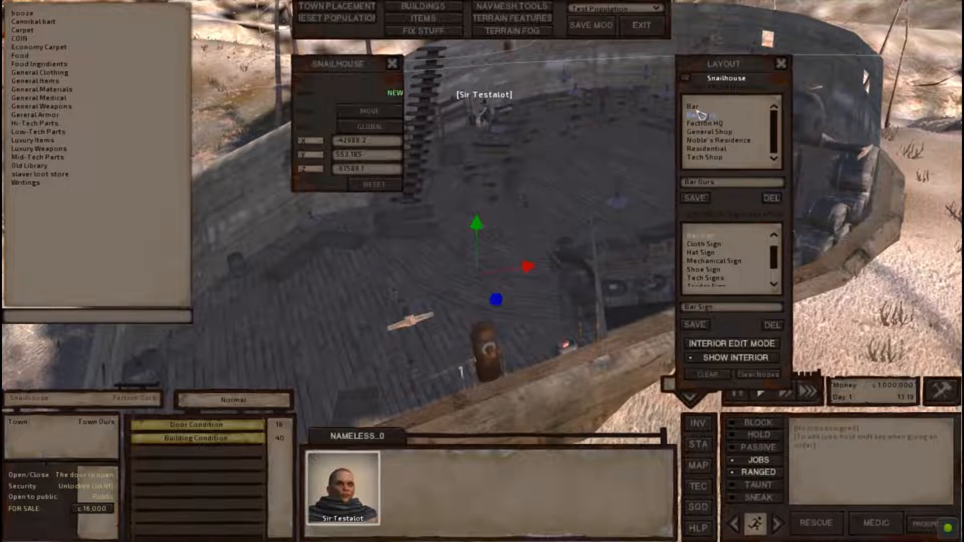
click(698, 107)
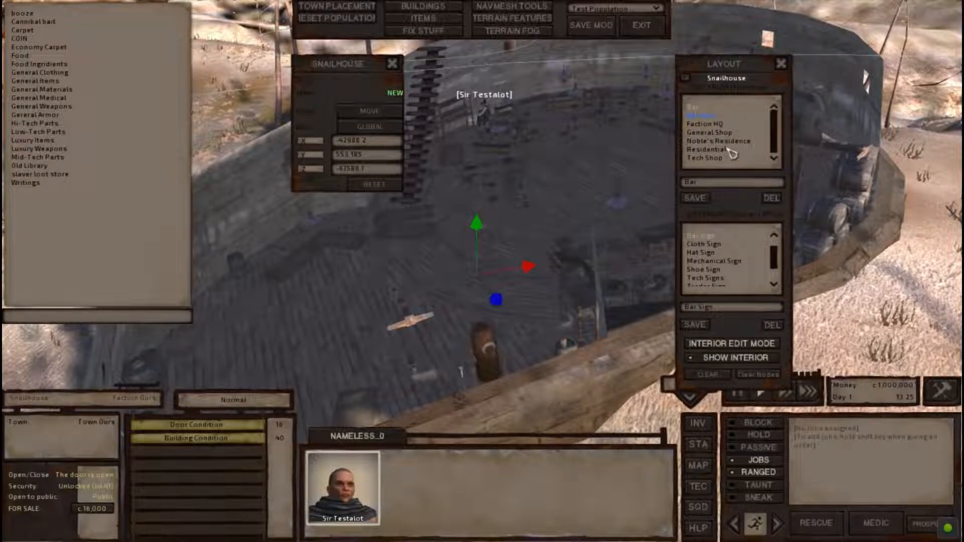
click(700, 117)
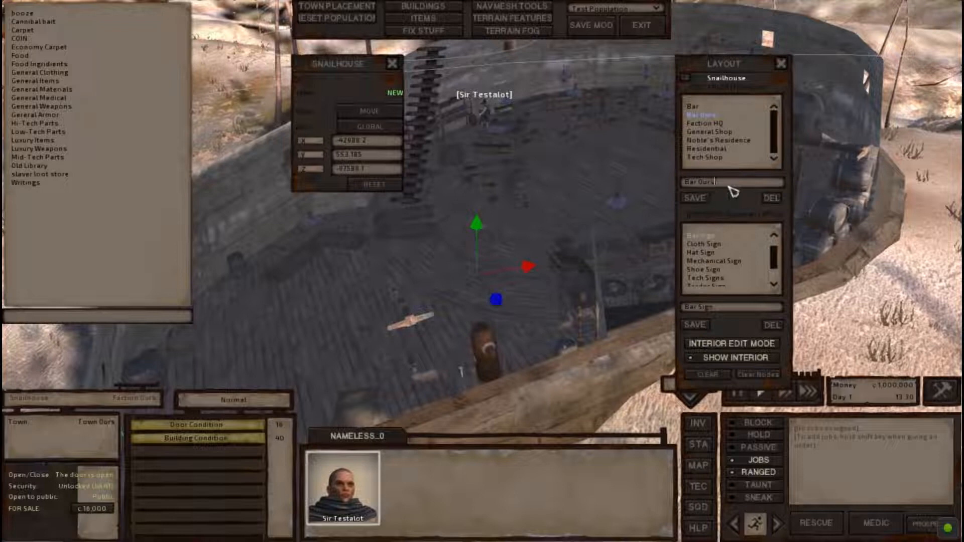
text(-)
key(BackSpace)
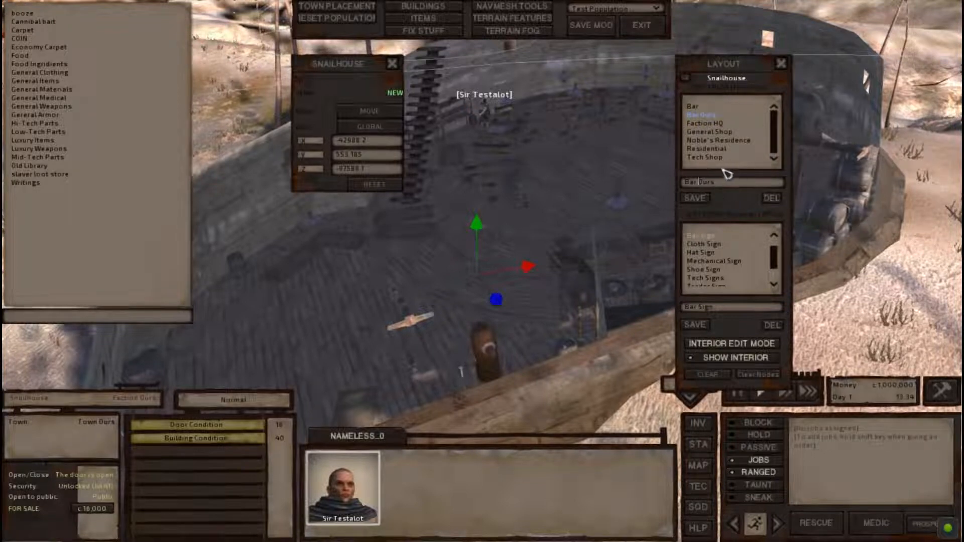
click(697, 109)
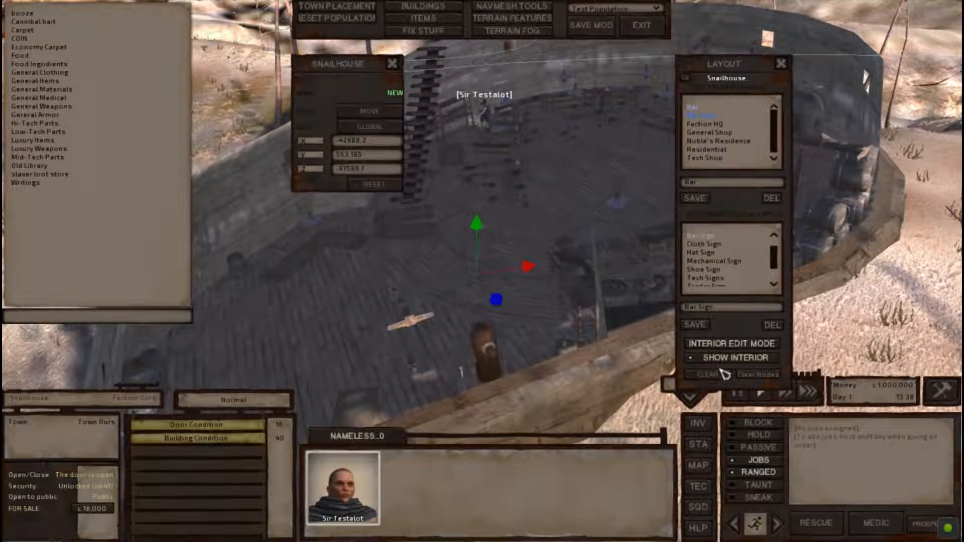
Close the Snailhouse's layout options and save the Test Population mod.
click(781, 64)
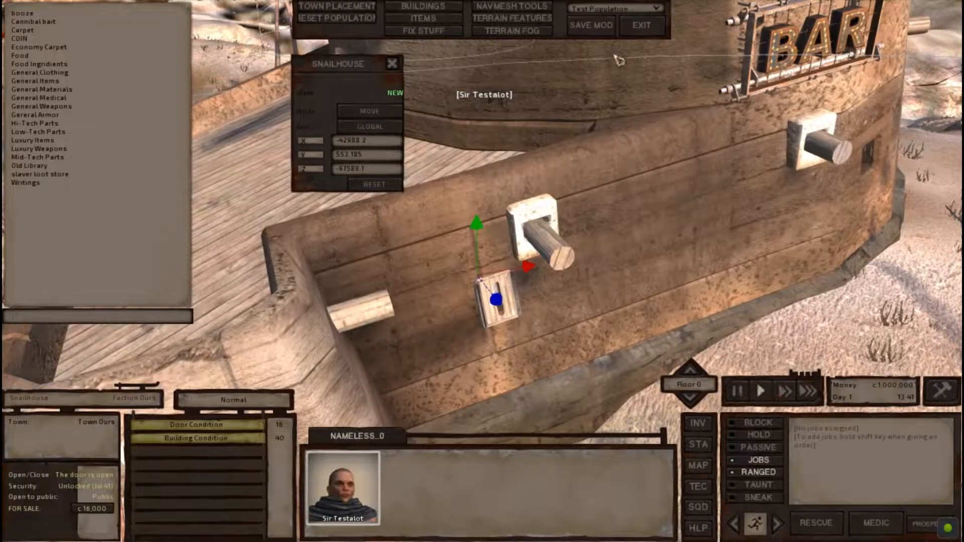
click(591, 28)
Examine the Snailhouse from outside and the surrounding ground as far as the Town Ours marker.
scroll(477, 294, down, 10)
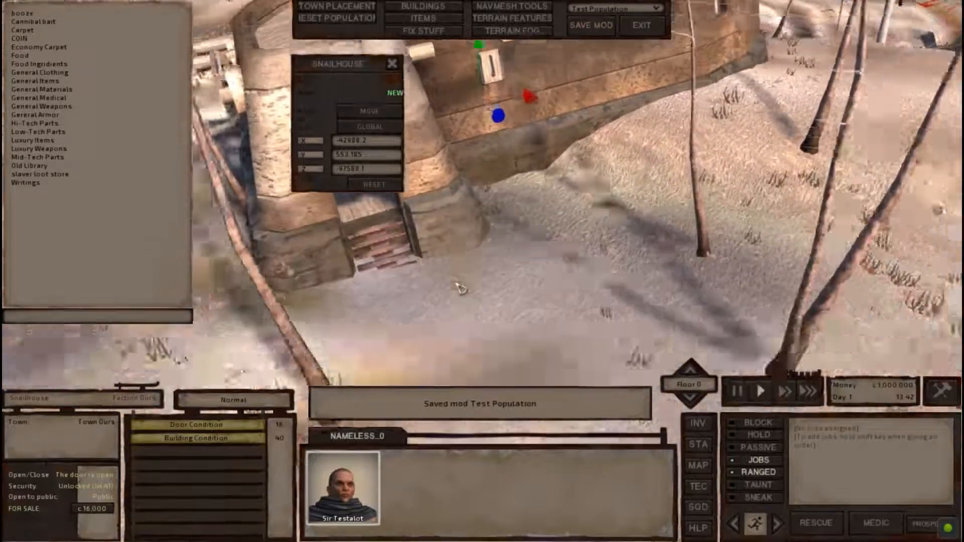
scroll(535, 312, up, 10)
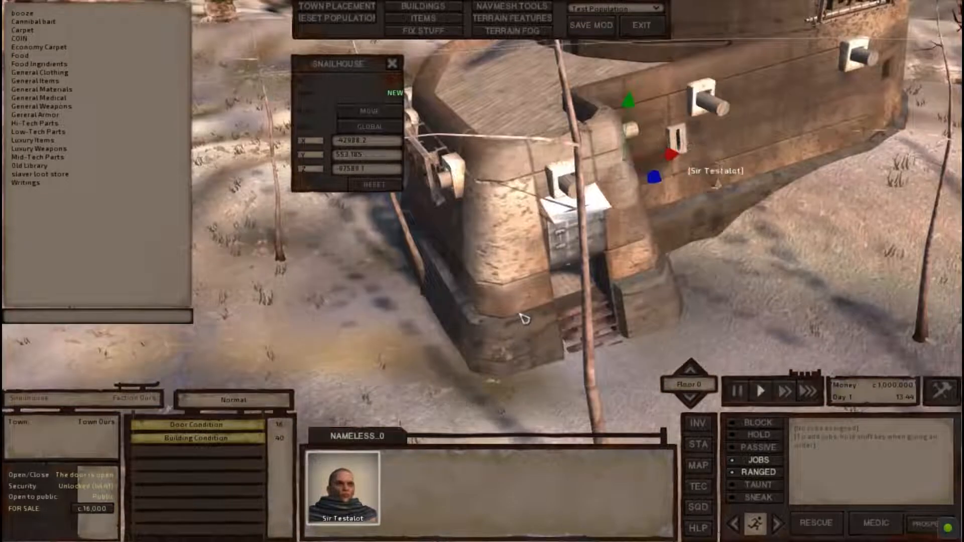
scroll(522, 319, down, 5)
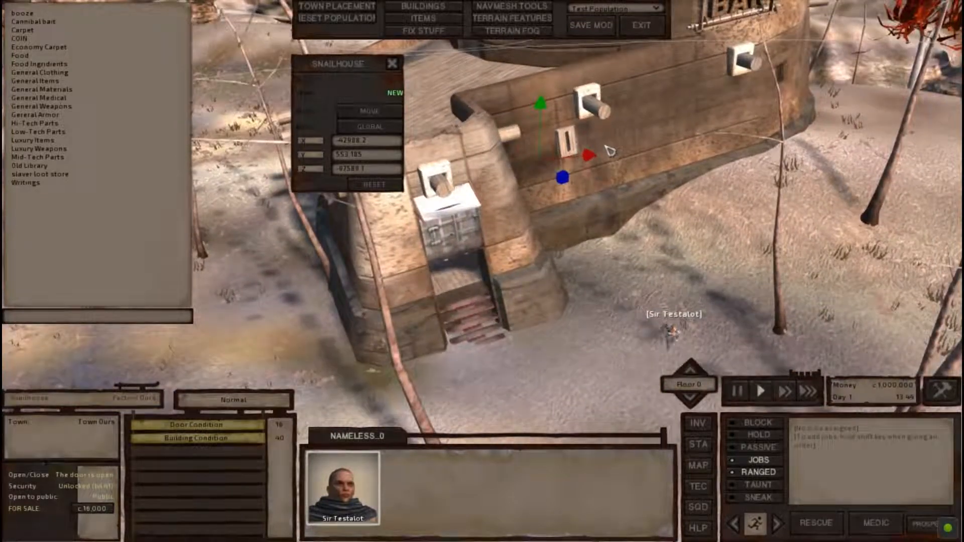
scroll(632, 166, down, 5)
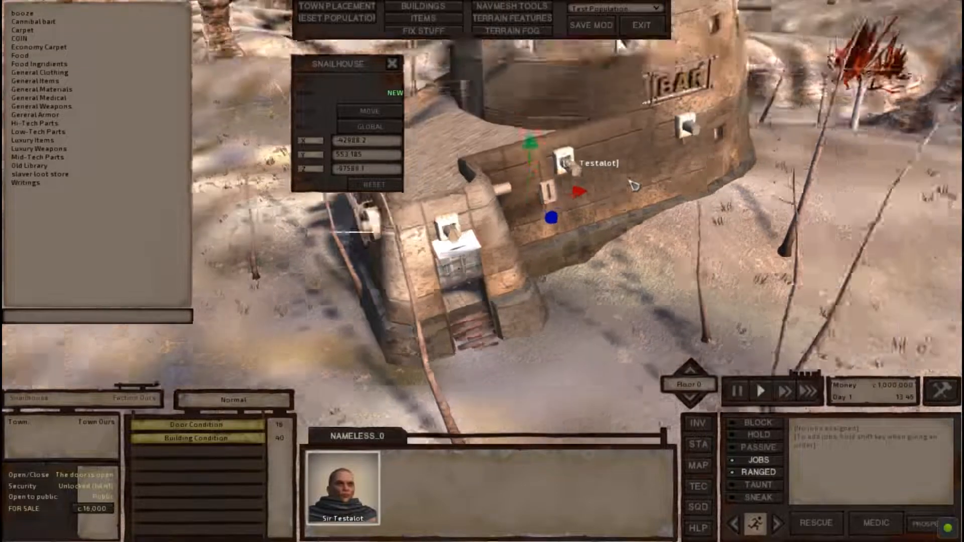
right_click(697, 319)
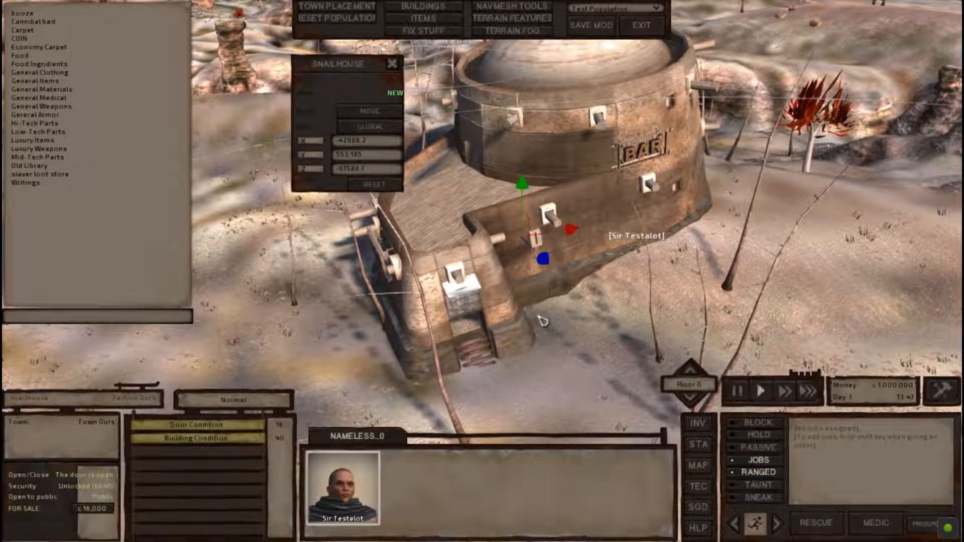
key(d)
key(s)
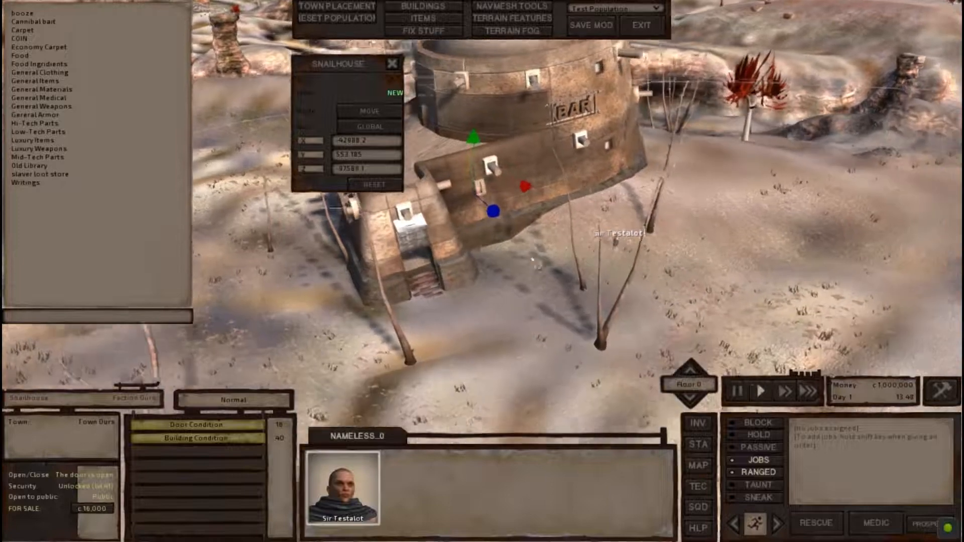
key(a)
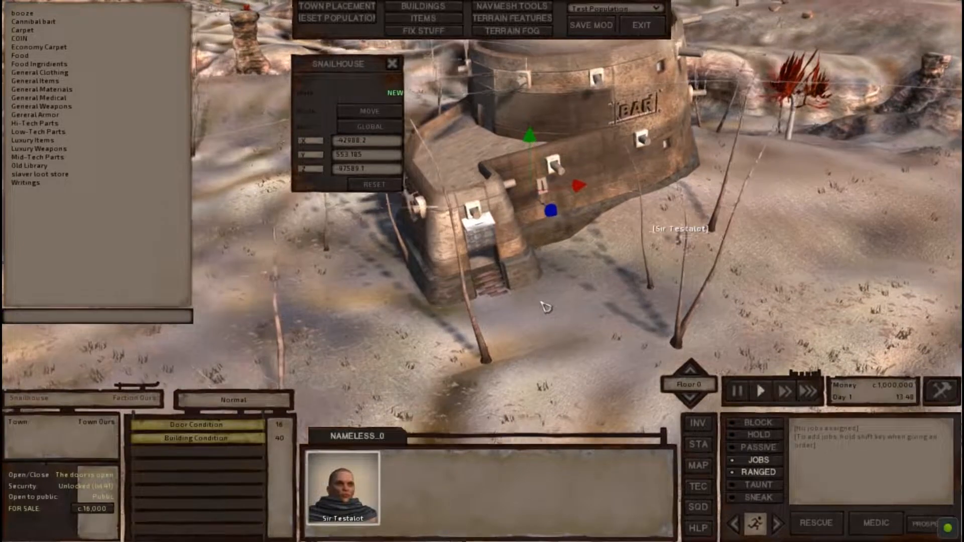
scroll(546, 305, down, 2)
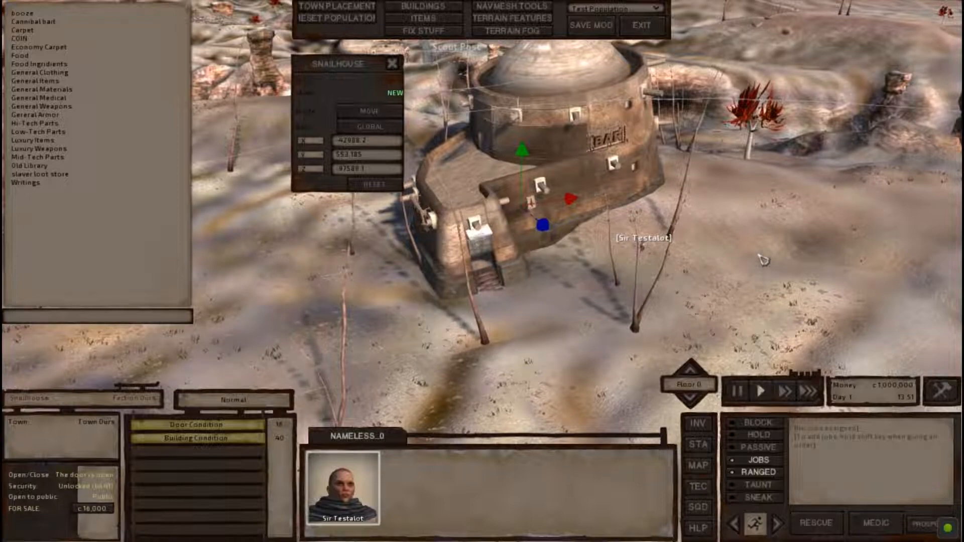
scroll(753, 246, down, 4)
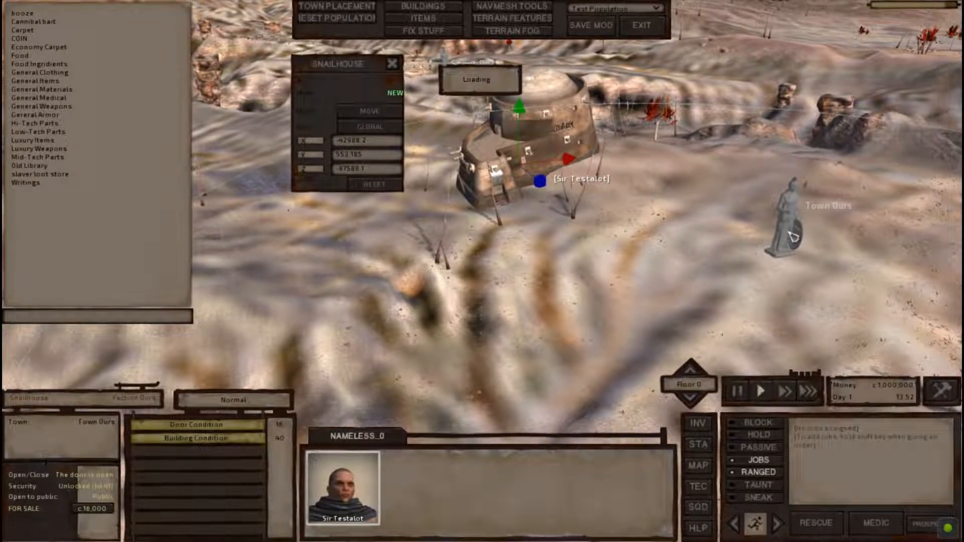
key(d)
key(w)
key(a)
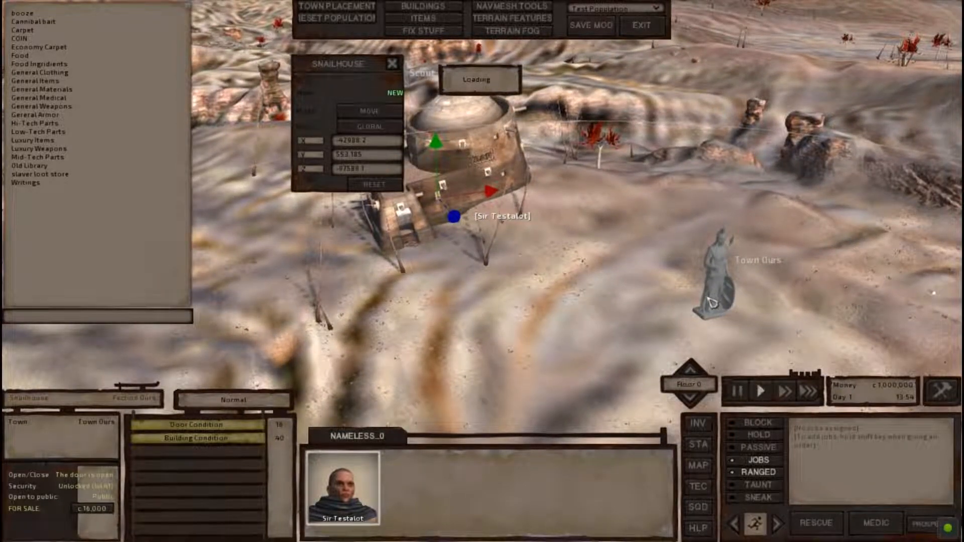
key(a)
key(w)
key(s)
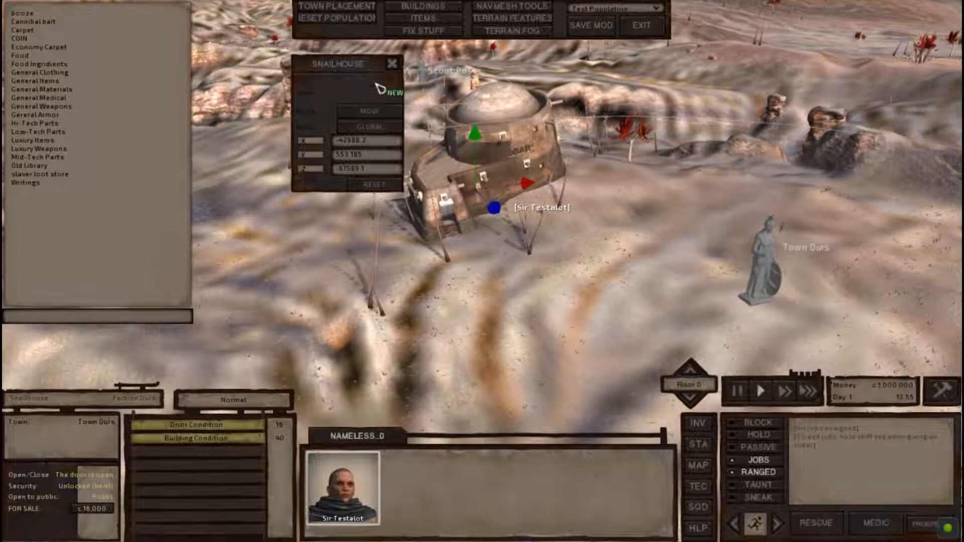
Start building placement and choose the Storm House from the Buildings category.
click(424, 7)
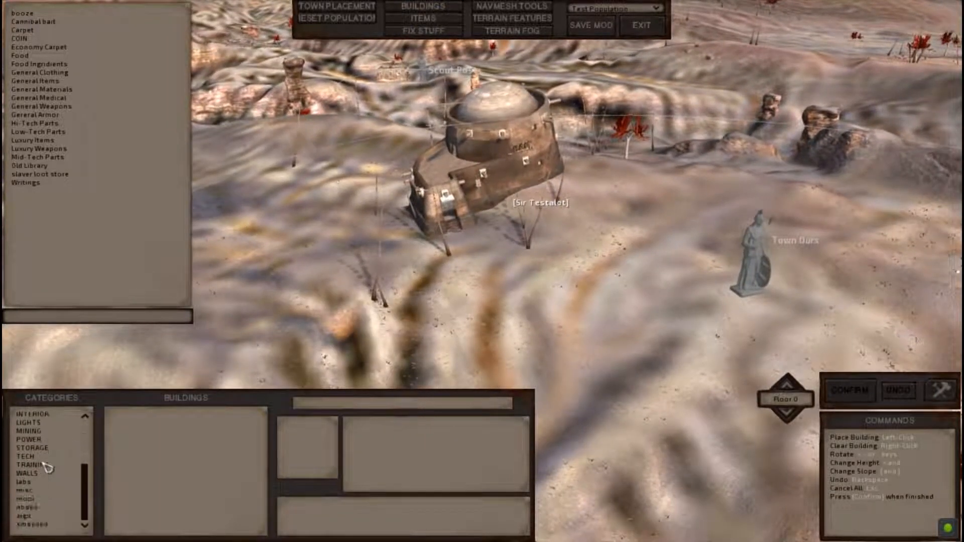
scroll(46, 467, up, 5)
click(40, 418)
scroll(129, 456, down, 10)
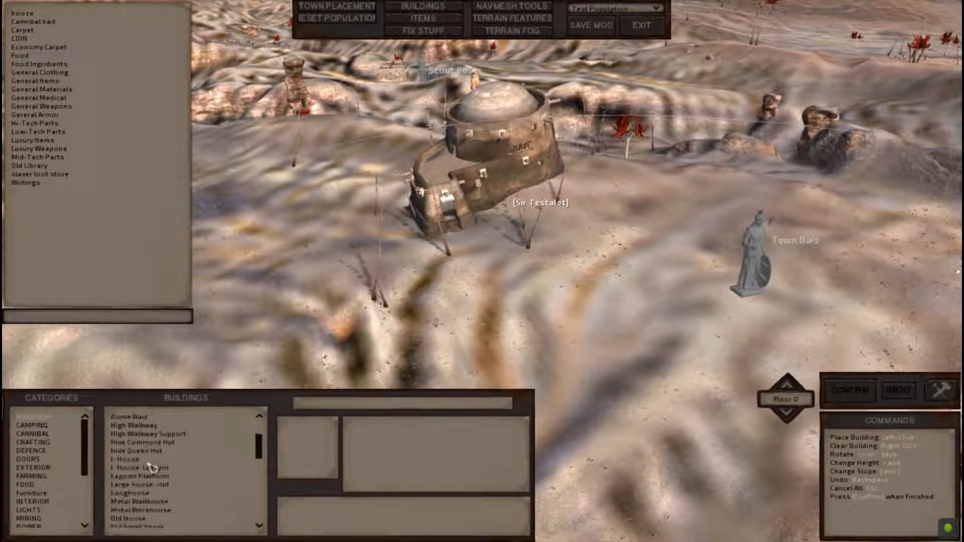
scroll(153, 509, down, 3)
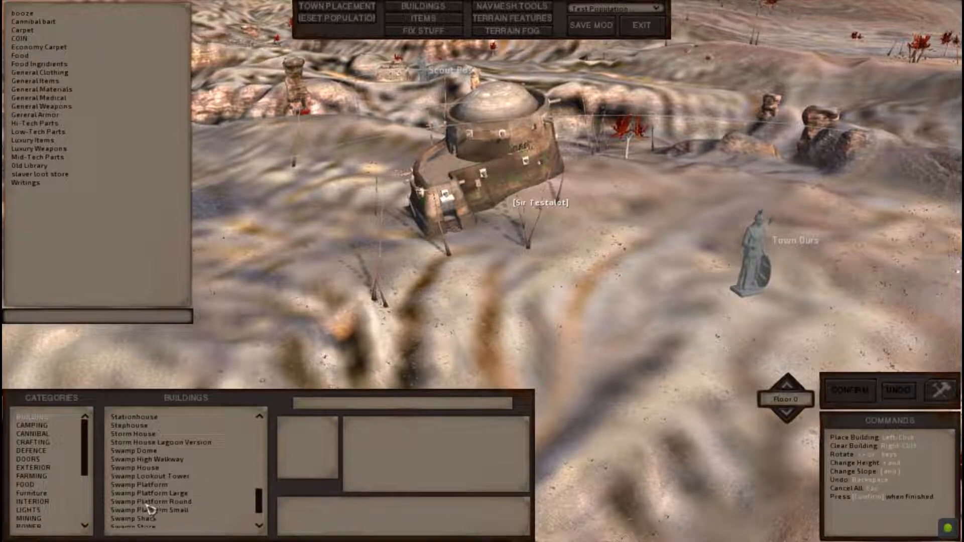
click(136, 451)
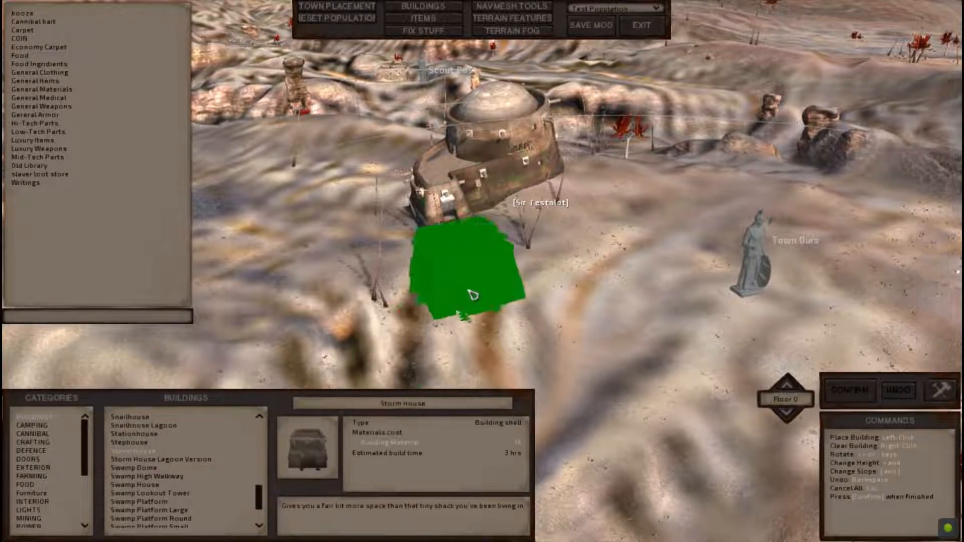
Rotate the Storm House and place it on the open ground in front of the Snailhouse.
key(period)
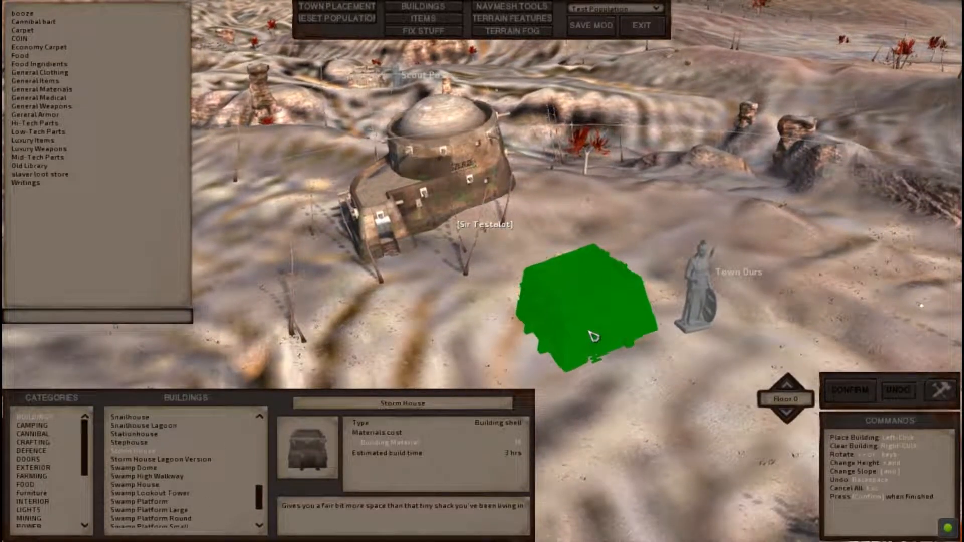
key(period)
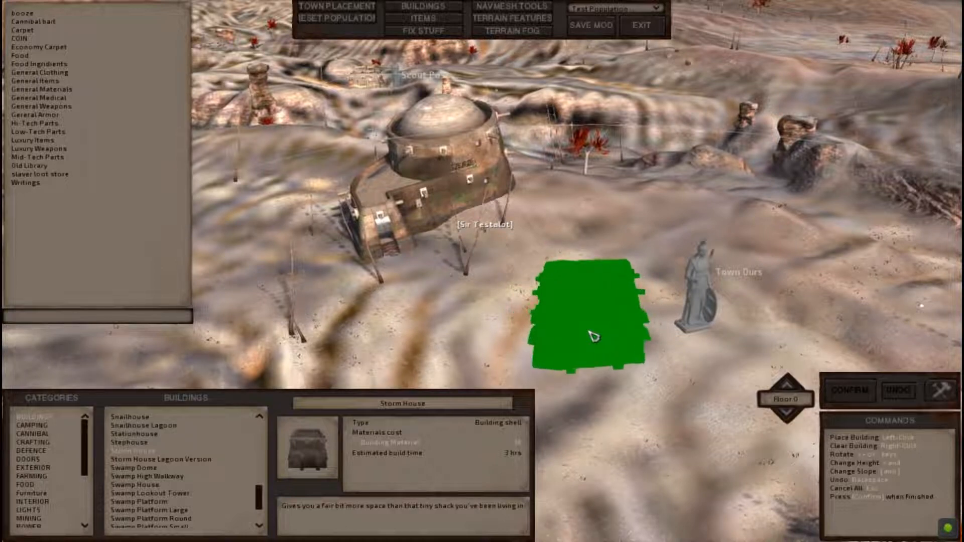
key(period)
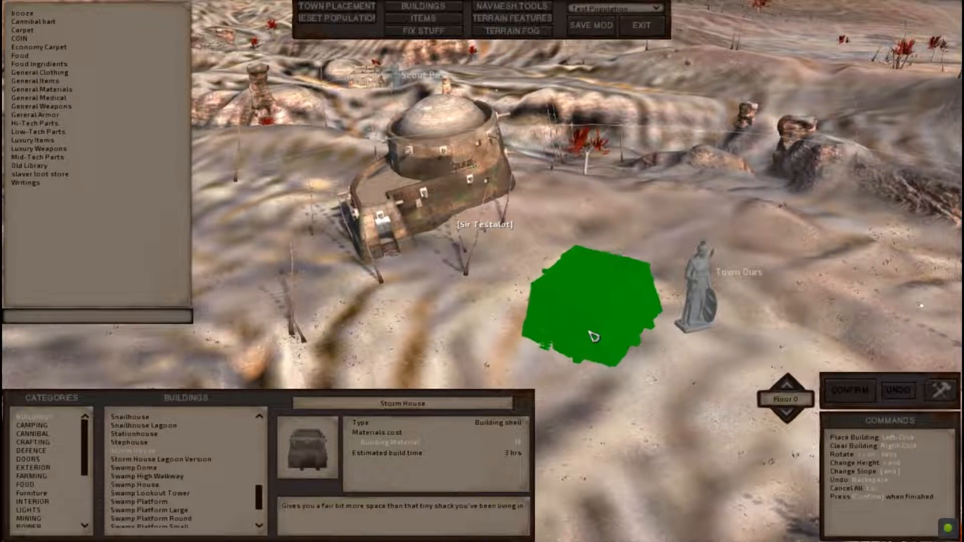
key(period)
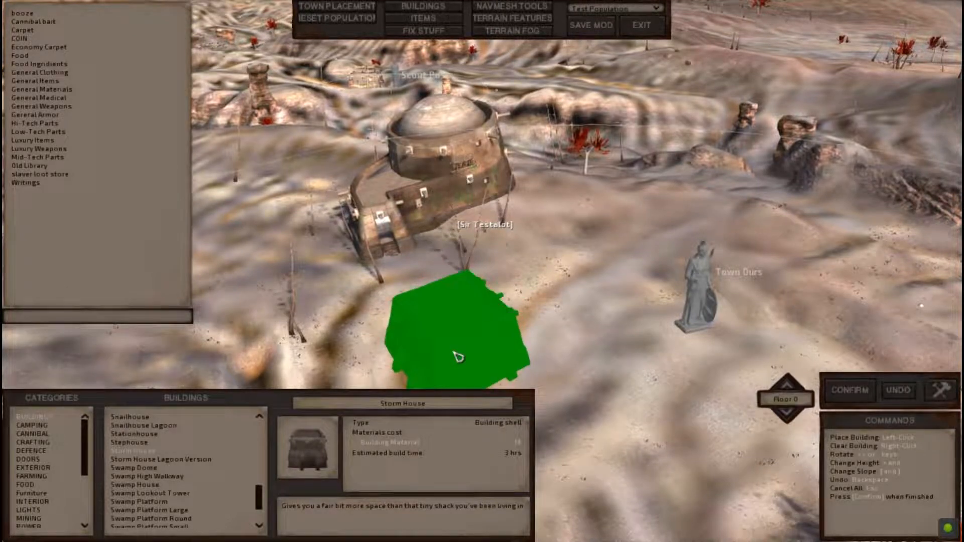
click(456, 355)
key(a)
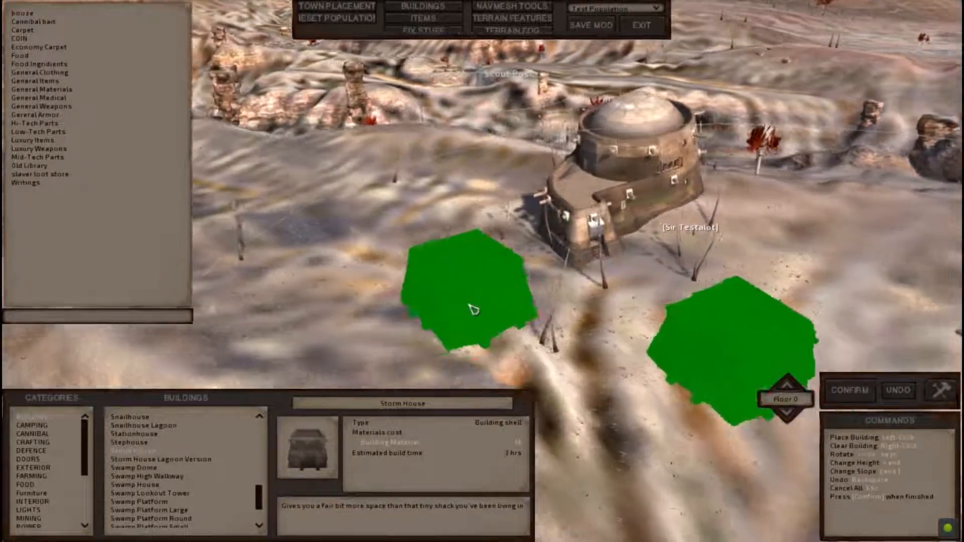
Clear the extra Storm House preview and confirm the Storm House placed near the Snailhouse, ending building placement.
right_click(469, 305)
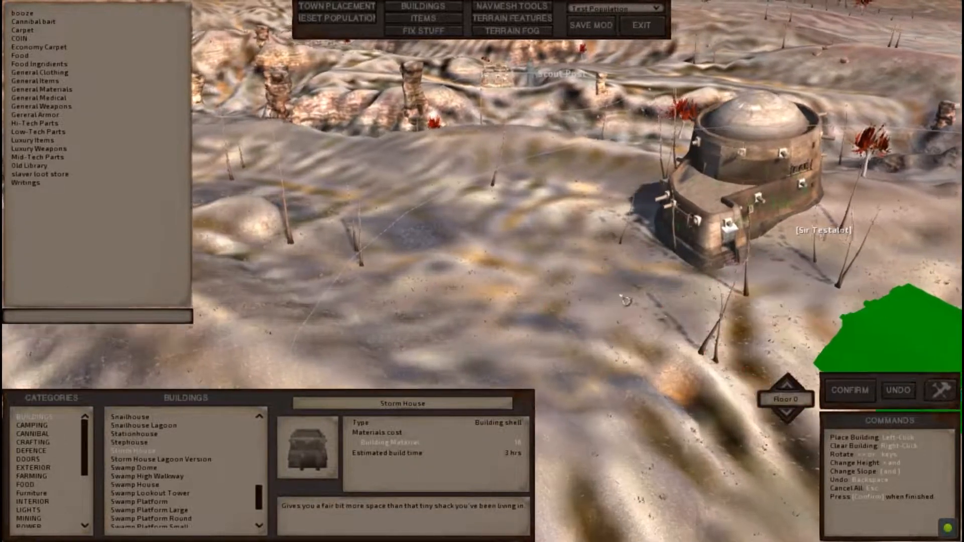
key(d)
middle_drag(449, 271, 469, 283)
key(d)
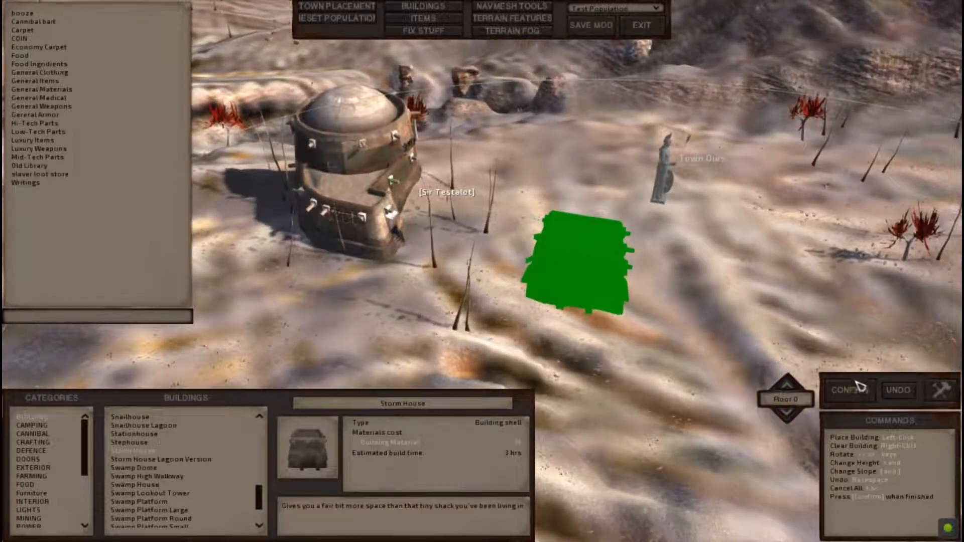
click(861, 400)
scroll(552, 274, up, 10)
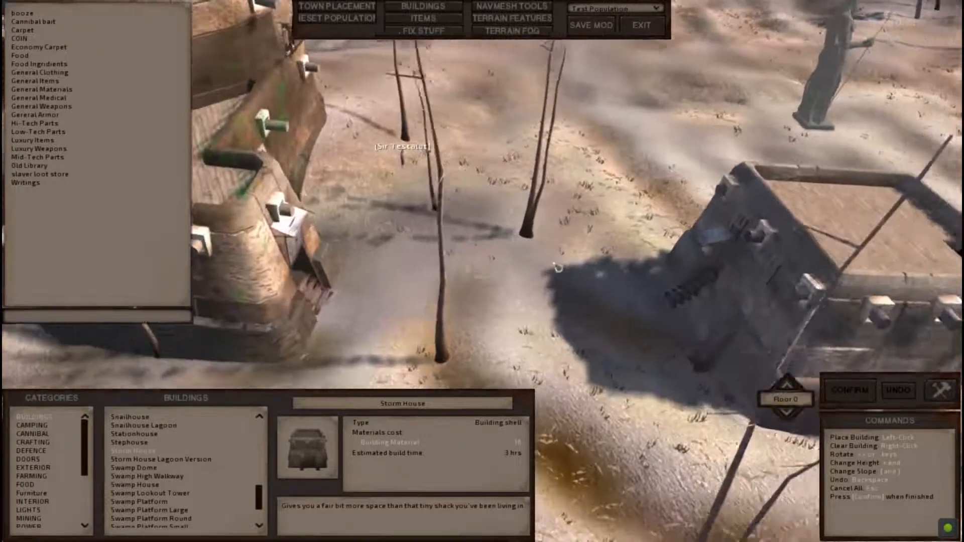
middle_drag(557, 268, 561, 277)
scroll(562, 278, down, 3)
scroll(602, 261, up, 3)
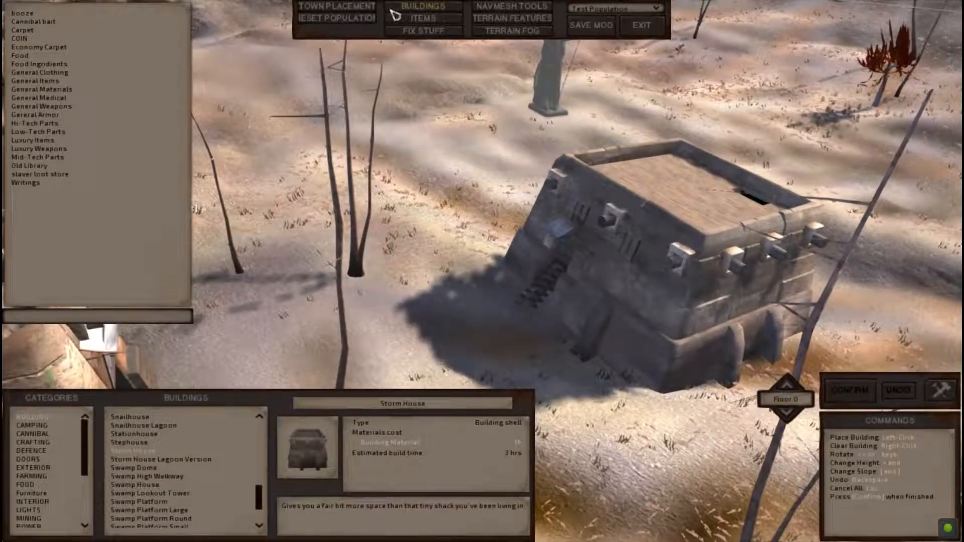
click(419, 10)
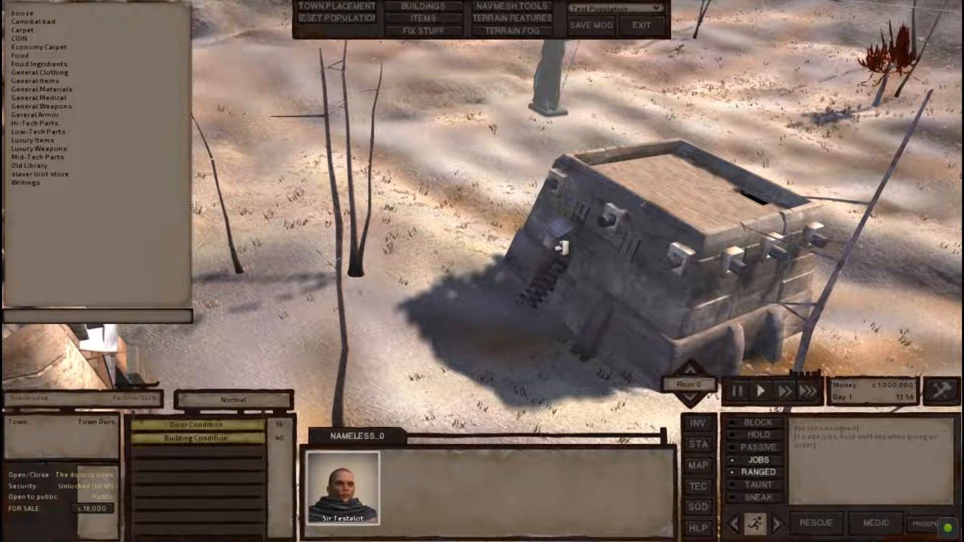
Select the new Storm House and apply the Residential Small interior layout to it.
click(562, 248)
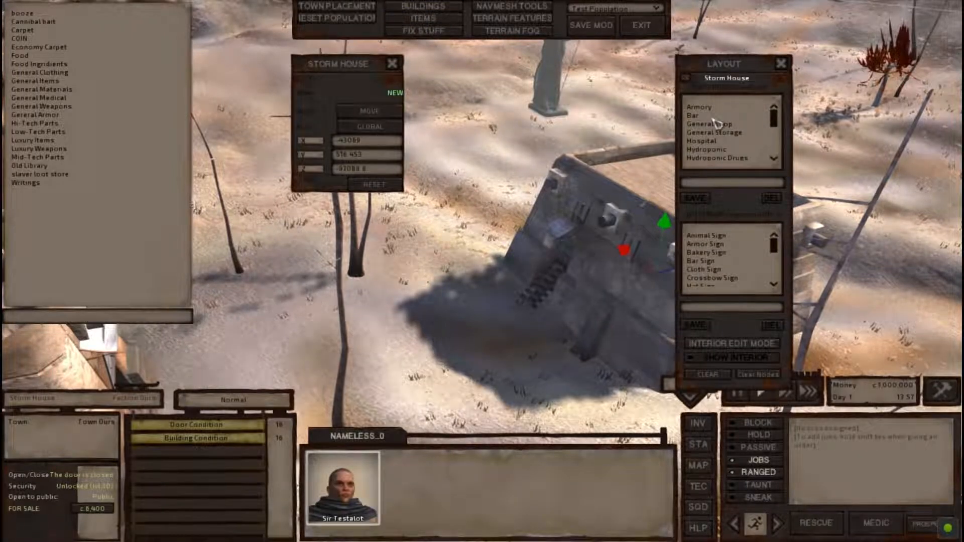
scroll(721, 135, down, 2)
scroll(721, 141, down, 3)
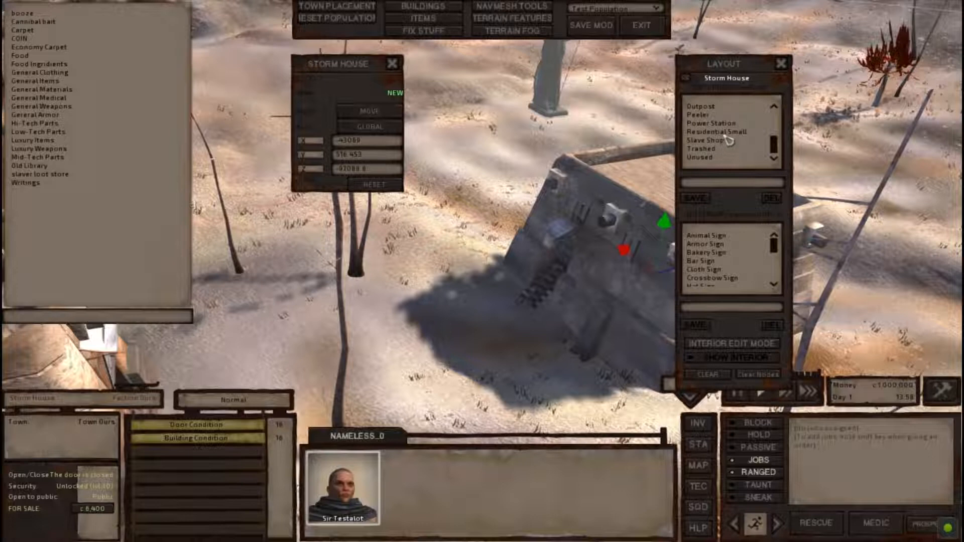
click(726, 132)
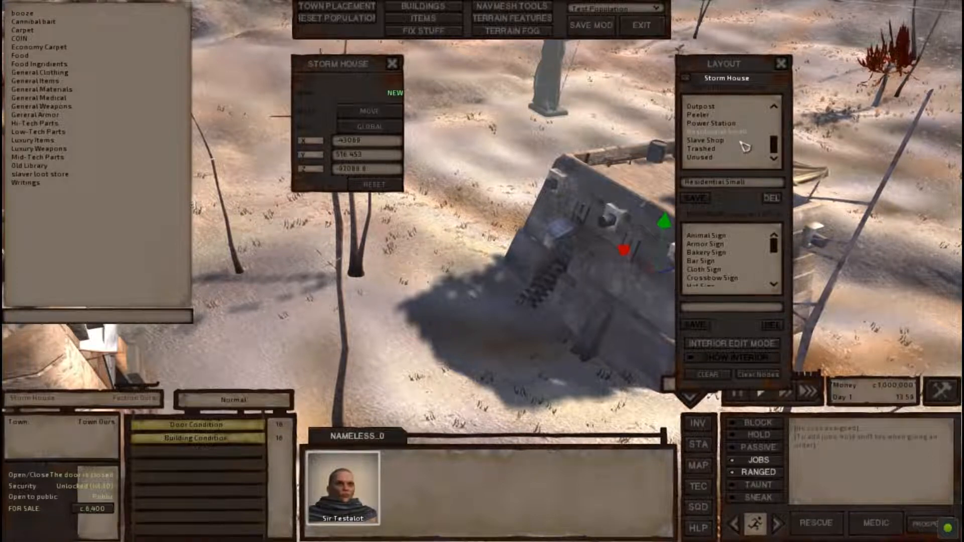
scroll(739, 141, up, 3)
scroll(739, 141, down, 3)
Enable interior edit mode for the Storm House and save its interior layout as civ_interior.
drag(760, 187, 673, 187)
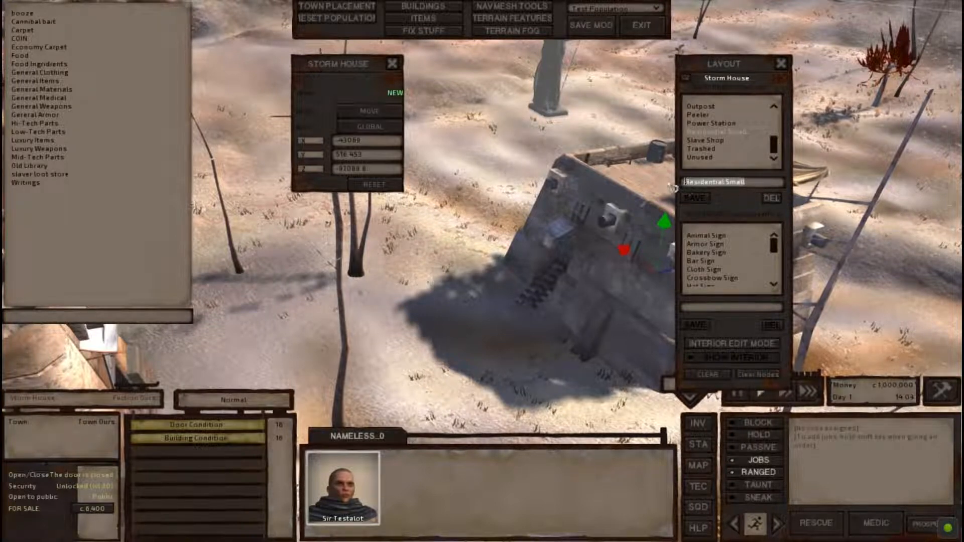
click(725, 346)
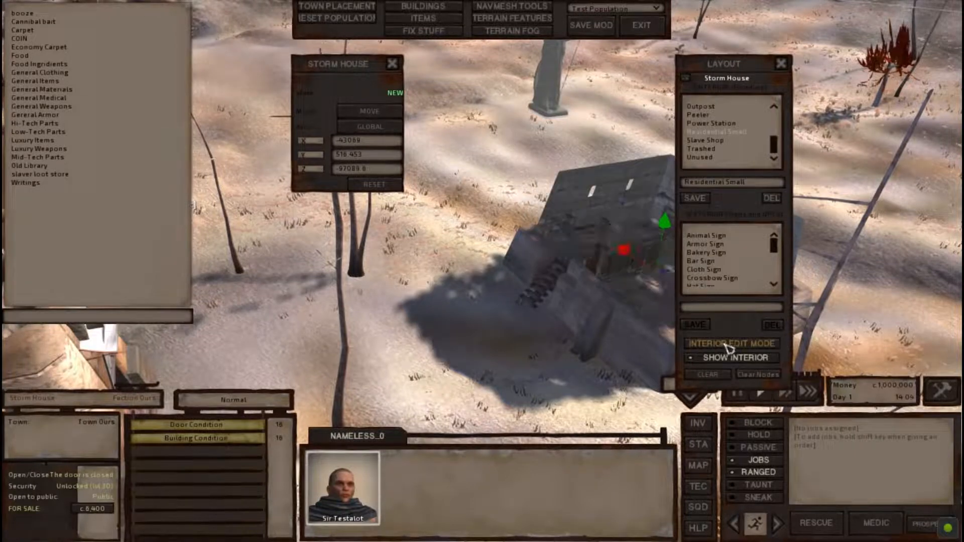
drag(758, 188, 663, 196)
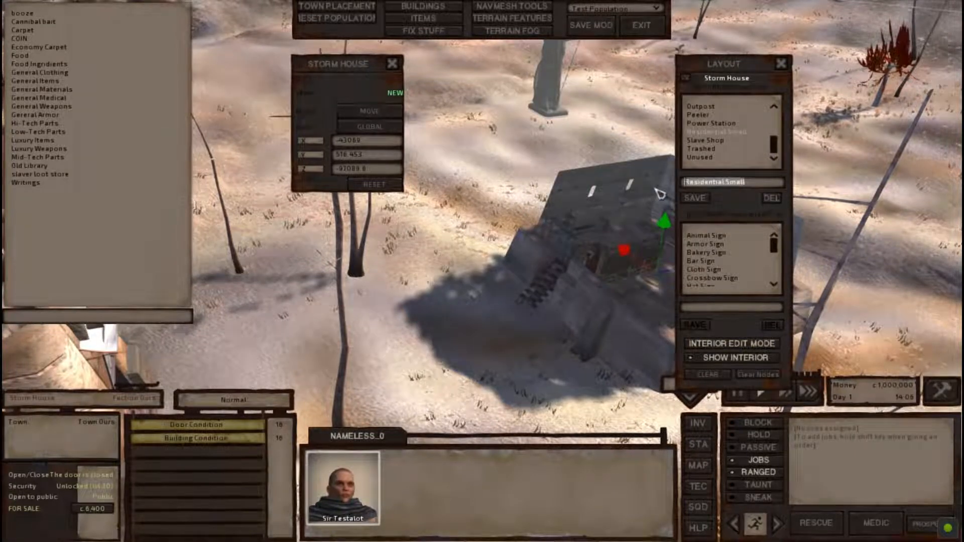
key(BackSpace)
text(civilian_int)
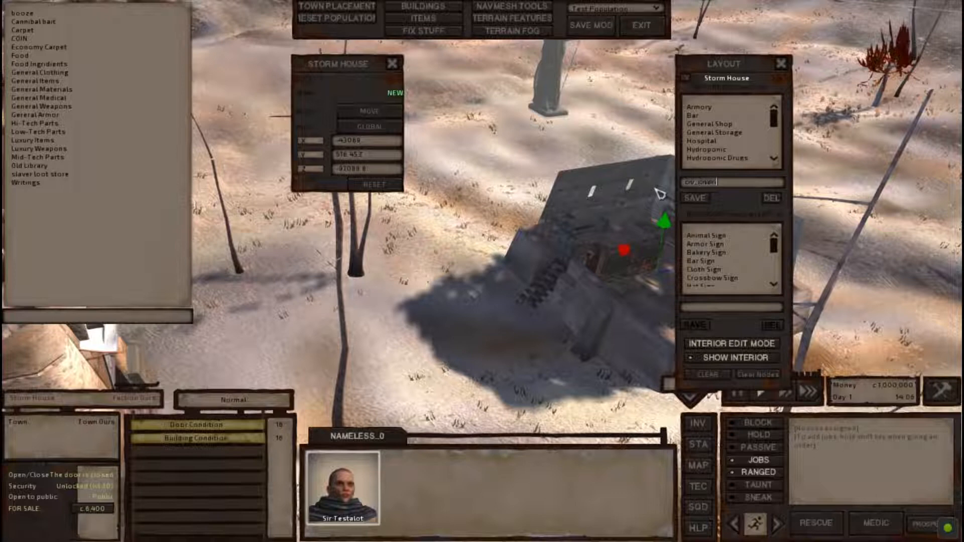
text(erior)
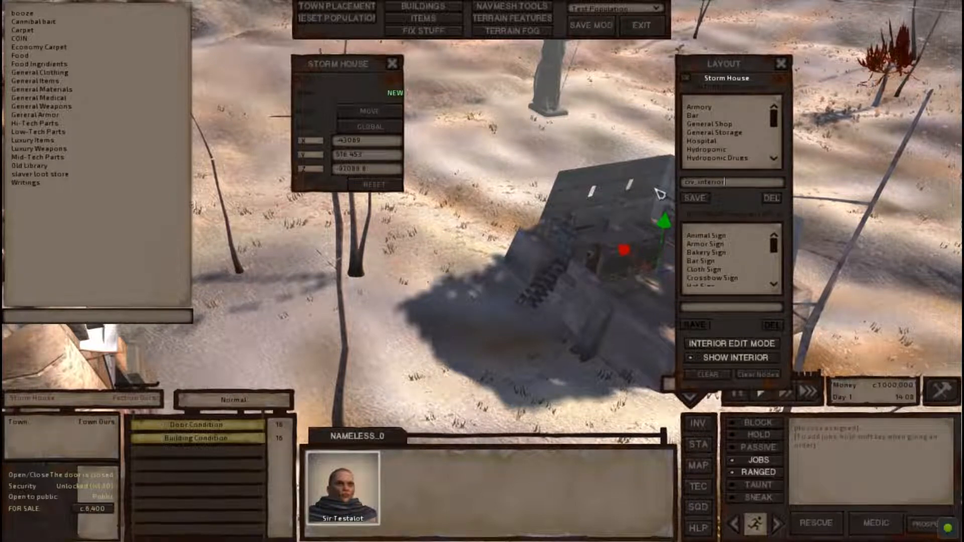
click(696, 198)
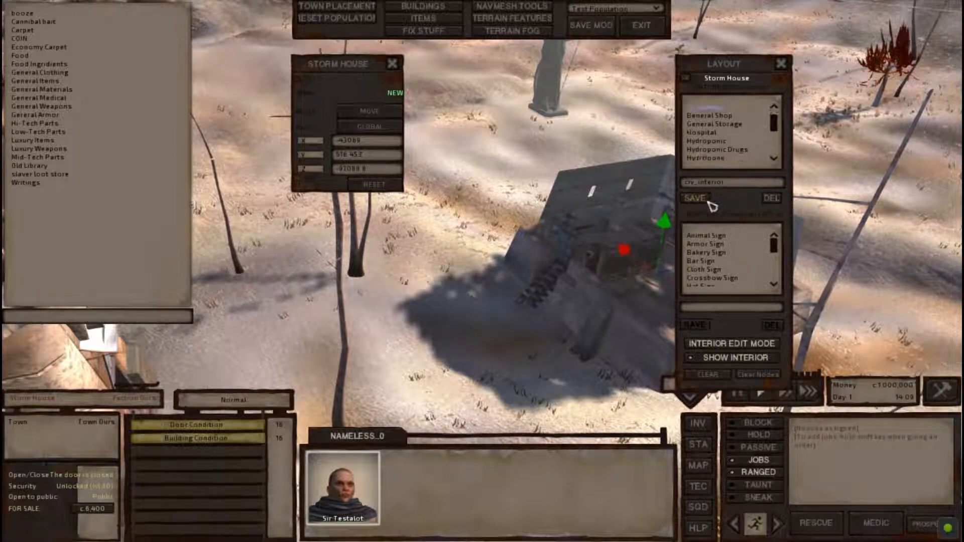
Save the Storm House's exterior layout under the name civ_exterior.
click(703, 308)
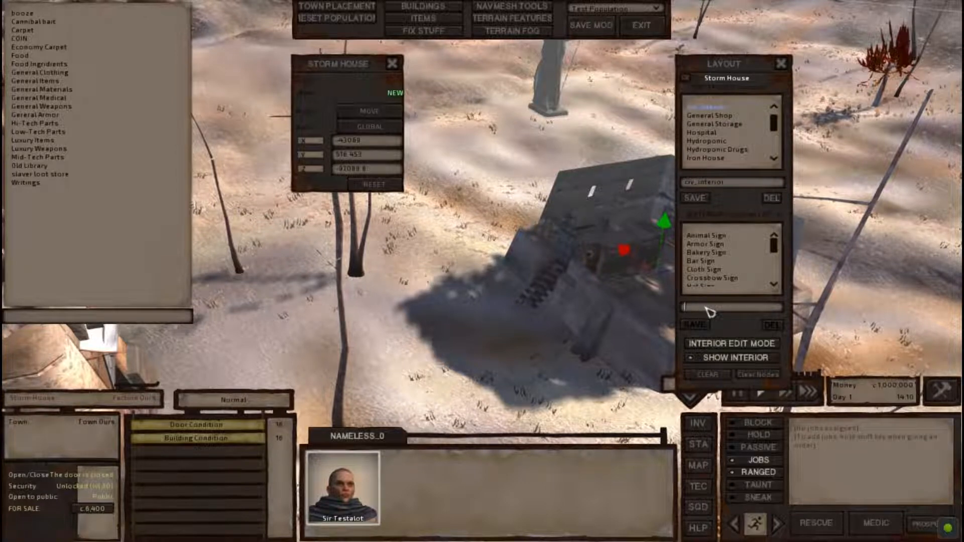
text(civ_)
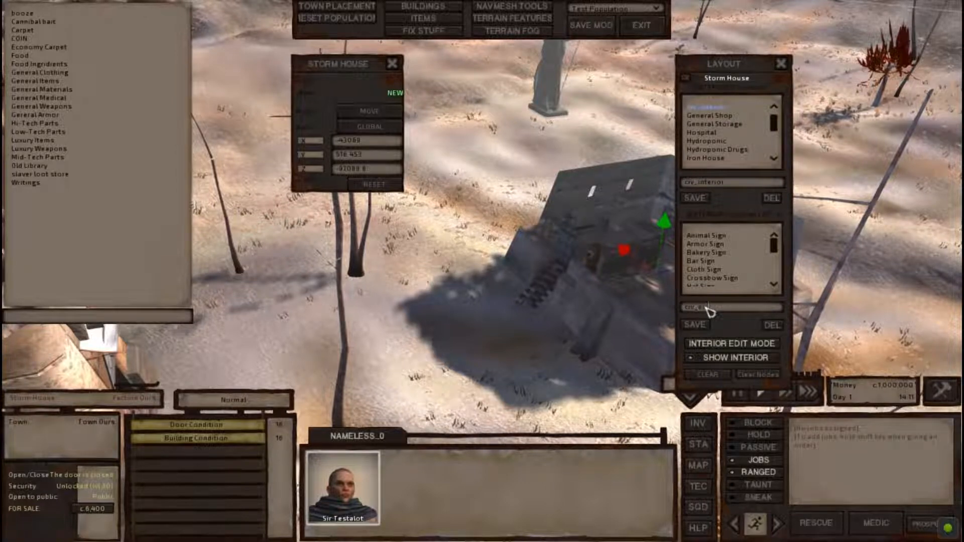
text(exterior)
click(695, 325)
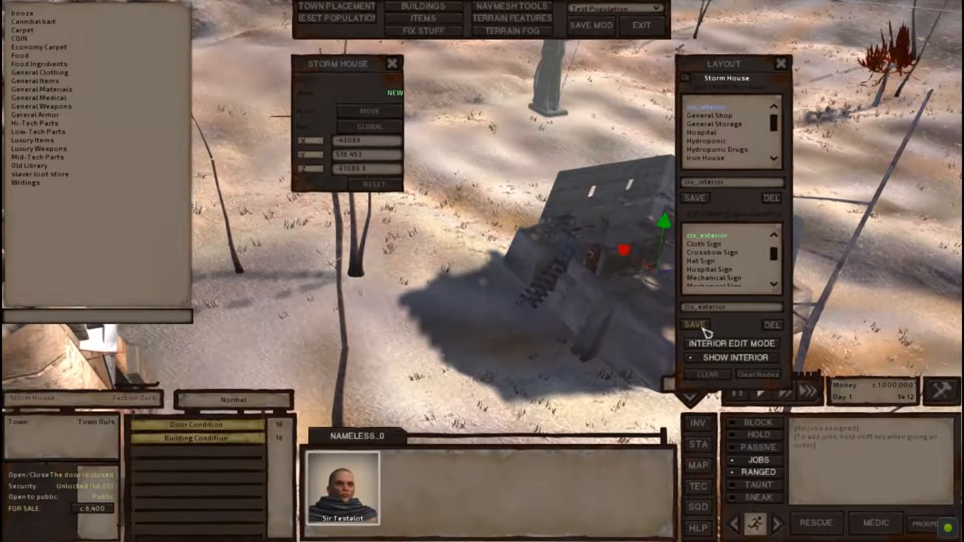
Examine the Storm House's furnished interior from several angles and look through its exterior layouts.
key(d)
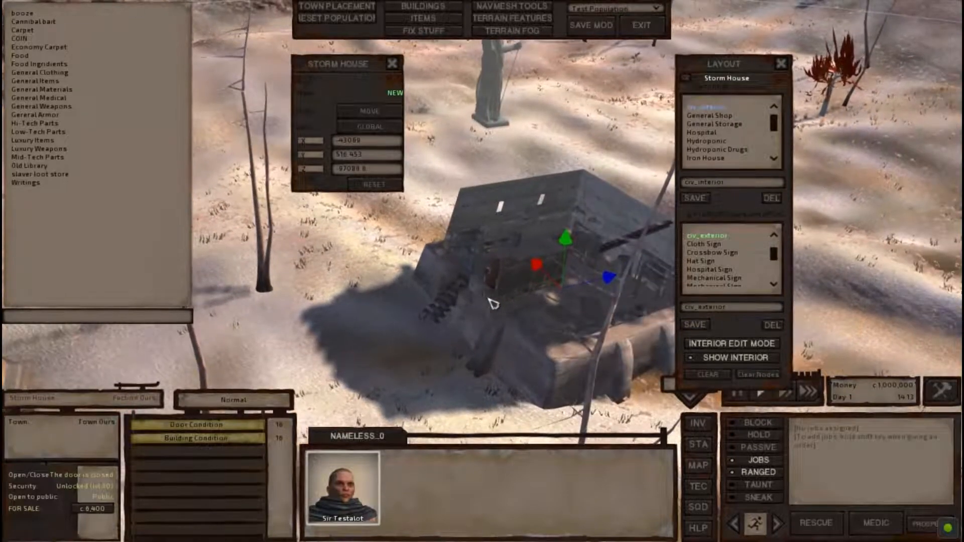
key(s)
key(a)
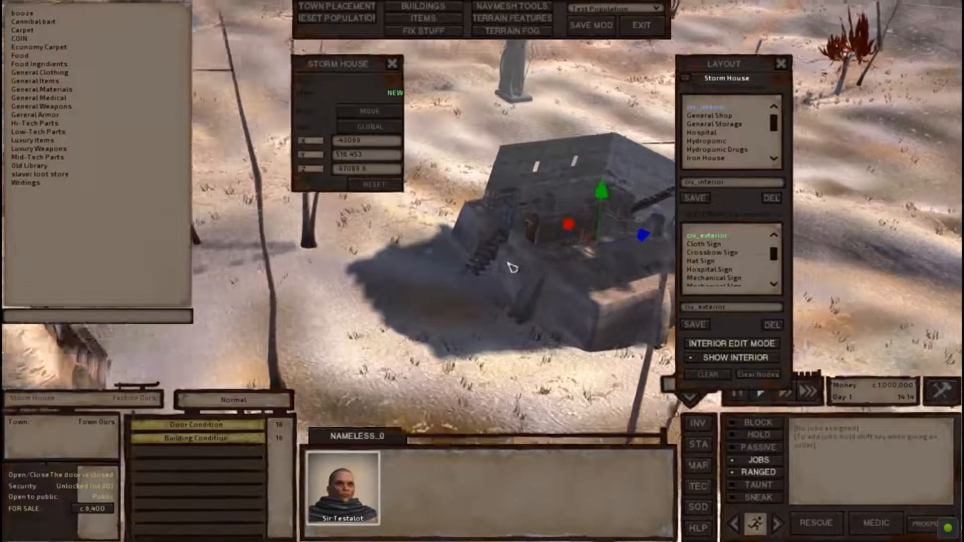
key(w)
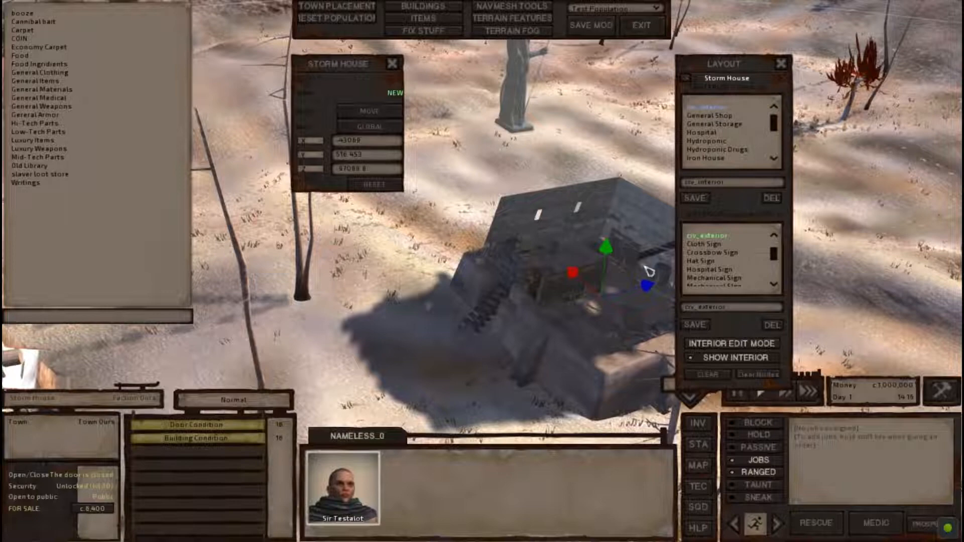
key(s)
key(d)
key(a)
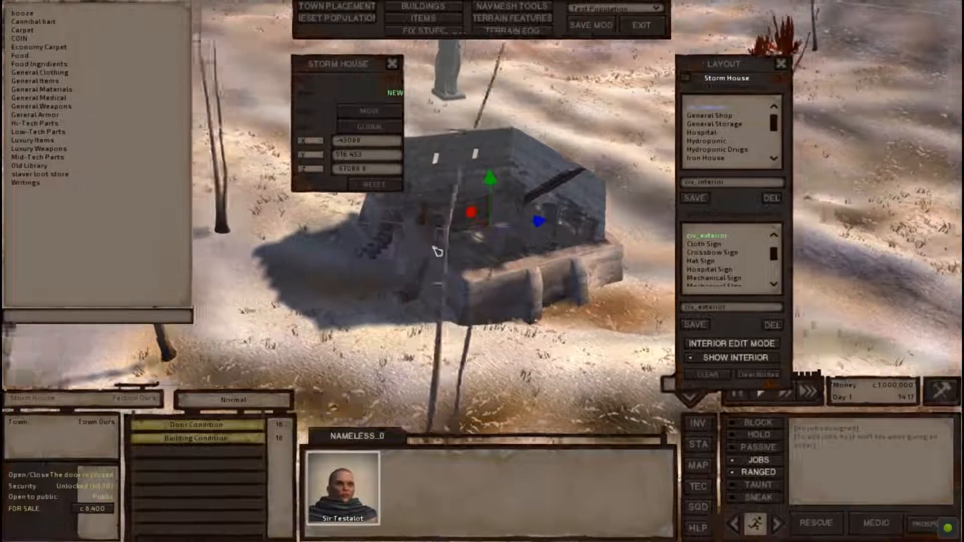
key(a)
key(w)
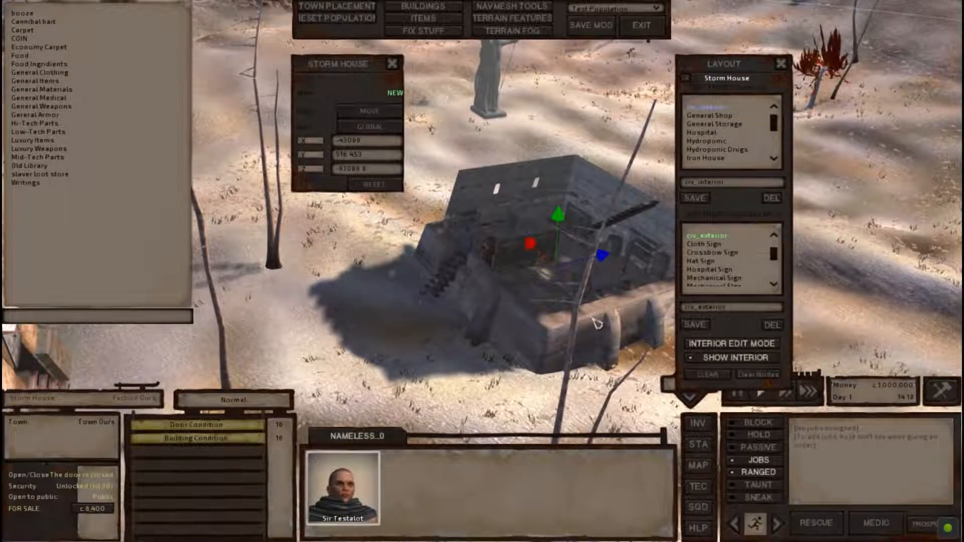
scroll(734, 280, down, 5)
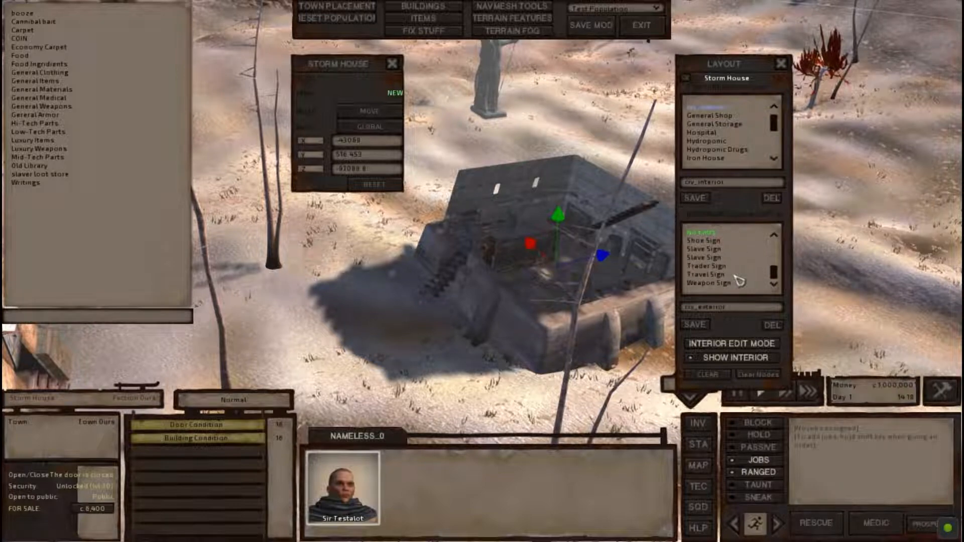
scroll(738, 279, up, 5)
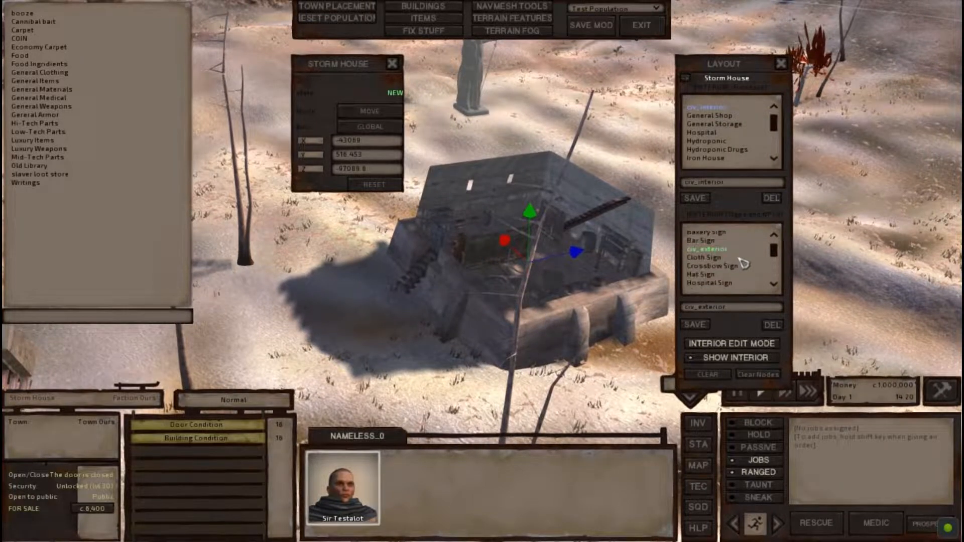
scroll(720, 260, down, 3)
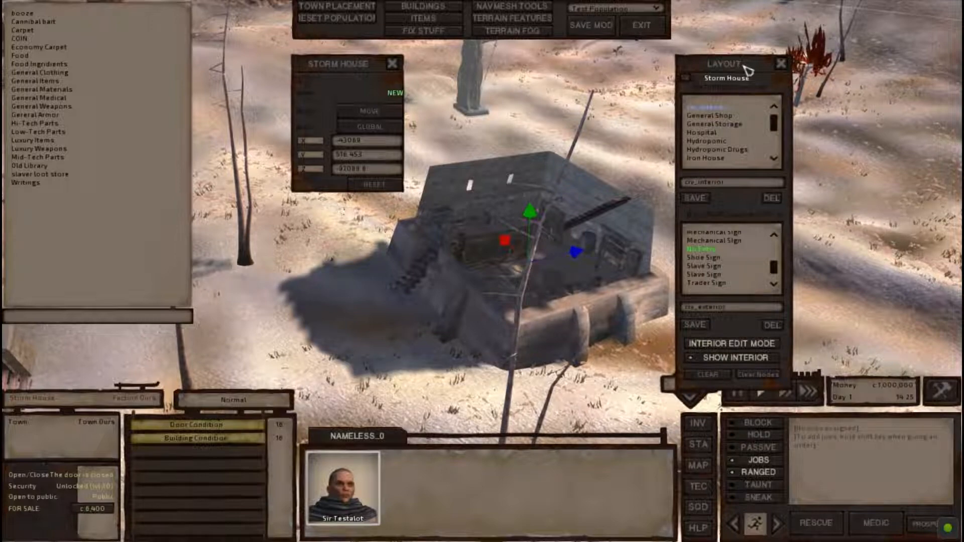
Move the Layout window away from the floor selector and show Floor 1 of the Storm House.
drag(747, 70, 823, 28)
click(693, 374)
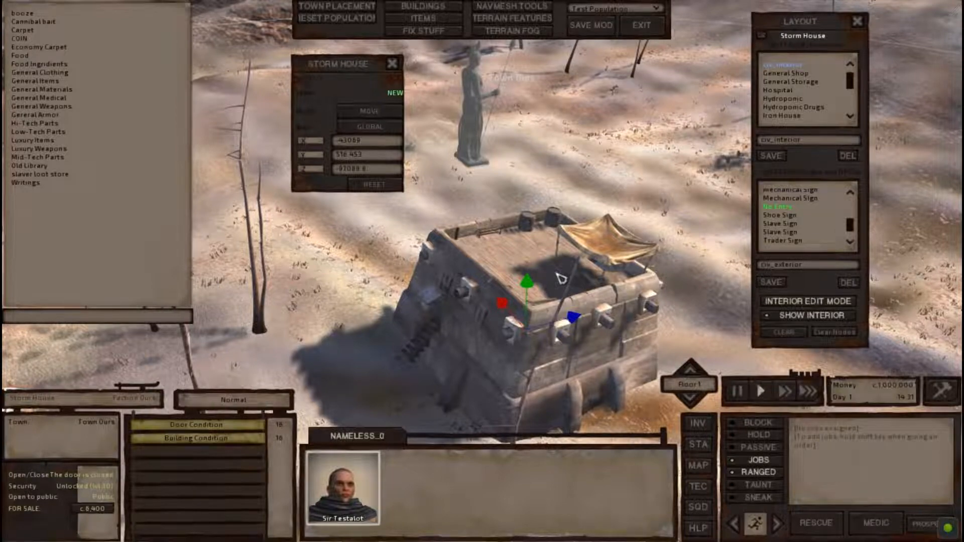
mouse_move(561, 279)
middle_down()
mouse_move(537, 282)
mouse_move(558, 279)
middle_up()
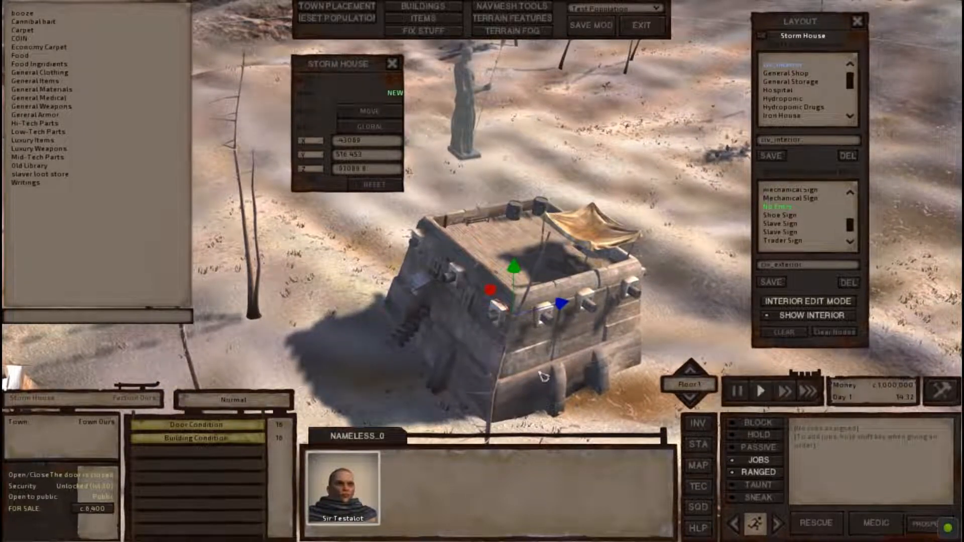
middle_drag(564, 344, 547, 315)
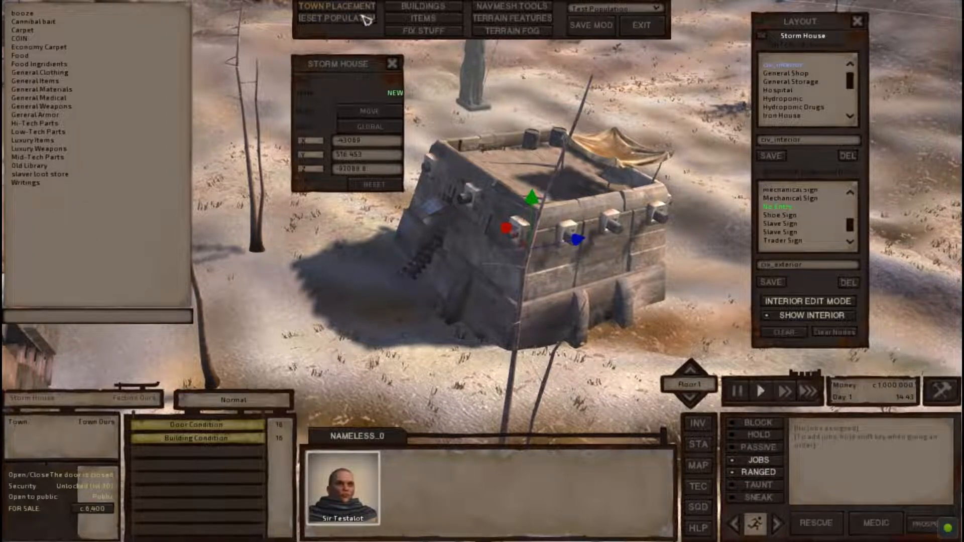
Check which node types building placement offers for the Storm House, and leave placement without adding any.
scroll(434, 12, up, 5)
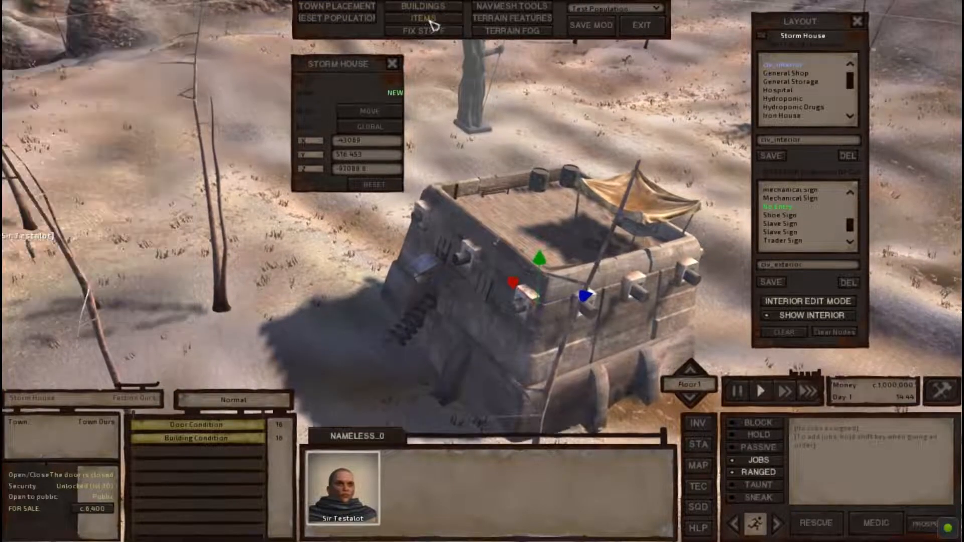
click(435, 10)
click(436, 9)
click(436, 9)
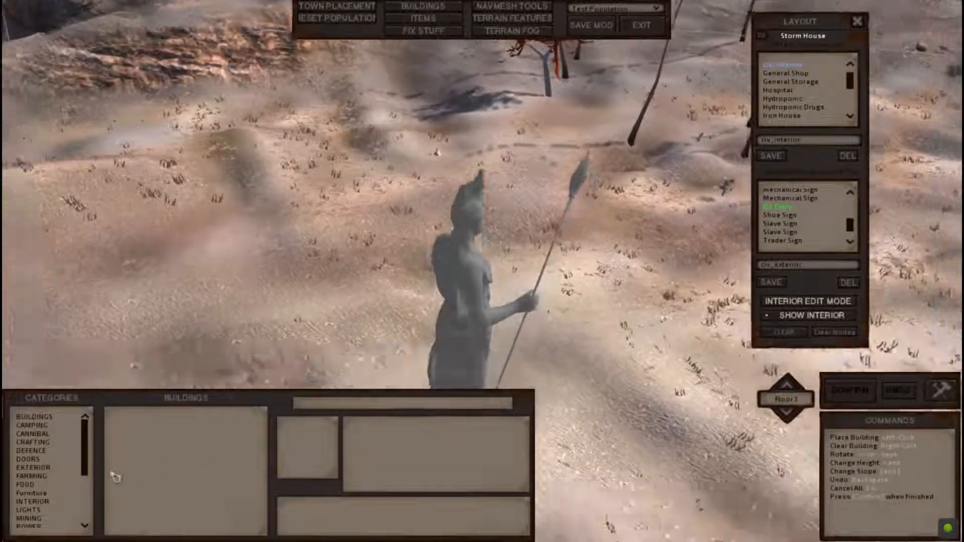
scroll(77, 470, down, 3)
scroll(78, 470, down, 2)
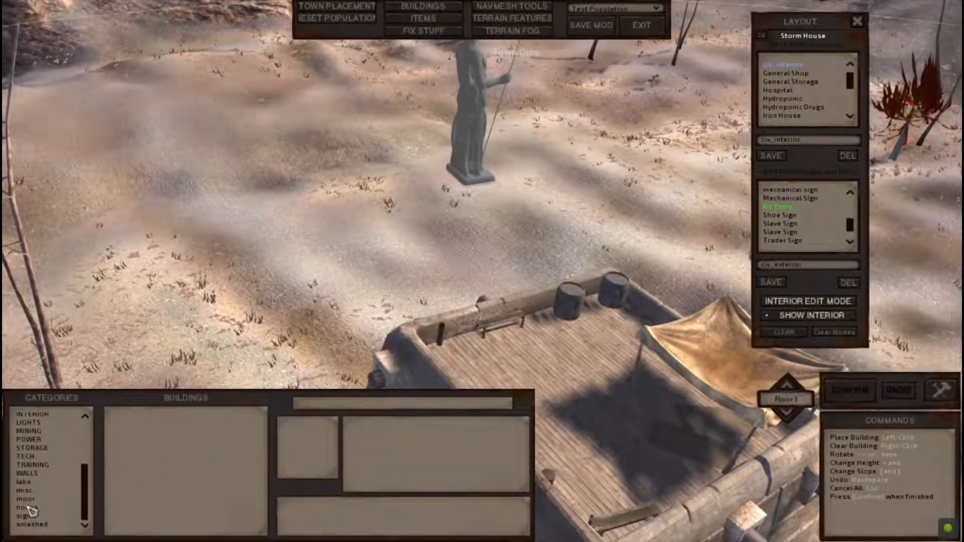
click(28, 508)
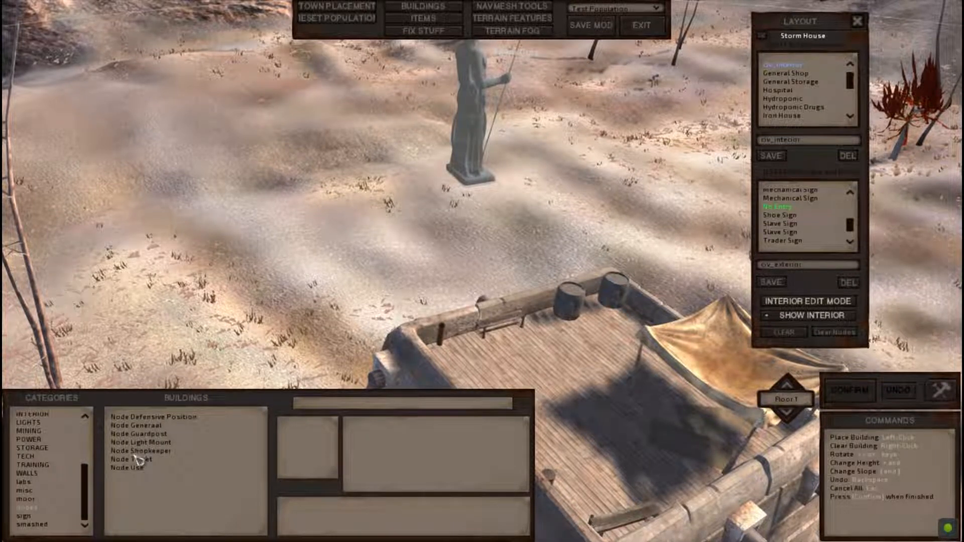
mouse_move(498, 248)
middle_down()
mouse_move(482, 226)
mouse_move(499, 248)
middle_up()
scroll(498, 248, down, 3)
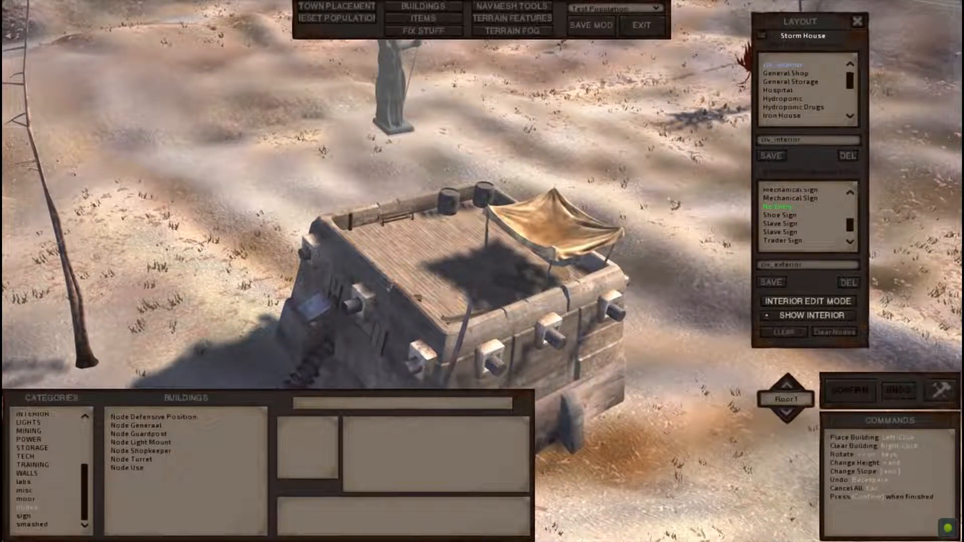
scroll(803, 216, up, 5)
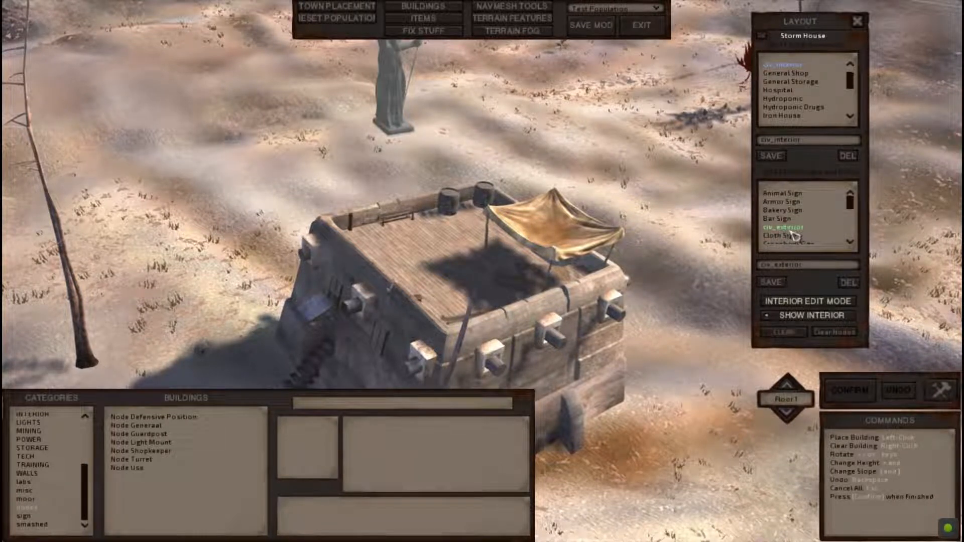
click(409, 9)
key(s)
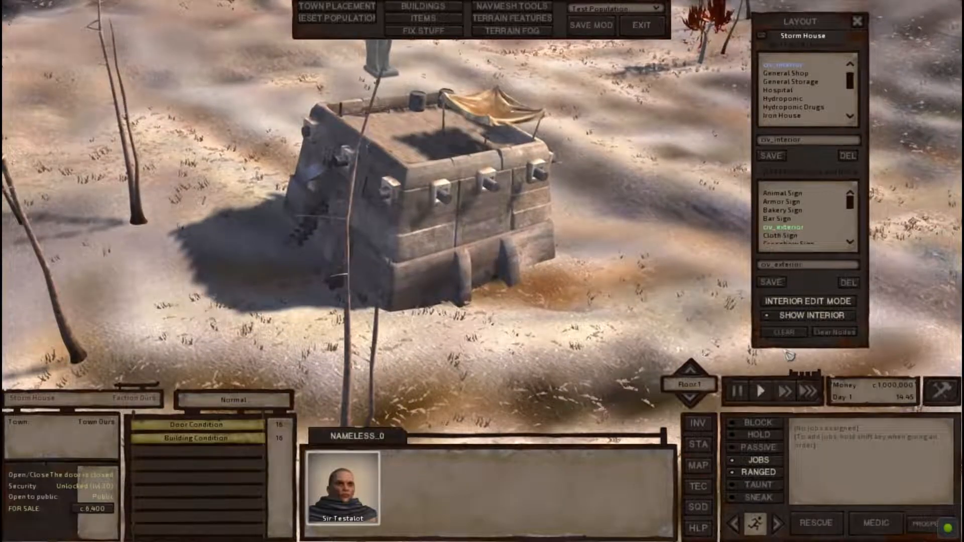
Close the Storm House's Layout window and save the Test Population mod.
scroll(778, 211, down, 3)
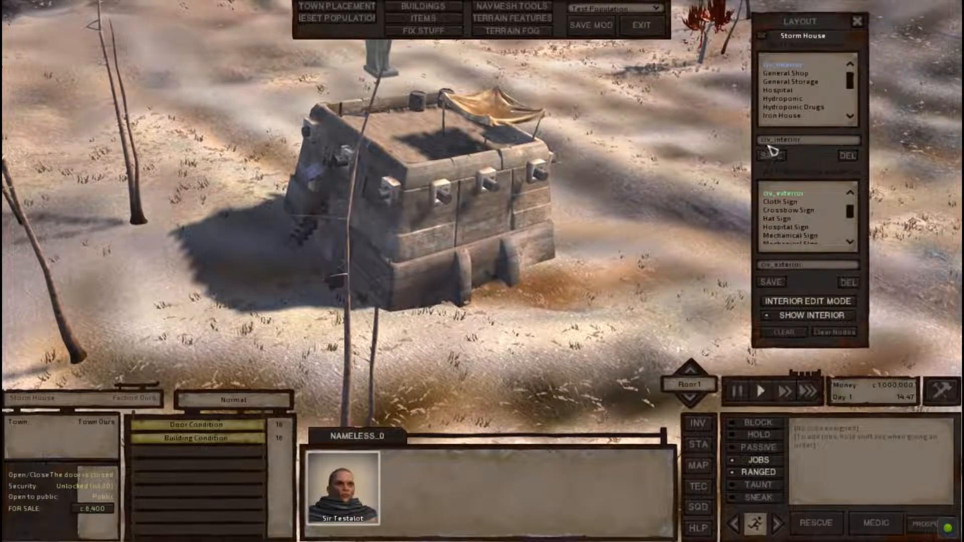
click(860, 24)
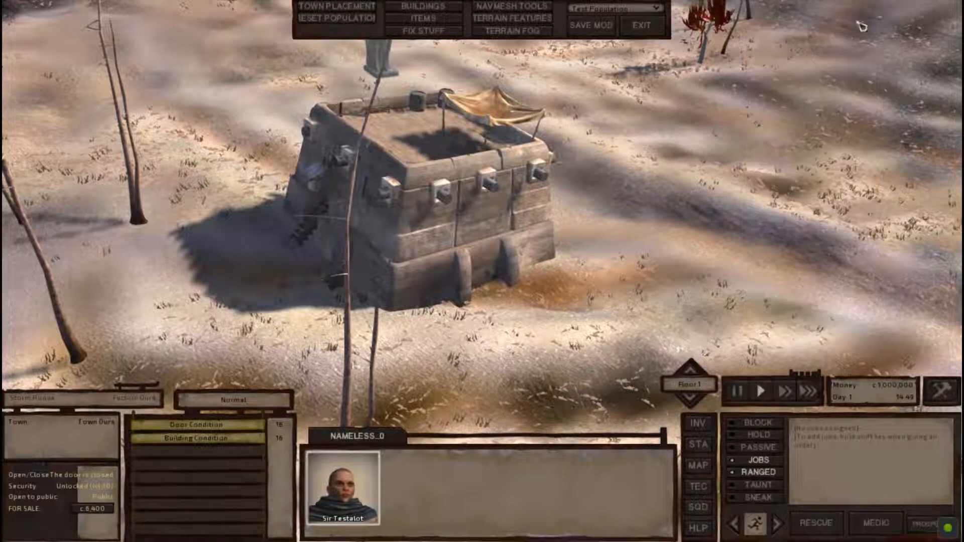
click(596, 29)
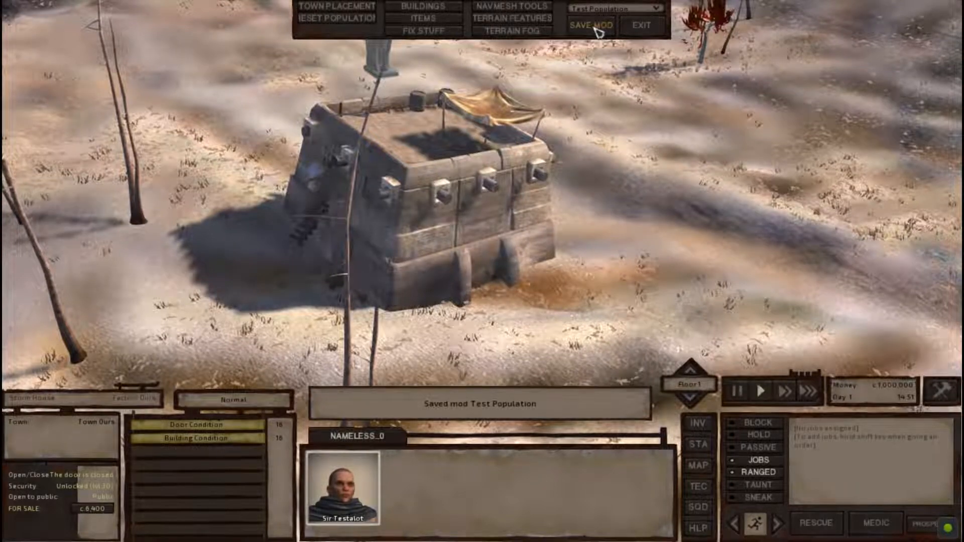
Leave the level editor and return to the normal game view of the town.
scroll(590, 63, down, 5)
key(a)
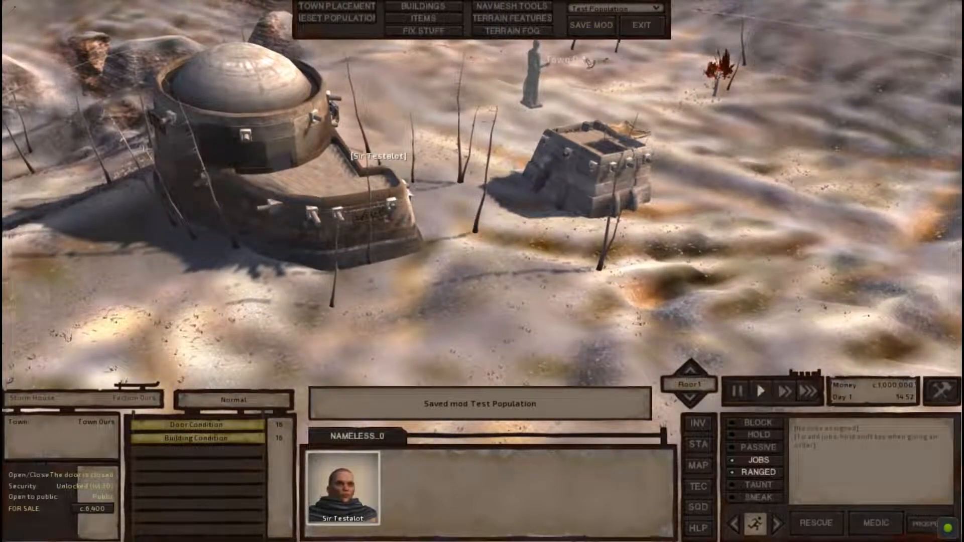
scroll(590, 63, up, 2)
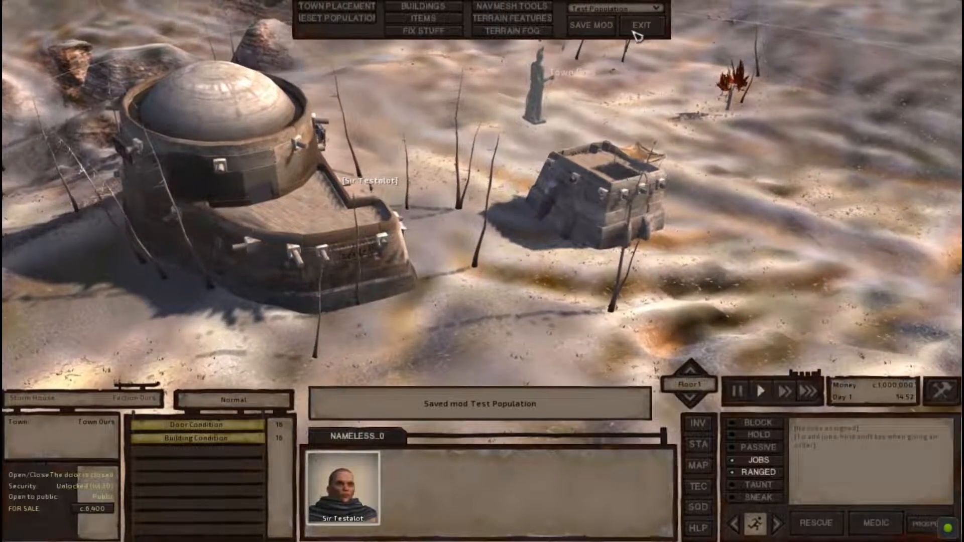
scroll(640, 34, up, 1)
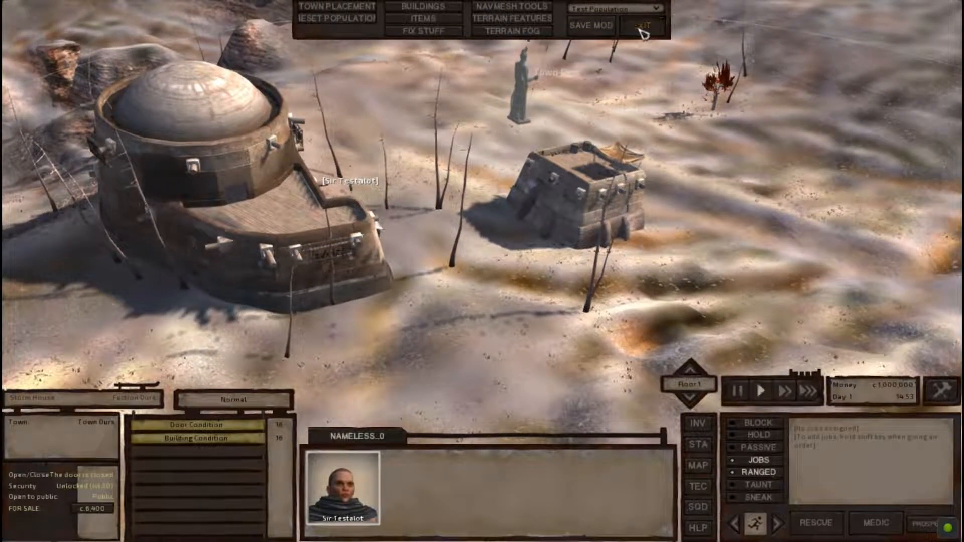
click(642, 25)
scroll(542, 135, up, 2)
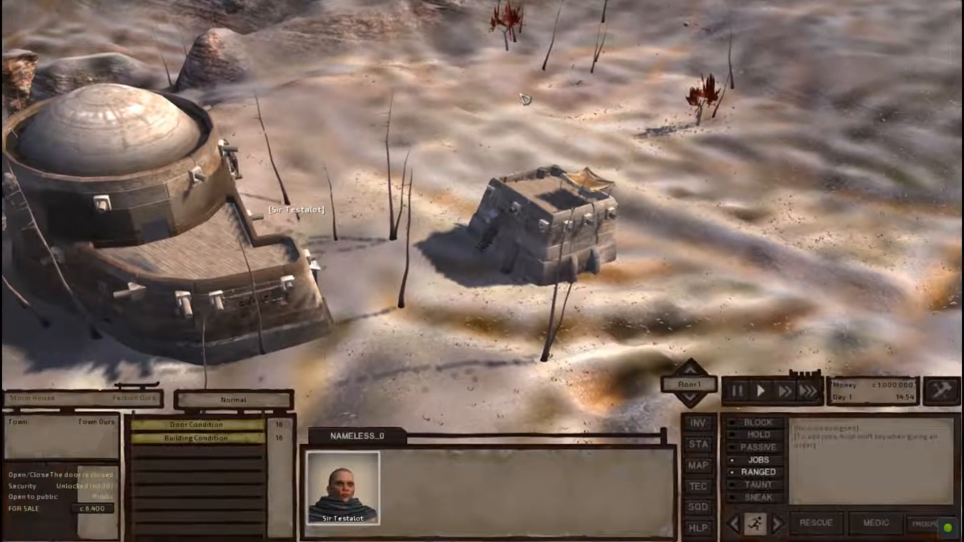
Reopen the level editor, reset the population, and leave the editor again.
key(F12)
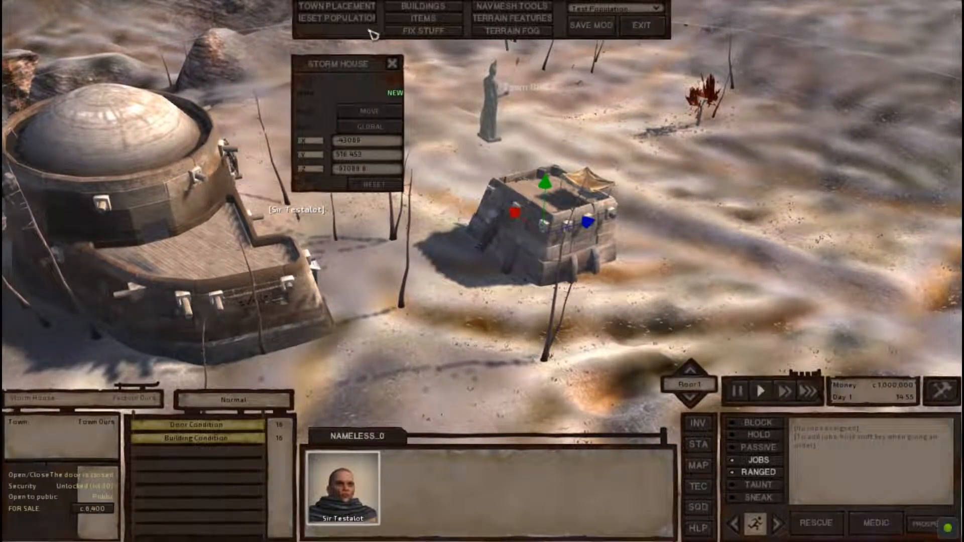
click(349, 20)
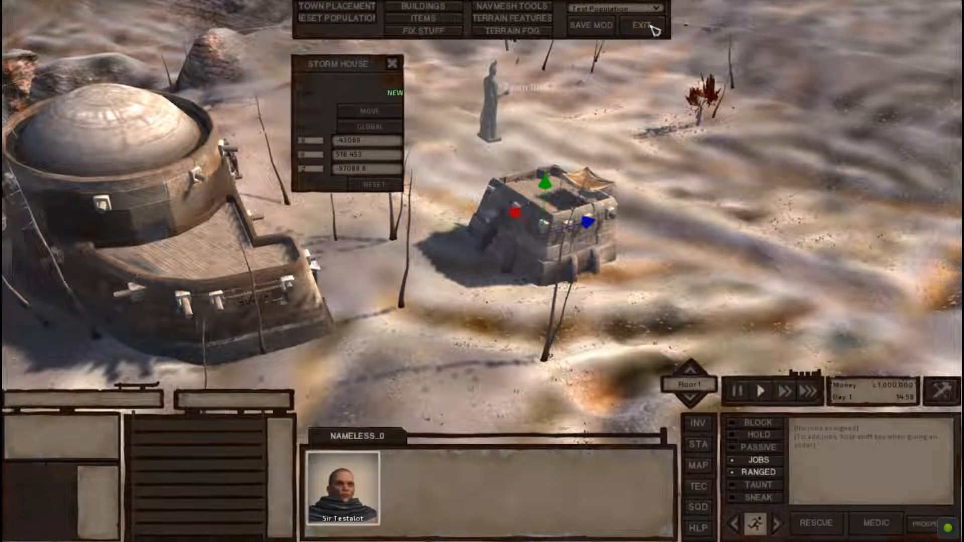
key(s)
key(a)
key(d)
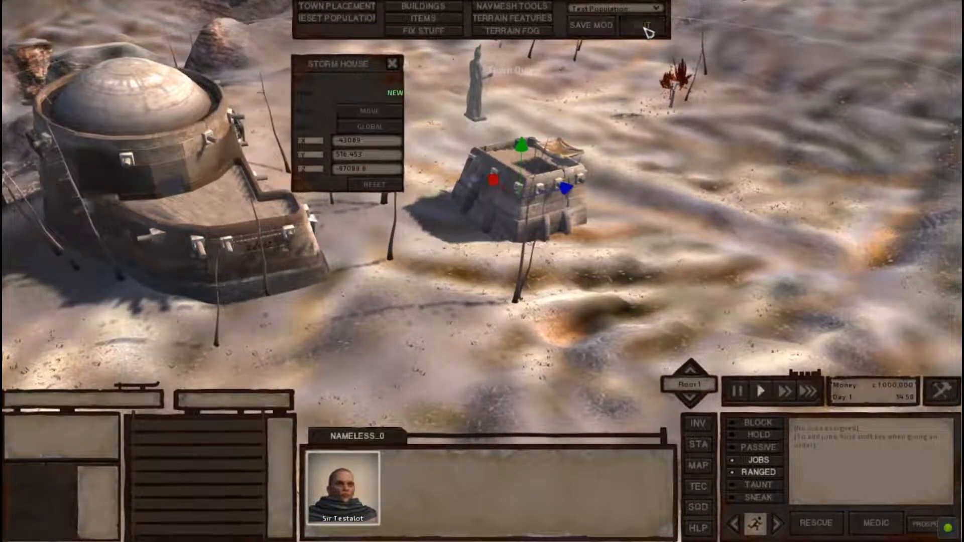
click(647, 30)
Quit the running Kenshi session to the desktop and confirm the exit.
key(d)
key(s)
key(q)
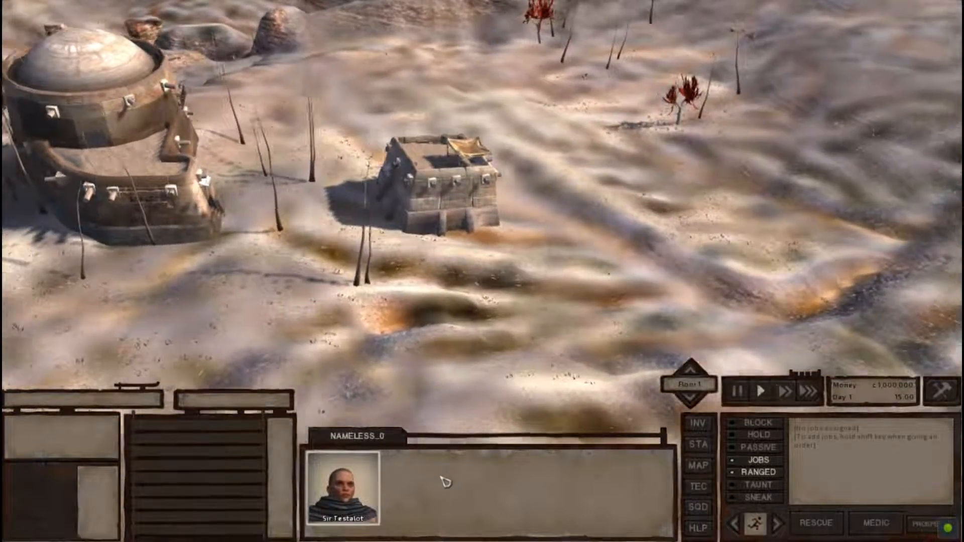
key(a)
key(w)
double_click(358, 508)
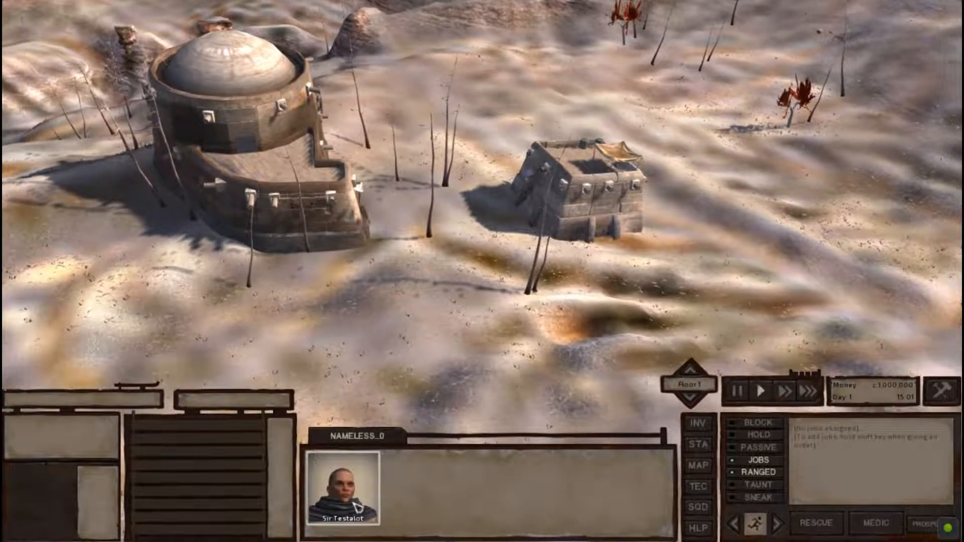
key(a)
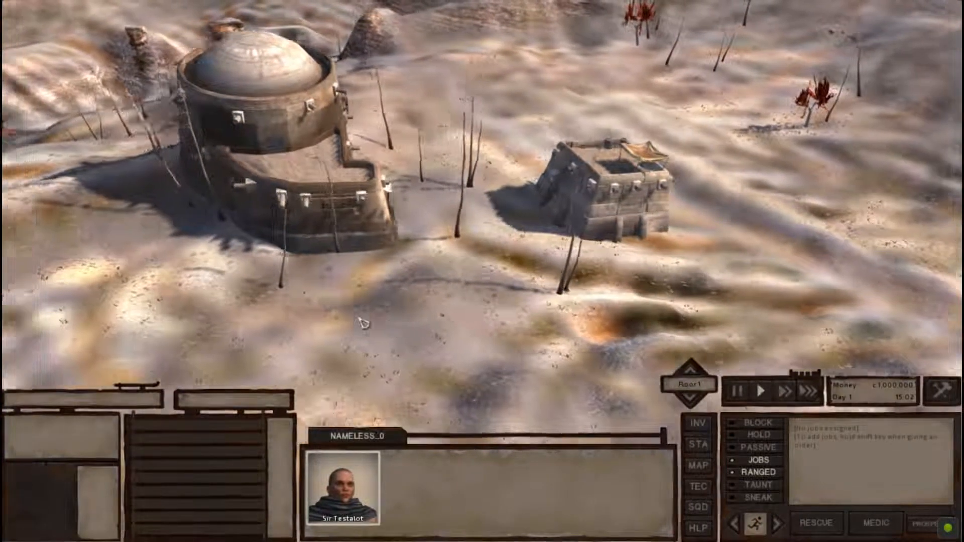
middle_drag(361, 320, 541, 262)
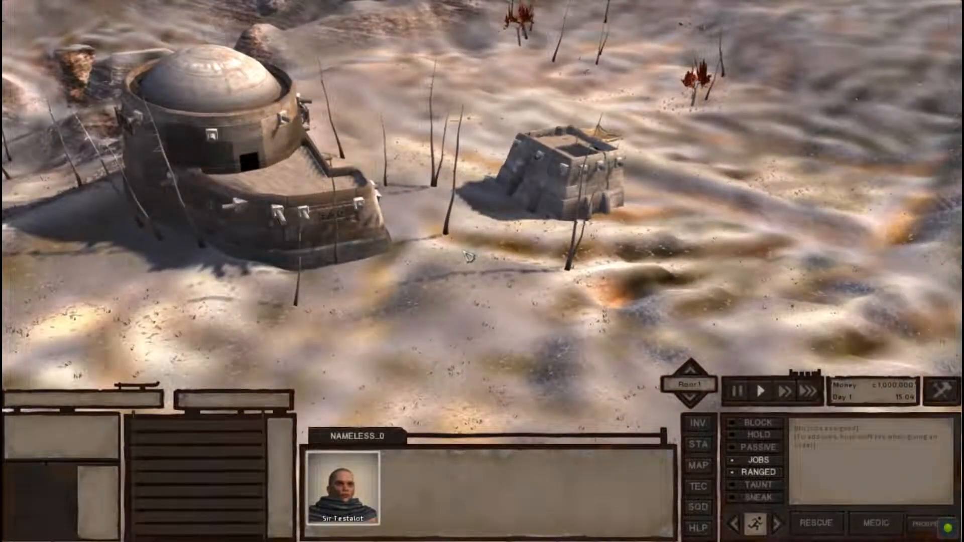
key(Escape)
click(494, 304)
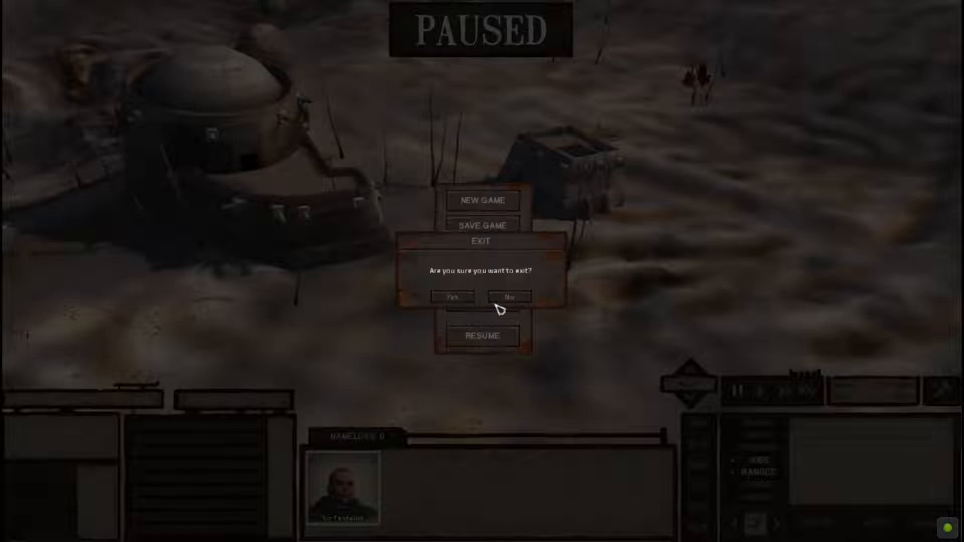
click(454, 300)
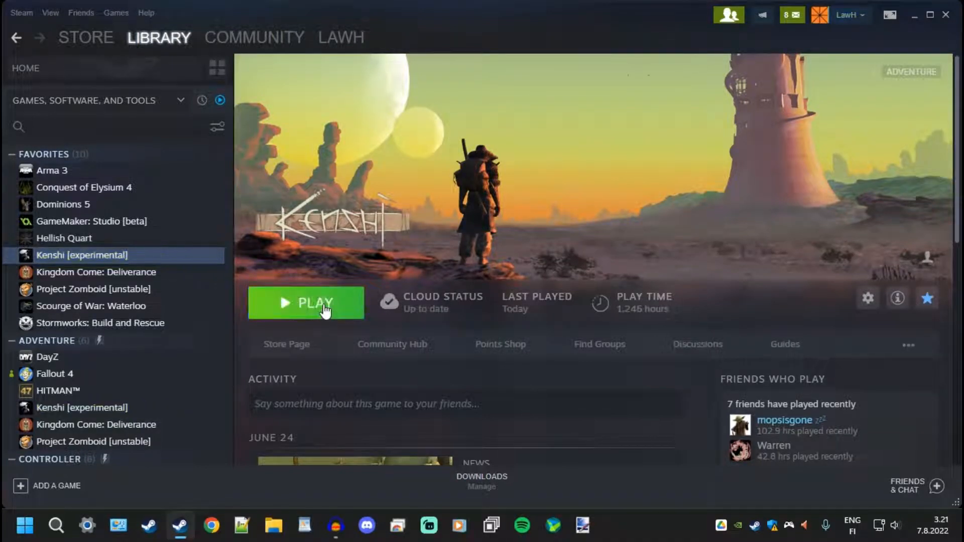
Relaunch Kenshi from the Steam library, keeping the launcher's existing video settings.
click(324, 321)
click(497, 300)
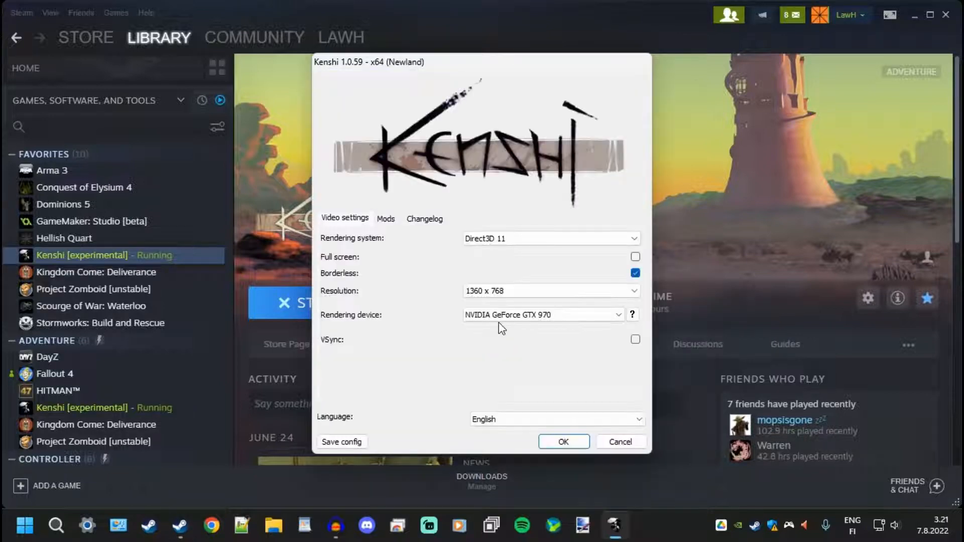
click(380, 218)
click(358, 220)
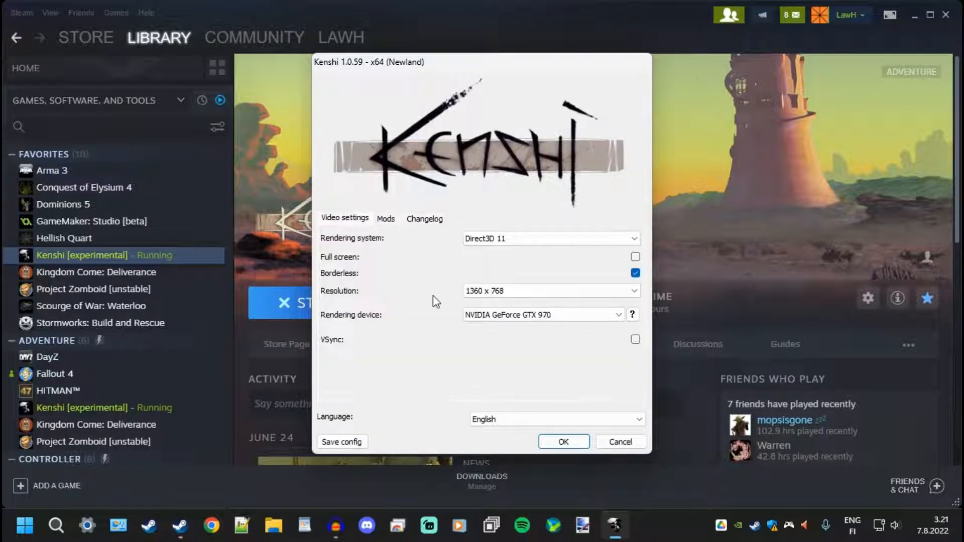
click(558, 441)
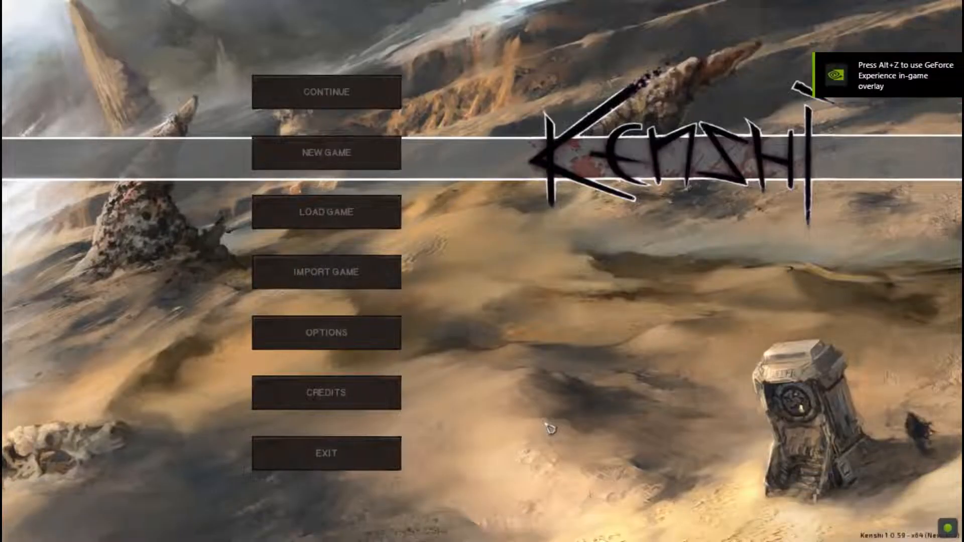
Start a new game with the beginning that follows Rock Bottom and accept the character Sir Testalot as is.
click(327, 153)
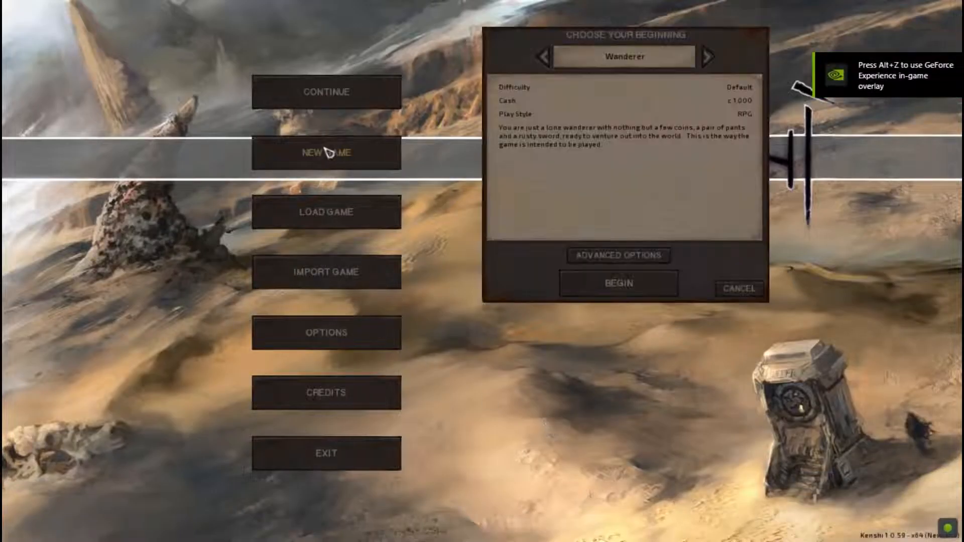
click(545, 57)
click(544, 57)
click(544, 57)
click(709, 57)
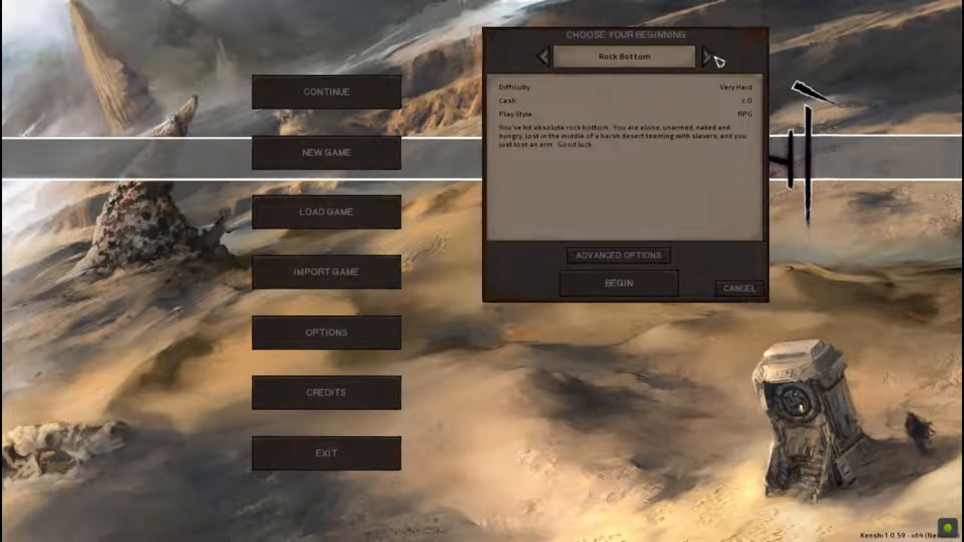
click(708, 57)
click(623, 285)
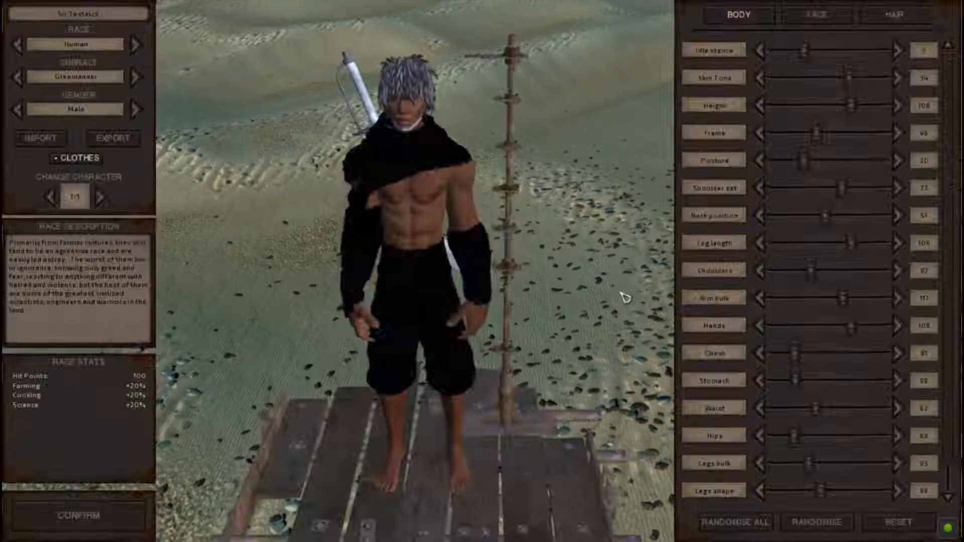
click(92, 515)
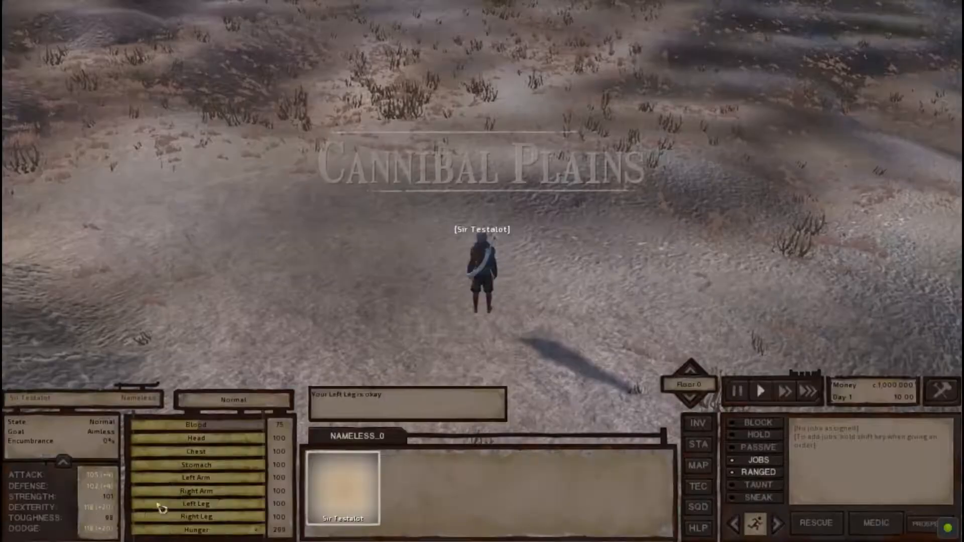
Look over the Storm House from outside and order Sir Testalot to run toward it.
key(a)
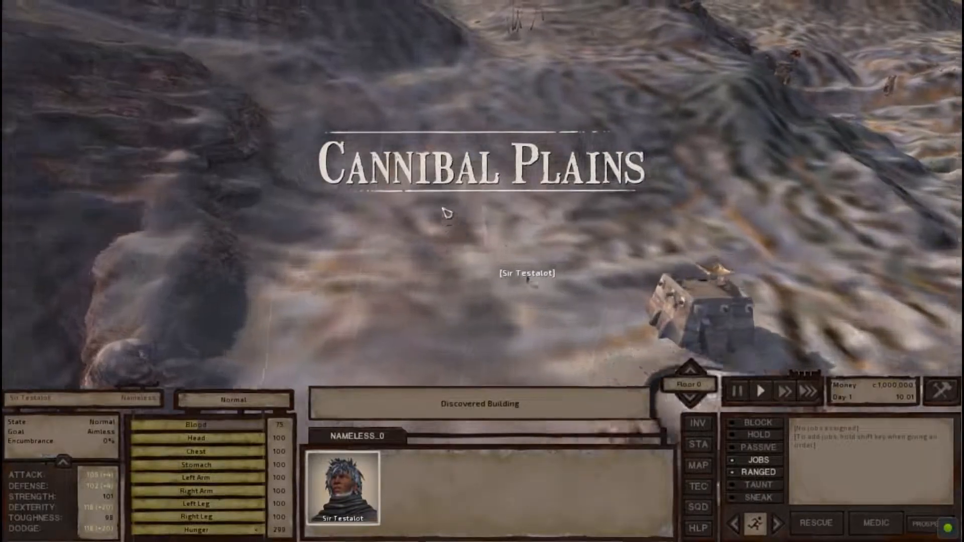
right_click(506, 267)
key(a)
middle_drag(473, 251, 488, 279)
key(d)
key(w)
scroll(489, 279, up, 8)
middle_drag(613, 301, 647, 289)
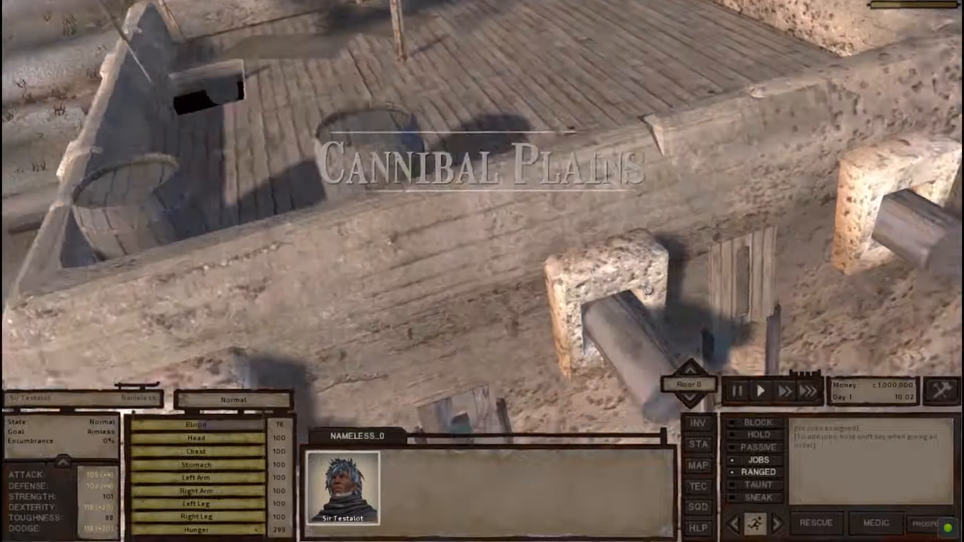
scroll(648, 289, down, 10)
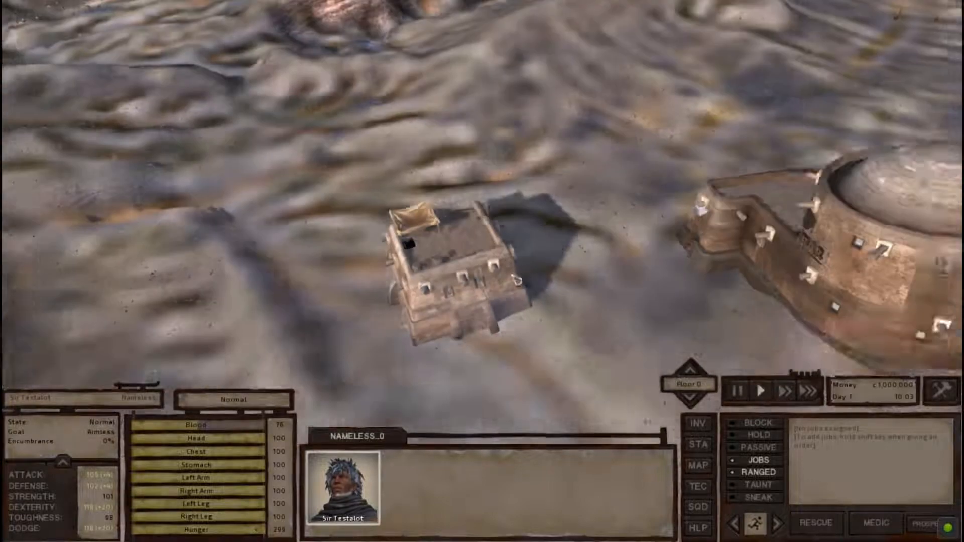
key(w)
right_click(563, 292)
right_click(476, 259)
middle_drag(447, 235, 588, 263)
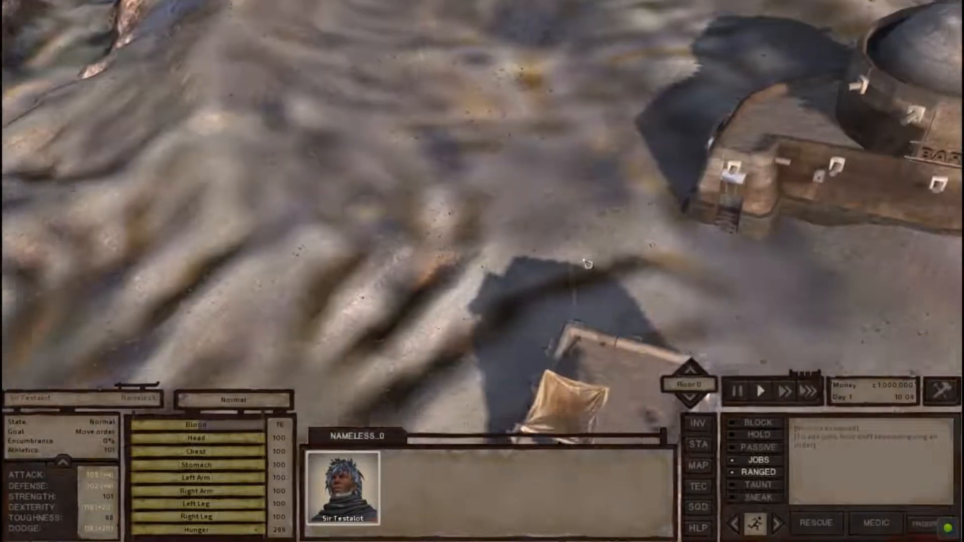
Bring Sir Testalot inside the Storm House and view its furnished ground floor and occupants.
key(w)
key(d)
middle_drag(474, 262, 574, 258)
key(w)
scroll(573, 257, up, 2)
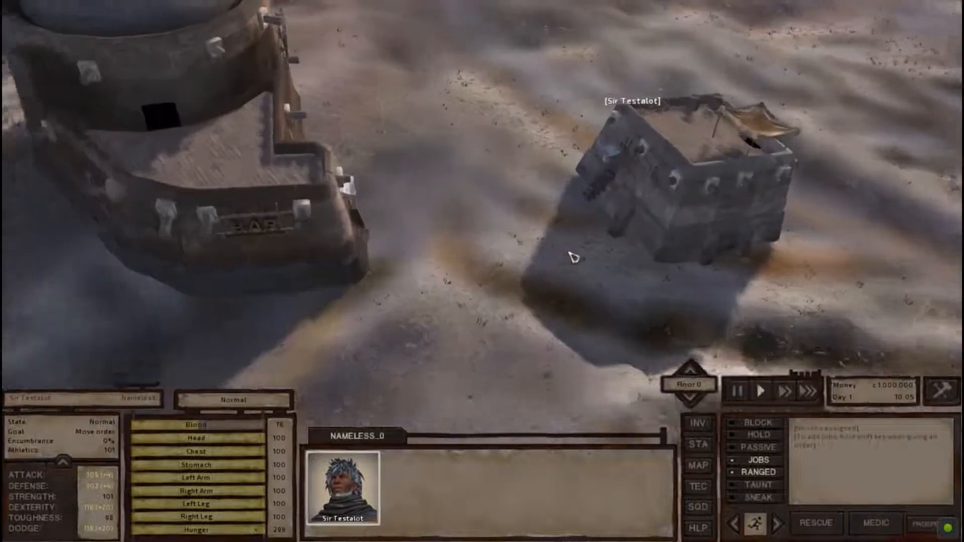
scroll(582, 261, up, 5)
key(w)
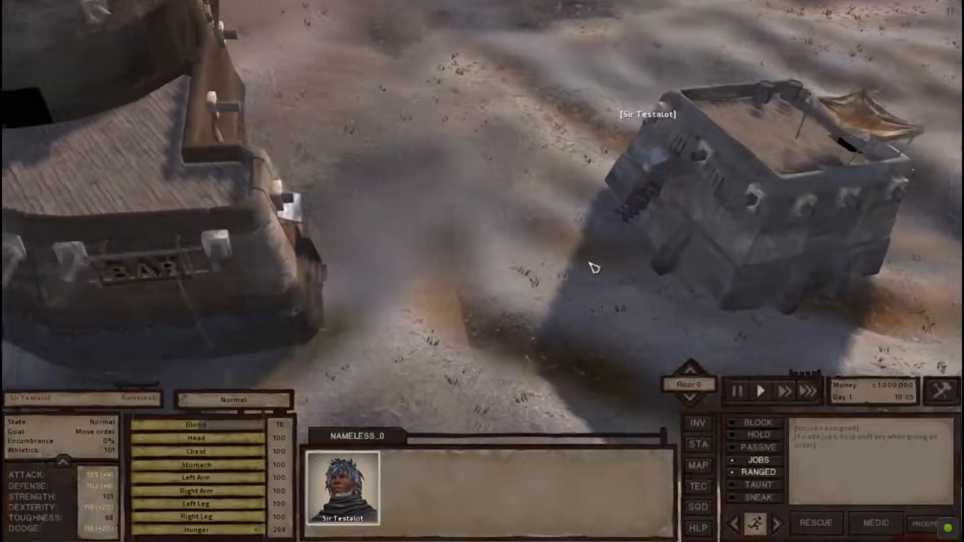
key(d)
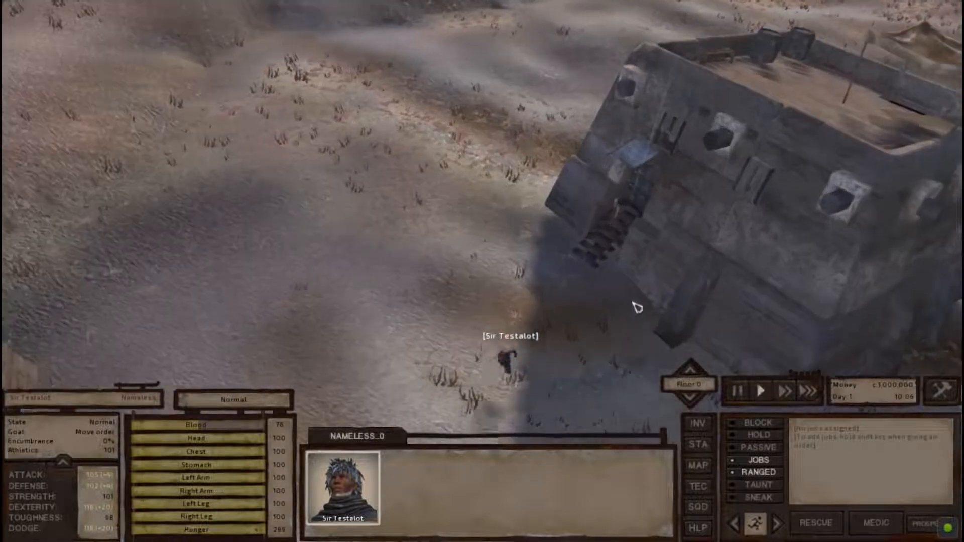
scroll(633, 228, down, 3)
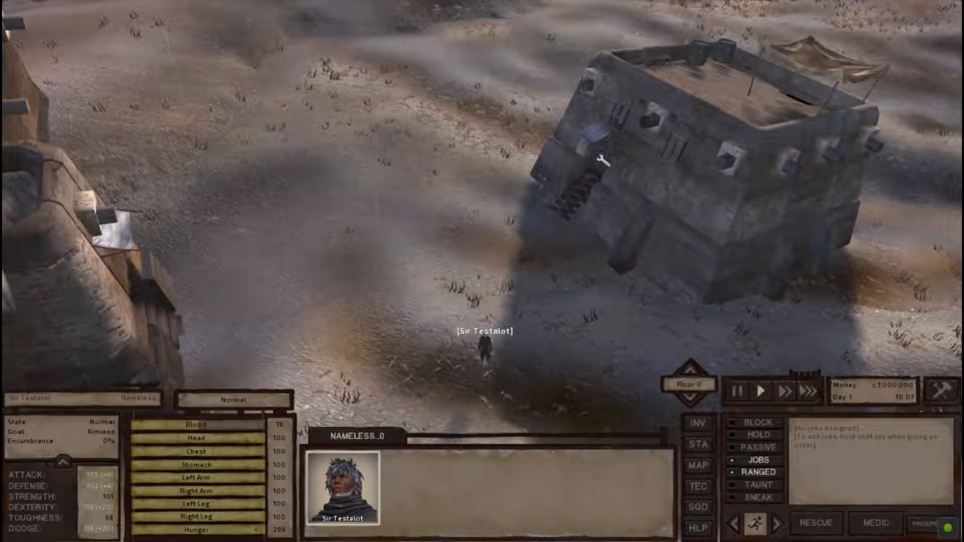
key(d)
key(w)
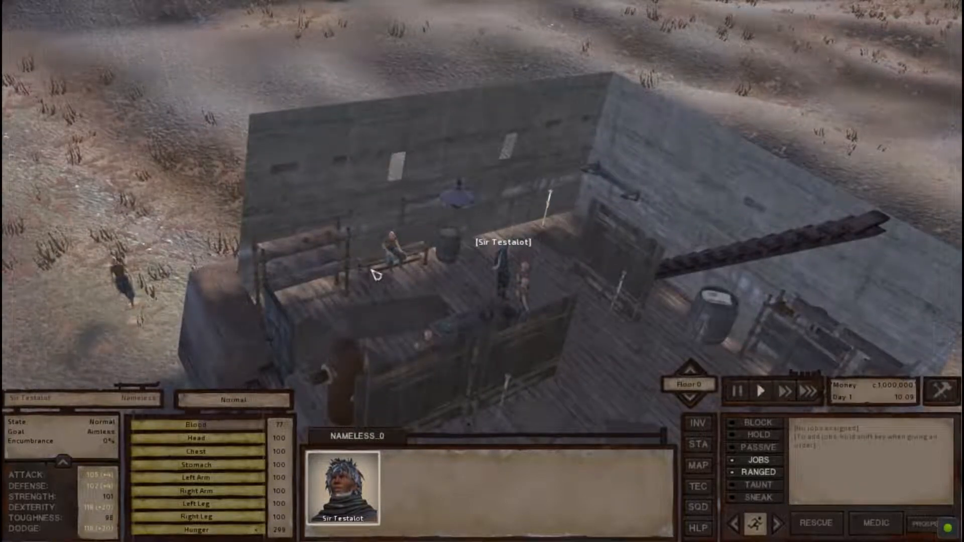
Select the citizen walking outside the Storm House to check their faction and goal, and survey the town.
scroll(391, 272, down, 8)
key(a)
key(s)
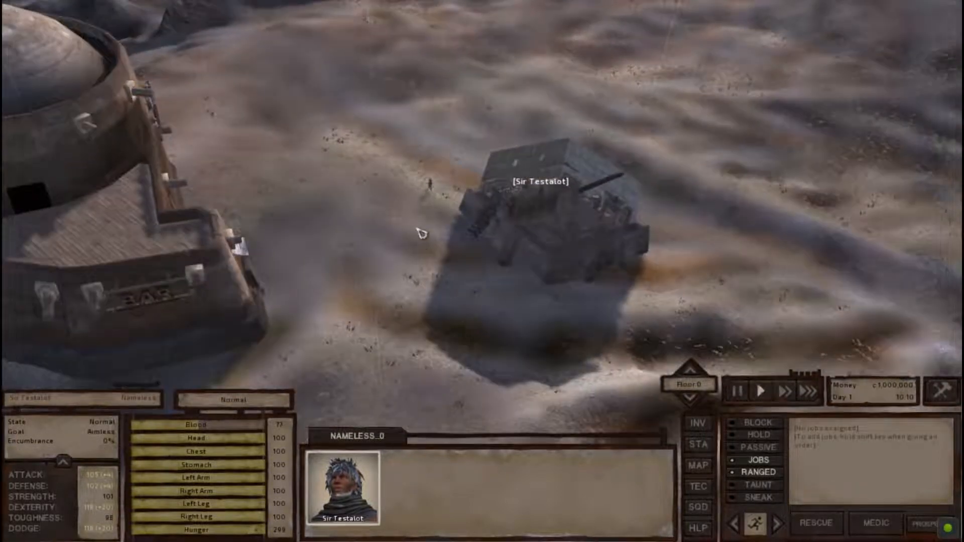
click(426, 178)
key(w)
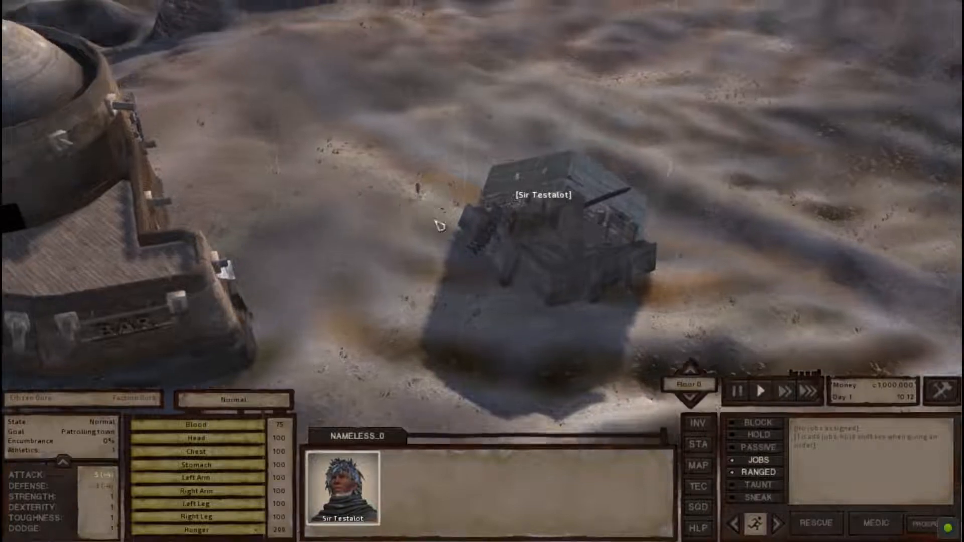
middle_drag(455, 304, 456, 303)
key(a)
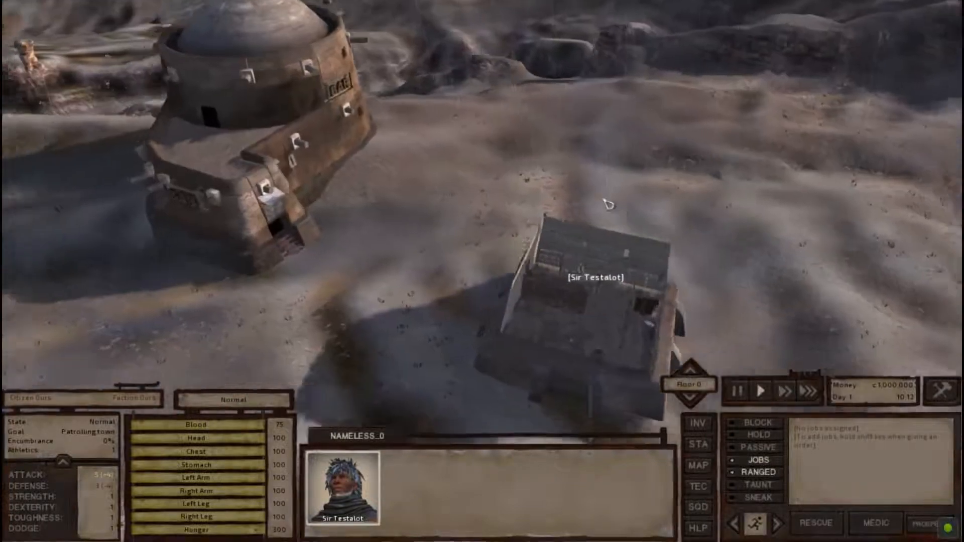
Examine the Storm House's ground floor up close, including its furniture and the citizens gathered inside.
middle_drag(605, 202, 541, 202)
key(s)
scroll(542, 205, up, 6)
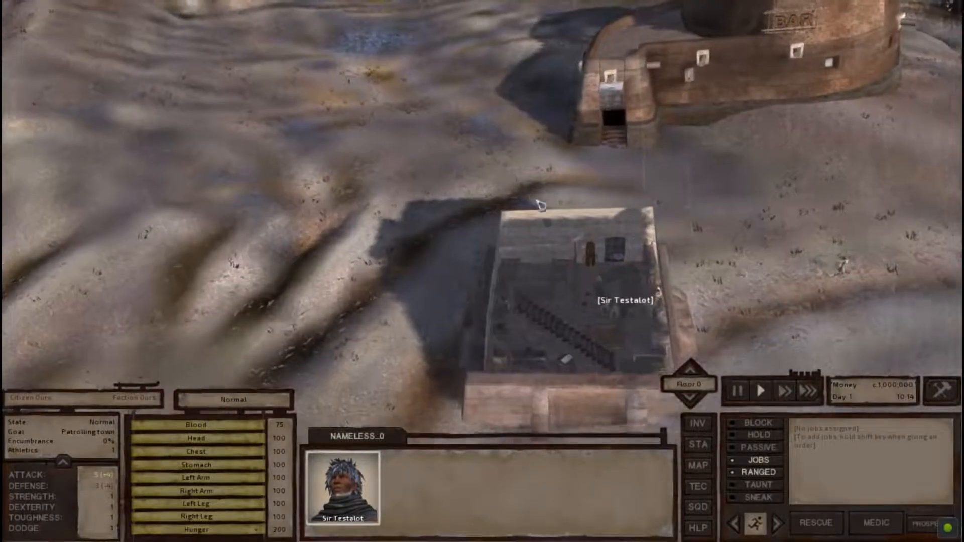
scroll(655, 348, up, 2)
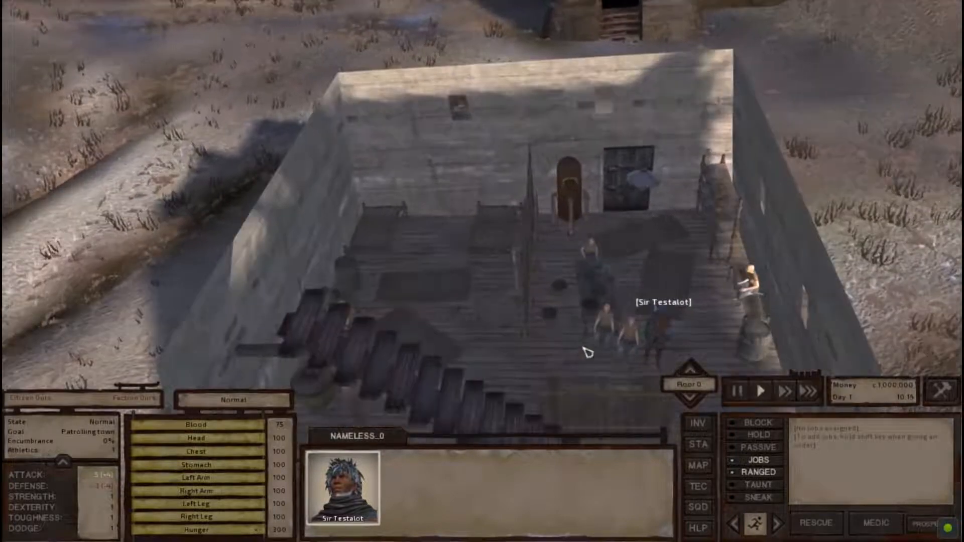
key(d)
key(s)
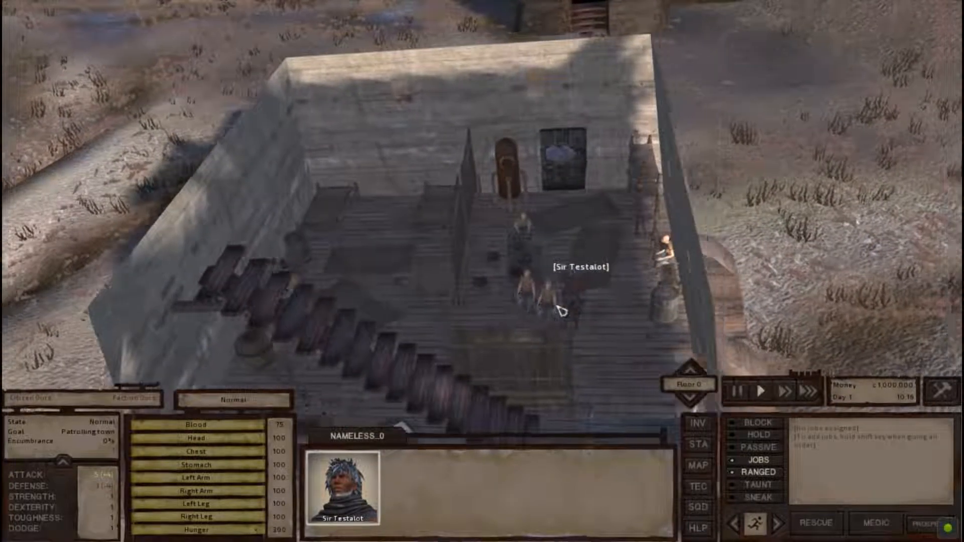
scroll(470, 337, up, 3)
key(a)
key(s)
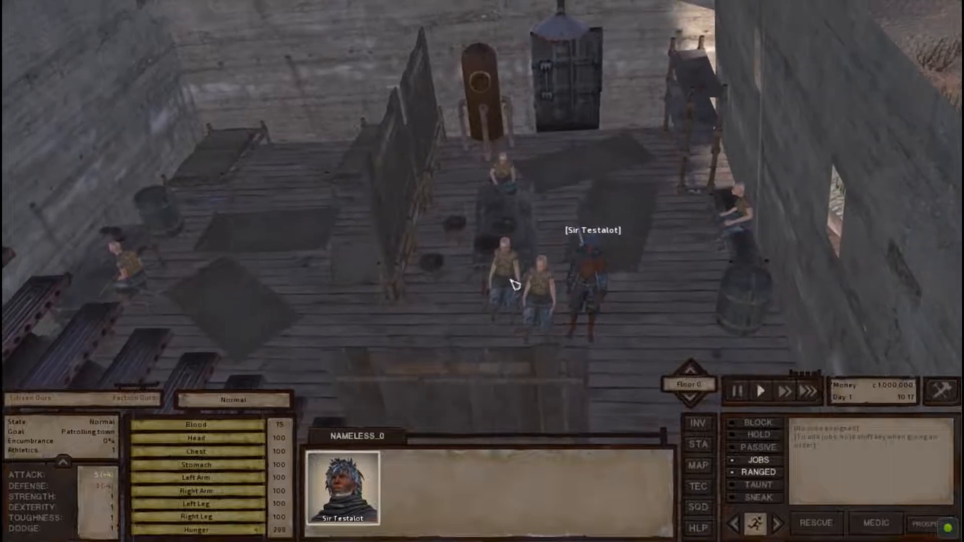
scroll(514, 290, down, 2)
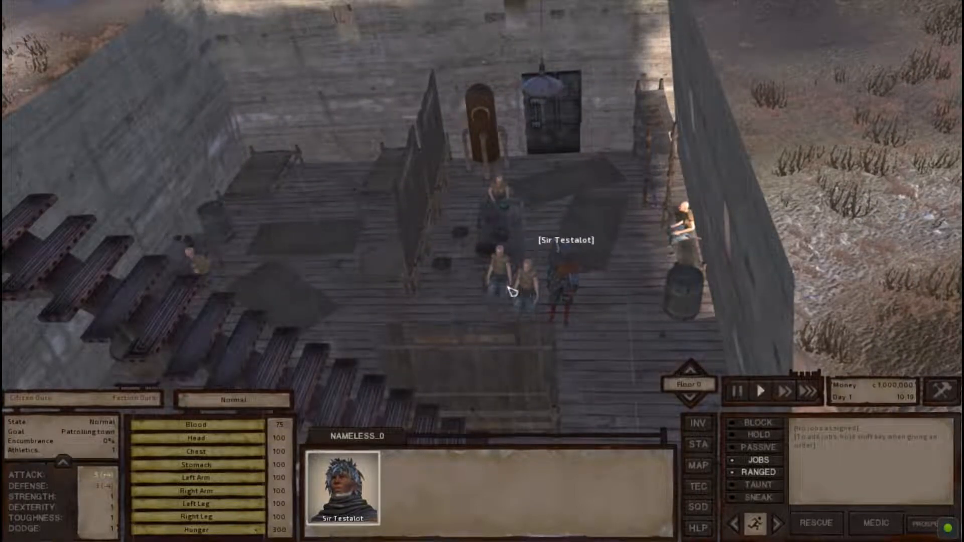
scroll(360, 261, down, 2)
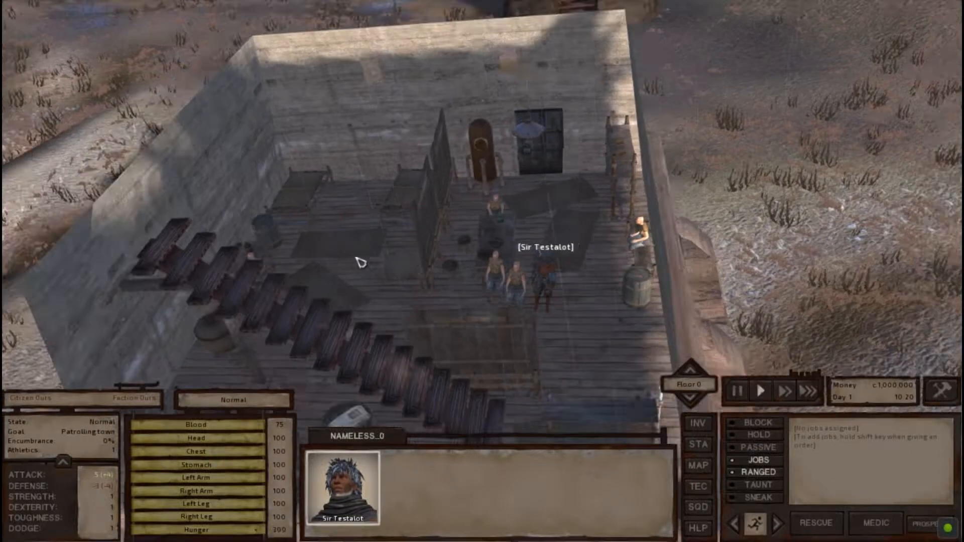
key(w)
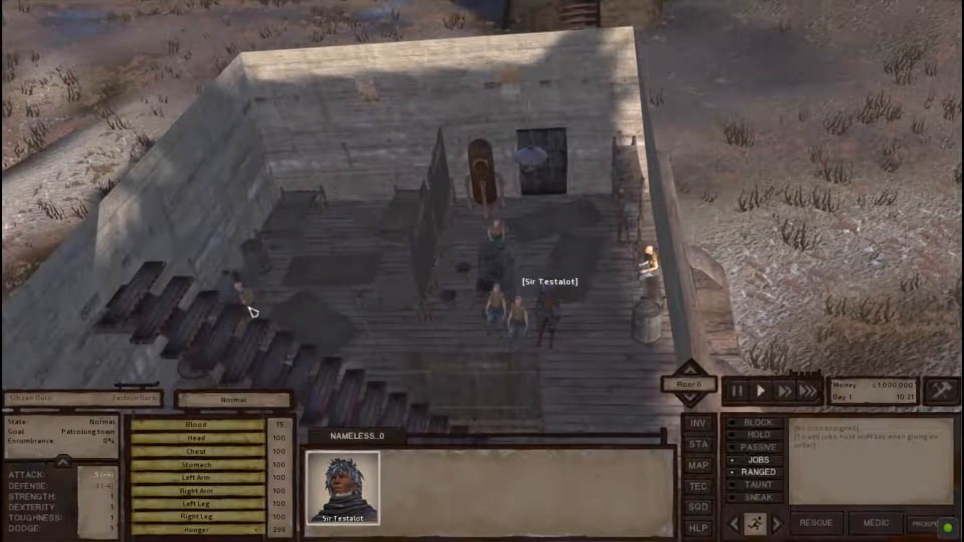
Survey the Storm House, the Snailhouse bar and the surrounding terrain from outside.
scroll(337, 298, down, 8)
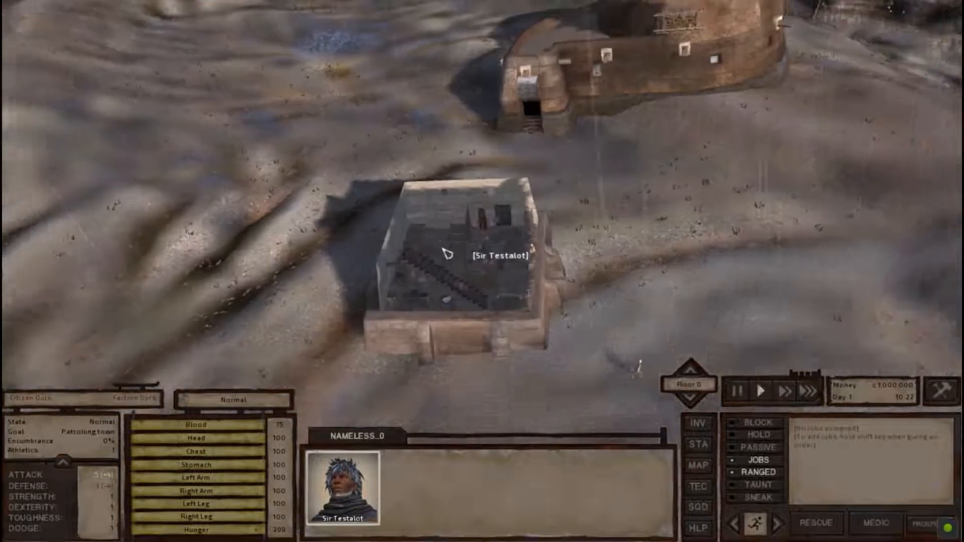
middle_drag(447, 254, 539, 287)
key(d)
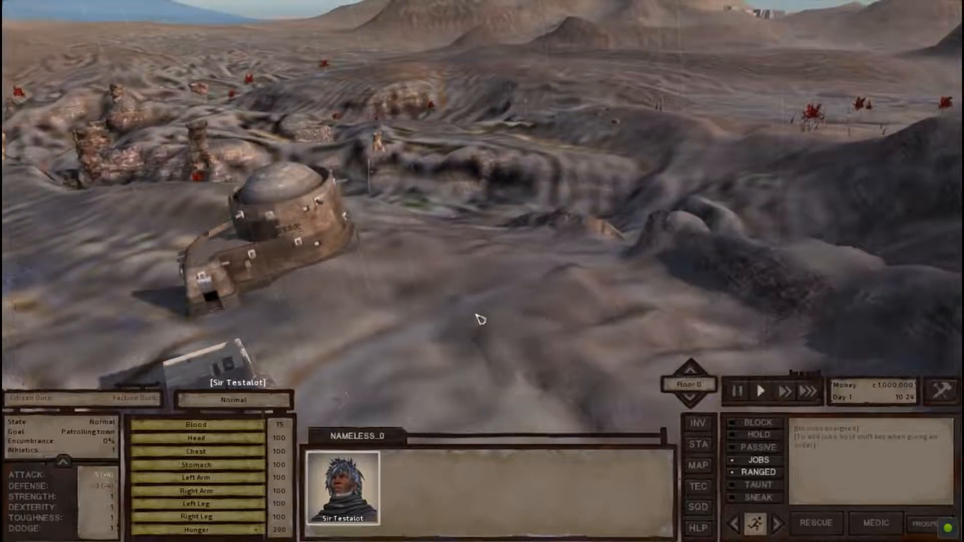
key(s)
middle_drag(404, 320, 372, 286)
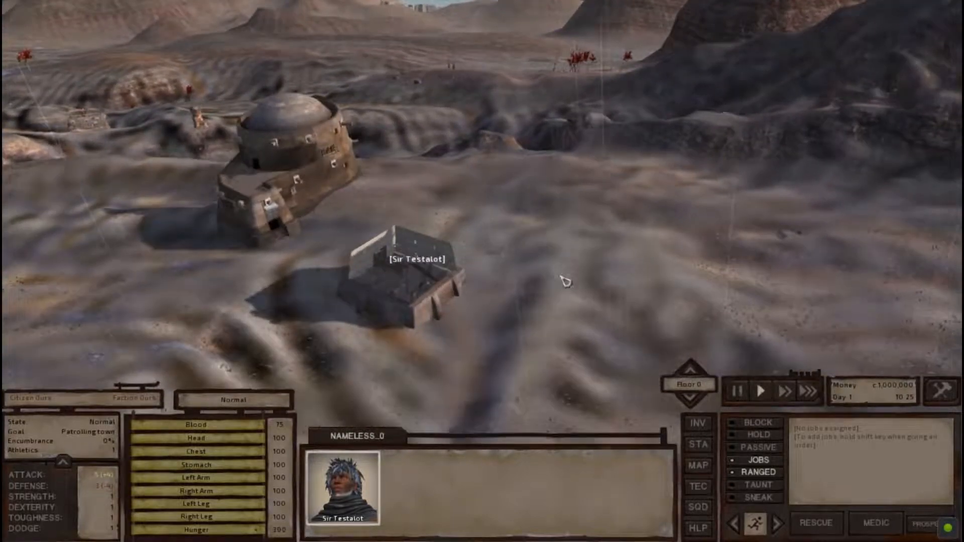
scroll(566, 281, up, 8)
scroll(556, 213, down, 8)
Bring Sir Testalot out of the Storm House and into the Snailhouse bar's main room.
key(a)
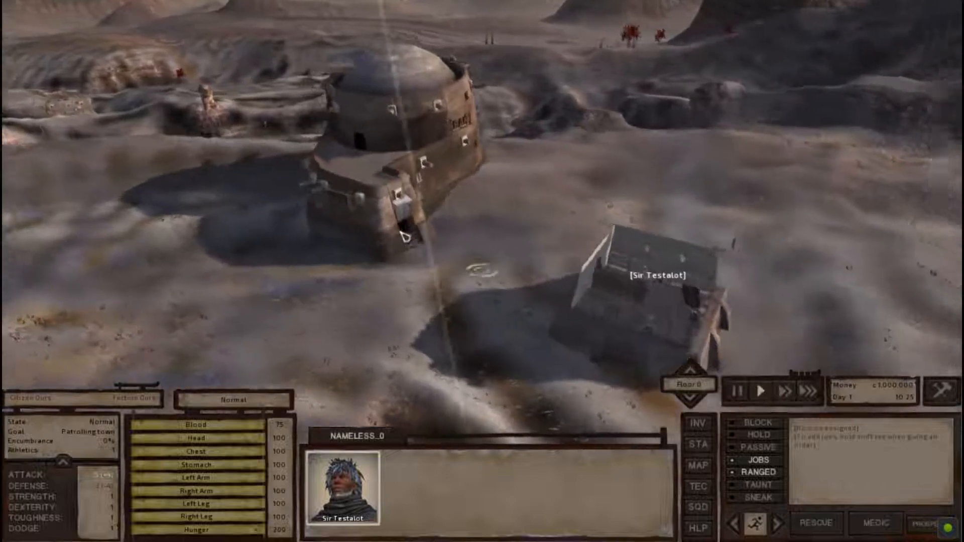
scroll(405, 236, up, 6)
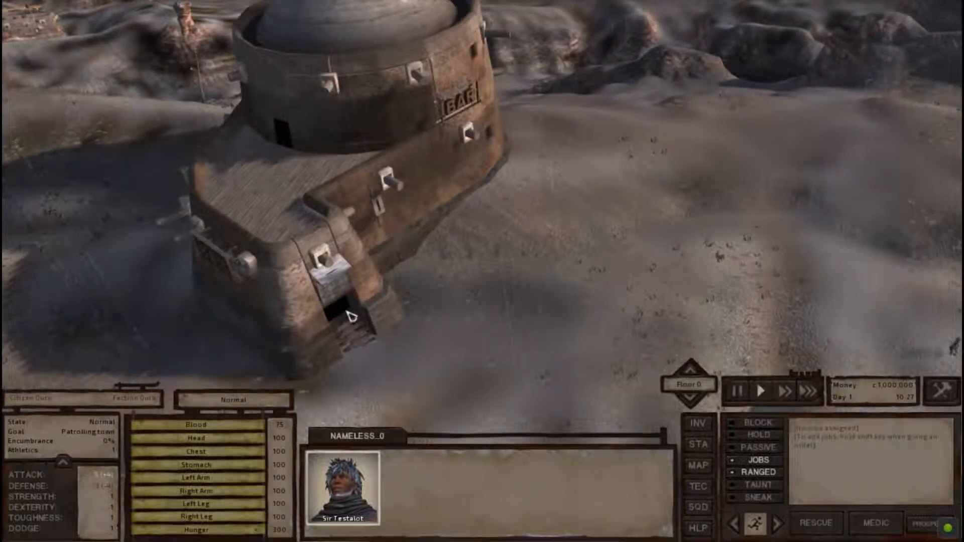
middle_drag(341, 314, 434, 317)
key(w)
key(a)
scroll(420, 292, up, 3)
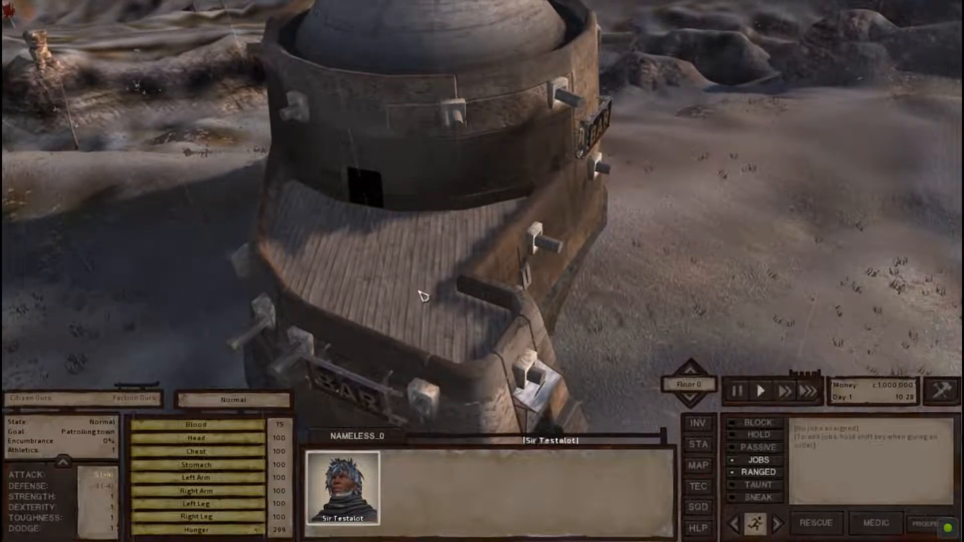
scroll(451, 296, up, 2)
right_click(476, 255)
key(w)
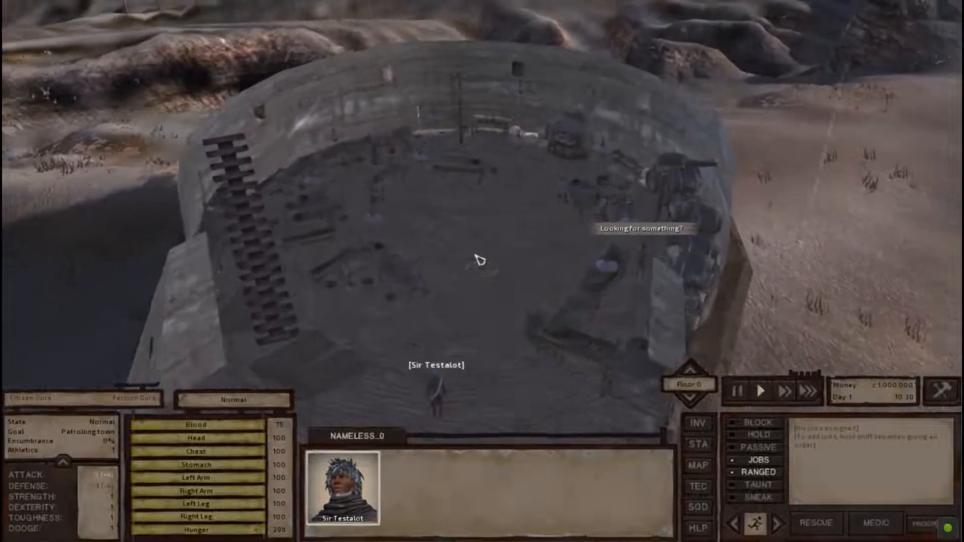
scroll(512, 258, up, 4)
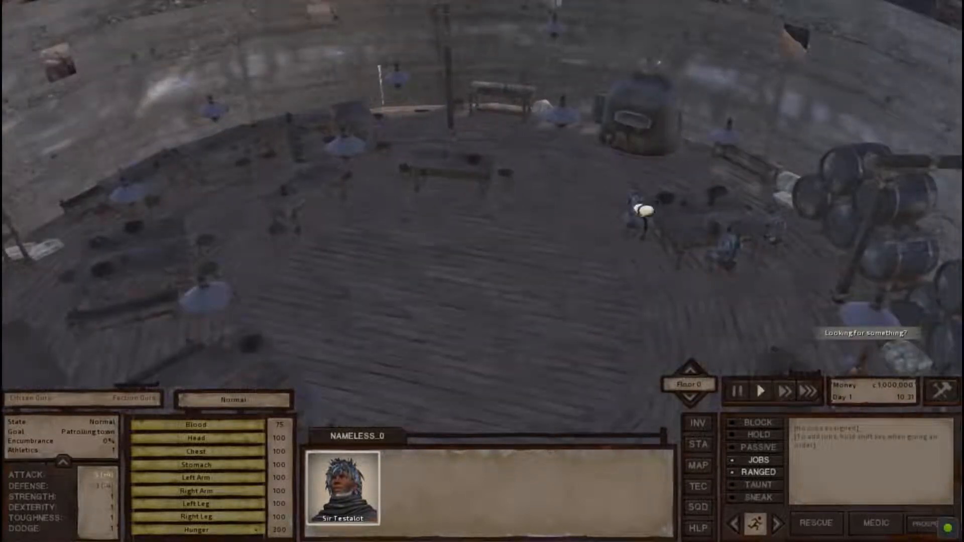
right_click(482, 270)
Select the patrons seated around the bar table one after another to check their faction and goal.
mouse_move(487, 282)
middle_down()
mouse_move(496, 303)
mouse_move(517, 281)
middle_up()
click(528, 276)
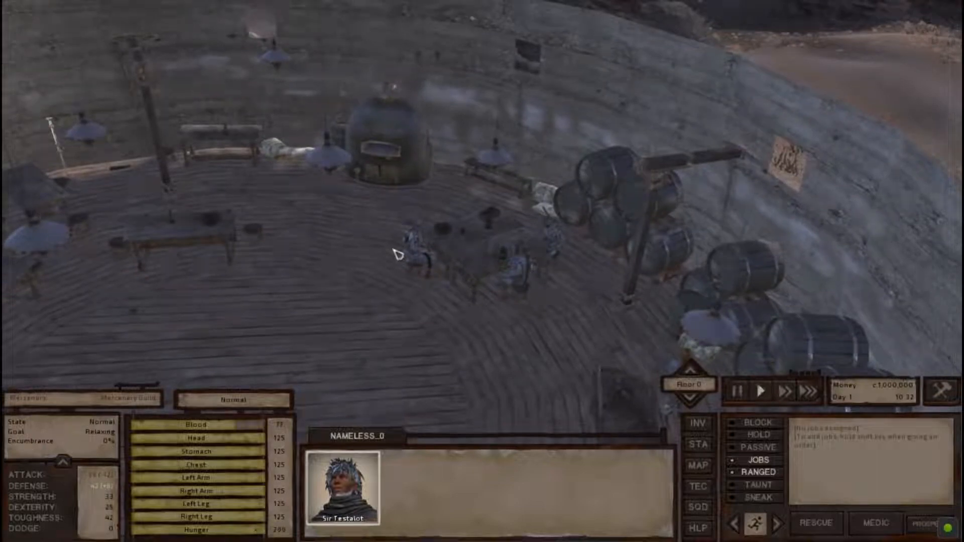
click(410, 243)
click(551, 233)
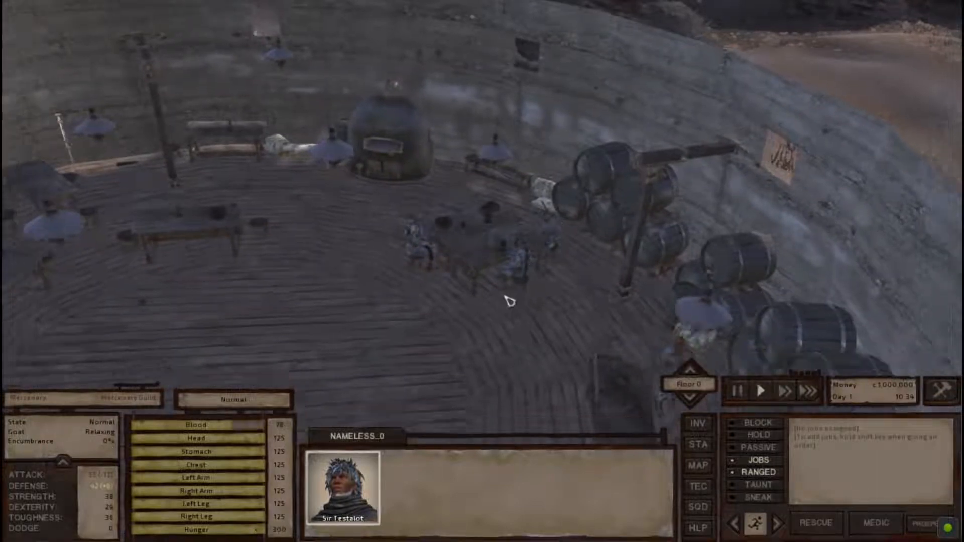
Have Sir Testalot talk to the Barman, ask to see the goods, and close the trade after viewing the stock.
middle_drag(506, 296, 510, 329)
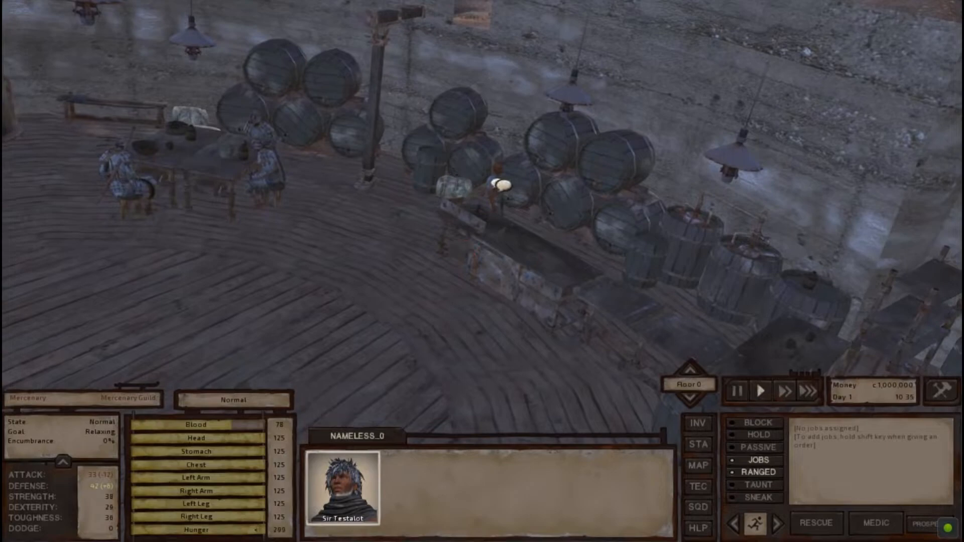
right_click(538, 218)
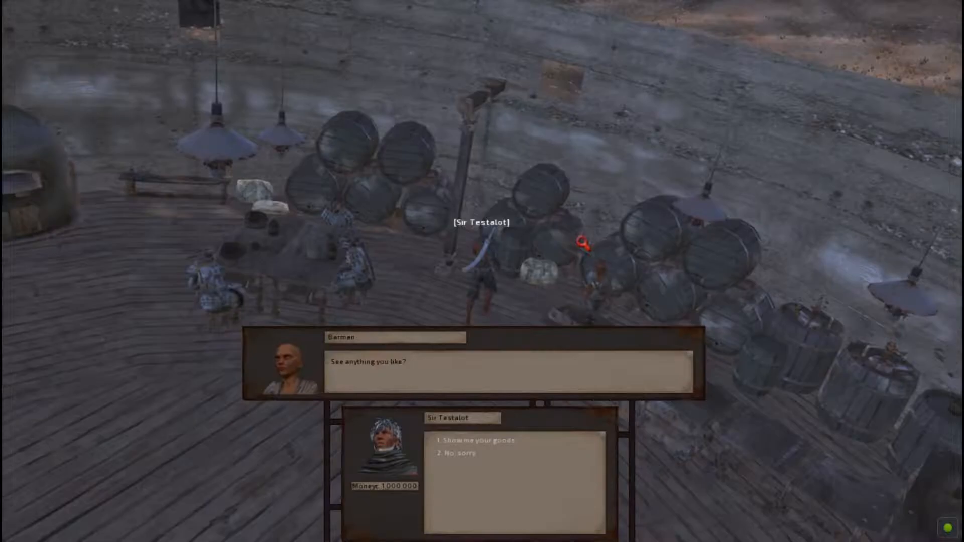
click(477, 441)
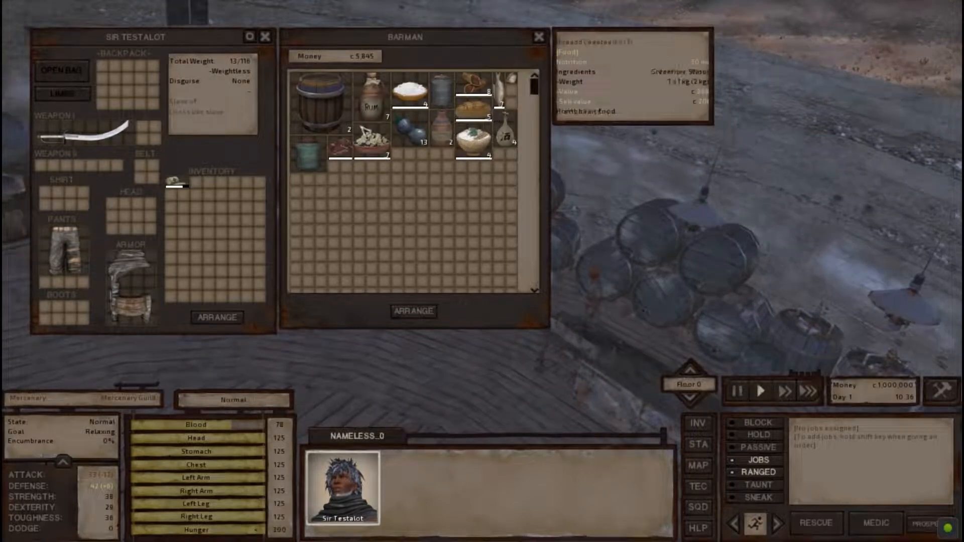
click(539, 37)
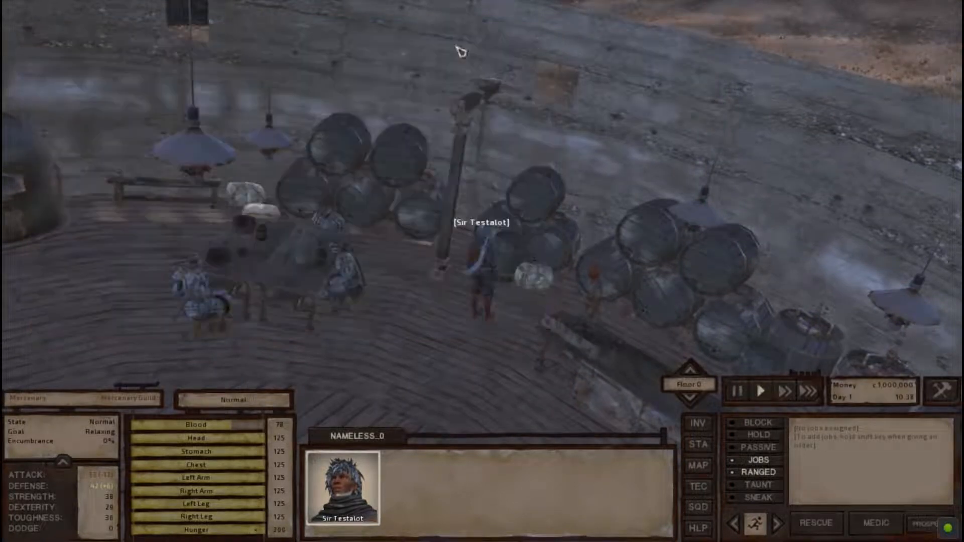
Inspect the storage contents of two barrel stacks along the bar wall and close them.
key(s)
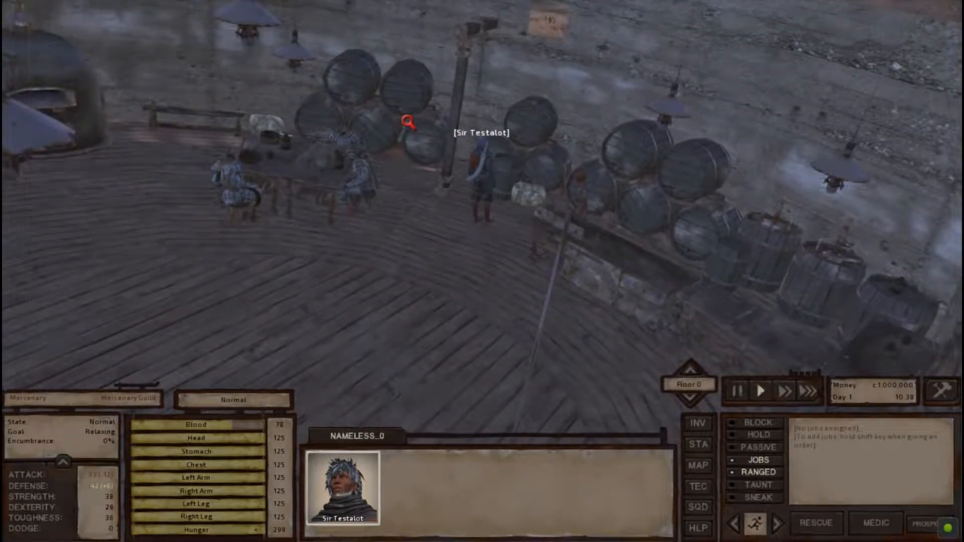
scroll(408, 122, down, 3)
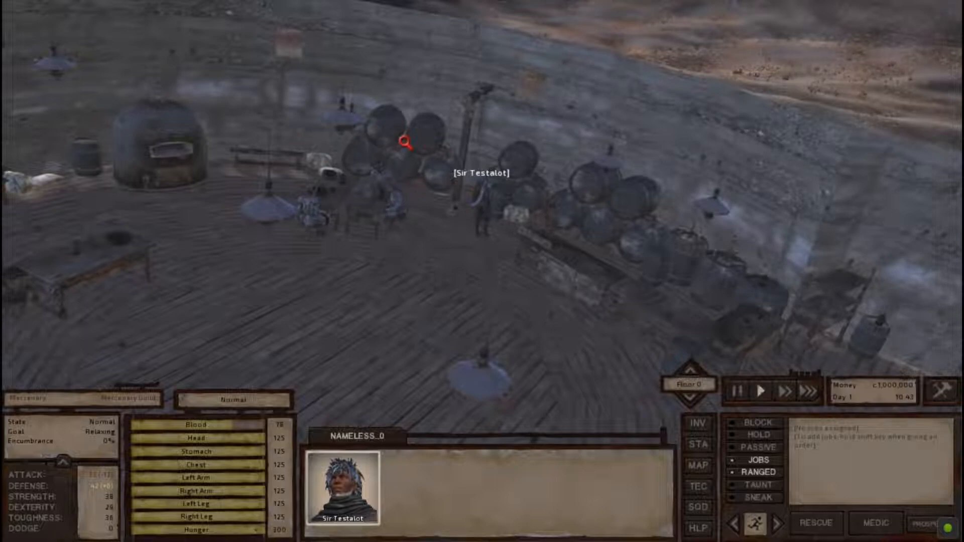
right_click(405, 142)
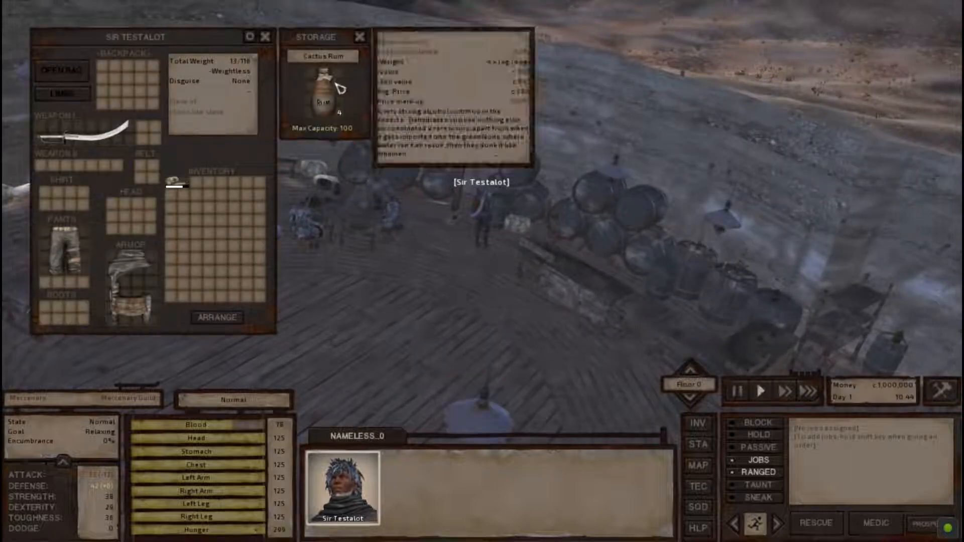
click(363, 36)
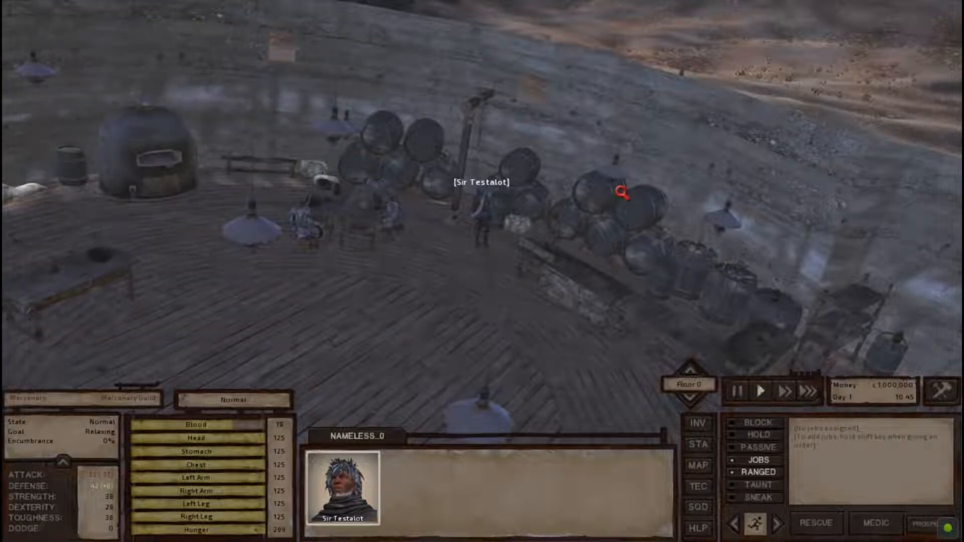
right_click(610, 204)
click(361, 36)
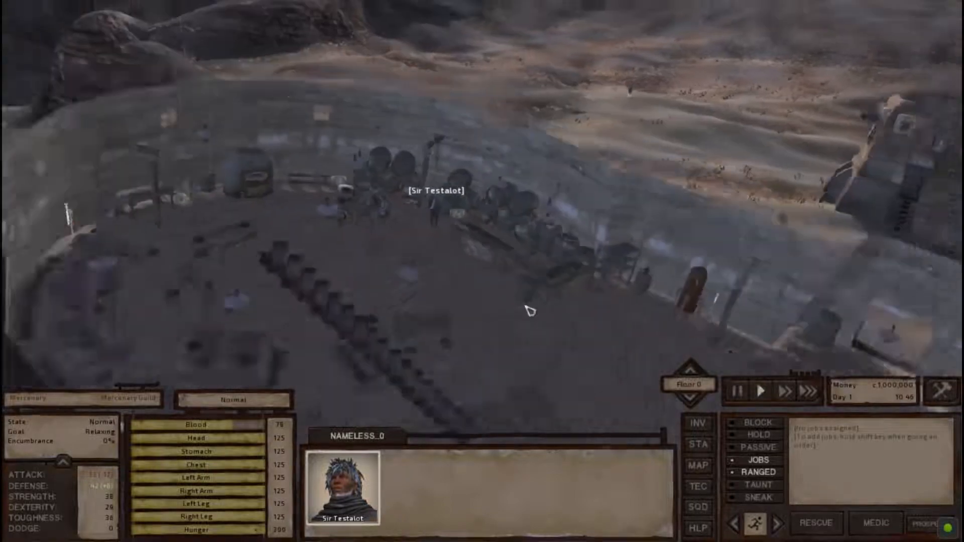
Send Sir Testalot from the bar back into the Storm House and view its ground floor.
scroll(548, 265, down, 3)
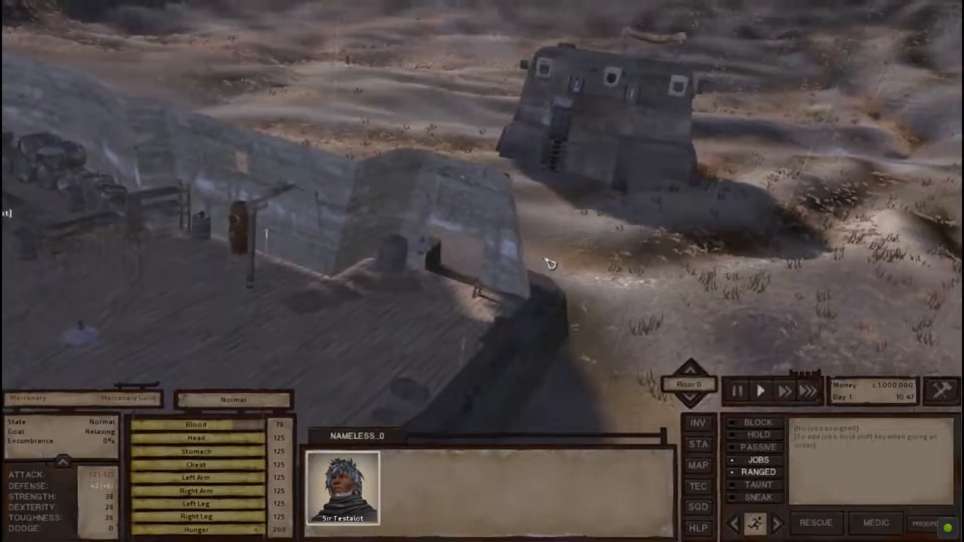
key(d)
key(w)
scroll(574, 251, up, 3)
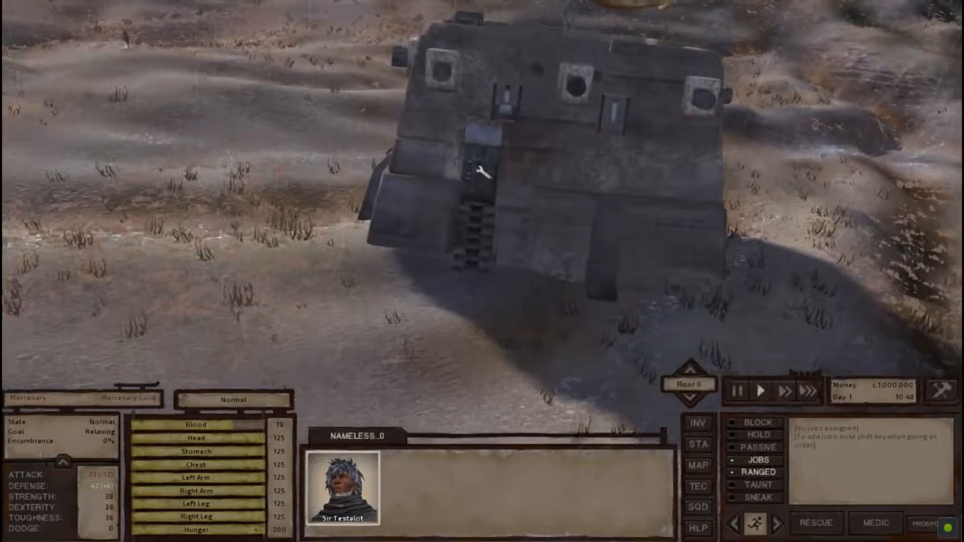
key(w)
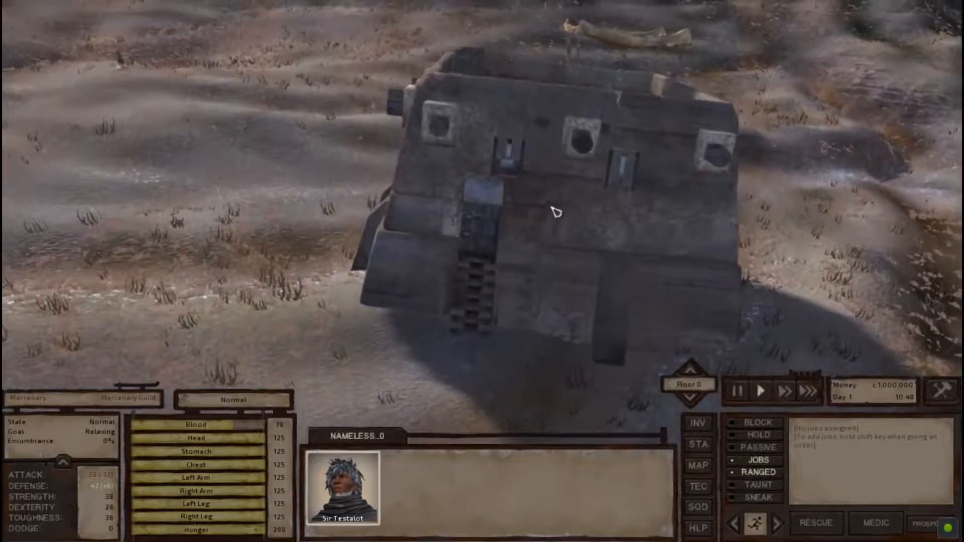
key(w)
scroll(547, 237, up, 3)
scroll(407, 64, up, 1)
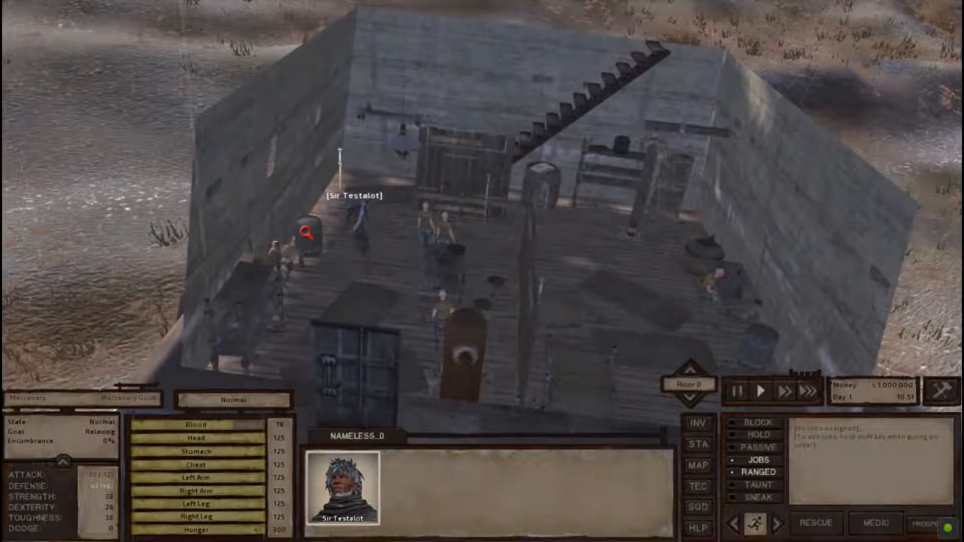
Check the contents of the Storm House's small barrels, wooden barrel, weapon cabinet and large basket with Sir Testalot.
right_click(308, 231)
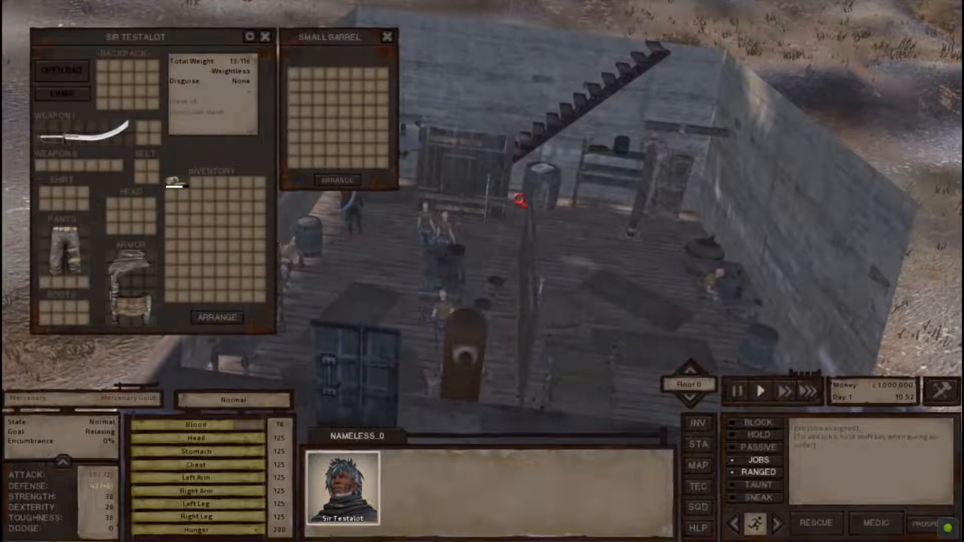
right_click(549, 188)
key(d)
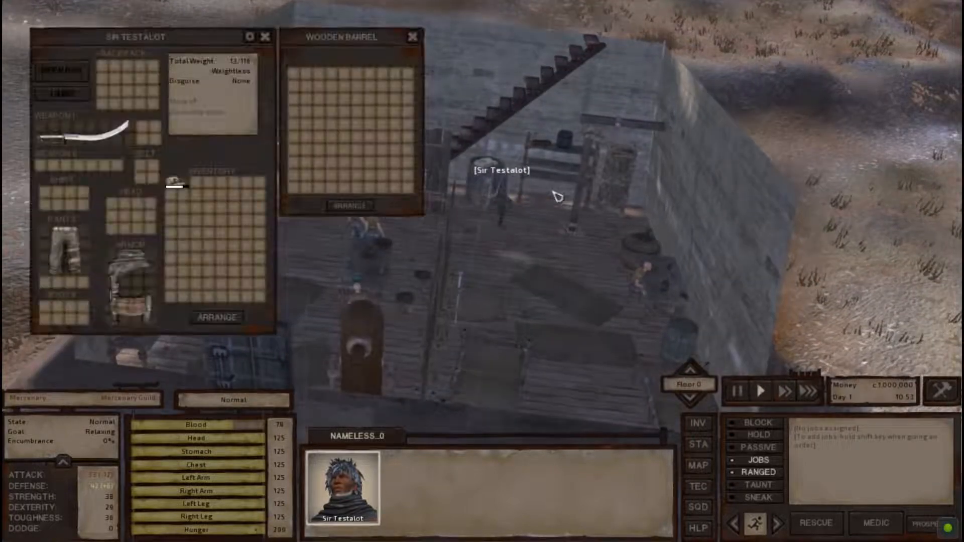
right_click(634, 247)
right_click(617, 168)
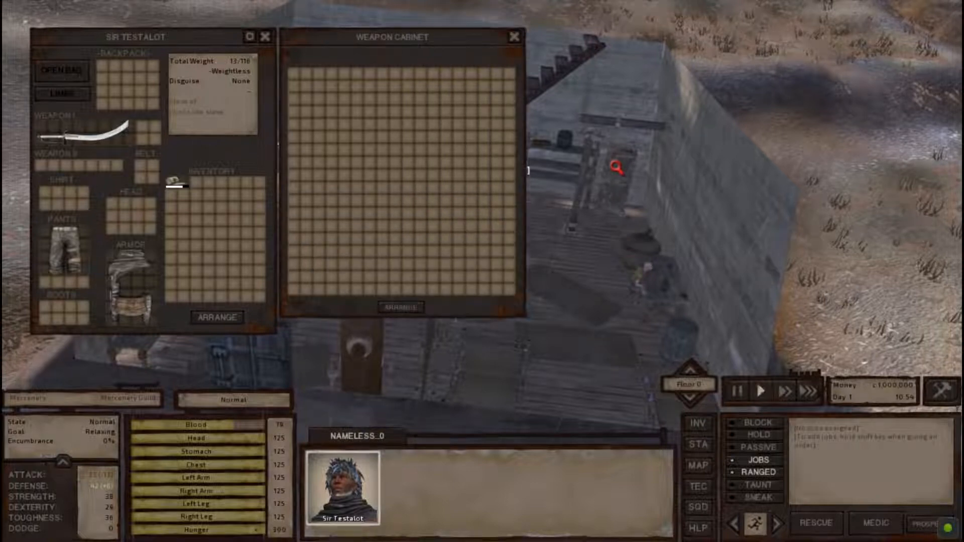
right_click(627, 243)
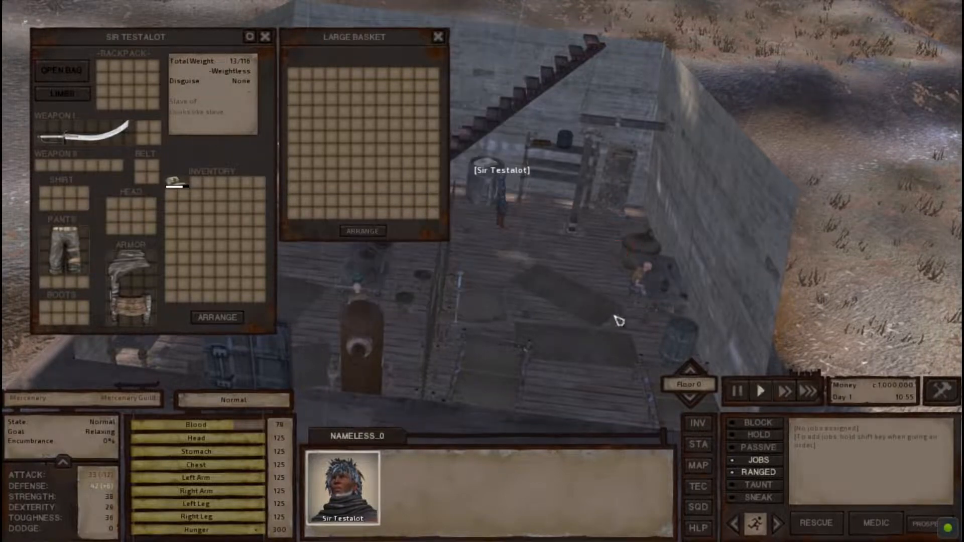
right_click(671, 336)
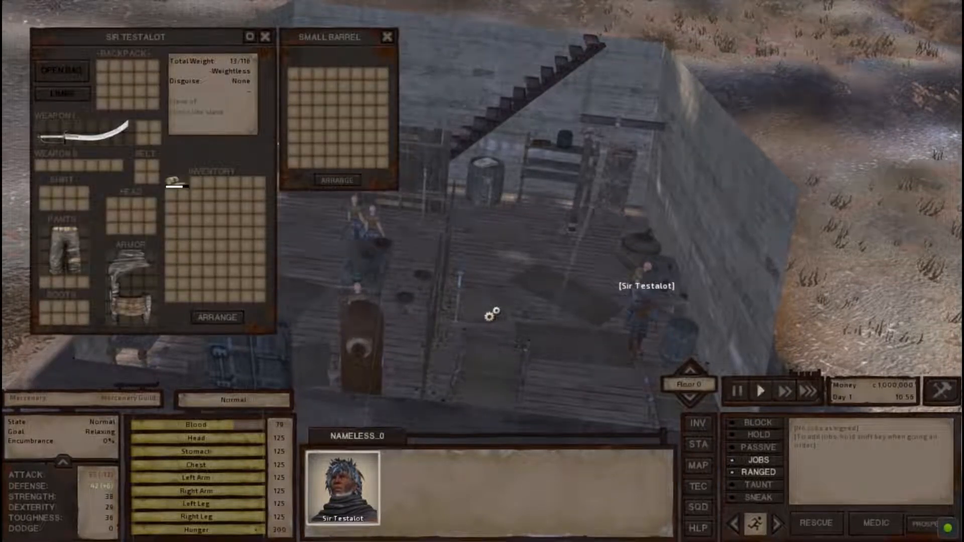
Check the contents of the barrel beneath the stairs and the small barrel across the Storm House's ground floor with Sir Testalot.
key(a)
key(w)
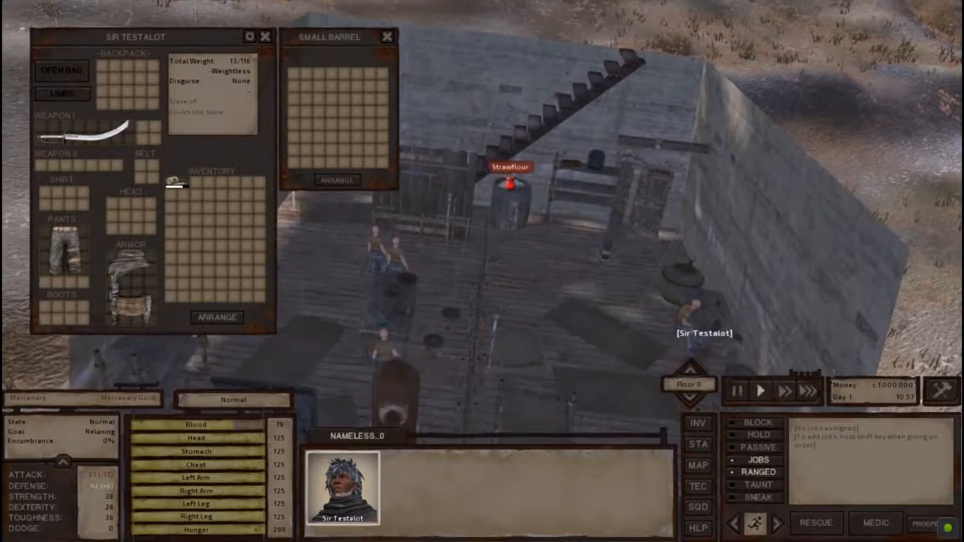
right_click(514, 203)
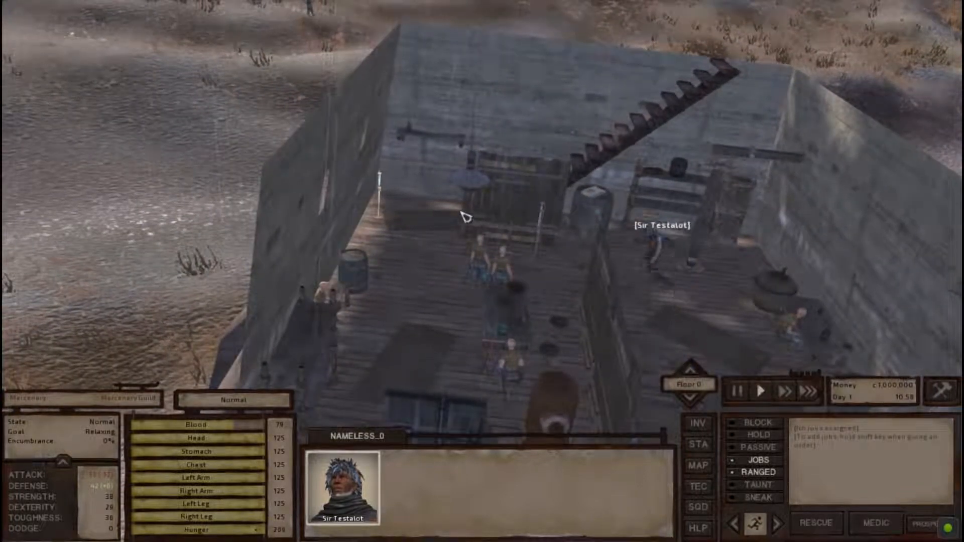
right_click(359, 266)
key(s)
key(d)
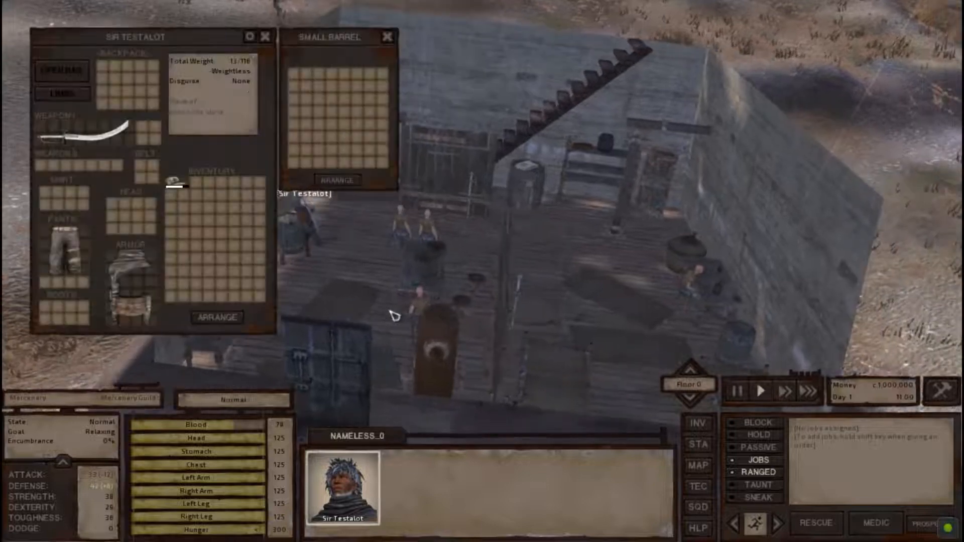
scroll(467, 323, down, 2)
key(w)
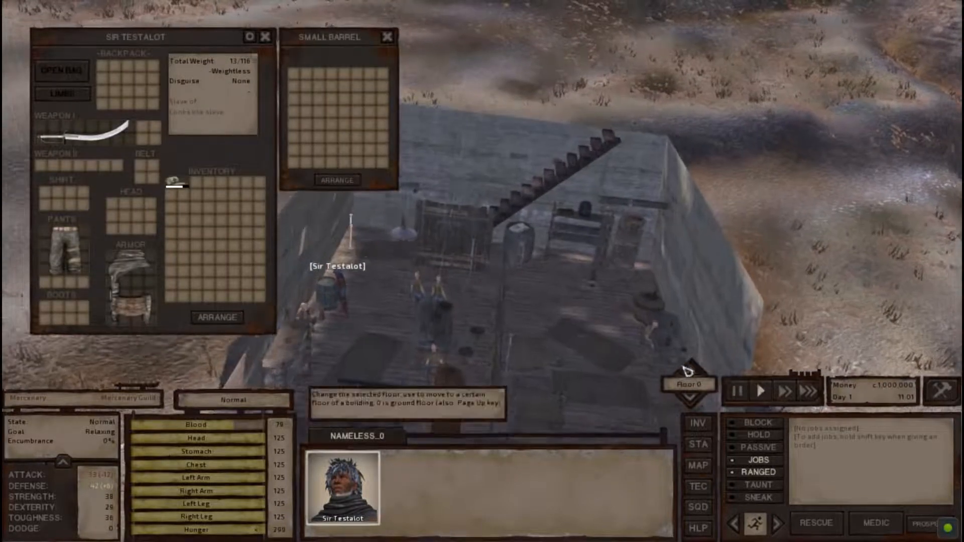
Switch the view to floor 1 and have Sir Testalot inspect the wooden barrel on the Storm House's roof.
click(689, 370)
key(Escape)
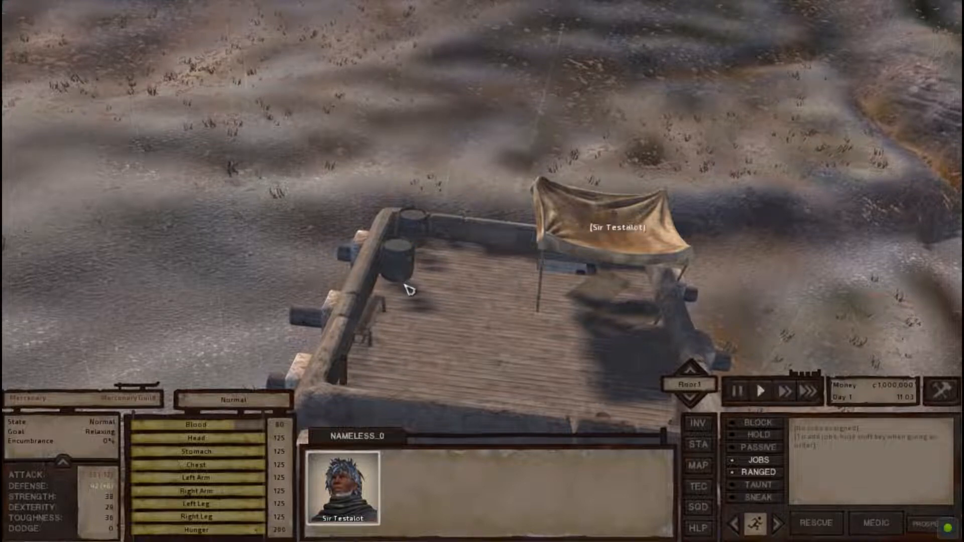
right_click(399, 266)
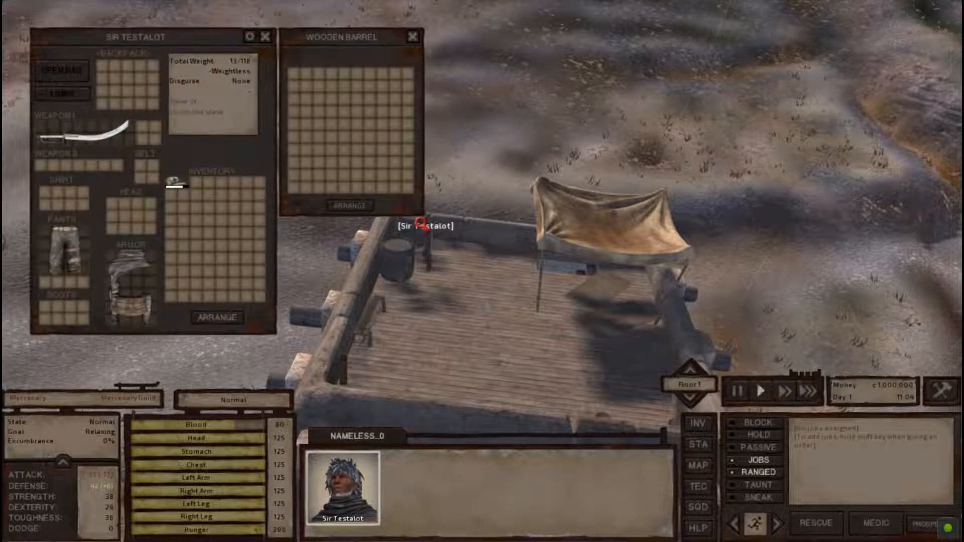
key(s)
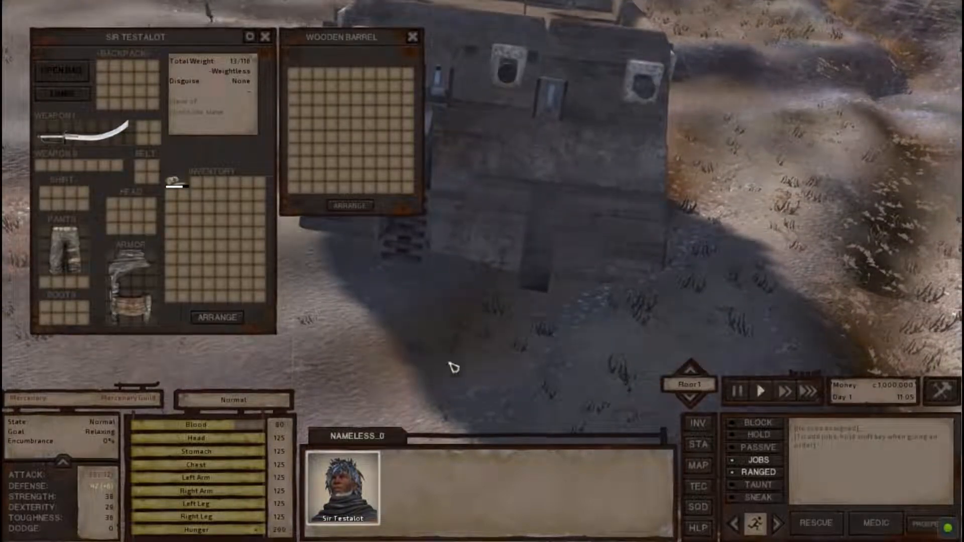
key(a)
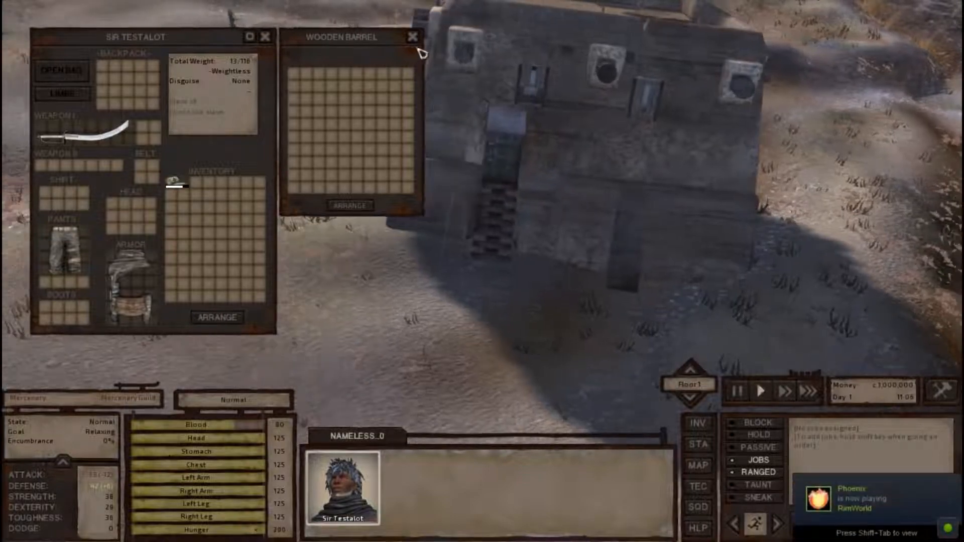
Examine the Storm House's exterior and its placement in the terrain beside the Snailhouse bar.
scroll(450, 312, down, 3)
key(w)
middle_drag(450, 312, 439, 242)
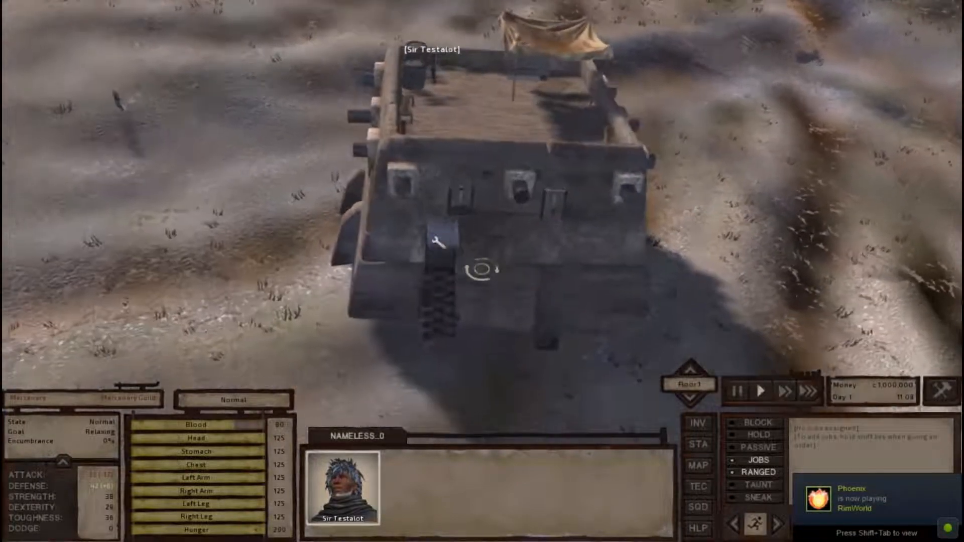
scroll(438, 242, down, 2)
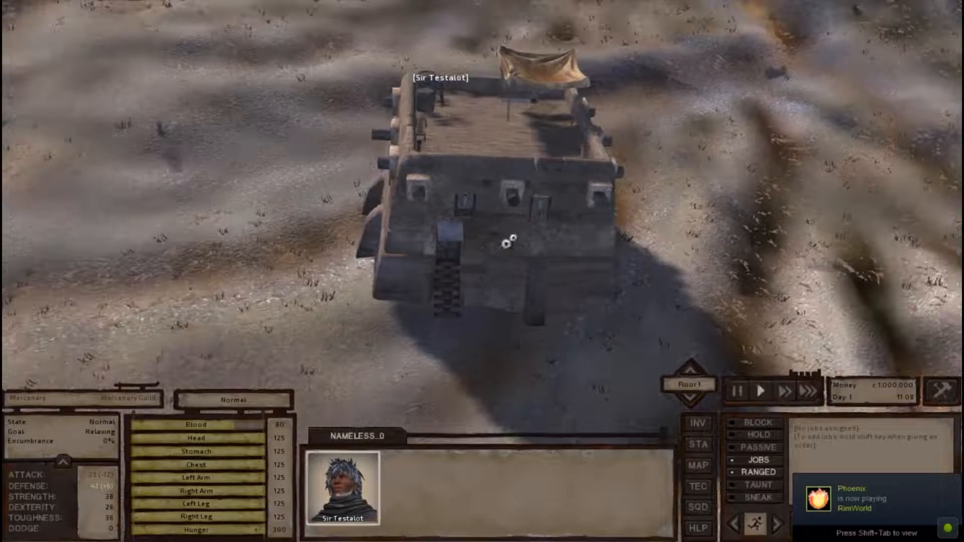
middle_drag(510, 239, 419, 259)
key(w)
key(d)
scroll(514, 246, up, 2)
scroll(552, 238, down, 3)
key(d)
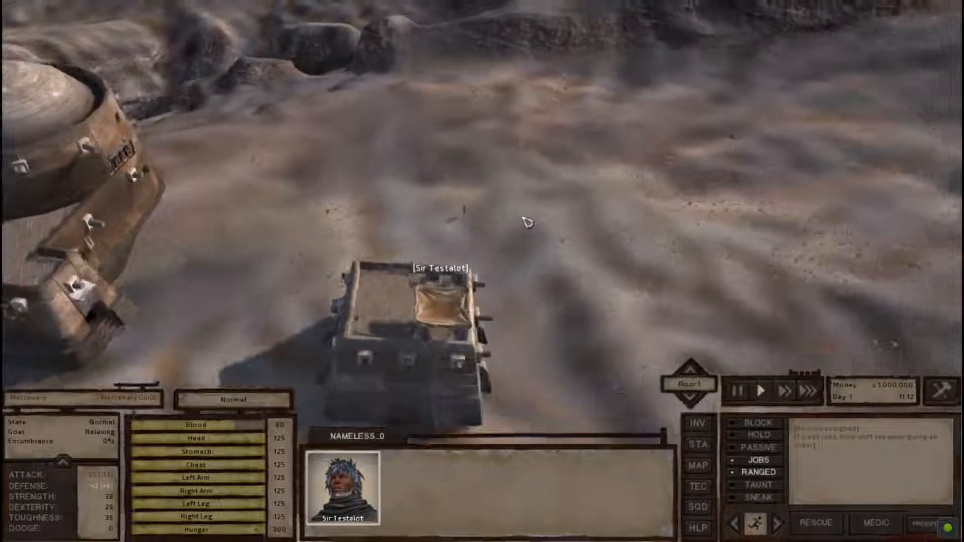
scroll(577, 232, down, 2)
middle_drag(577, 232, 578, 234)
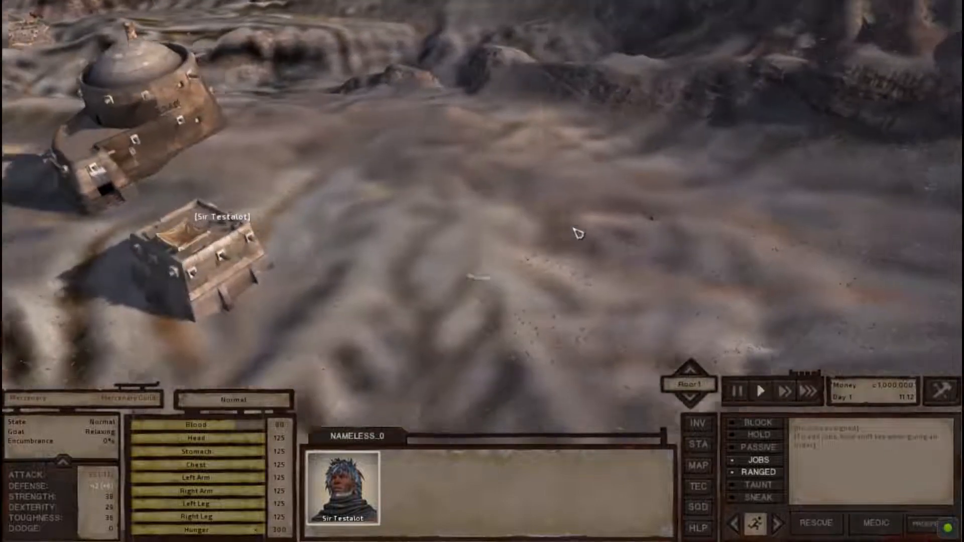
middle_drag(494, 224, 490, 228)
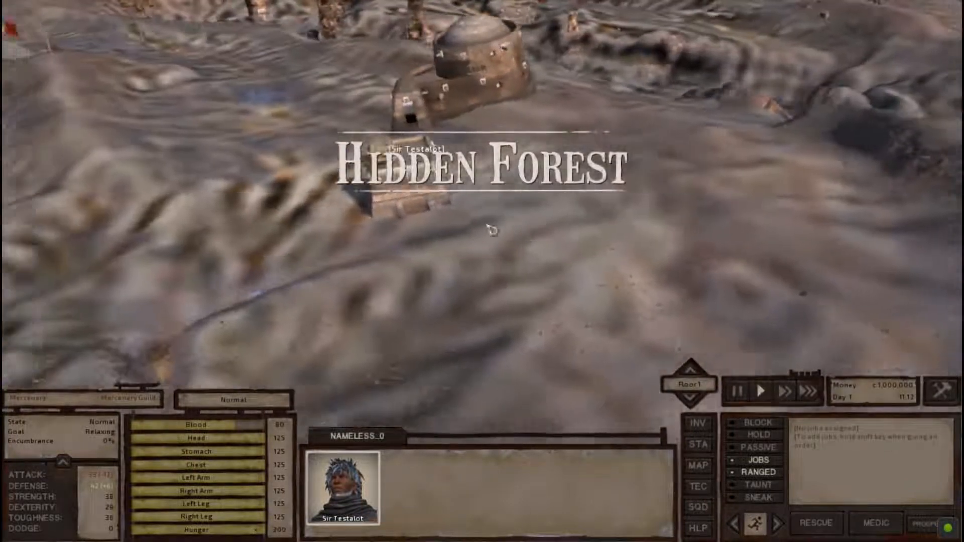
key(w)
key(a)
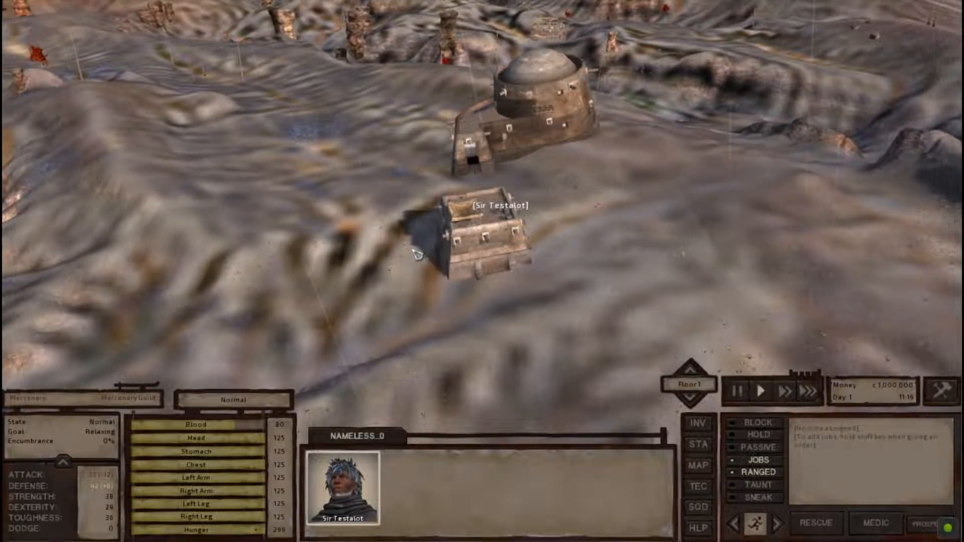
Survey the bar and the Storm House together from the opposite side, checking the spacing between both buildings.
middle_drag(407, 241, 454, 280)
key(d)
scroll(447, 226, up, 2)
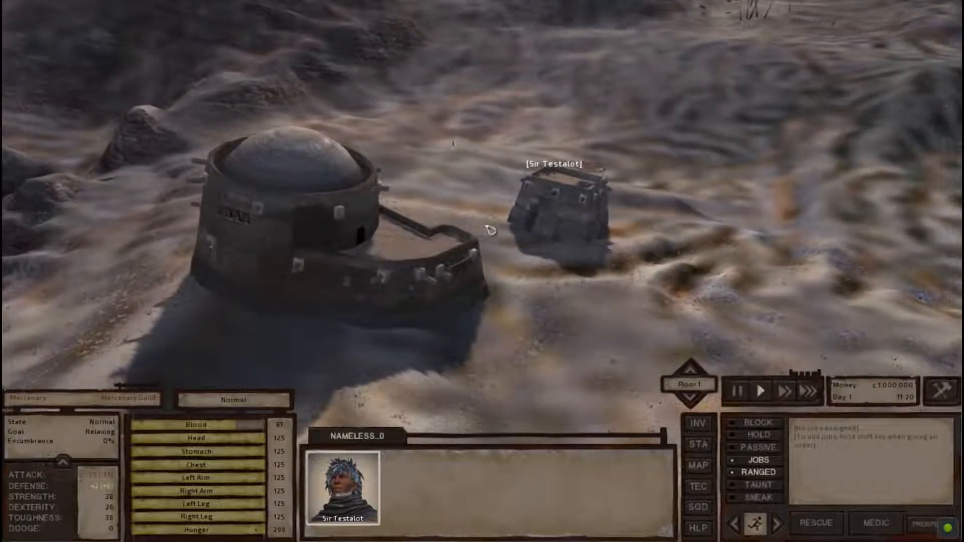
key(d)
key(w)
scroll(494, 231, up, 2)
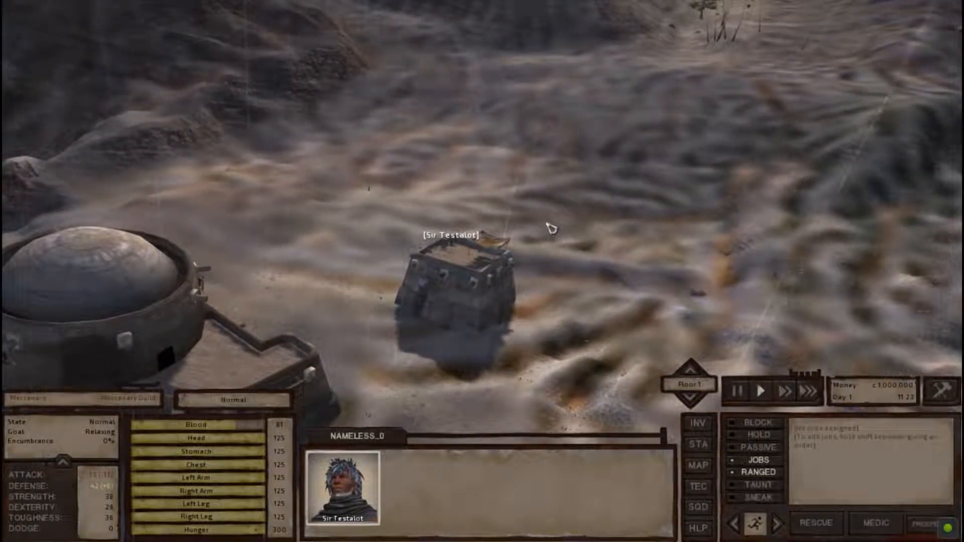
middle_drag(550, 228, 477, 188)
middle_drag(592, 200, 559, 269)
key(w)
key(d)
key(a)
key(s)
scroll(503, 231, up, 3)
scroll(490, 277, down, 3)
middle_drag(491, 278, 592, 244)
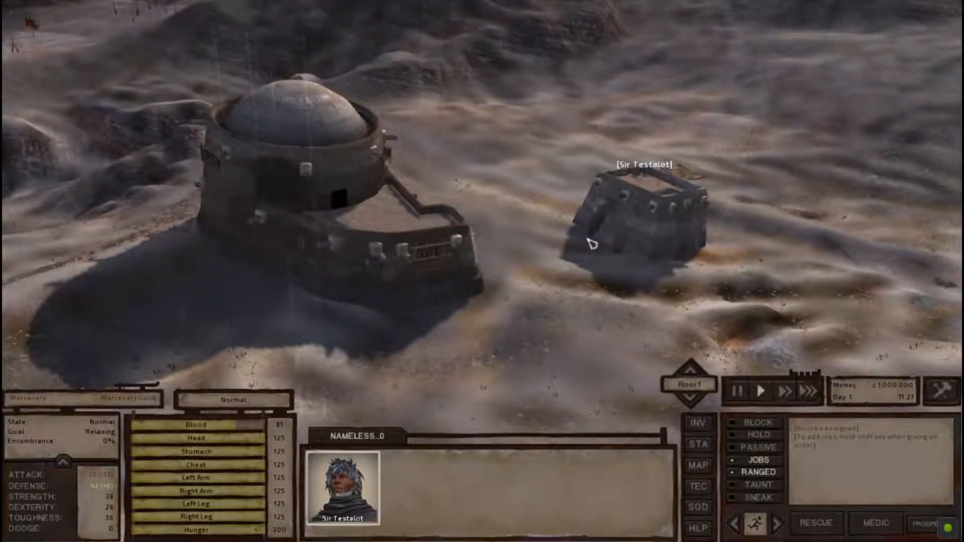
key(d)
key(w)
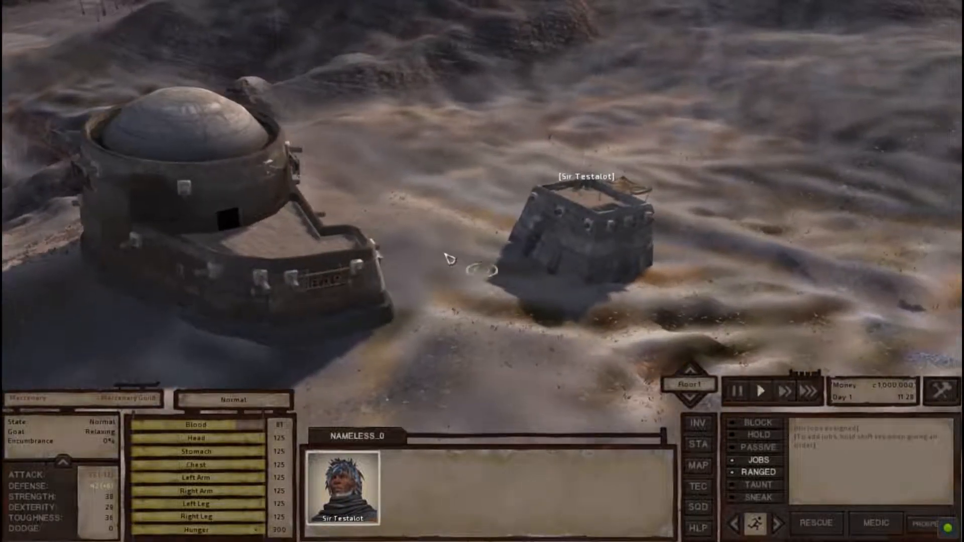
middle_drag(449, 258, 437, 256)
key(w)
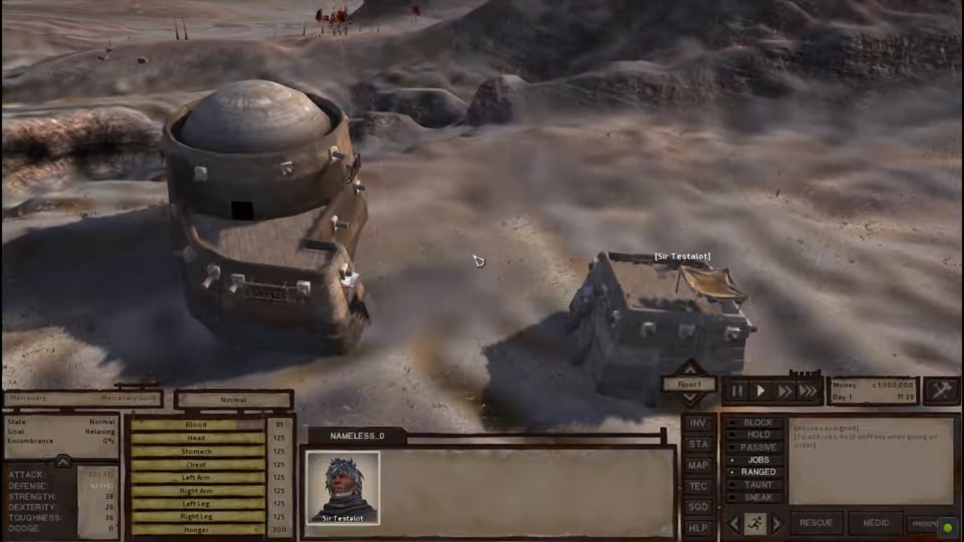
key(d)
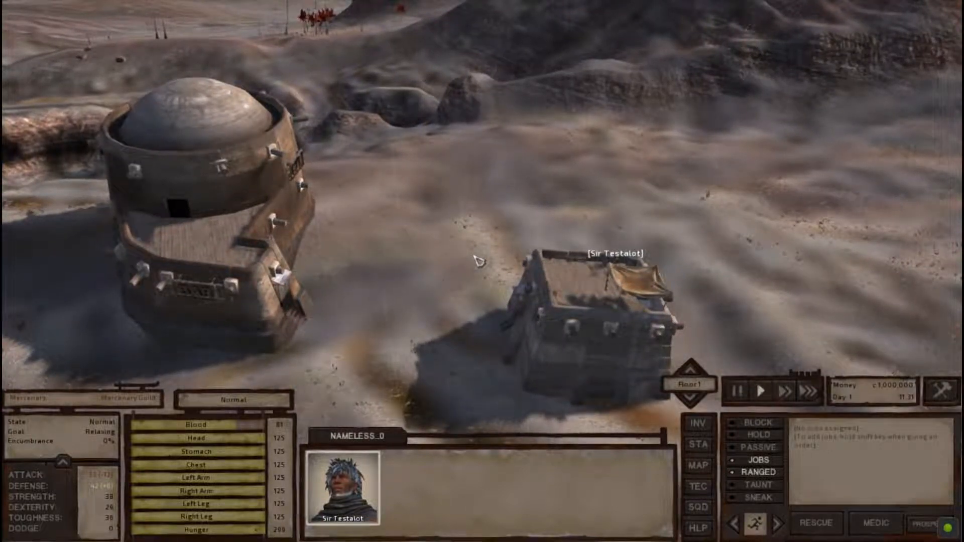
key(a)
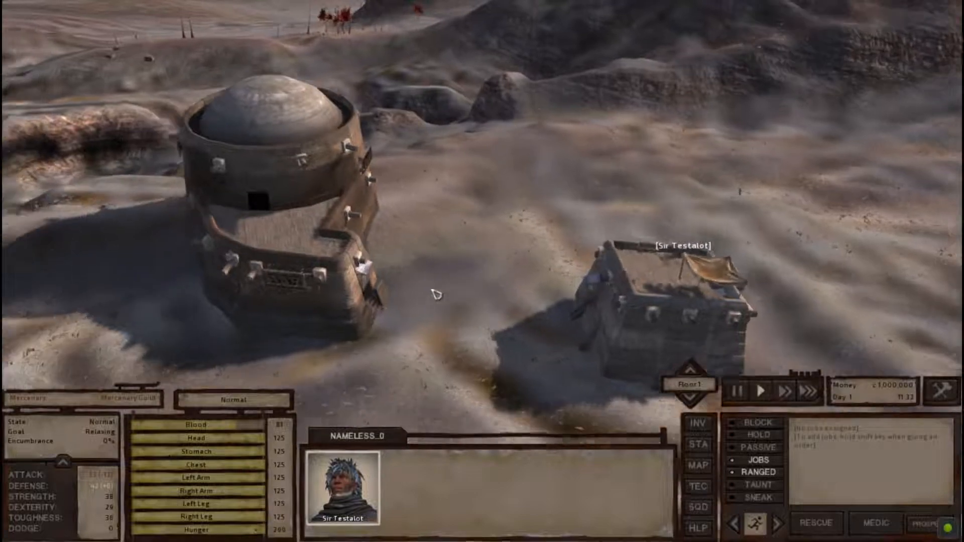
scroll(447, 292, up, 4)
key(d)
scroll(452, 292, down, 4)
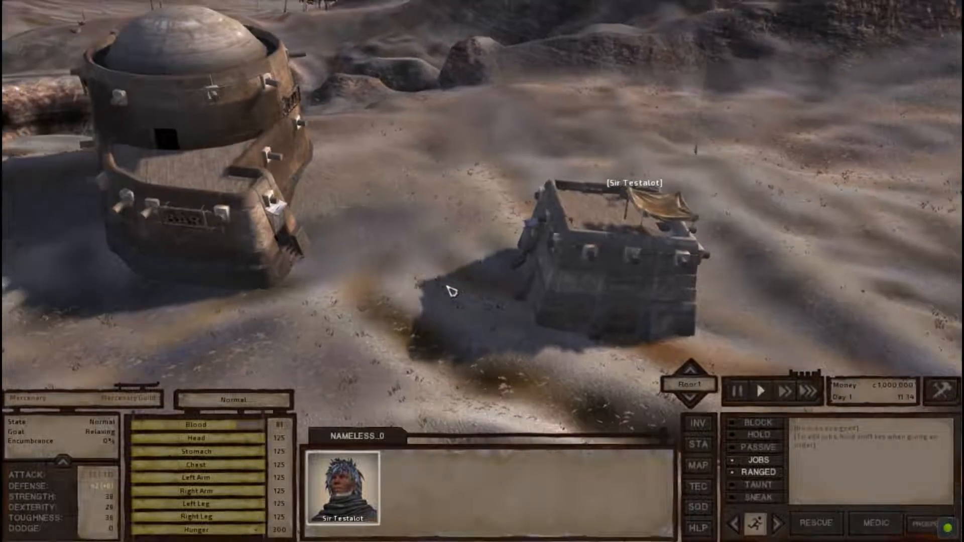
key(a)
key(w)
key(d)
key(s)
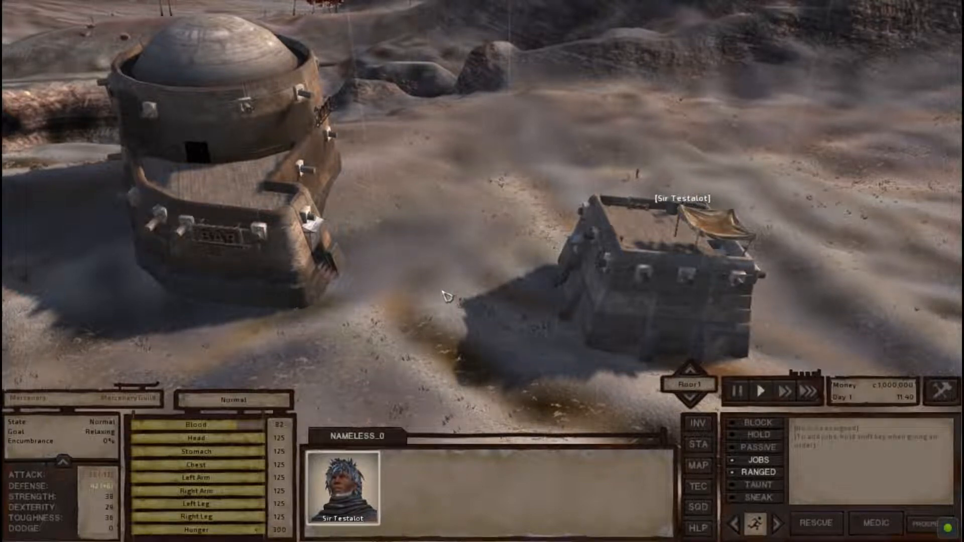
key(a)
key(d)
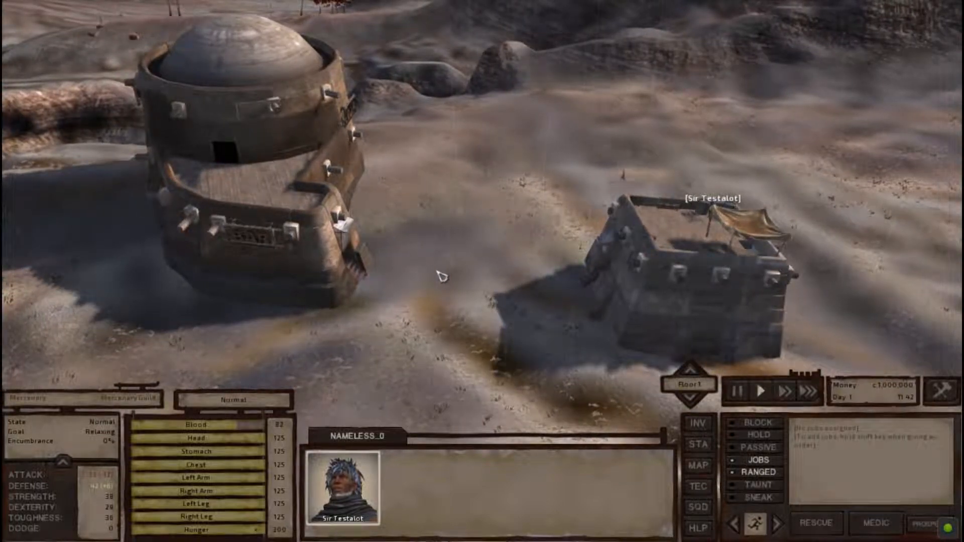
middle_drag(471, 266, 477, 269)
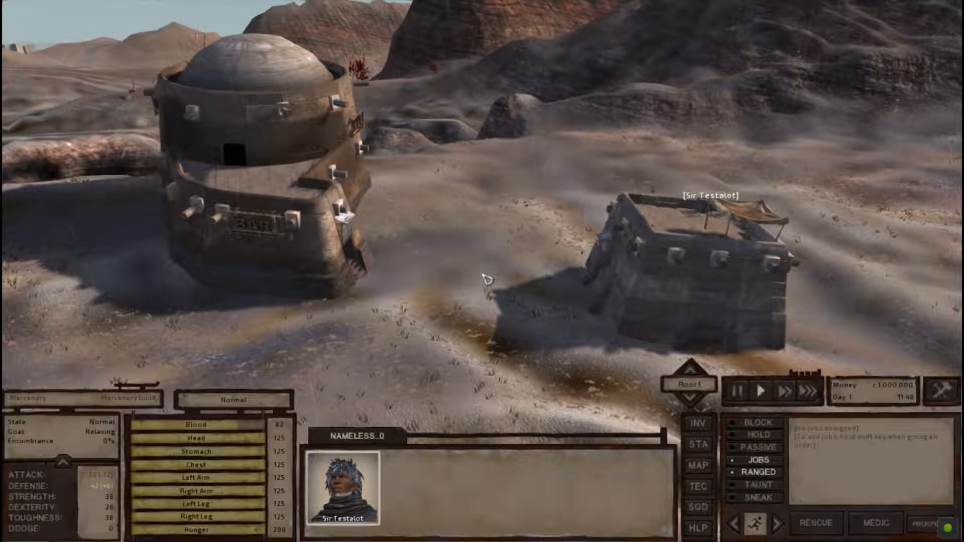
middle_drag(482, 274, 484, 275)
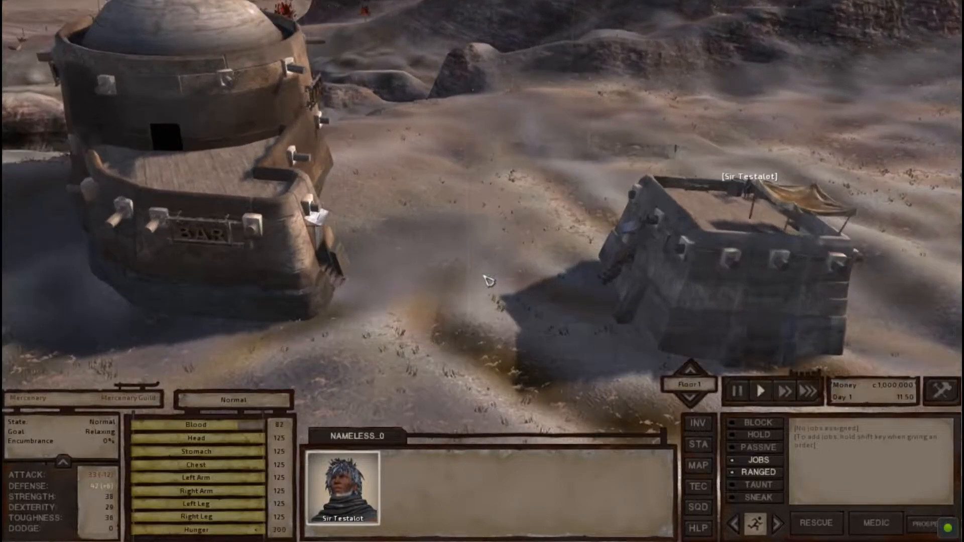